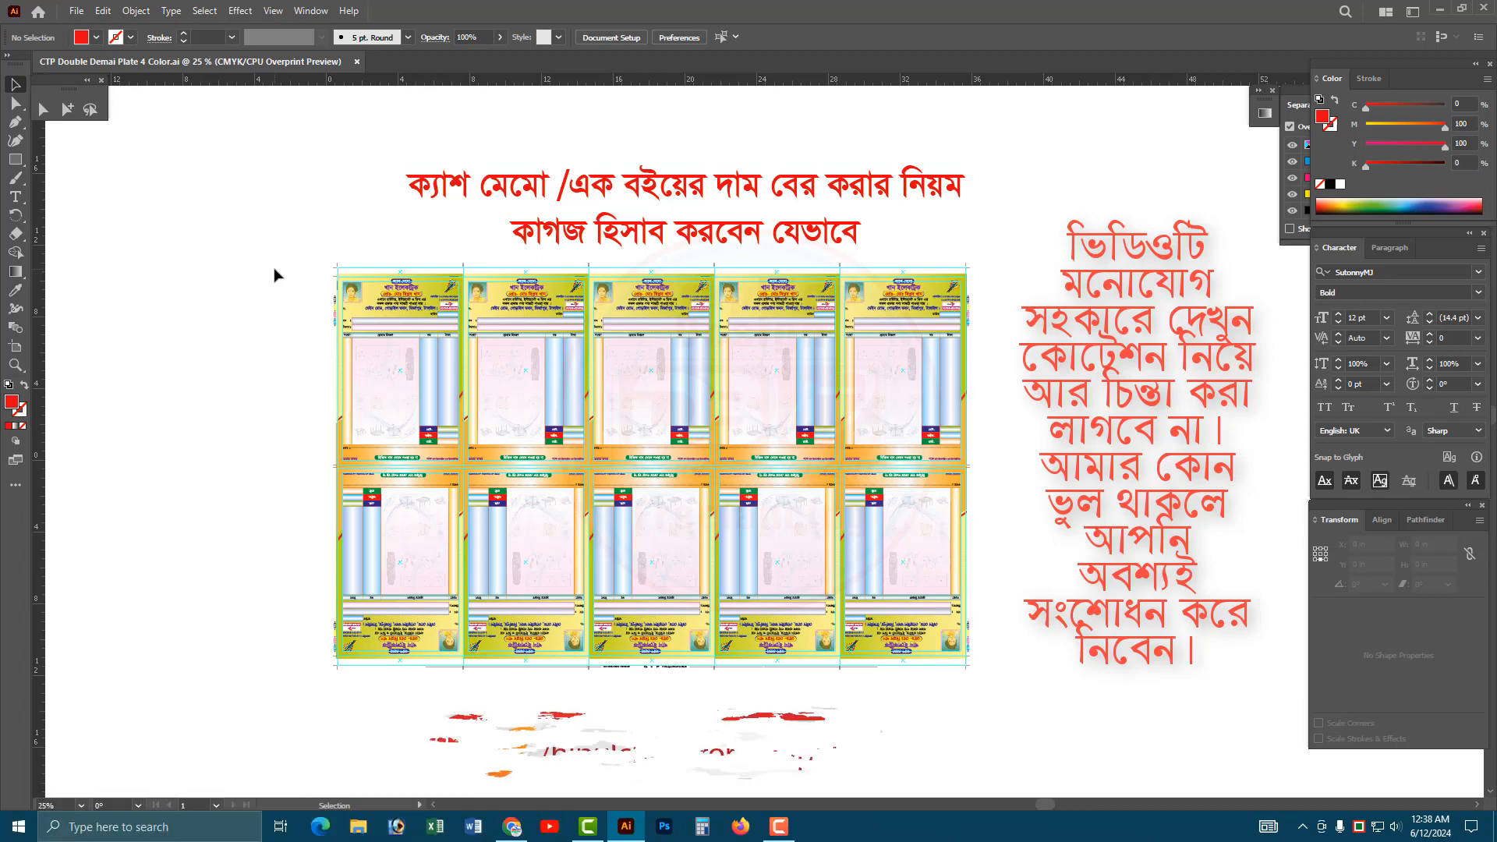
scroll(277, 274, down, 1)
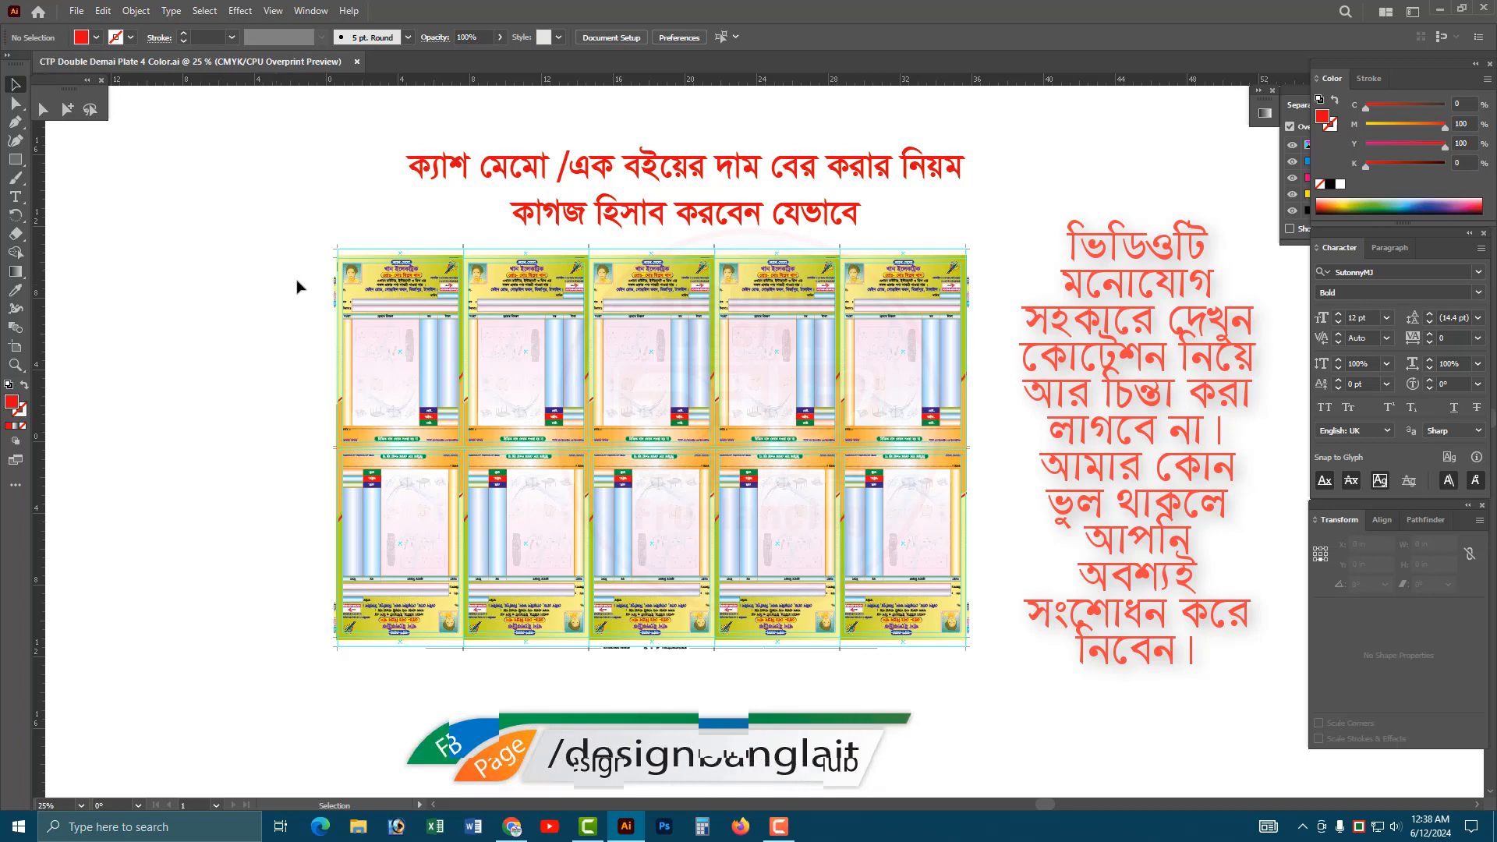
drag(295, 253, 1028, 662)
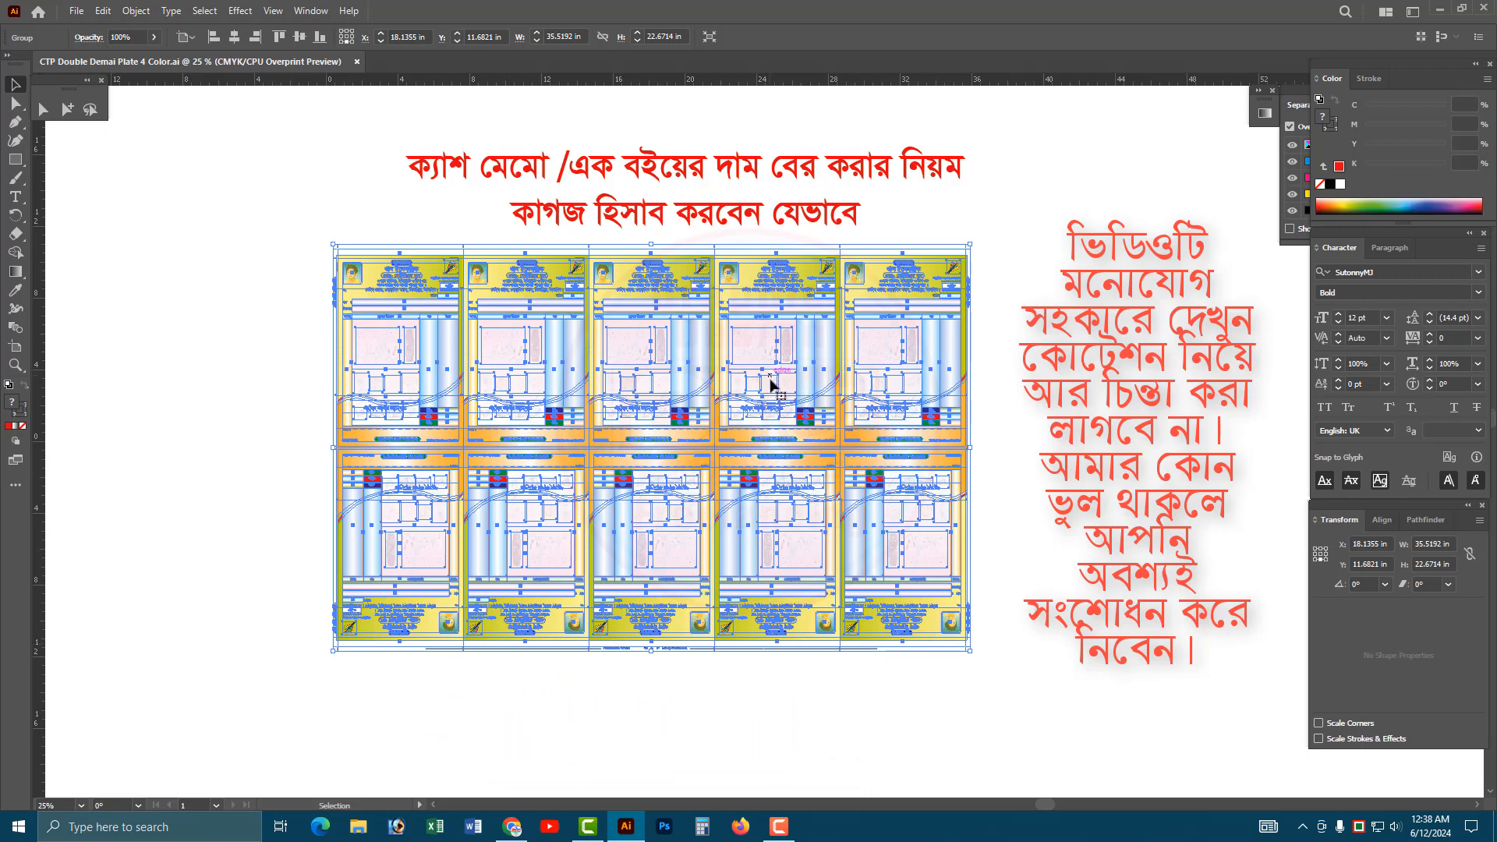
click(1006, 399)
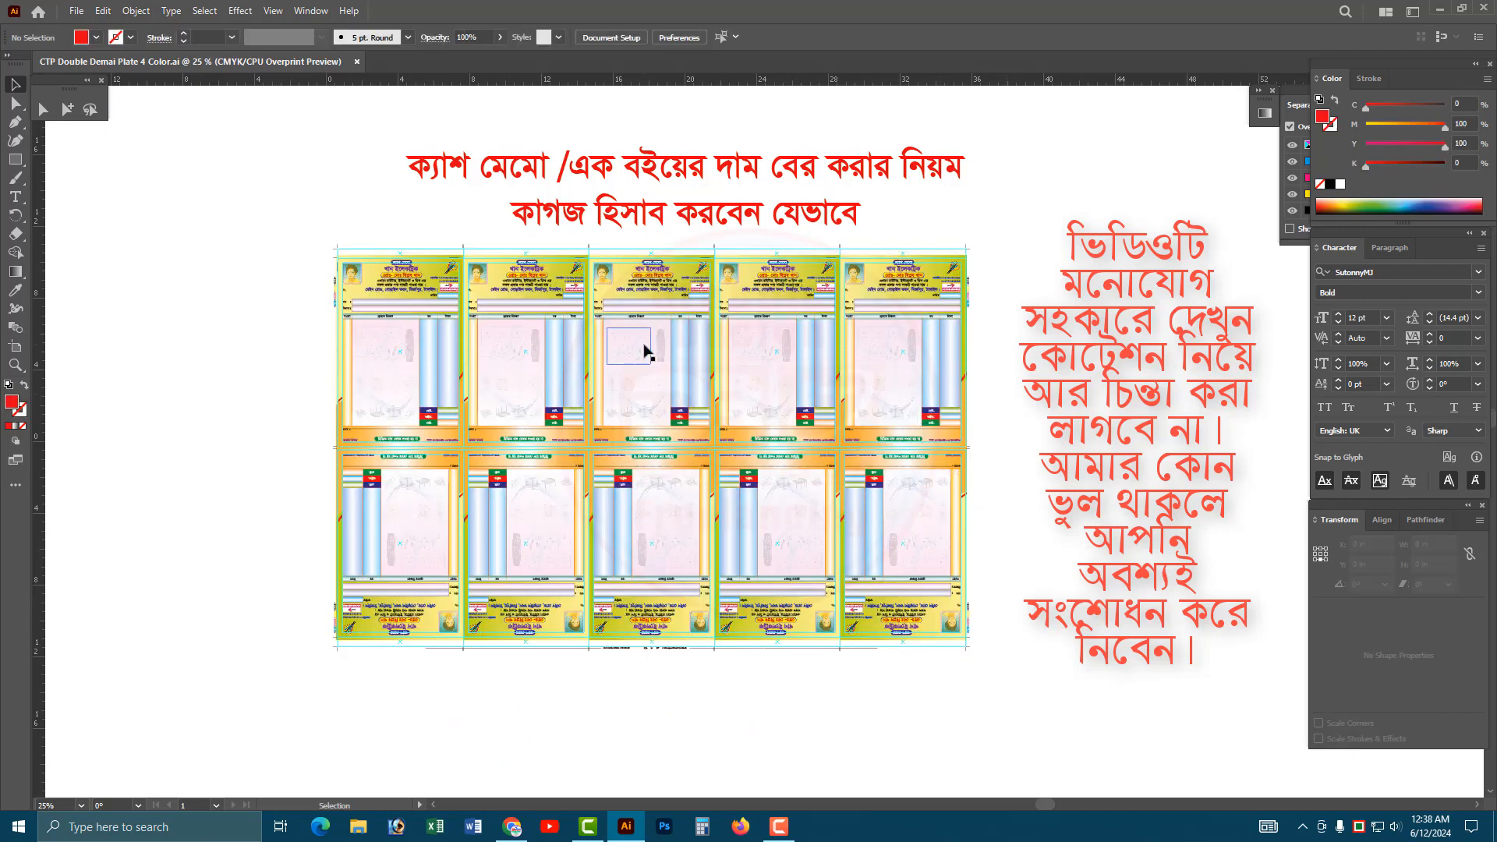
drag(644, 350, 645, 350)
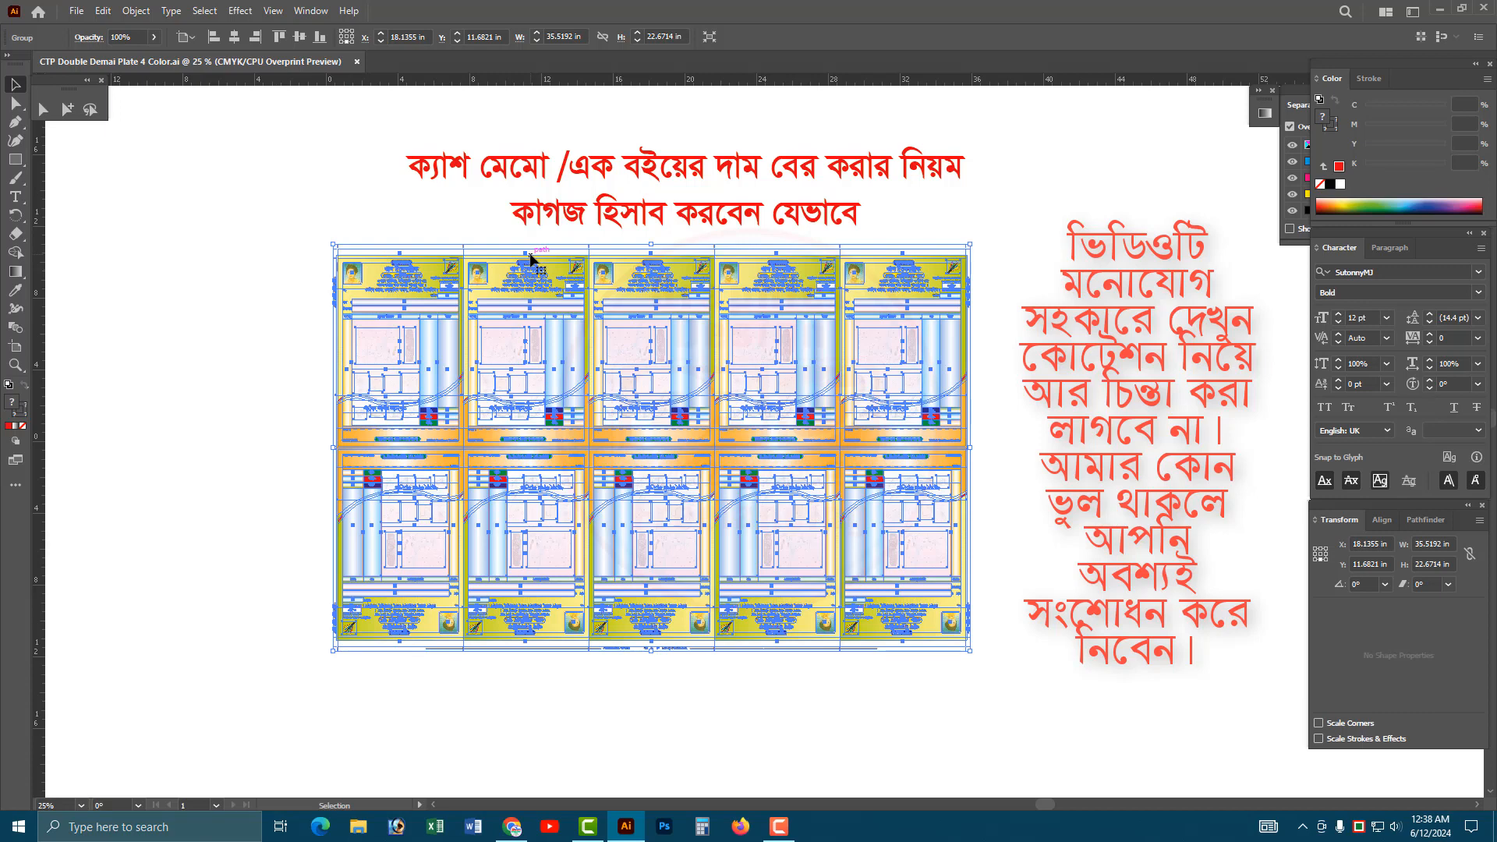
drag(1018, 669, 334, 239)
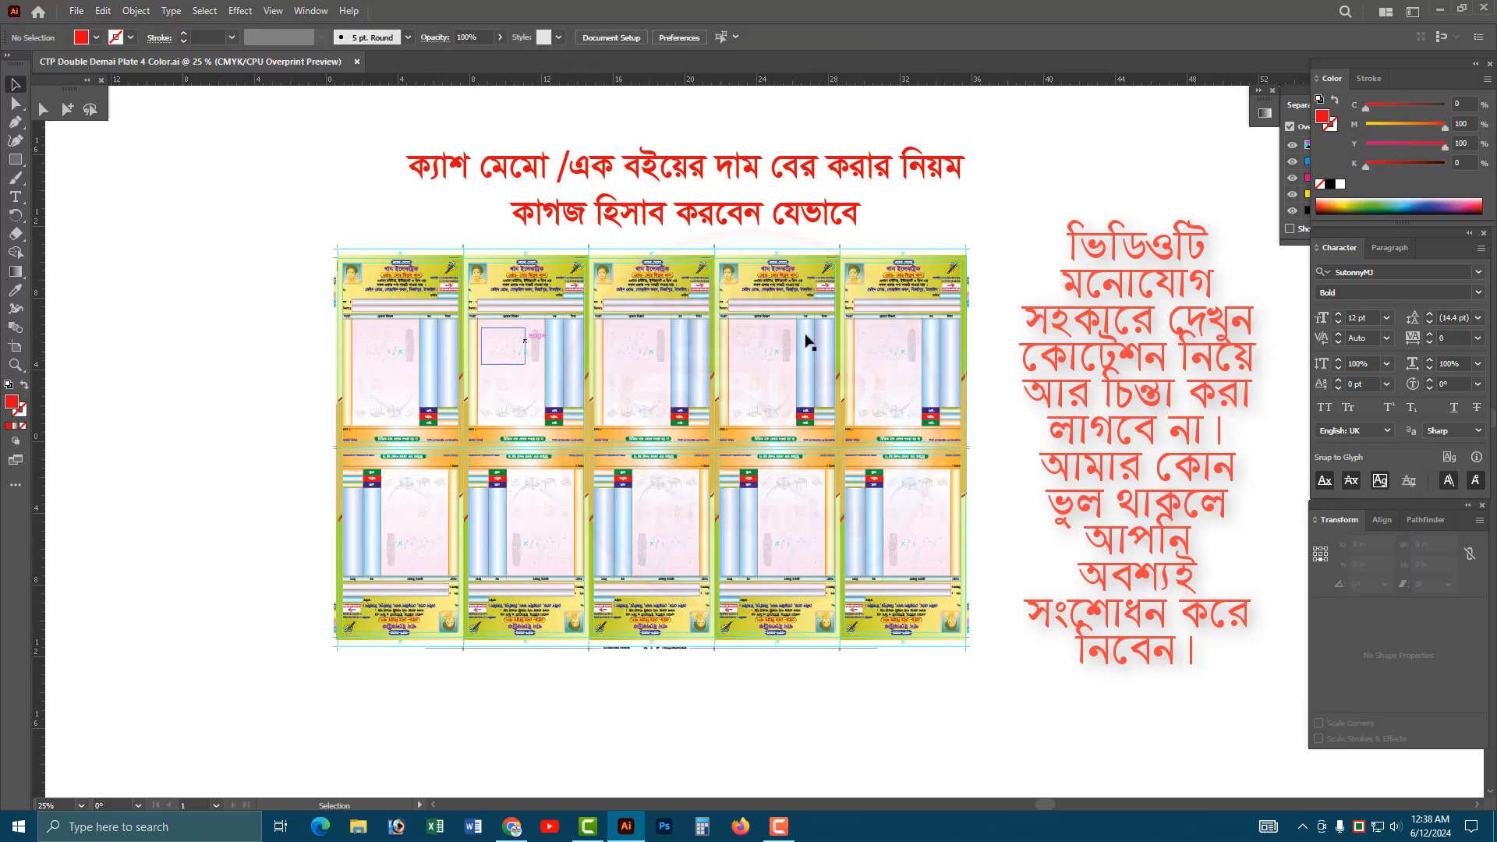
Move the grouped ten-memo plate layout horizontally to the left, leaving empty canvas beside it, and deselect it.
click(779, 334)
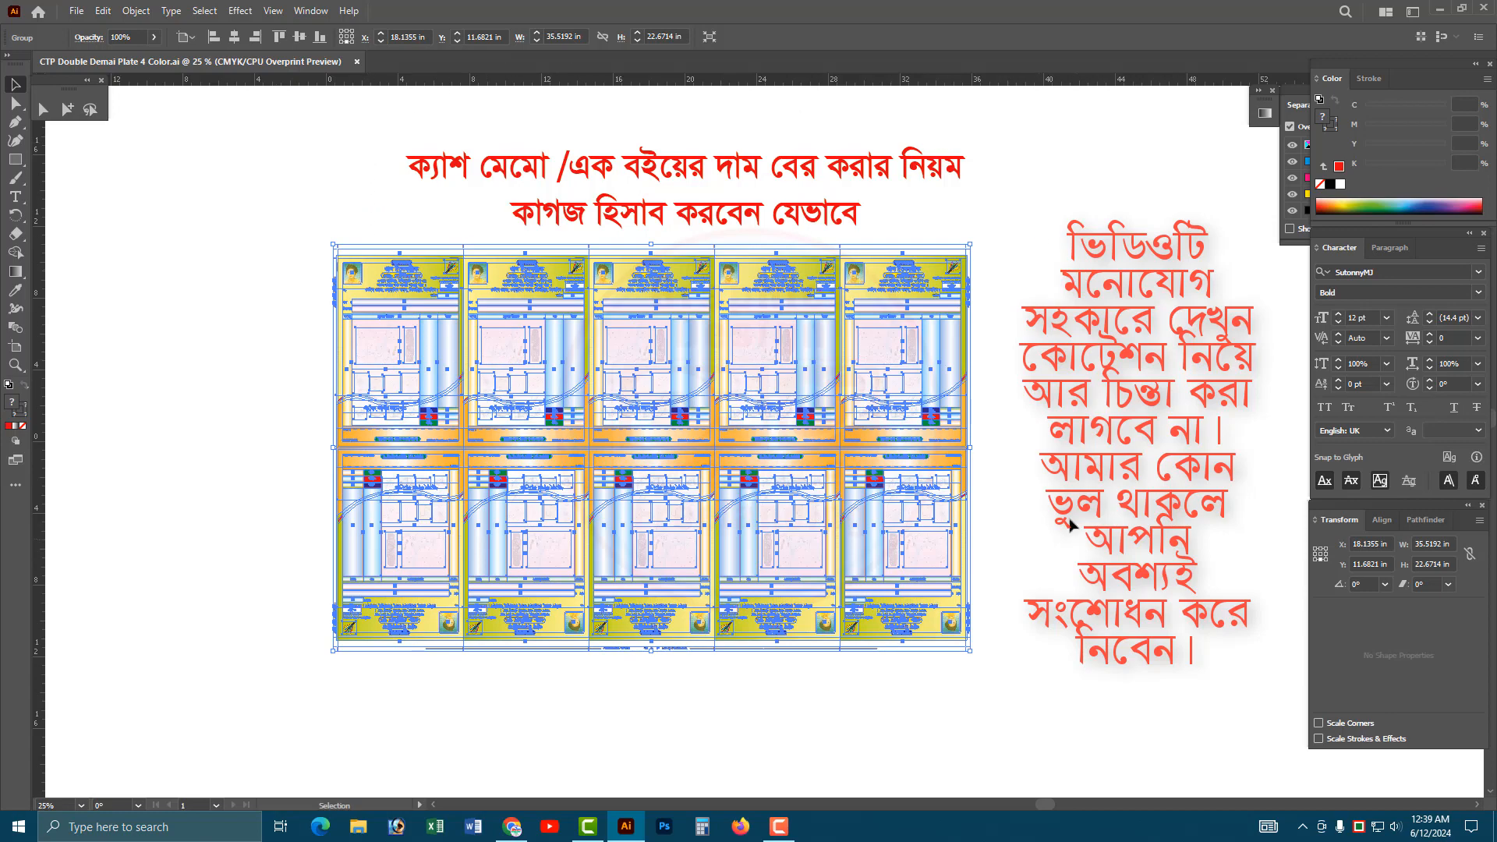
drag(892, 446, 575, 447)
click(921, 452)
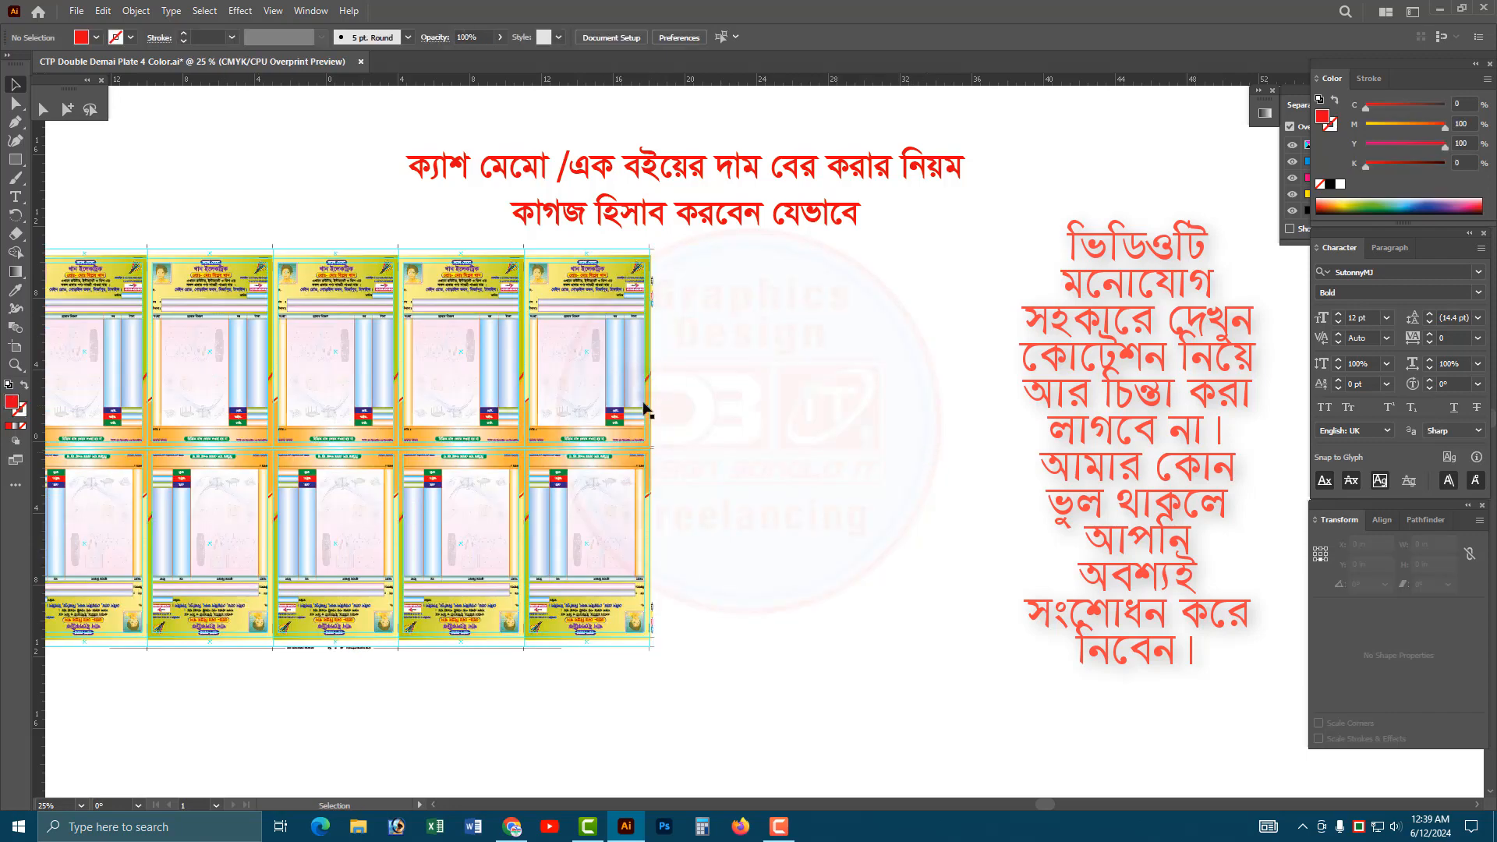
drag(636, 398, 521, 392)
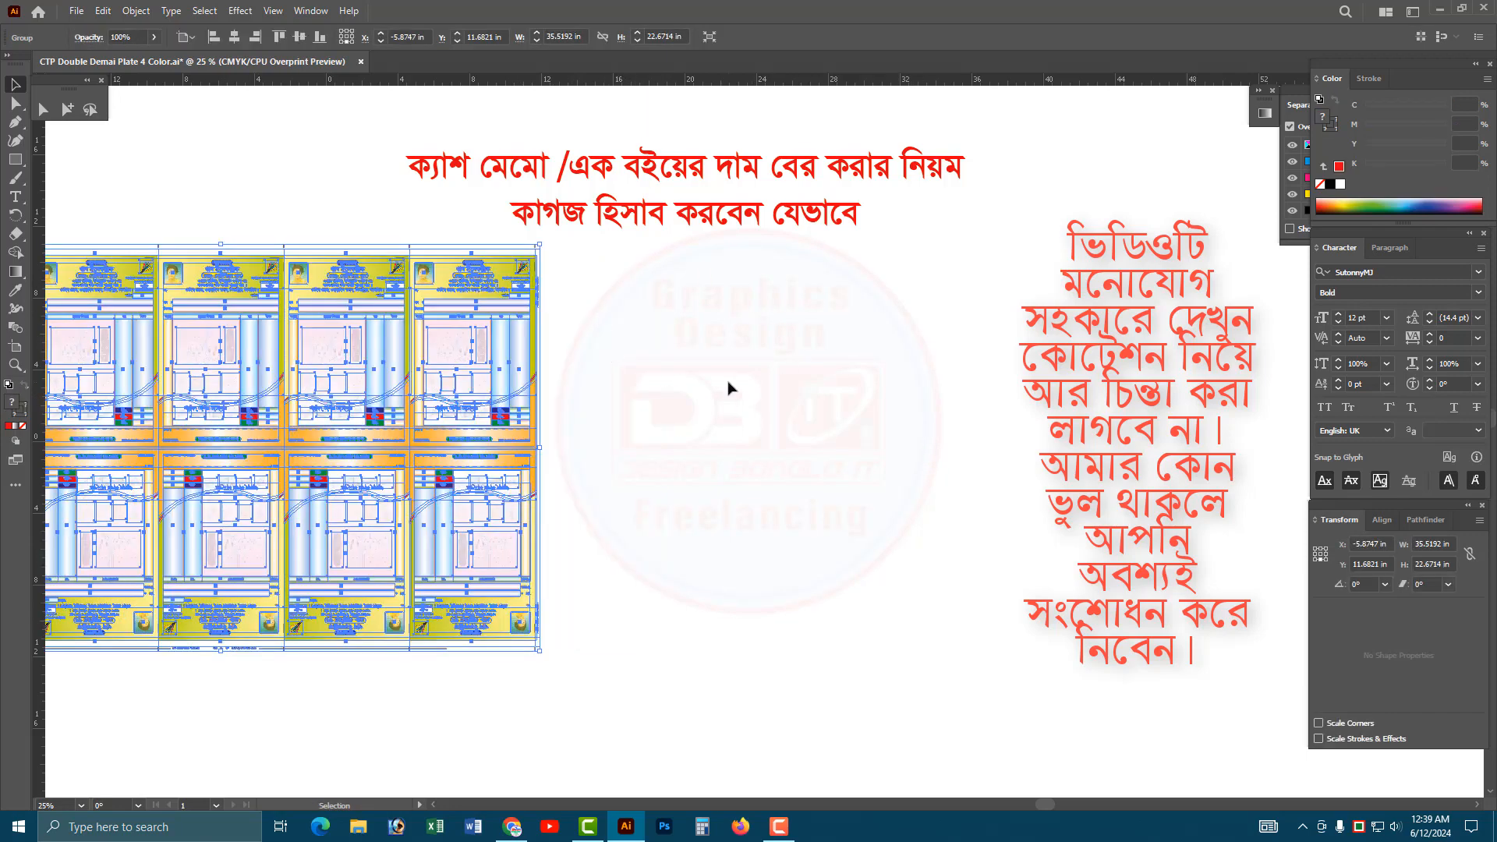
click(730, 381)
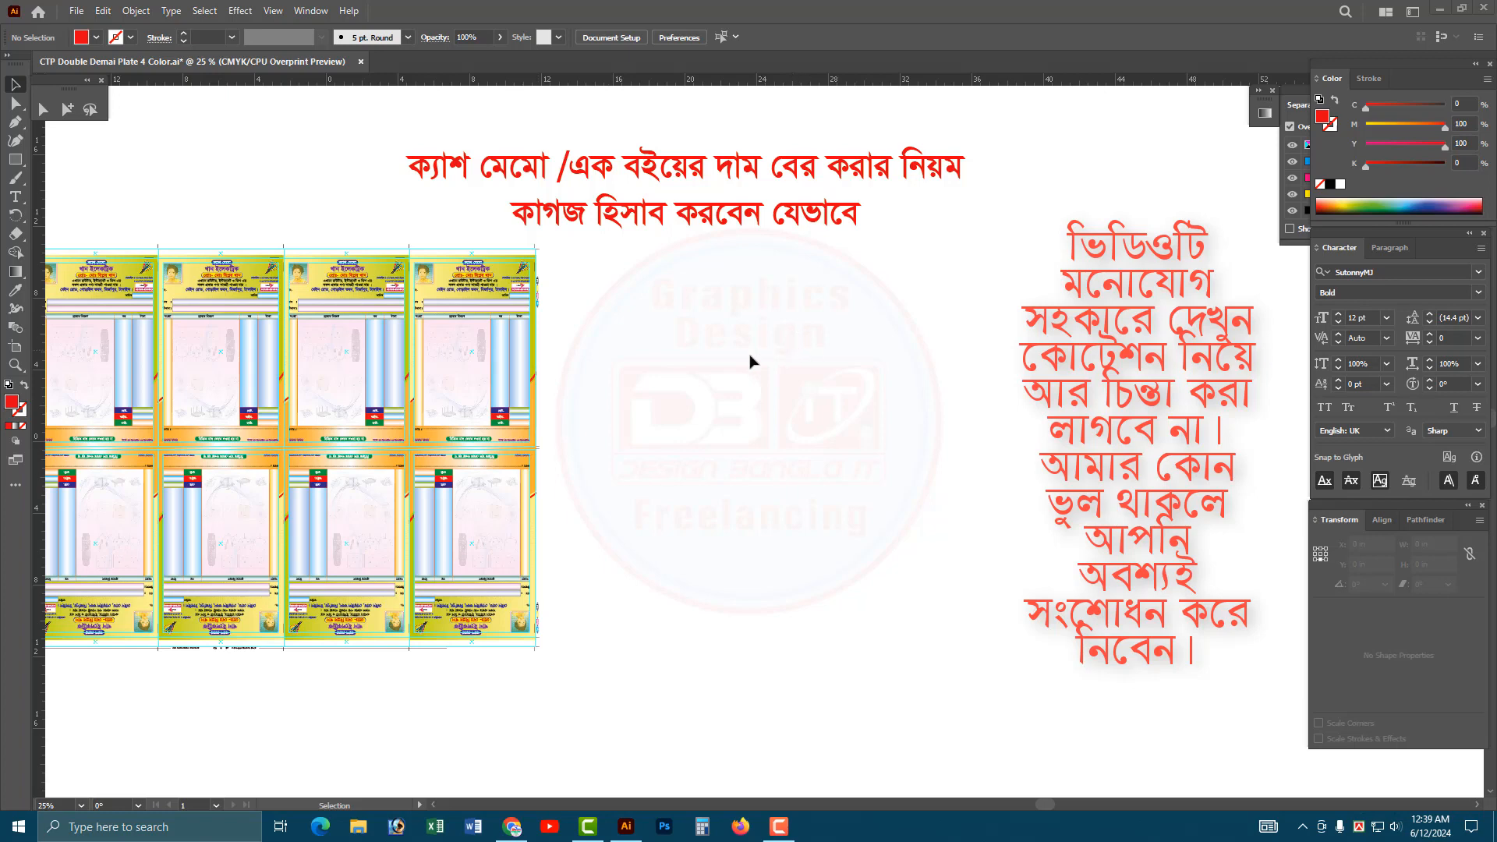
Examine the size of the rightmost memo in the upper row by picking its trim outline with Group Selection.
click(471, 336)
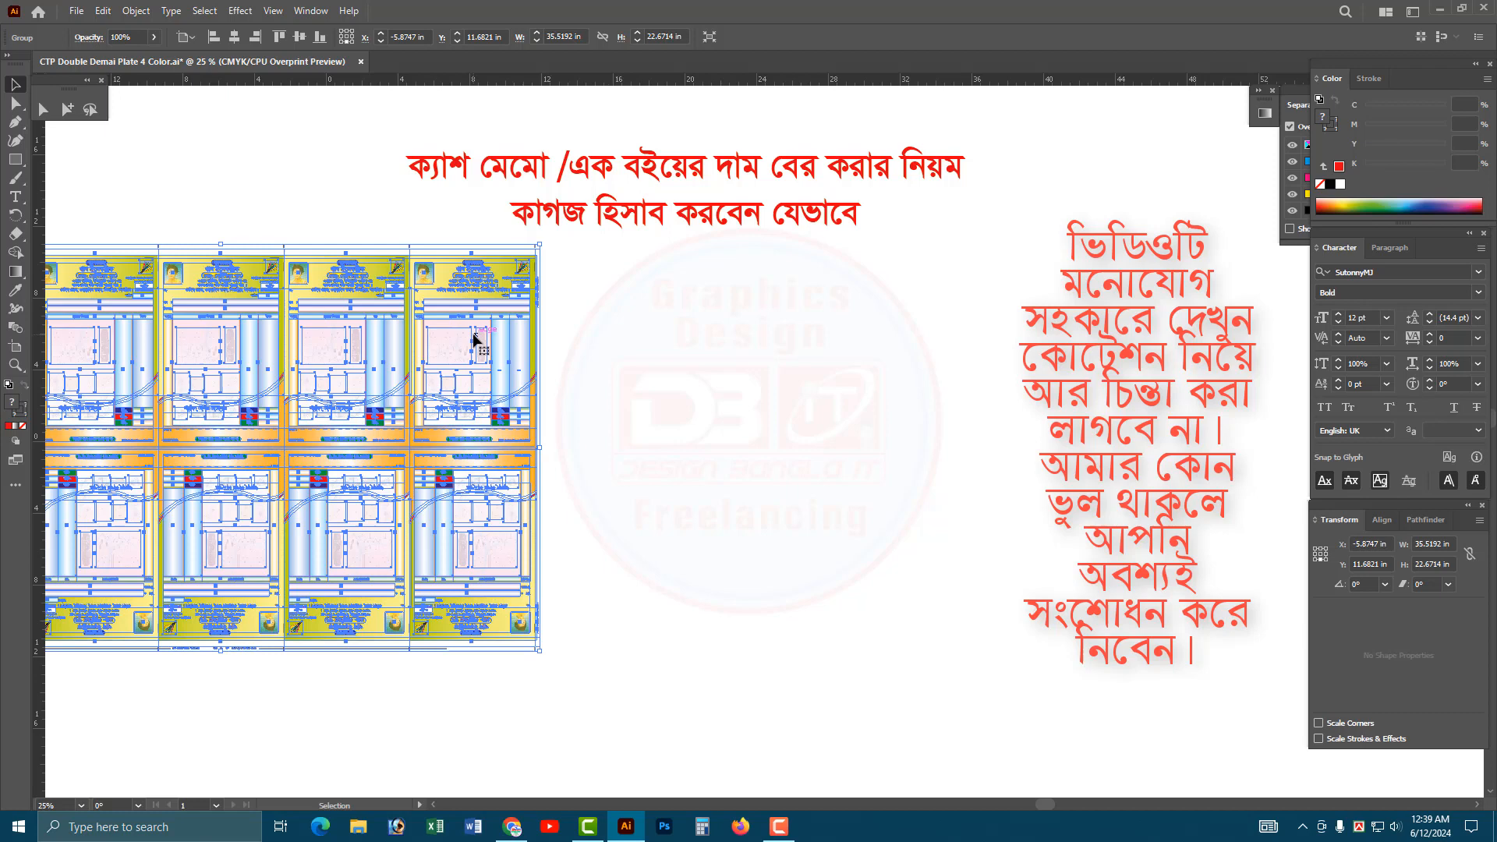
click(67, 110)
click(374, 209)
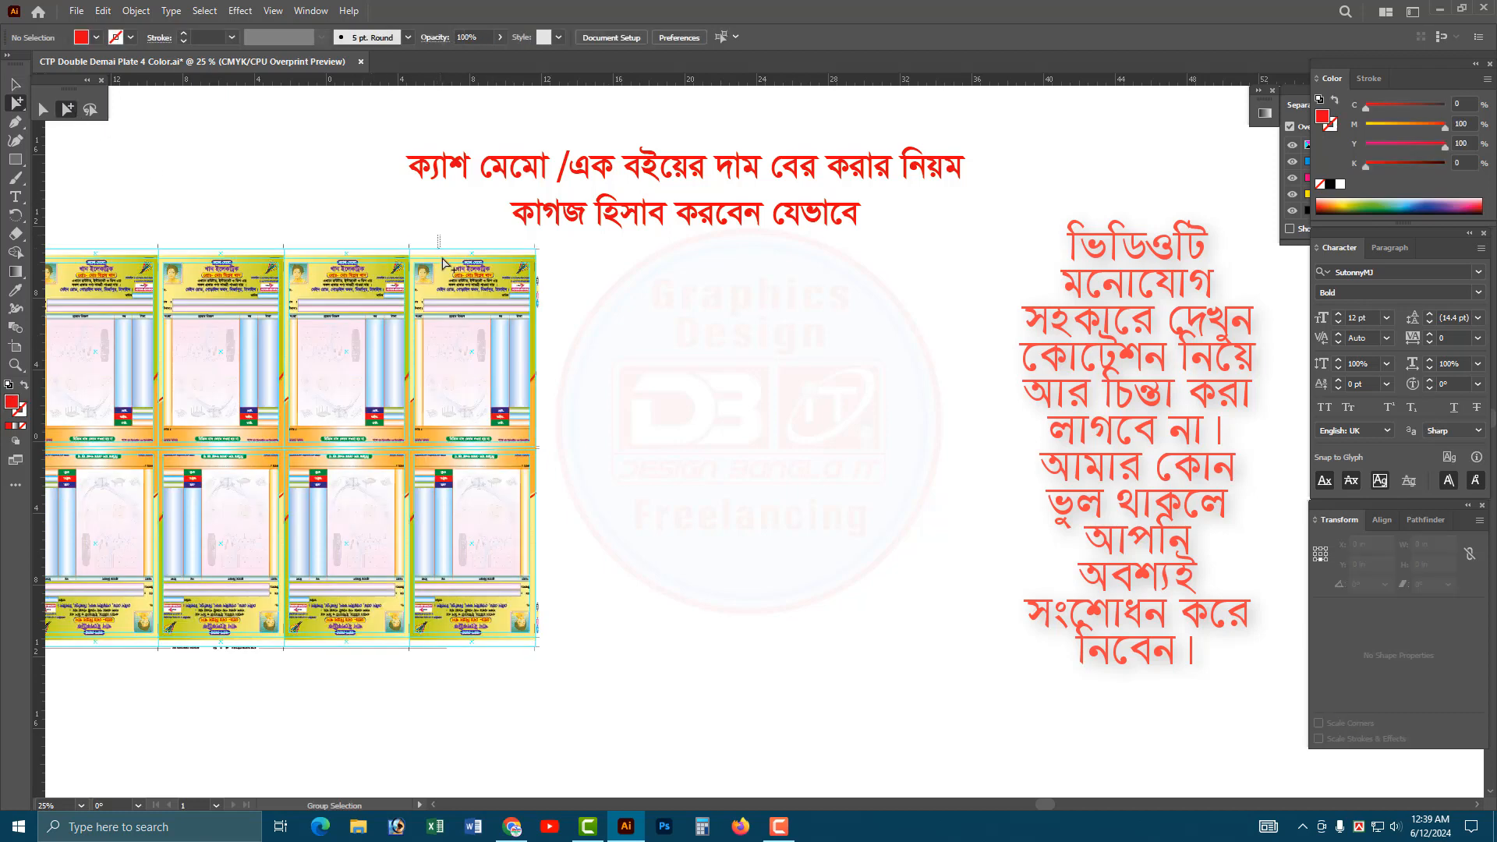
click(446, 268)
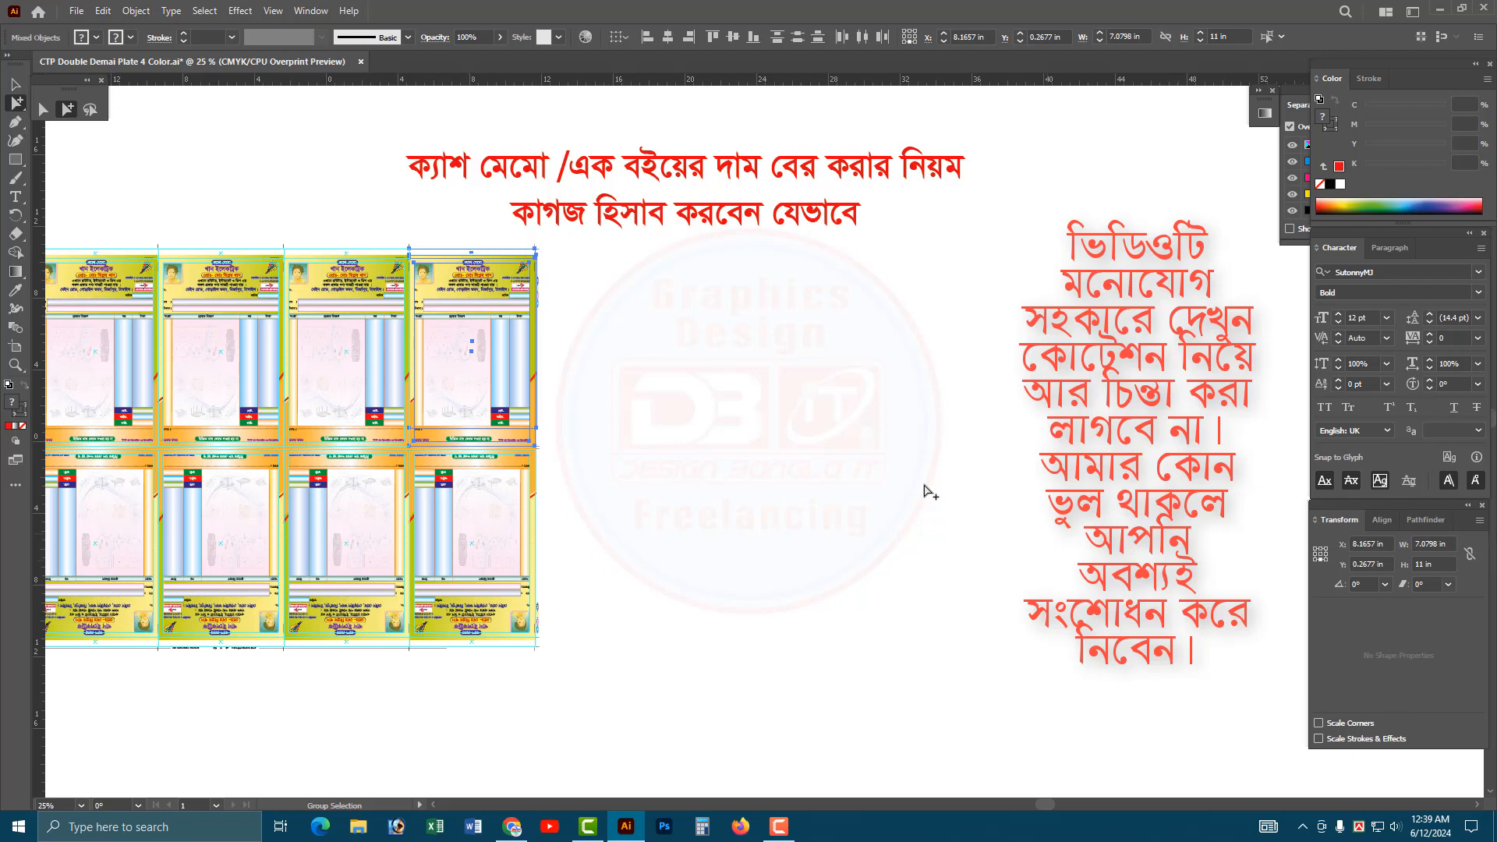
key(ctrl+space)
drag(425, 218, 581, 349)
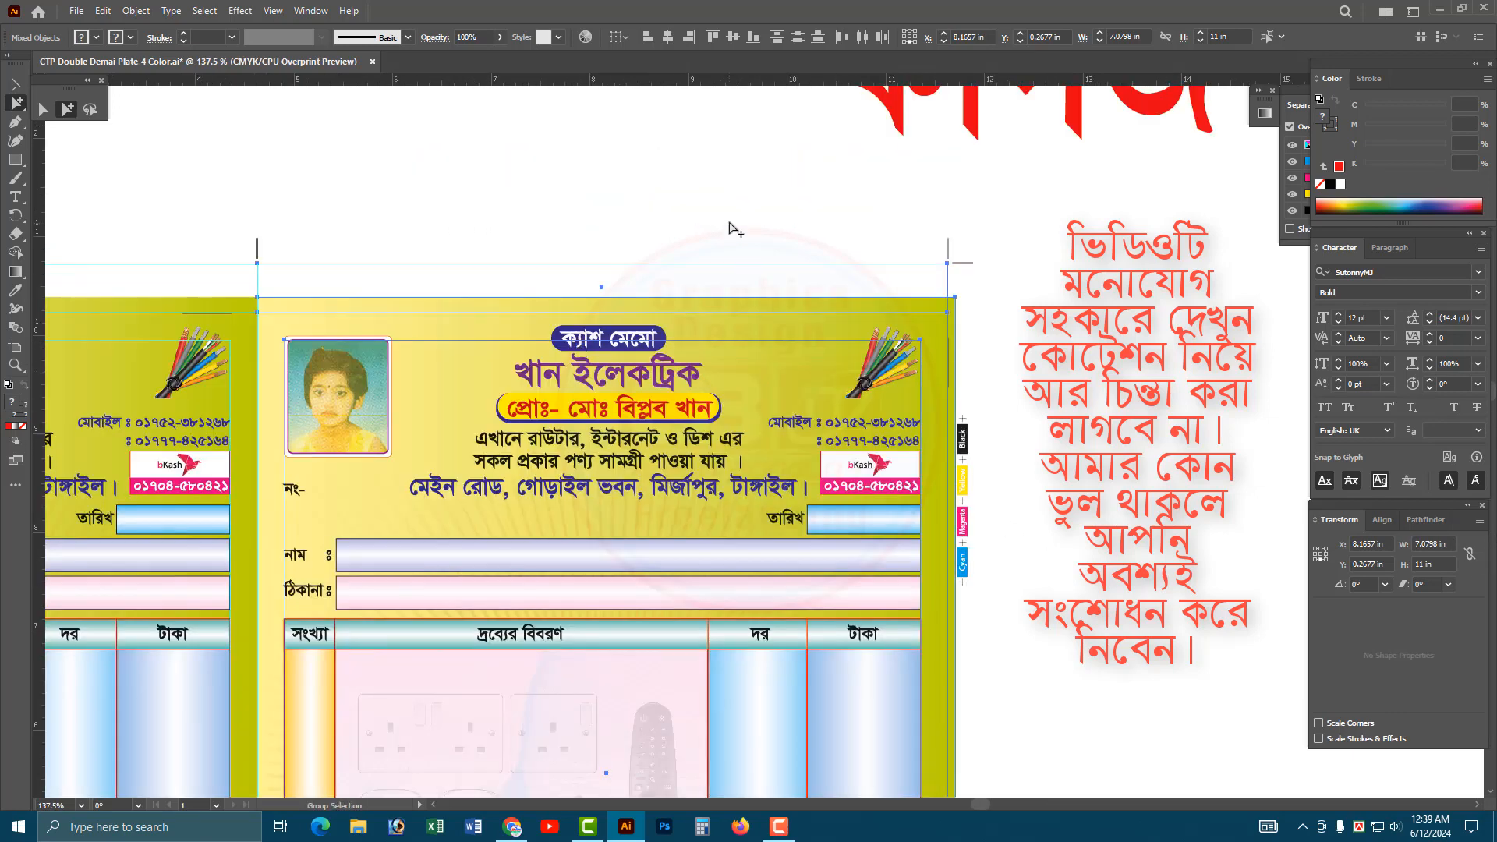
click(733, 227)
click(936, 316)
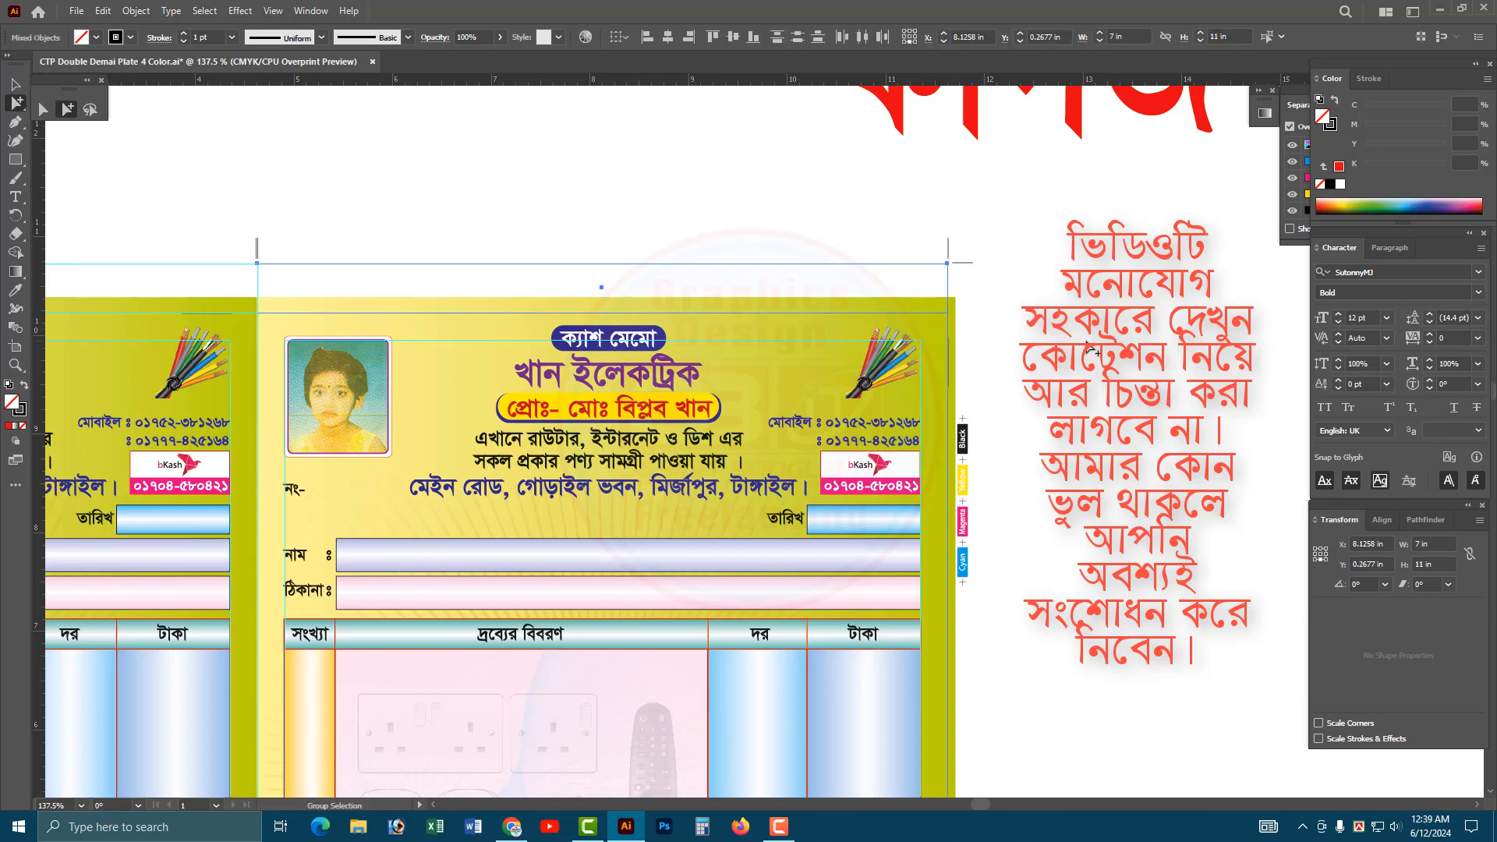
scroll(731, 534, down, 2)
scroll(817, 477, down, 1)
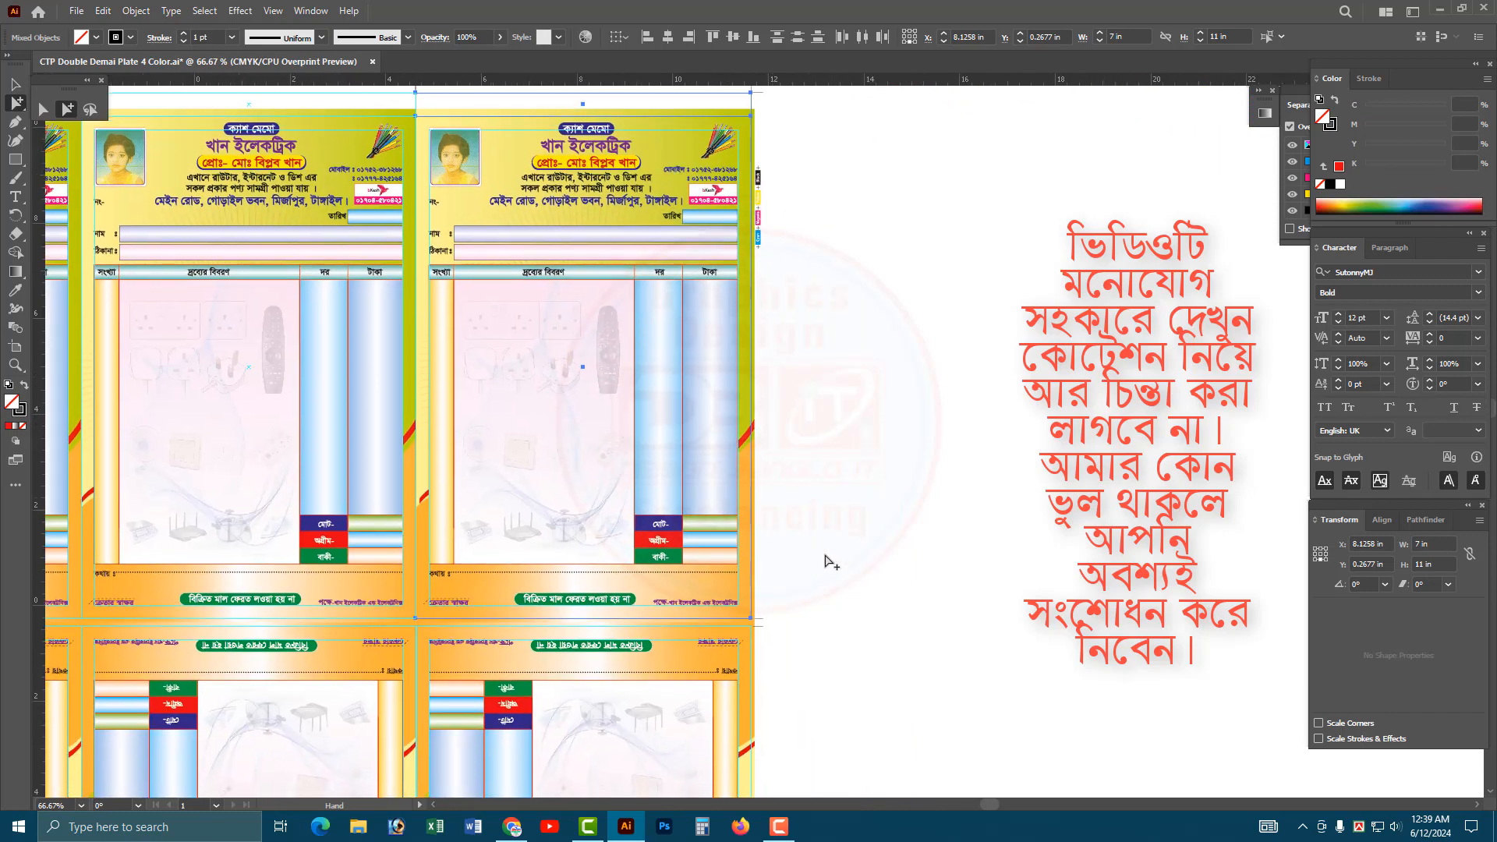
scroll(869, 496, down, 1)
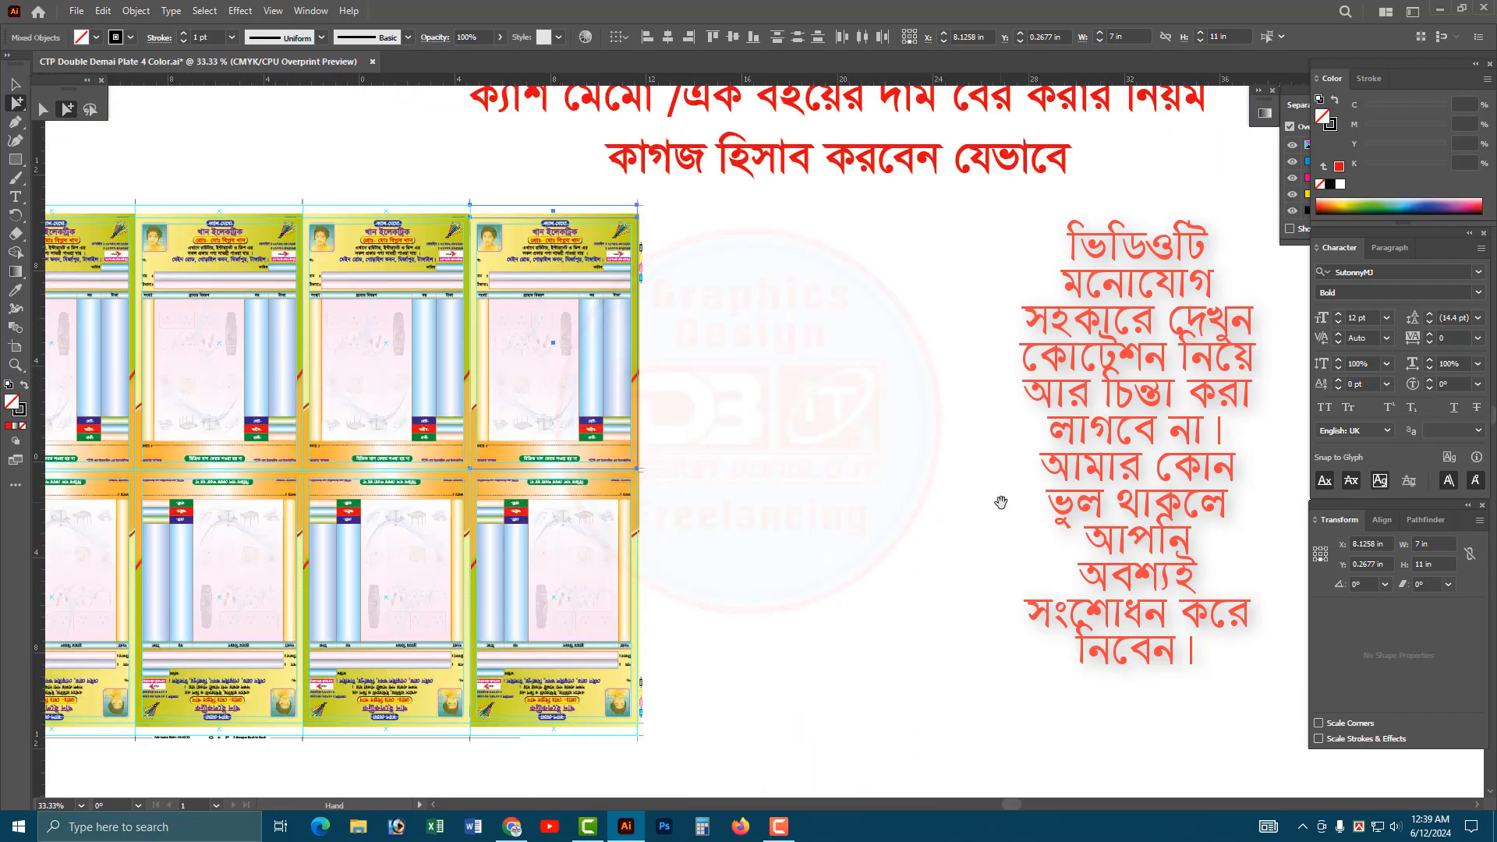
drag(749, 359, 783, 451)
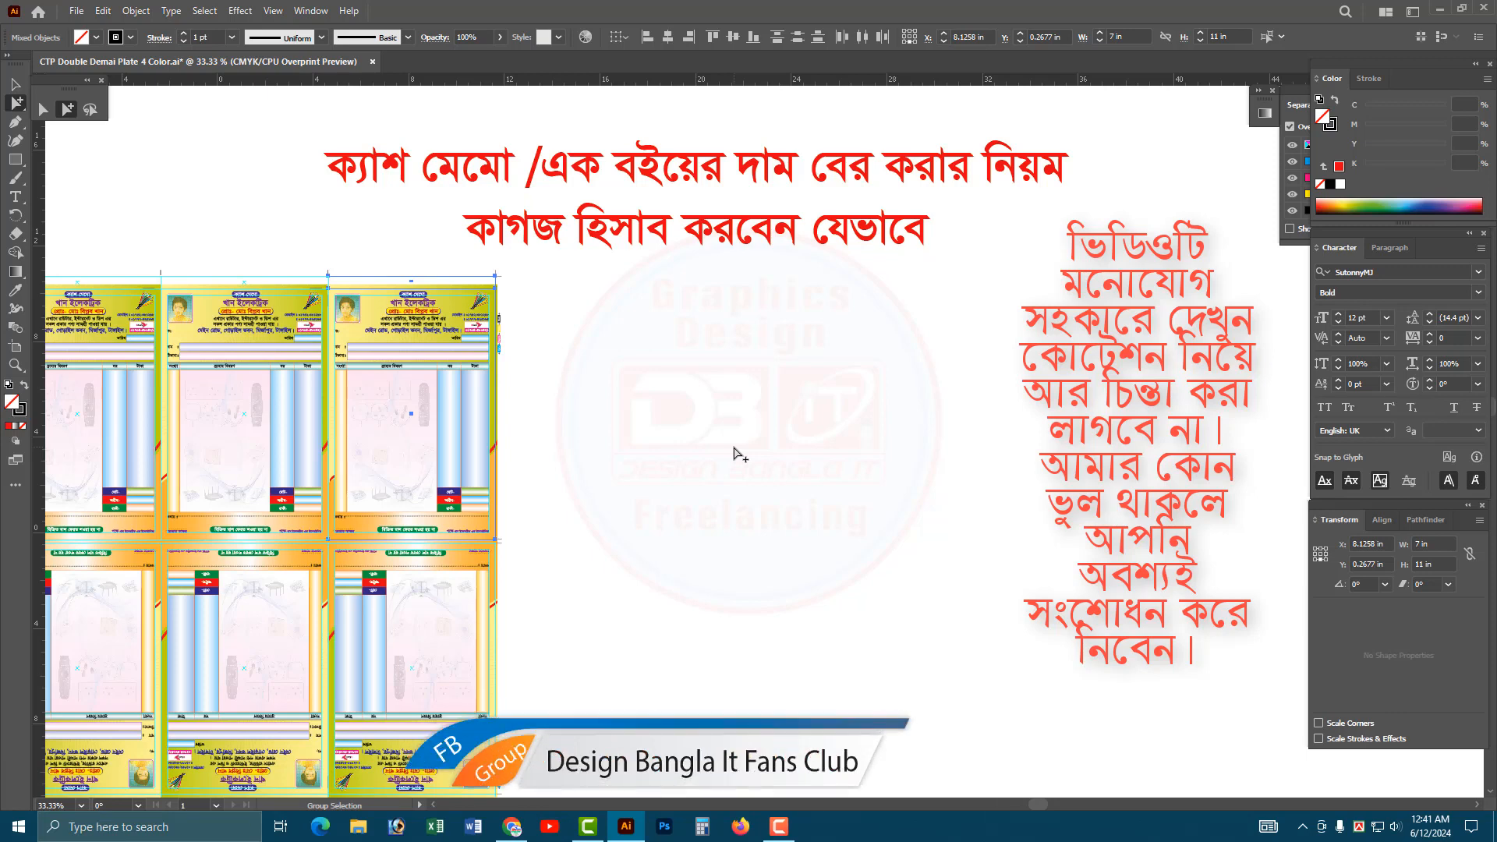
Move the red two-line heading up and slightly to the right, farther away from the plate layout.
drag(651, 297, 733, 702)
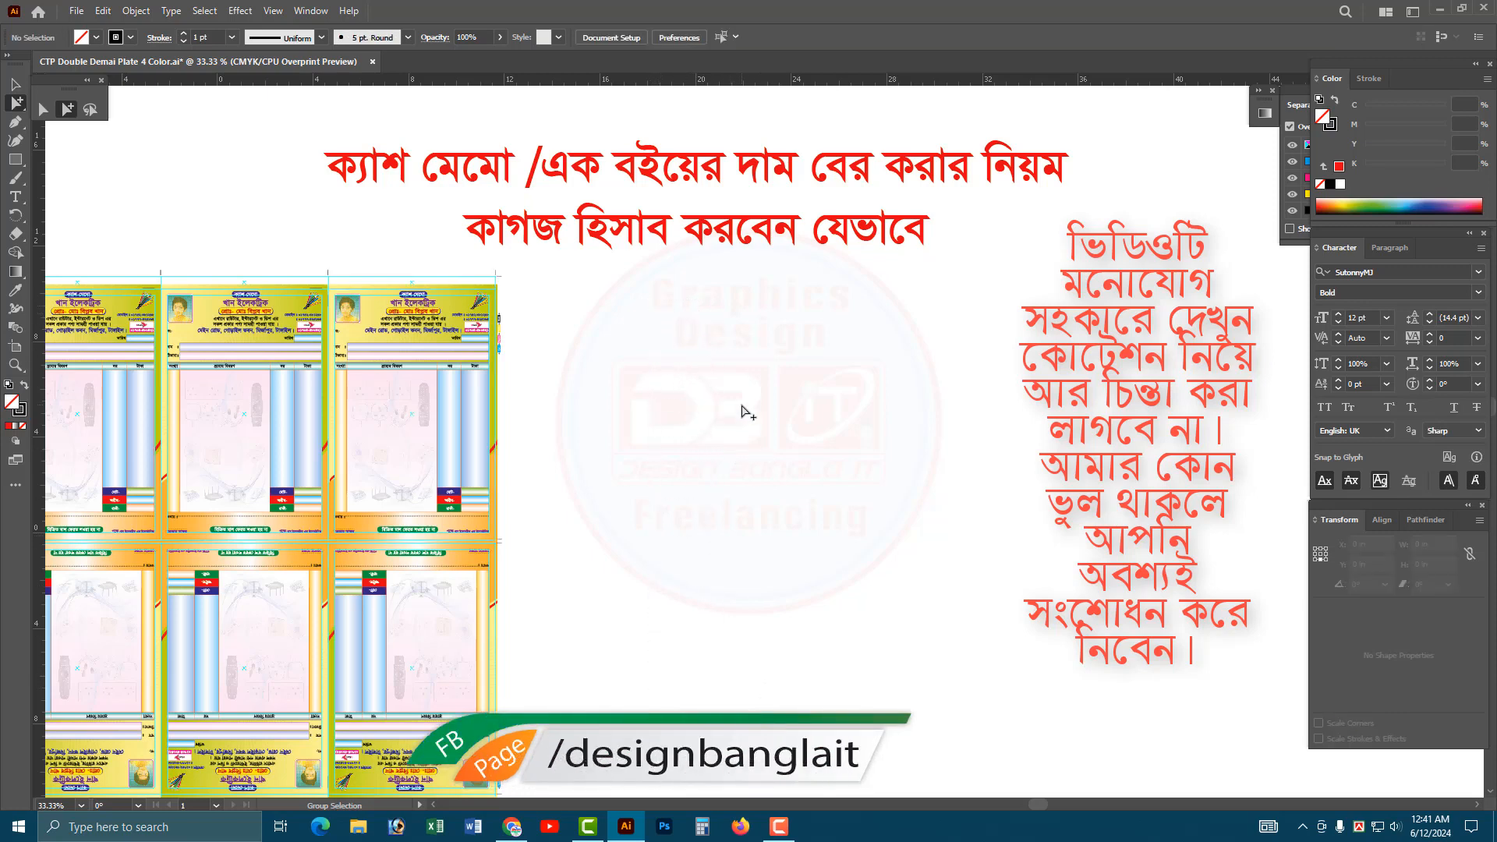
drag(631, 330, 730, 316)
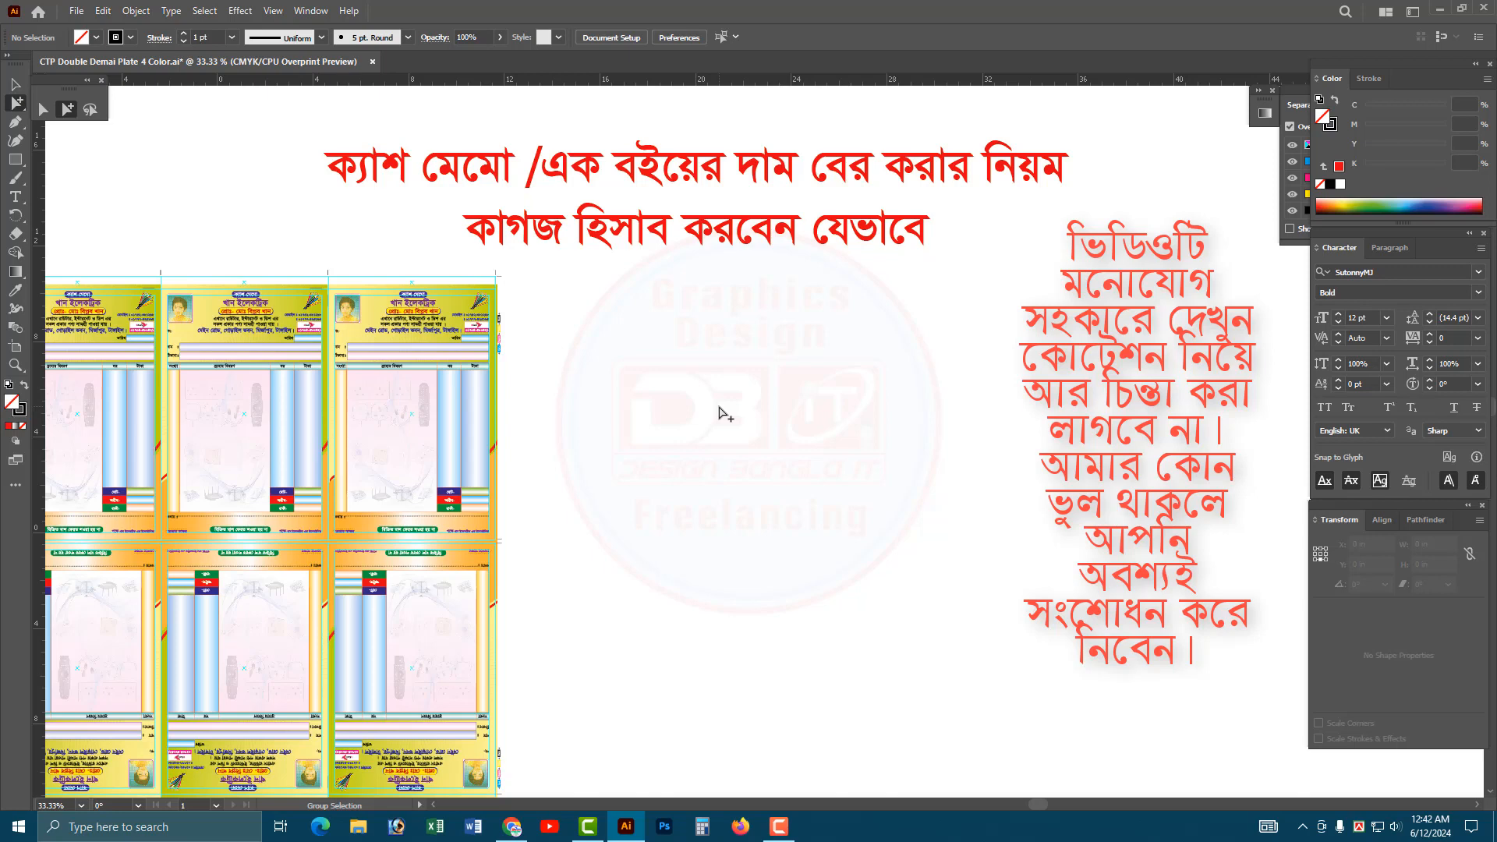
key(ctrl+minus)
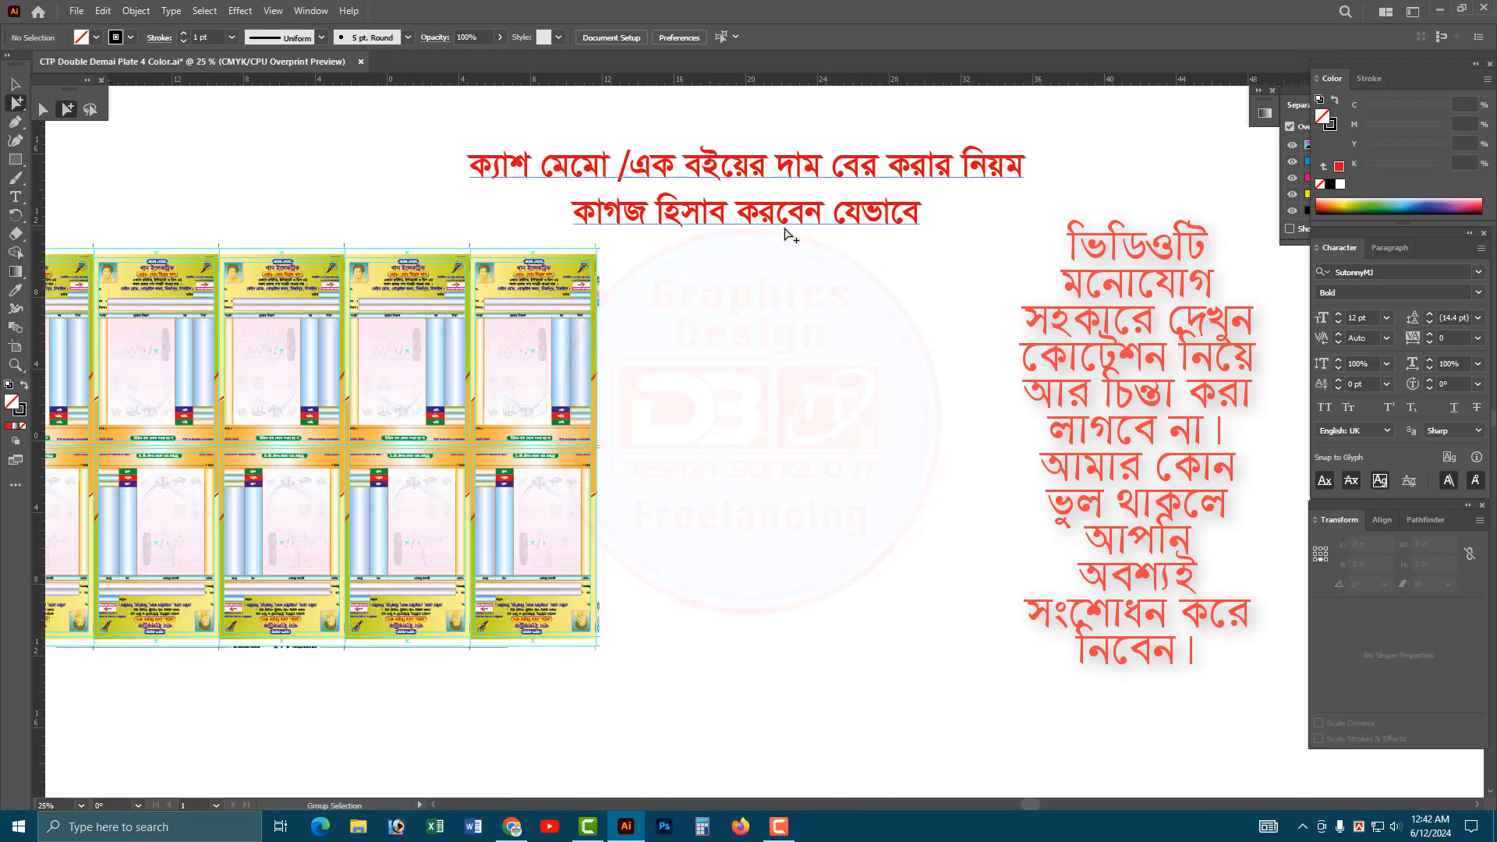
drag(792, 221, 822, 185)
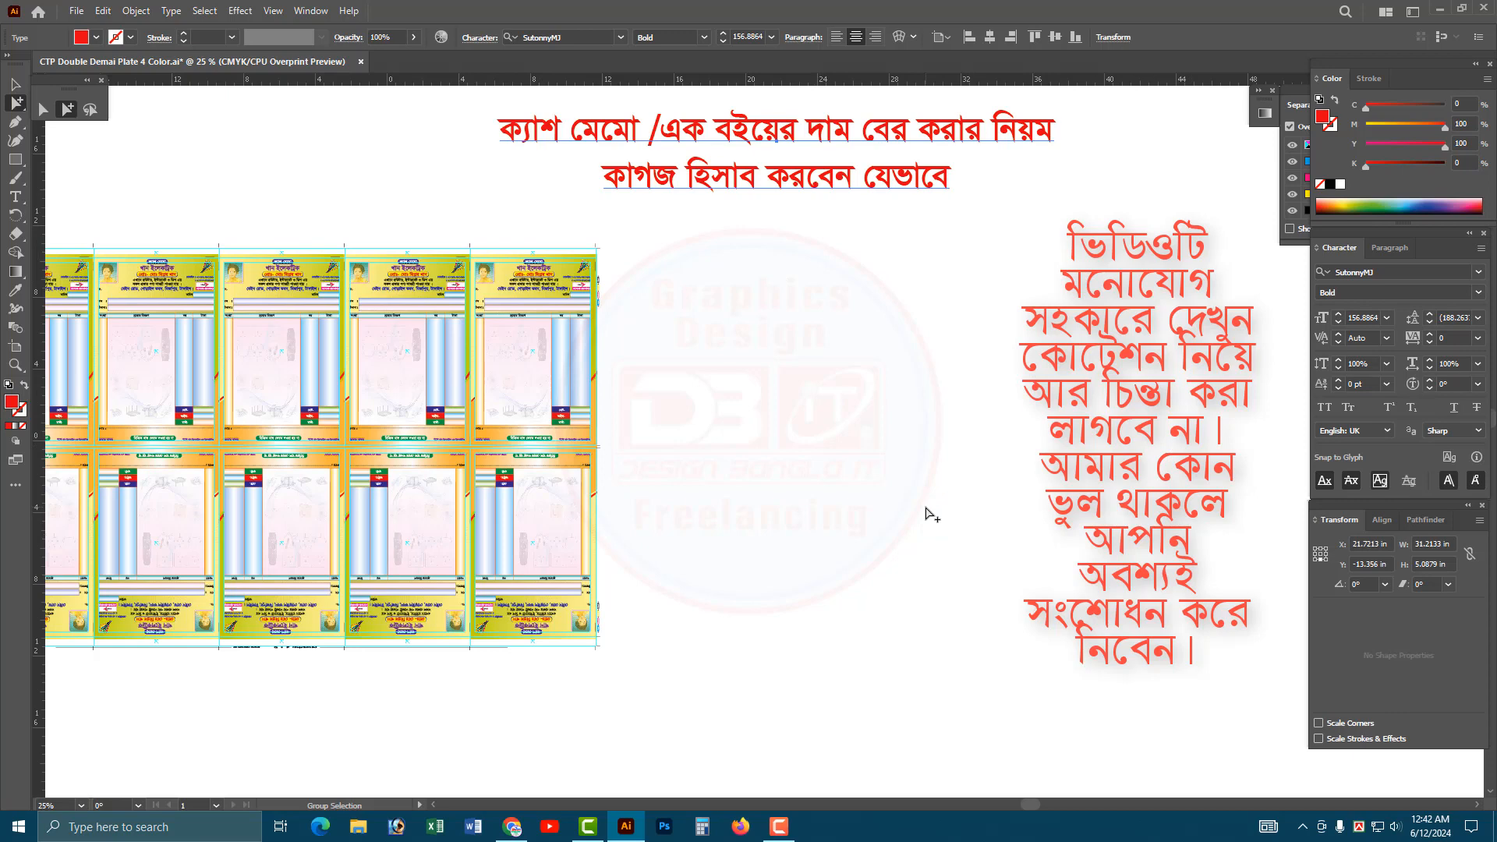
click(16, 85)
drag(517, 392, 782, 374)
click(532, 304)
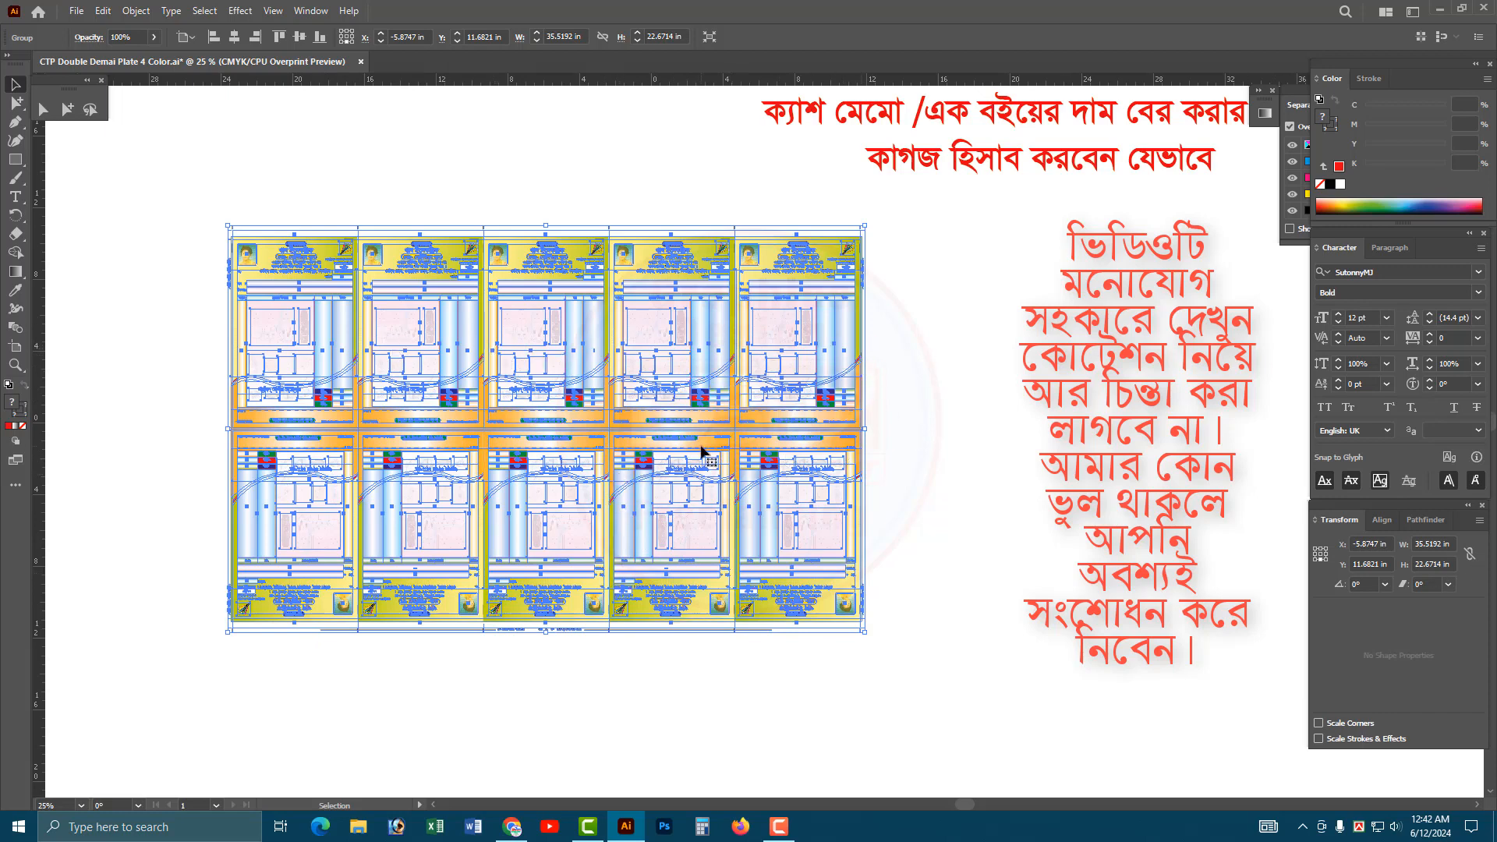
key(ctrl)
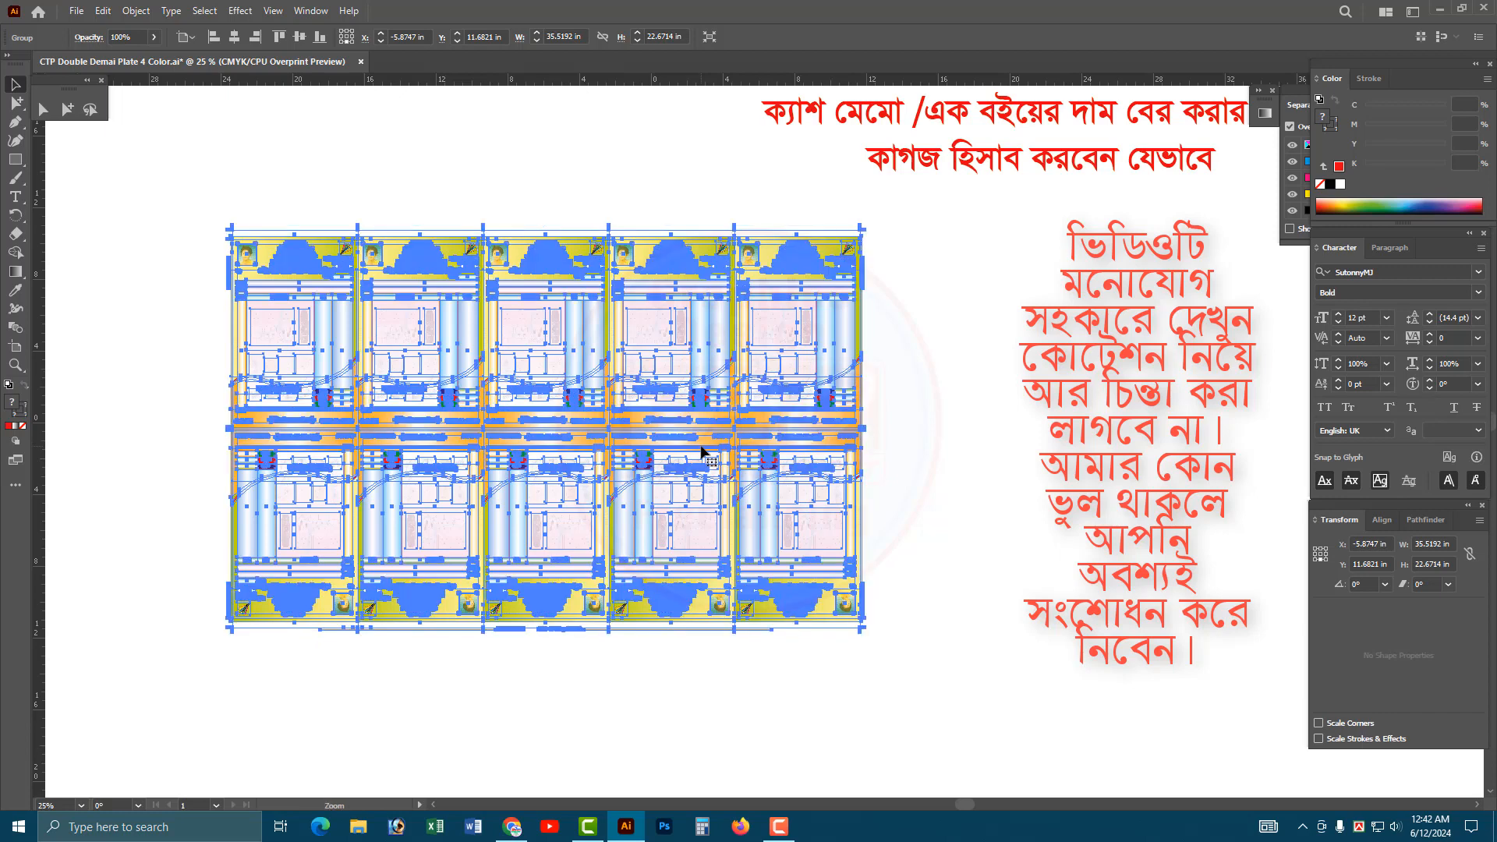
key(space)
drag(938, 420, 668, 418)
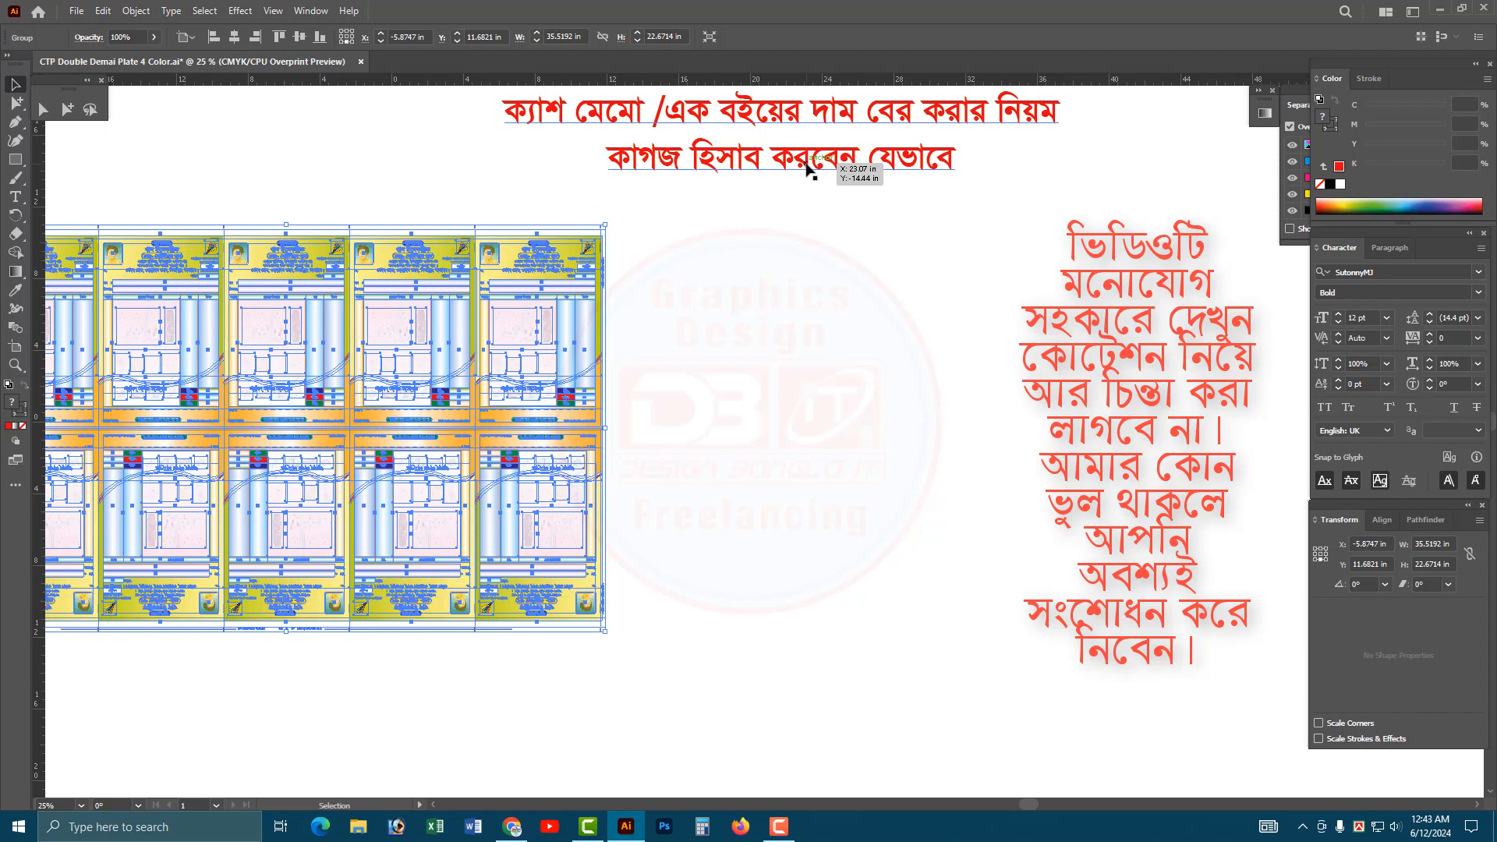
Place a line of placeholder point text in the empty area beside the layout and scale it up to about 112 pt.
click(764, 290)
click(15, 197)
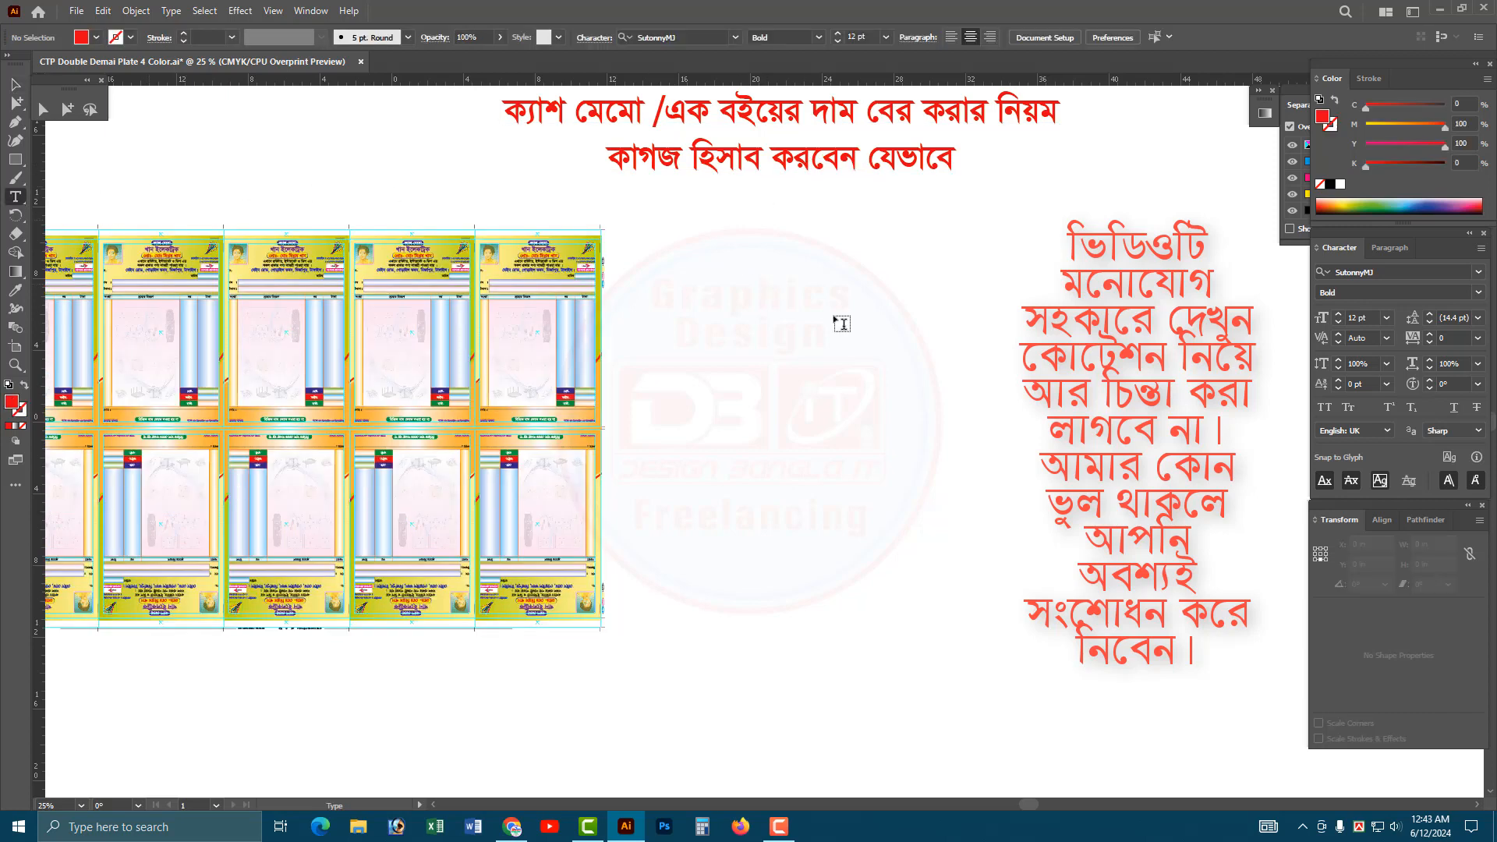
click(760, 265)
key(Escape)
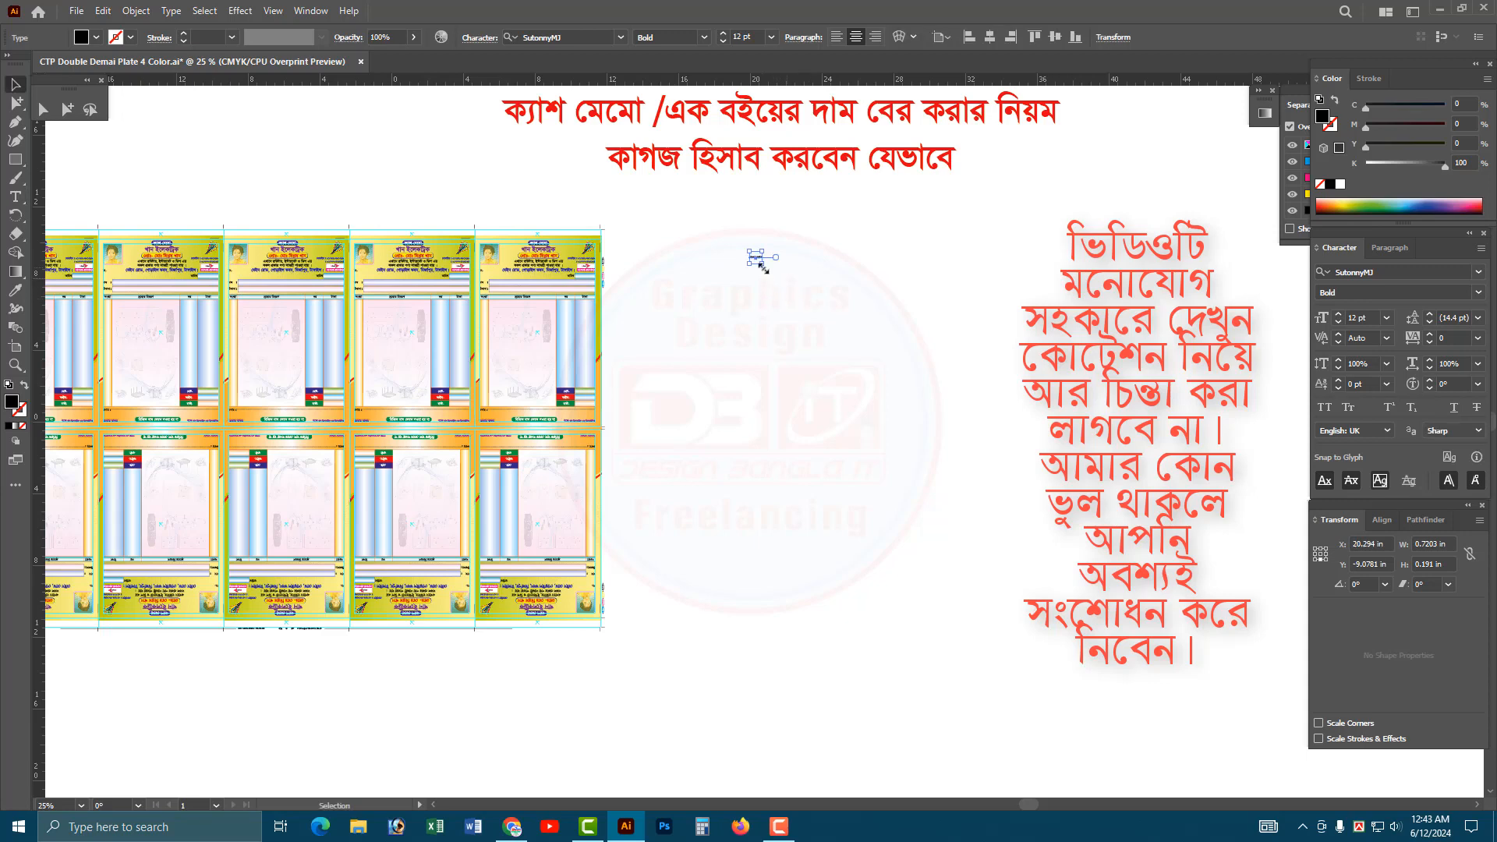
drag(764, 269, 959, 323)
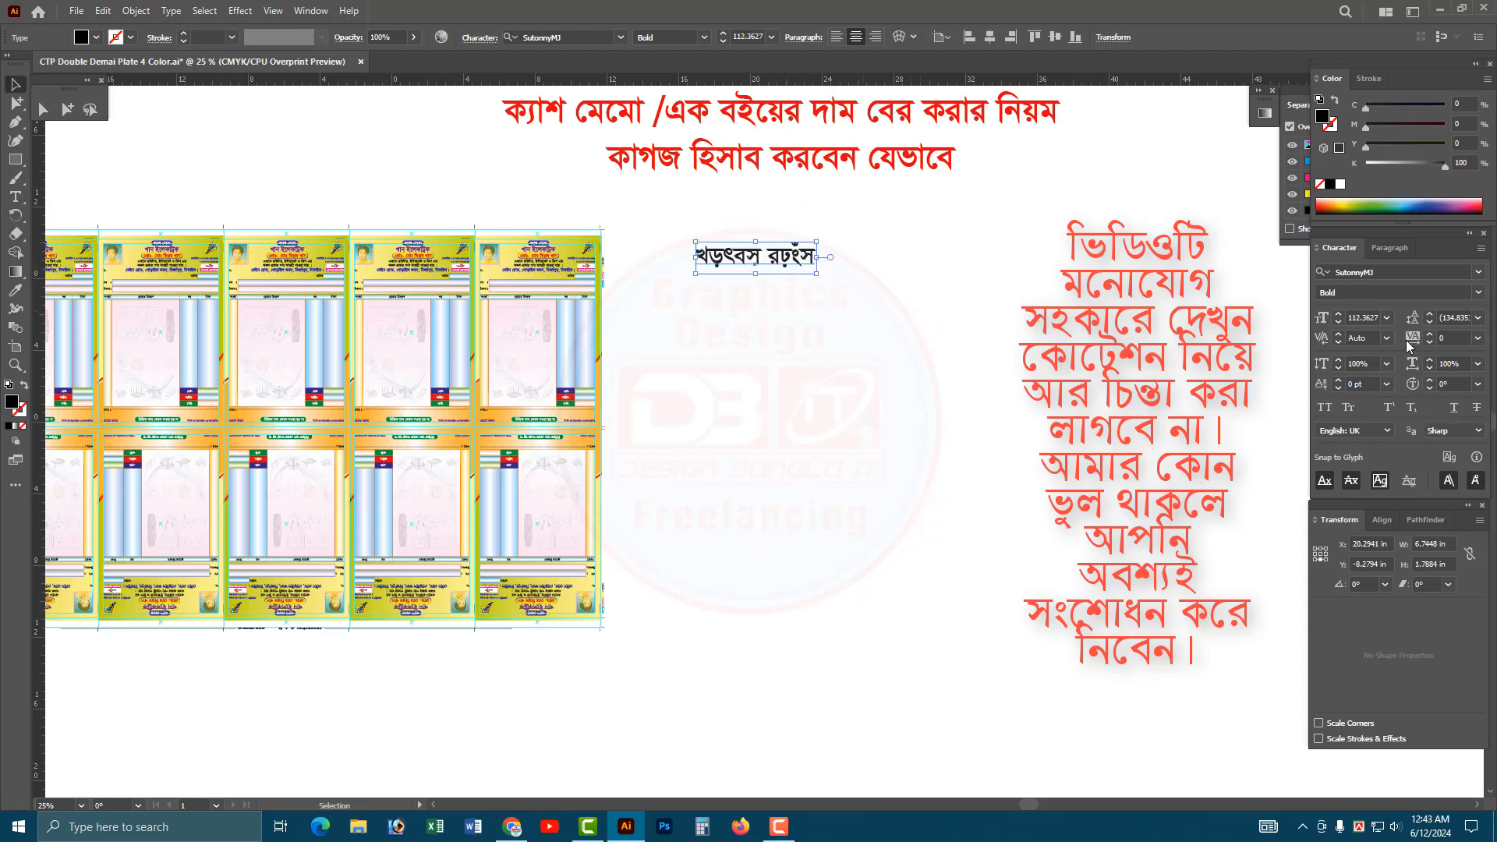
Set the placeholder text's font to Arial with the Bold style.
click(1407, 270)
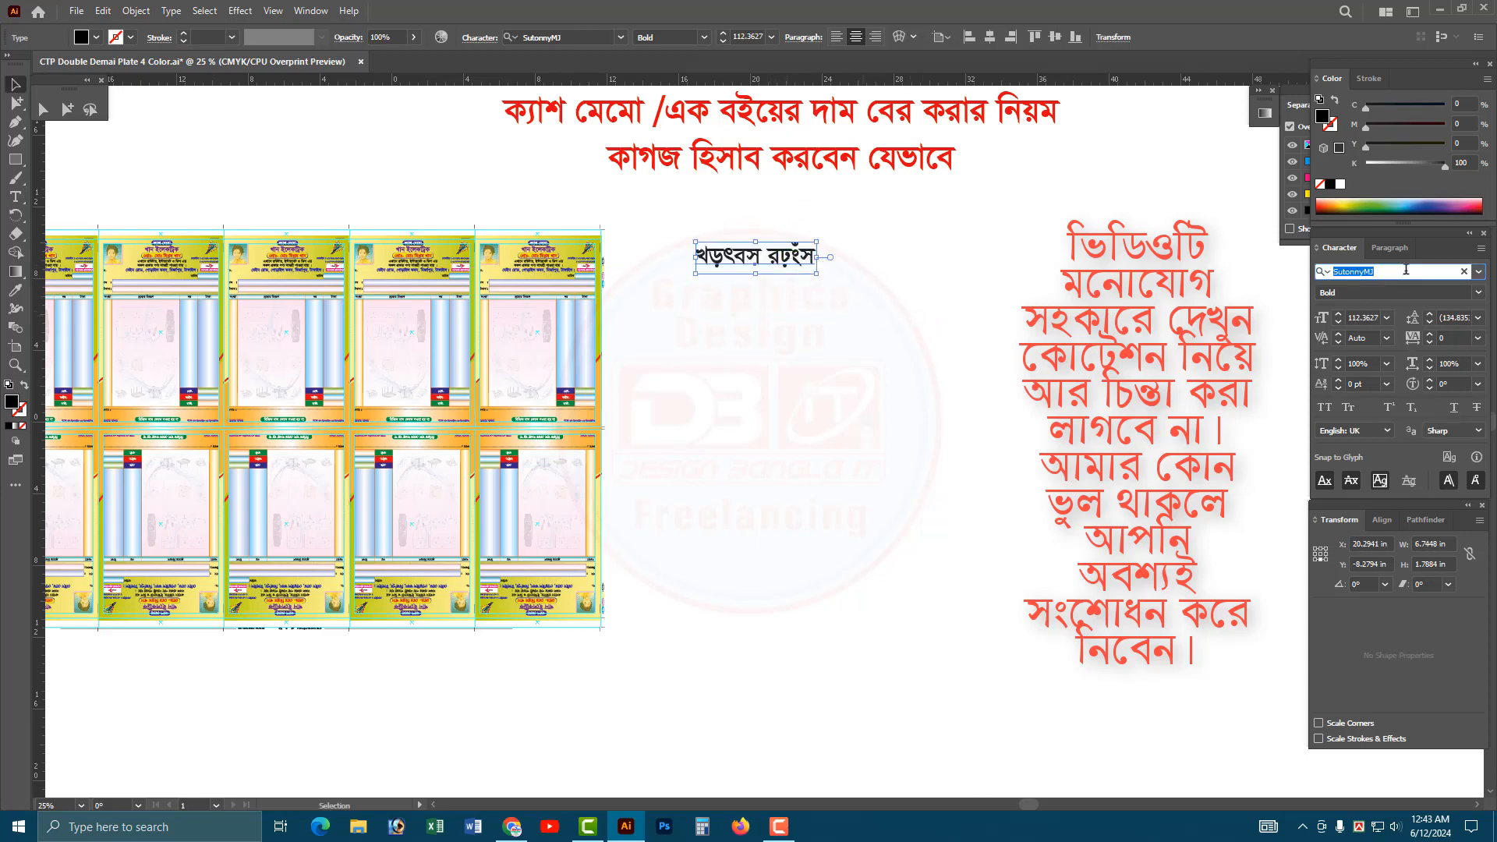
text(arial)
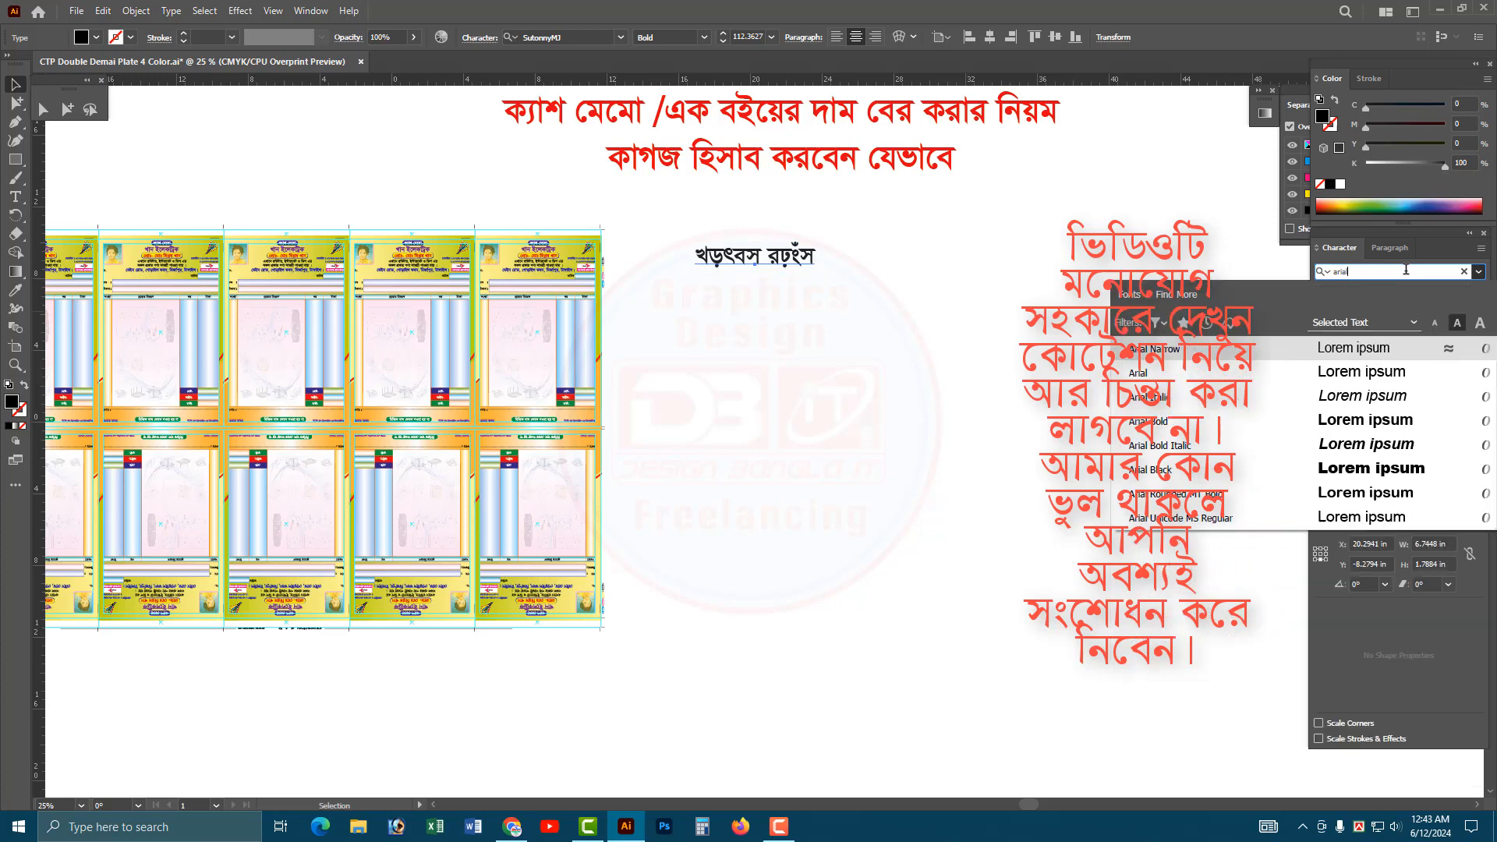
key(Return)
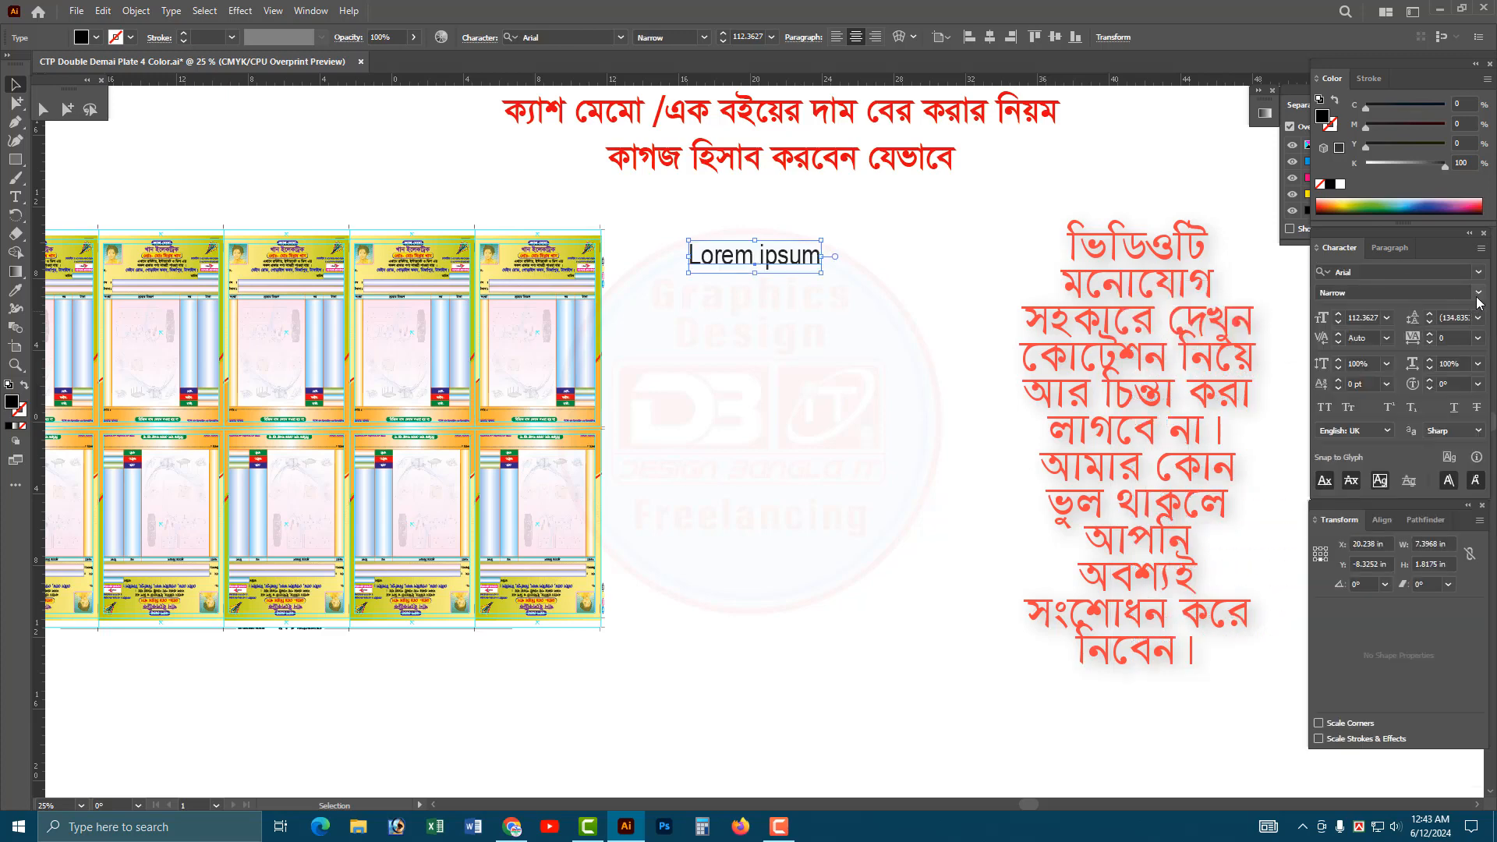
click(1478, 292)
click(1363, 365)
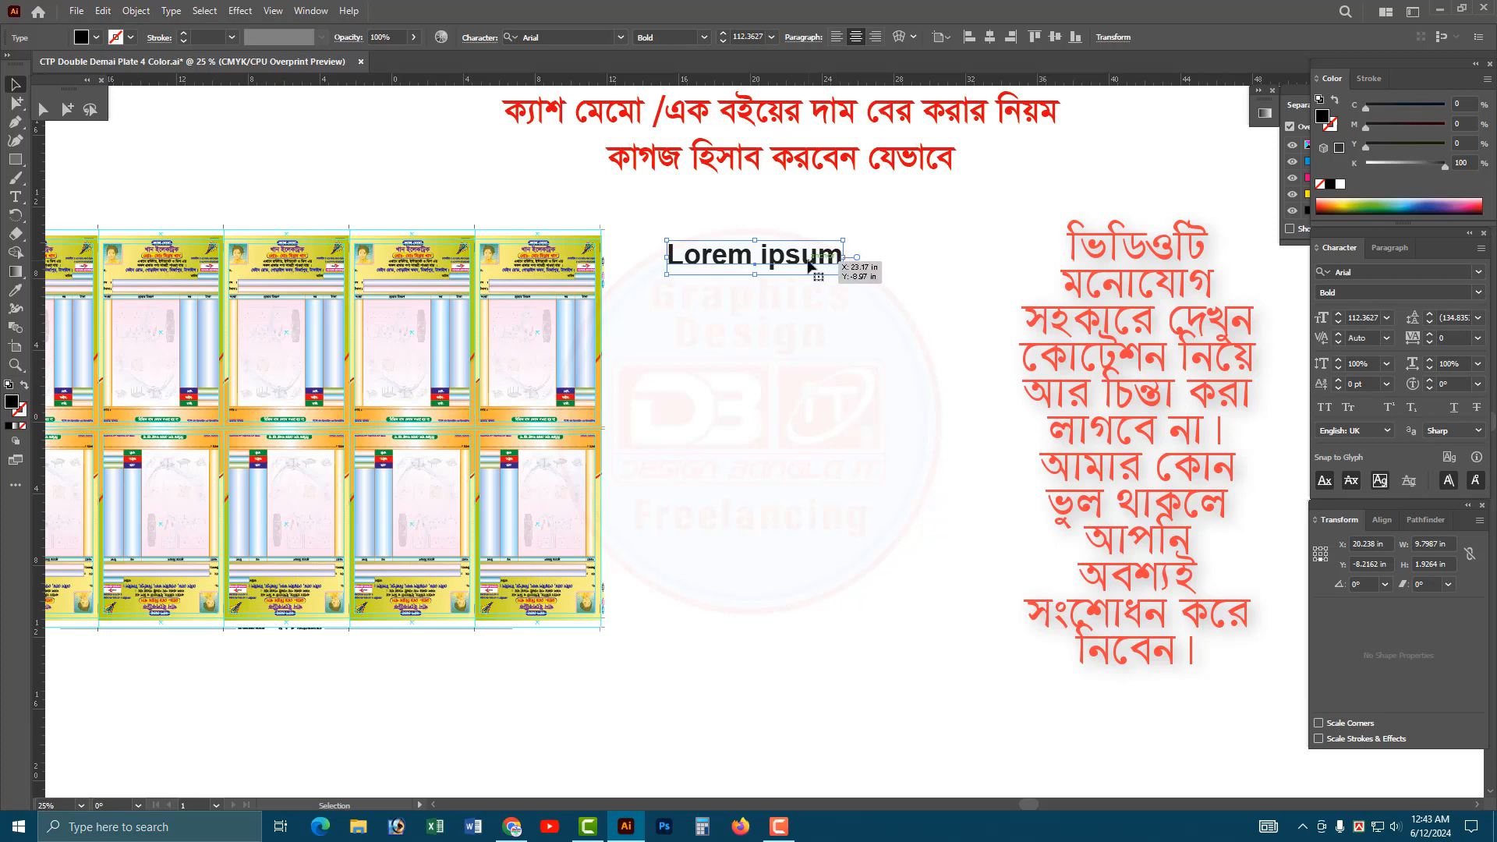
Replace the placeholder text with a "CTP :" line followed by a "Print:" line.
triple_click(819, 258)
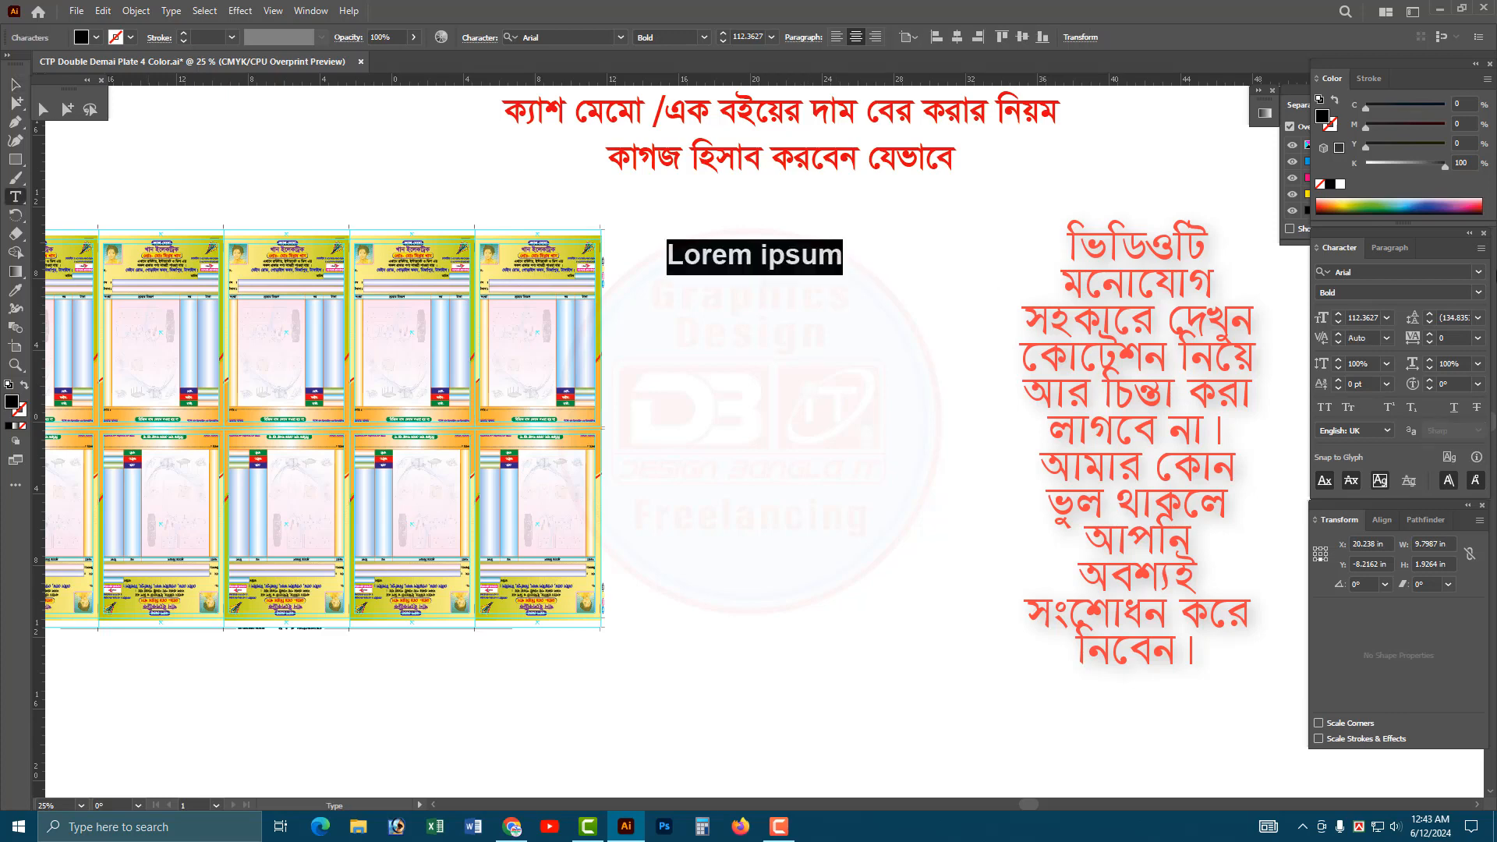
text(CTP)
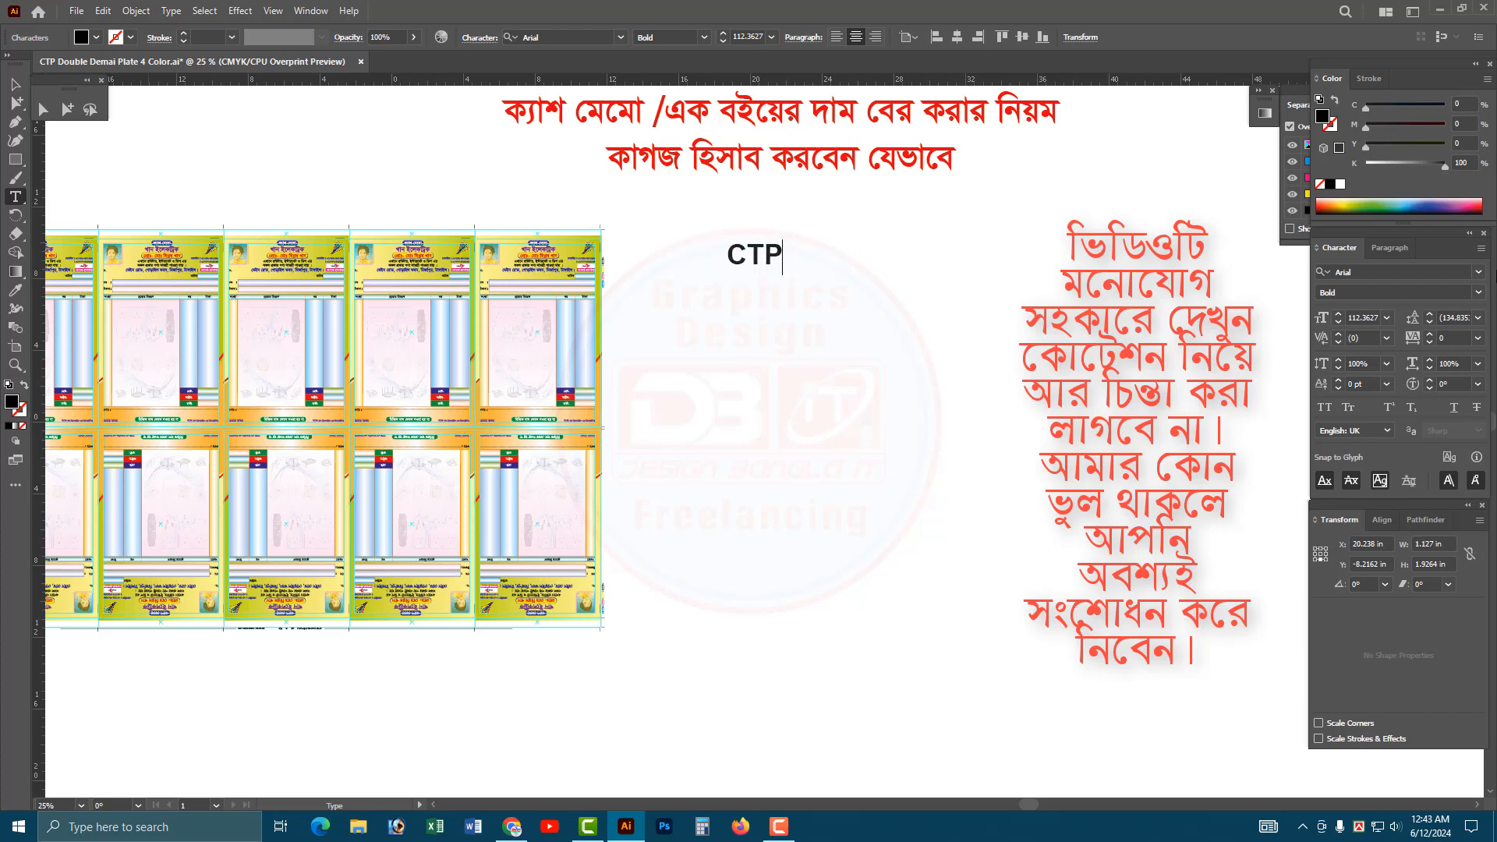
text( :)
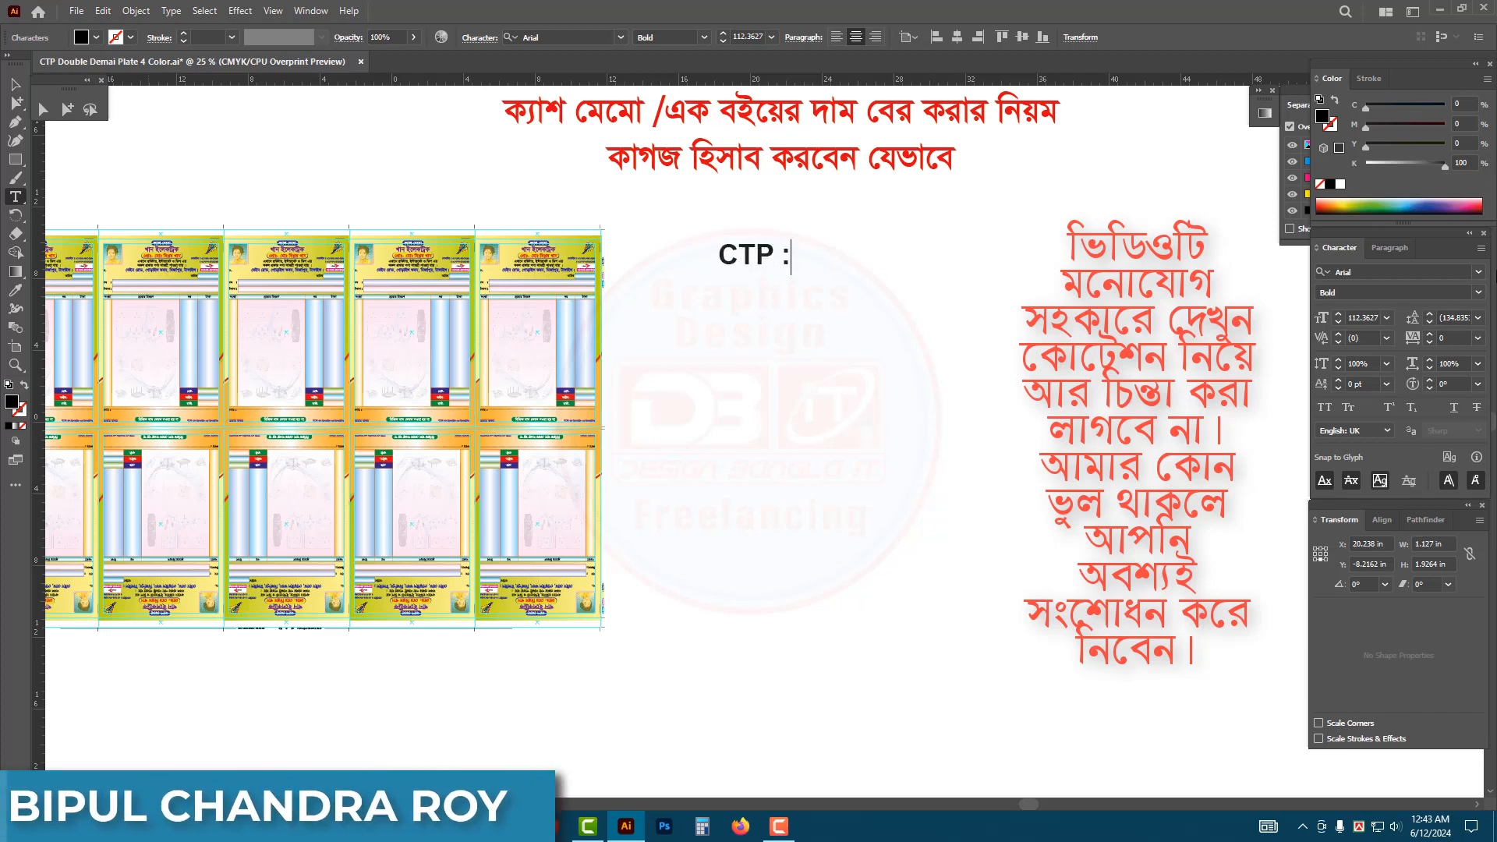
key(Return)
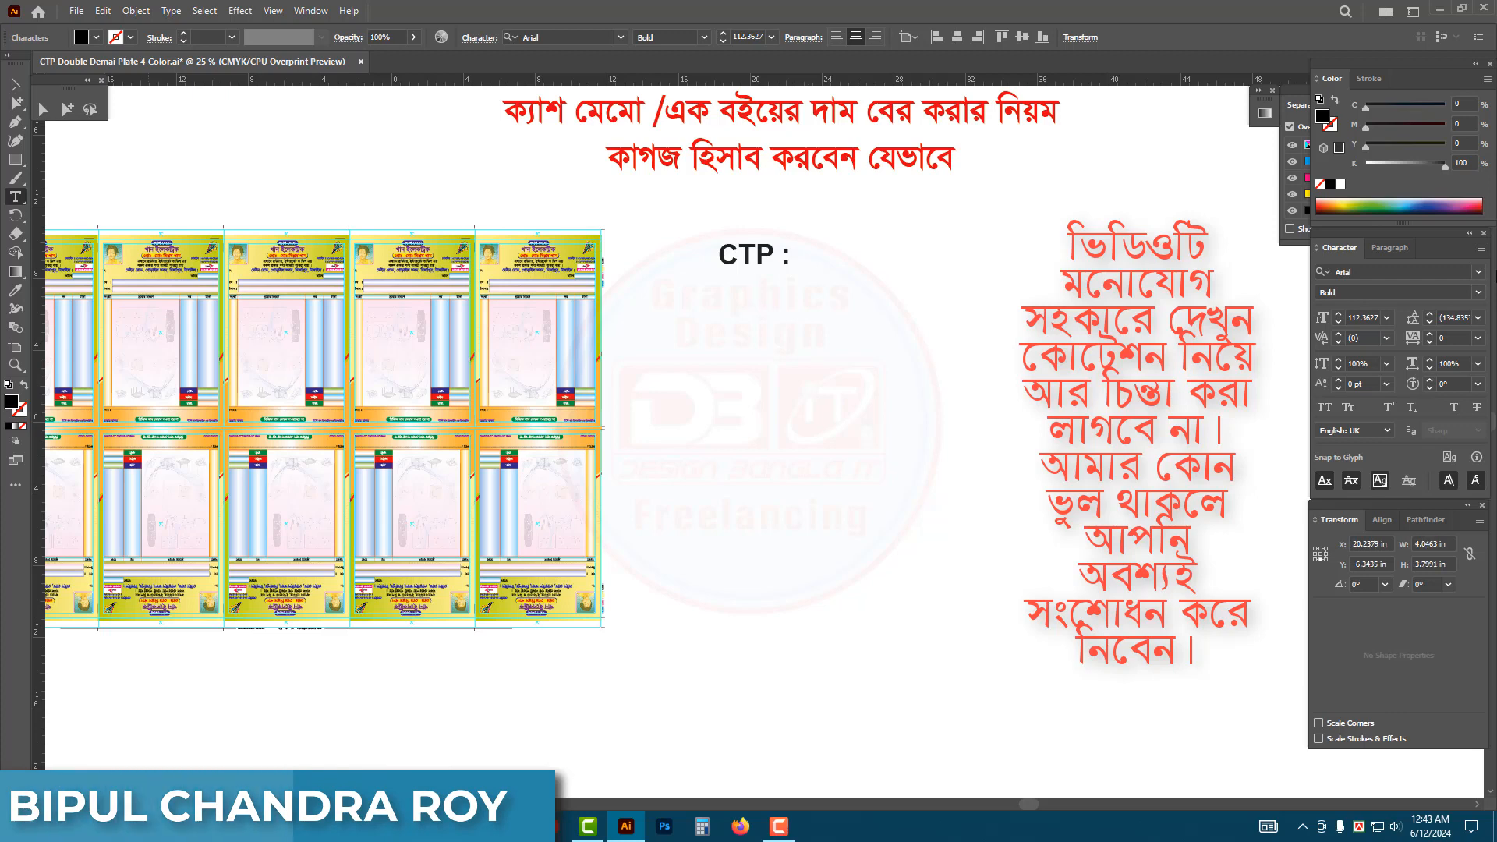
text(Print:)
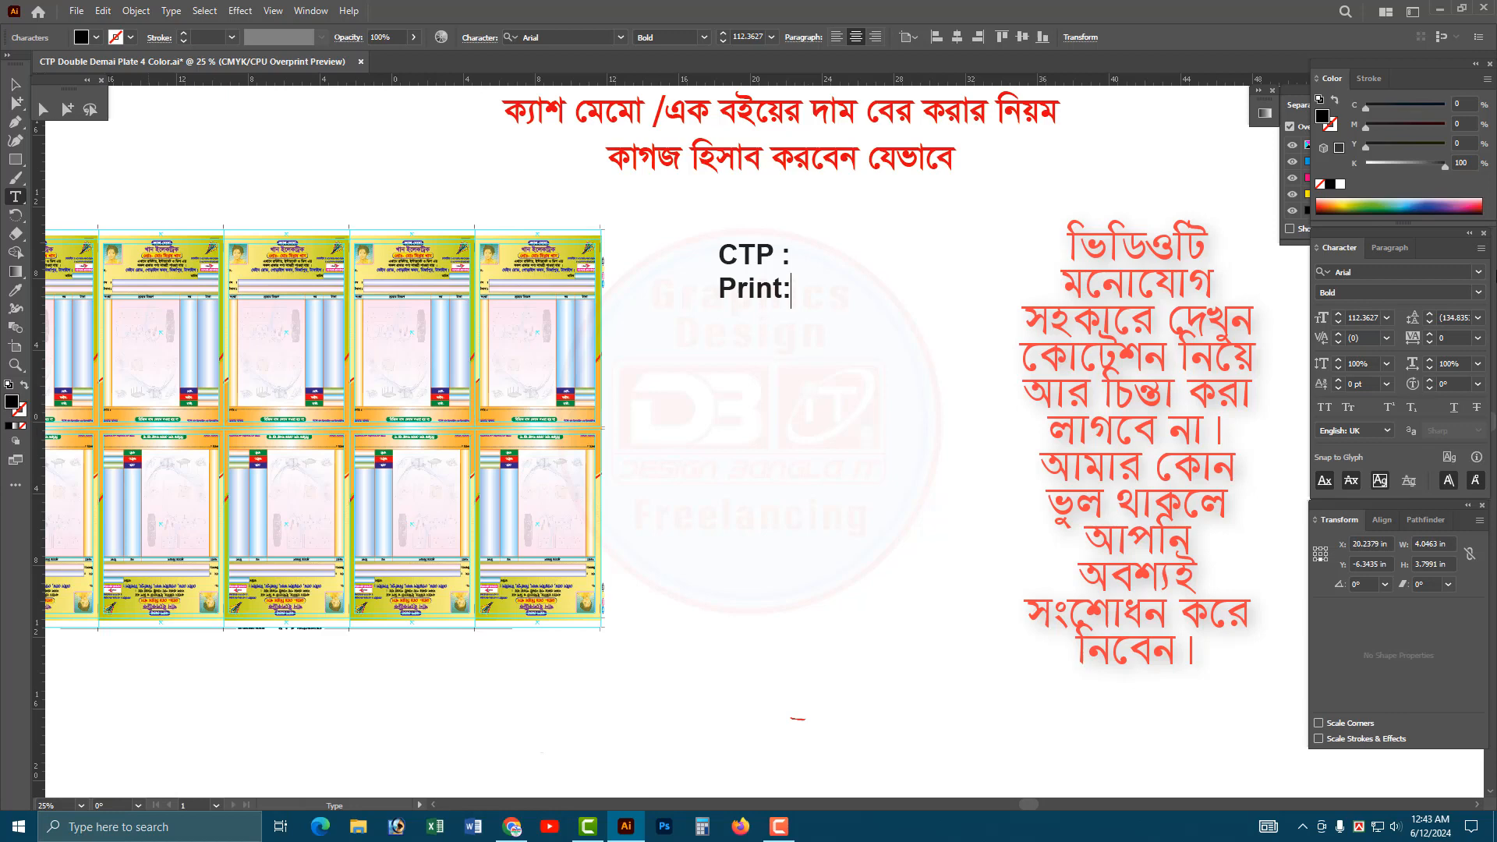
key(Return)
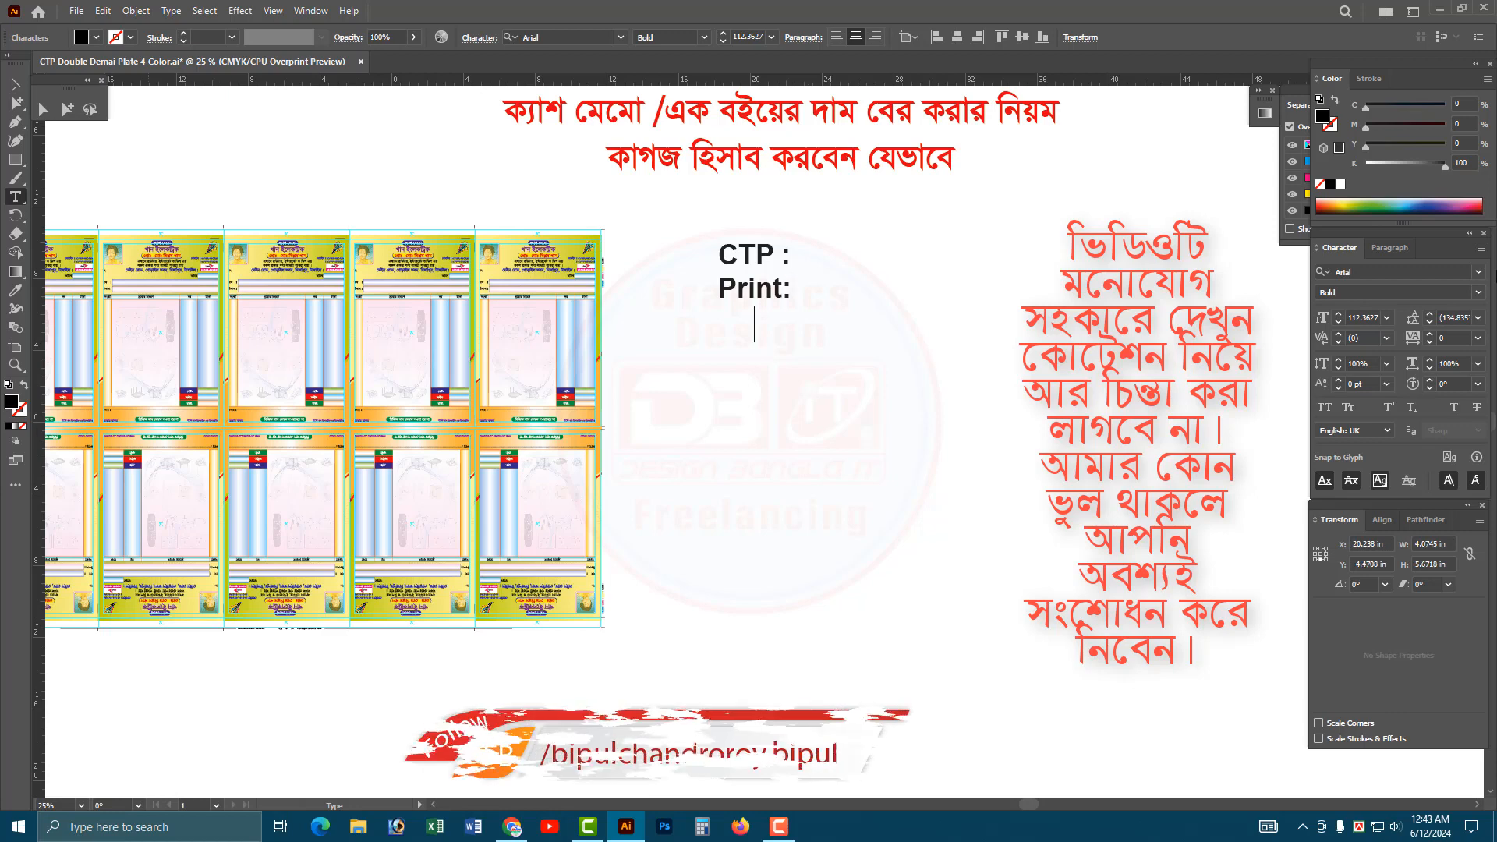
Continue the cost list with a "Paper:" line and a "Design Charge:" line.
text(Paper)
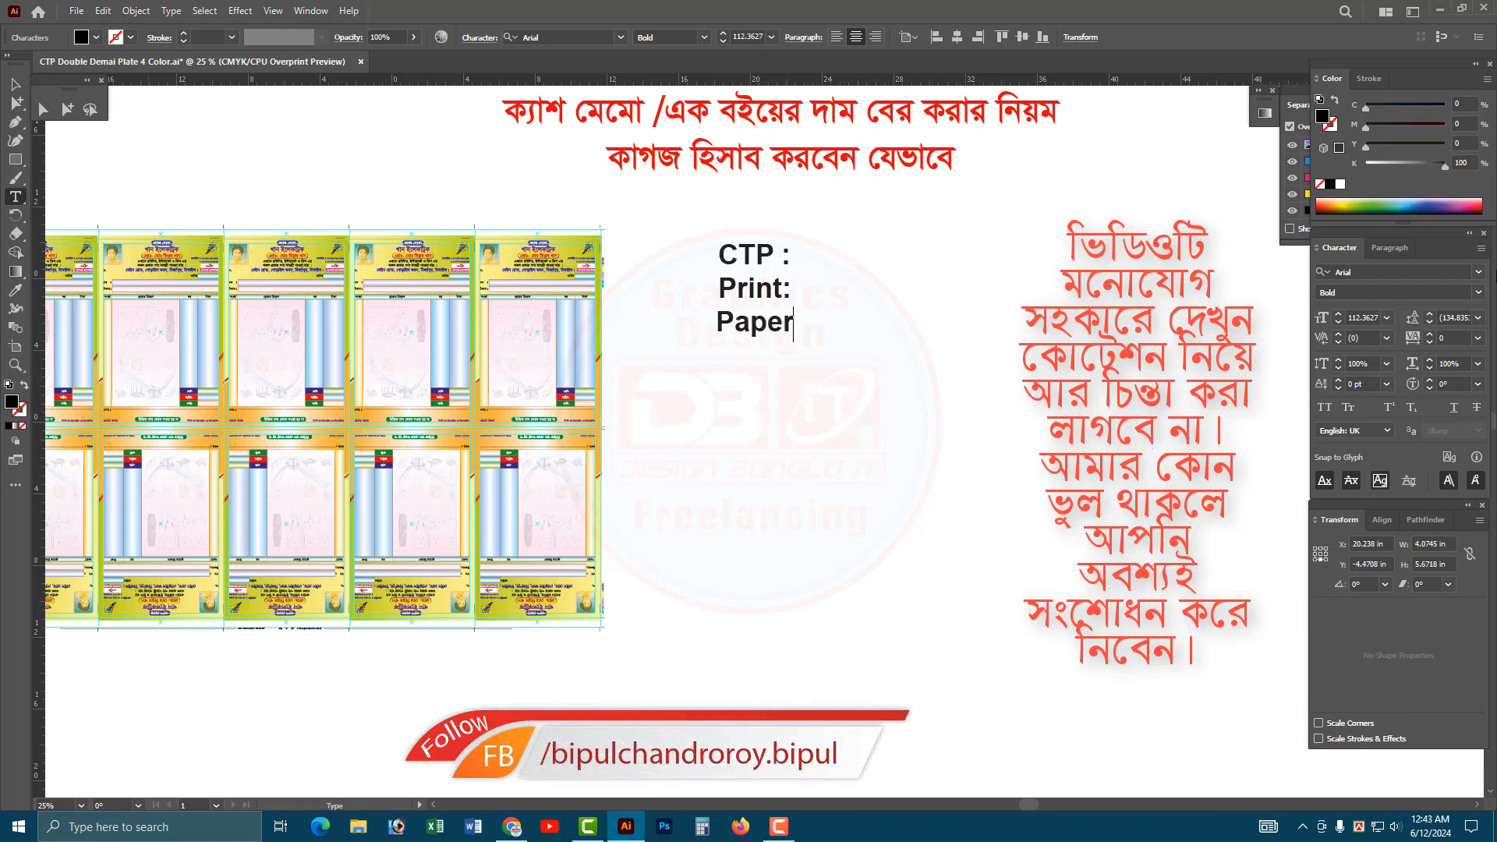
text(:)
key(Return)
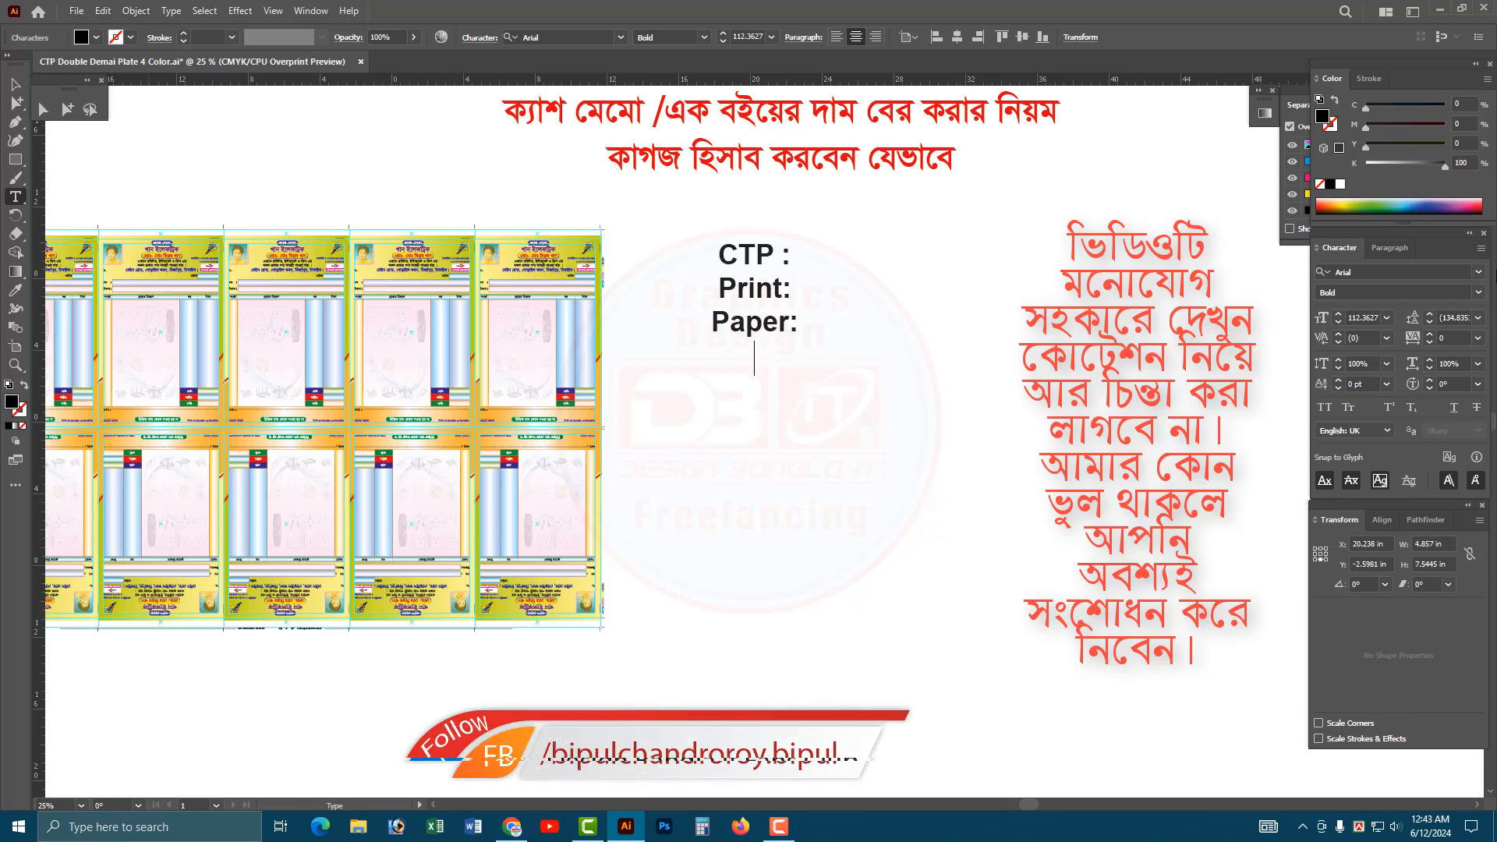
text(Design )
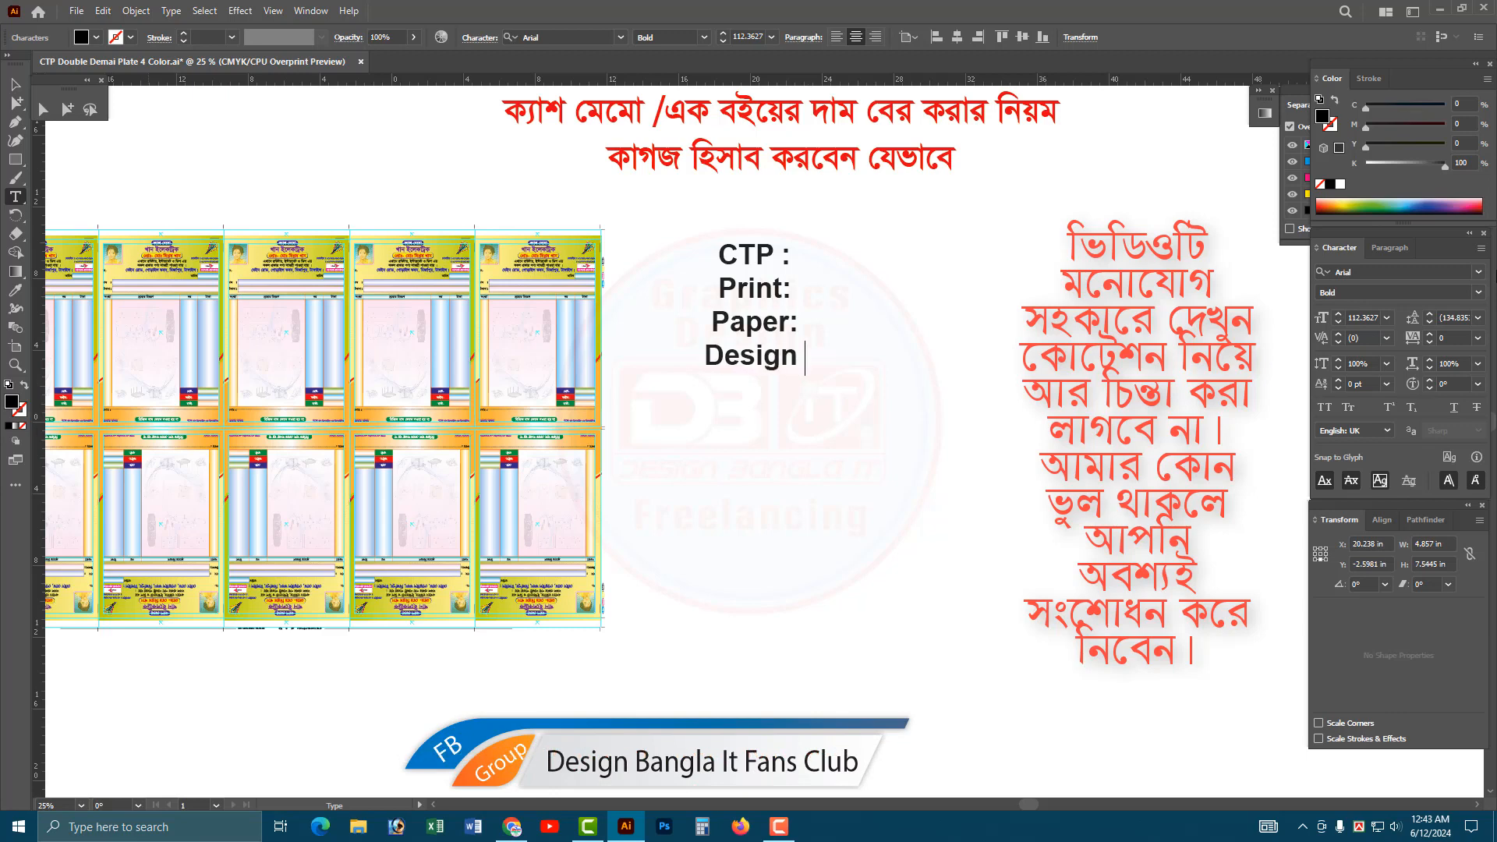
text(Charge:)
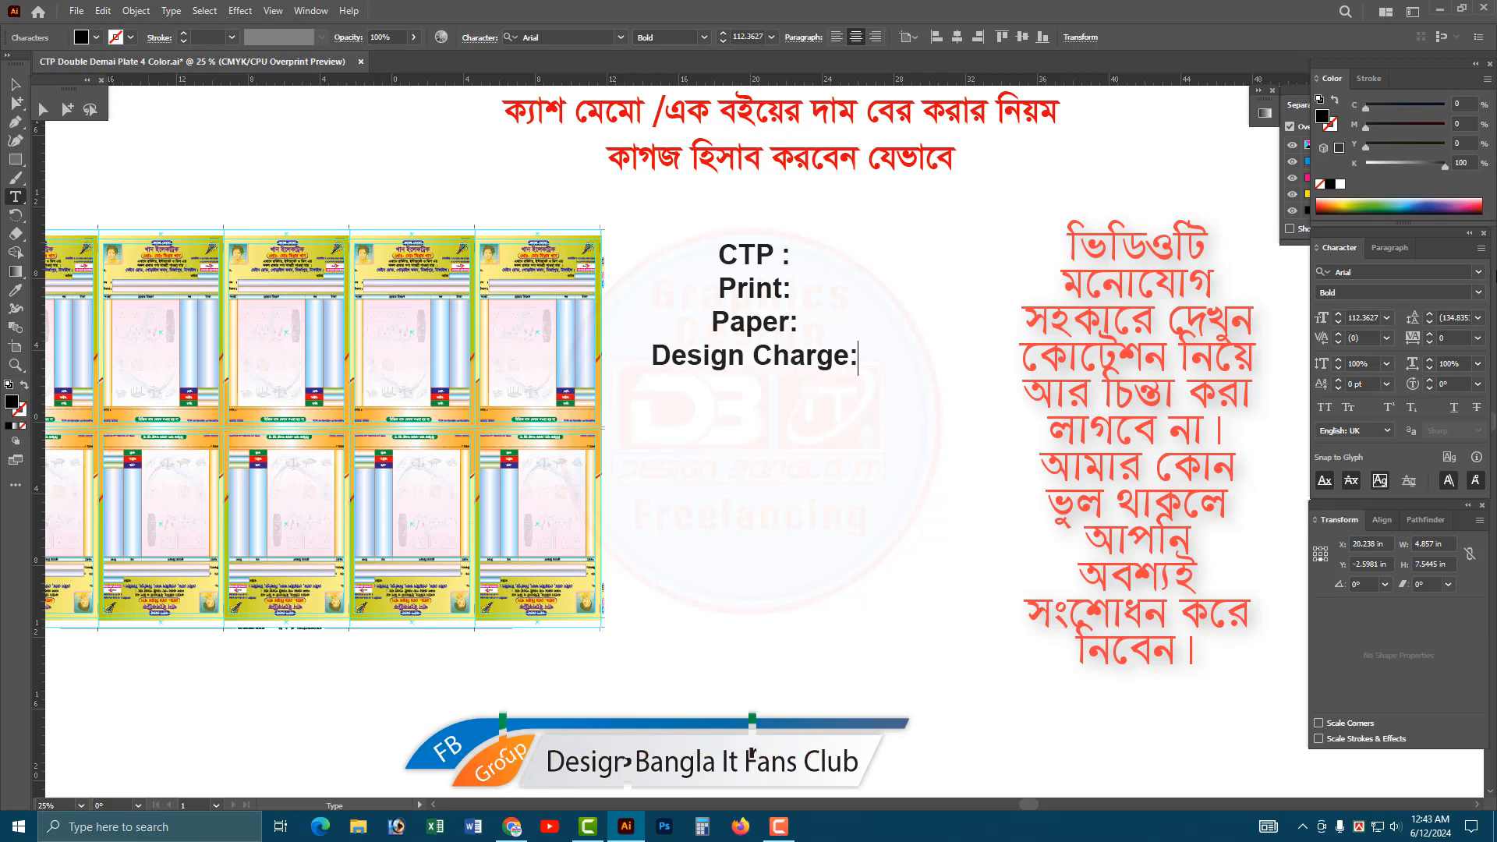
key(Return)
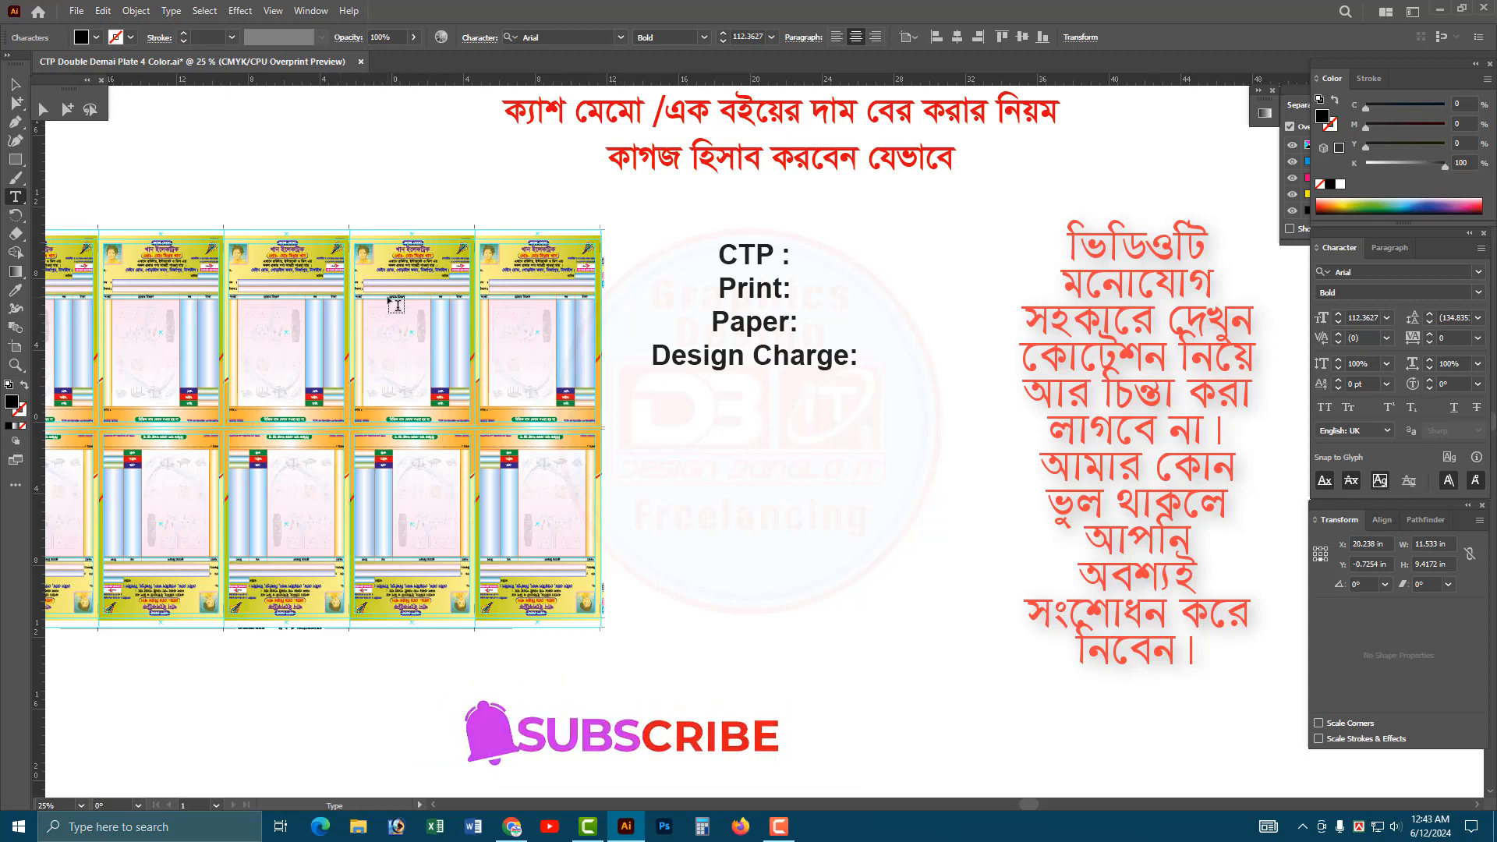
Insert a "News Print Paper:" line between the "Paper:" and "Design Charge:" lines, with no blank line left over.
click(797, 325)
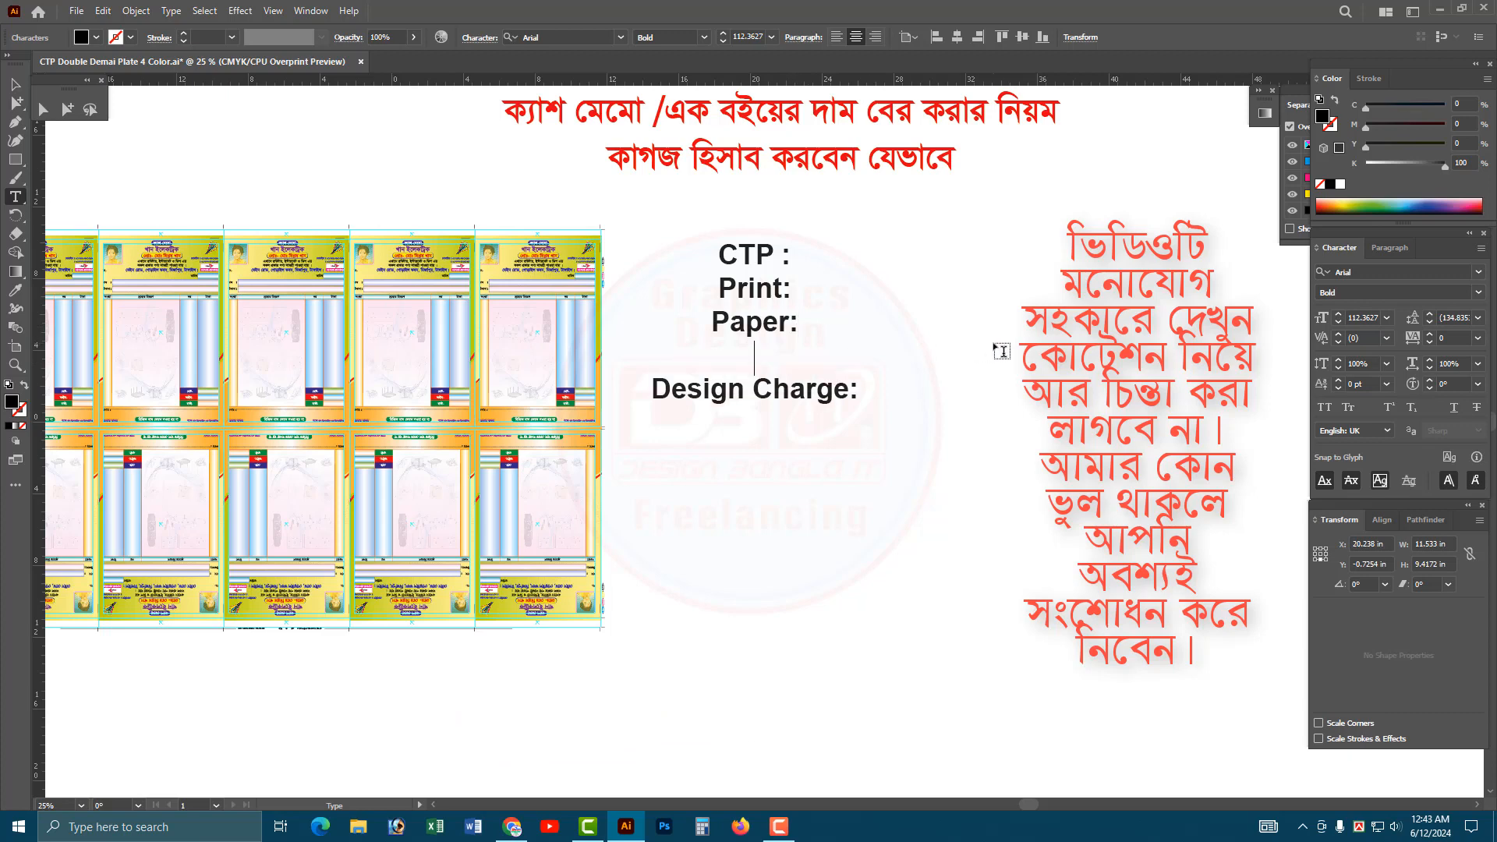
key(Return)
click(9, 85)
click(393, 286)
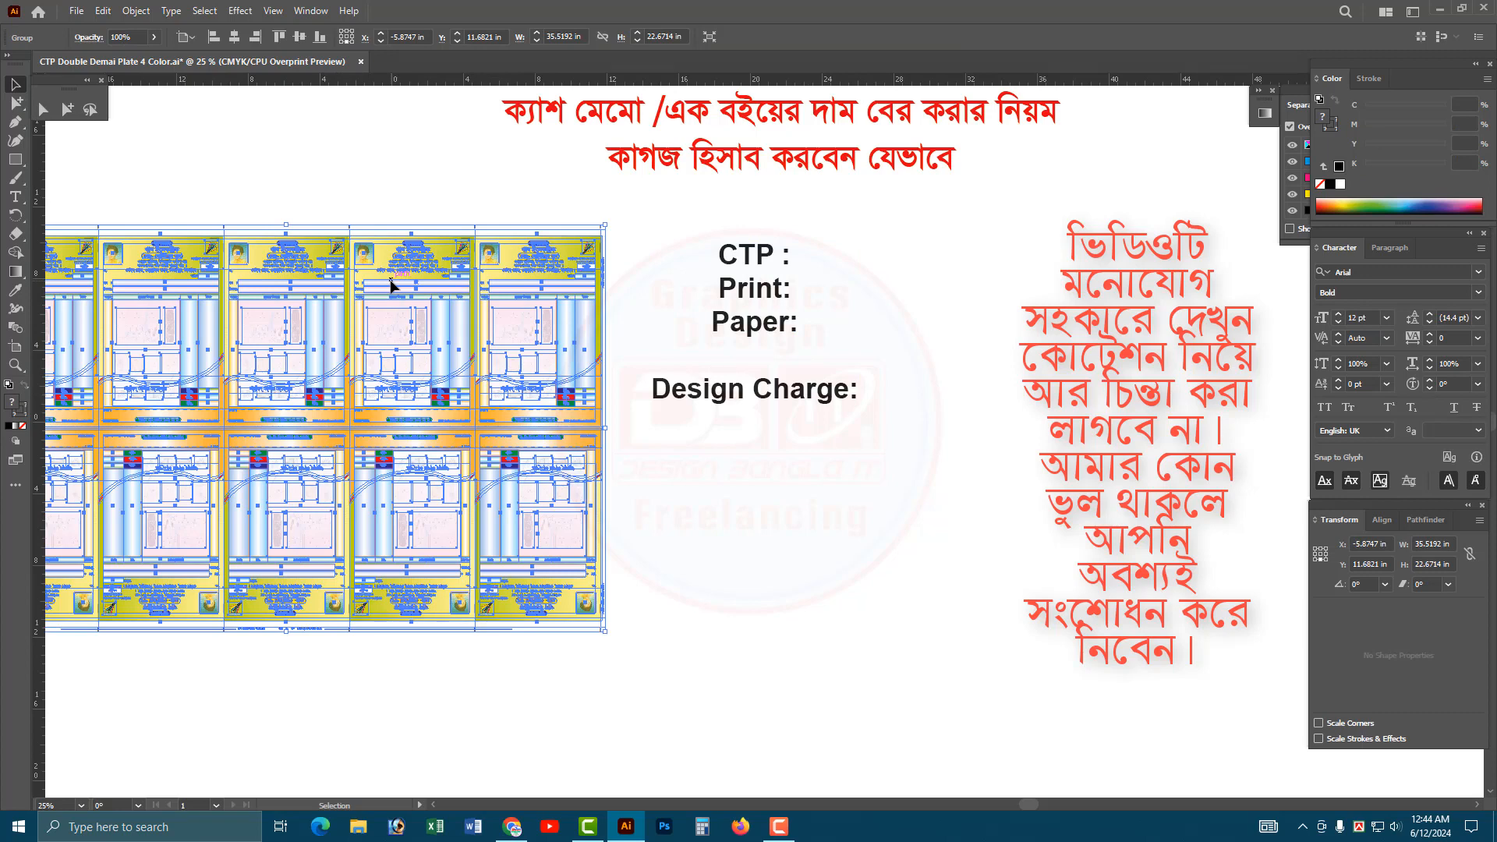
double_click(796, 324)
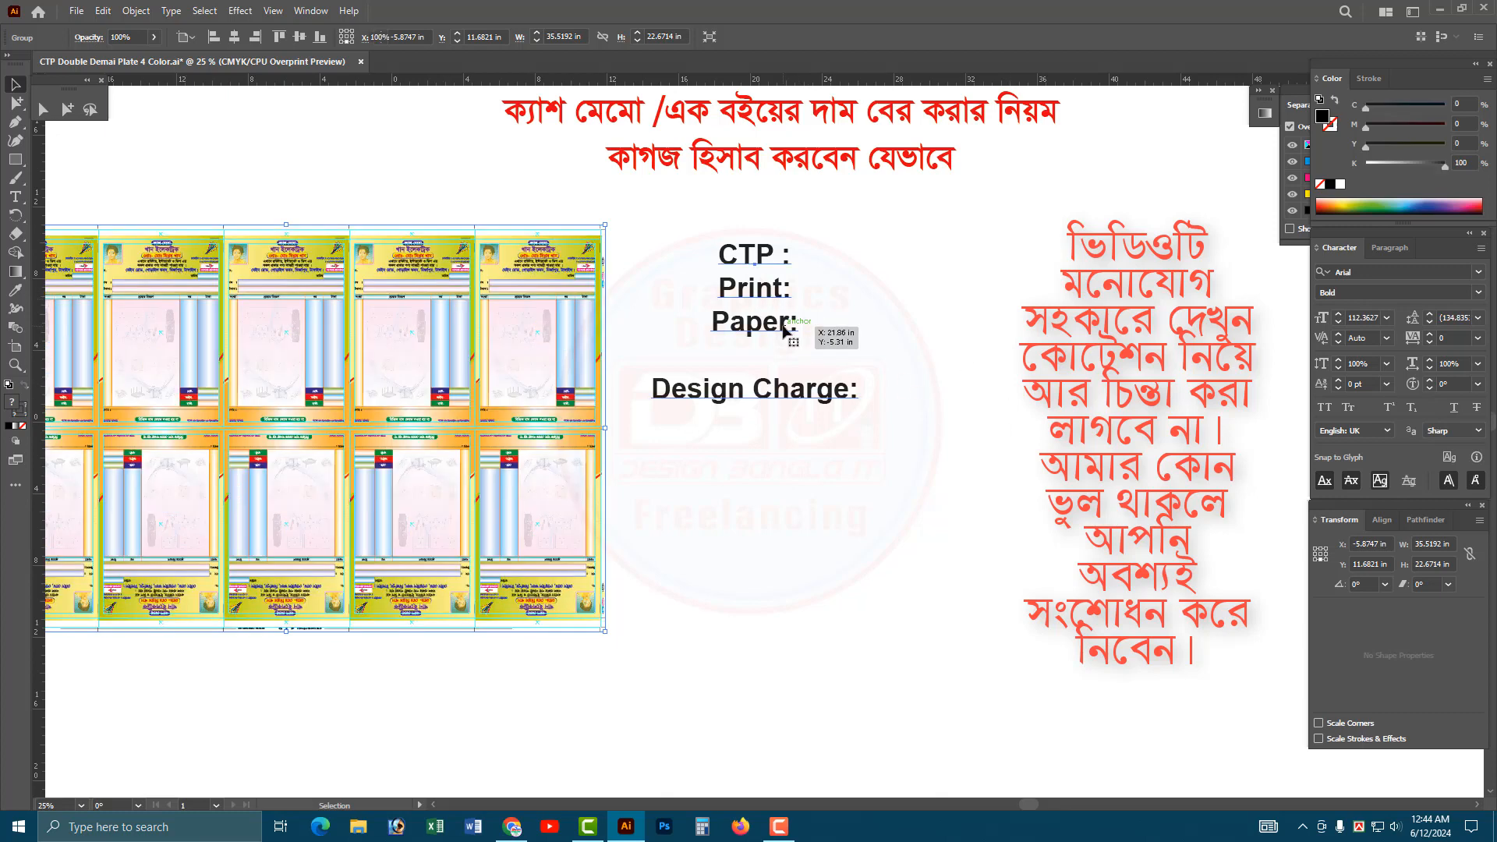
key(End)
key(Return)
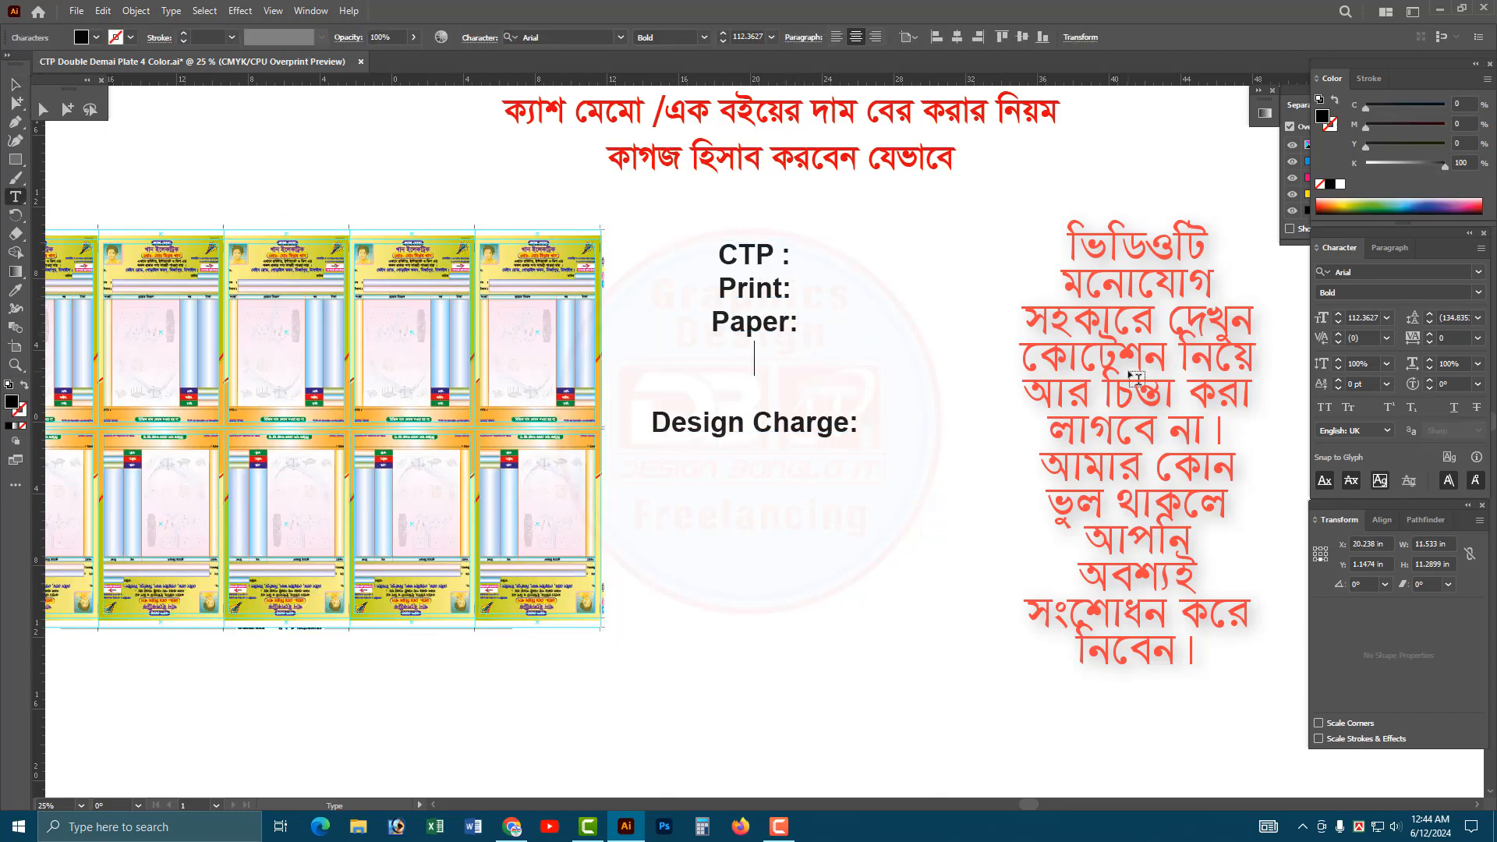
text(Newa)
key(BackSpace)
text(s Print)
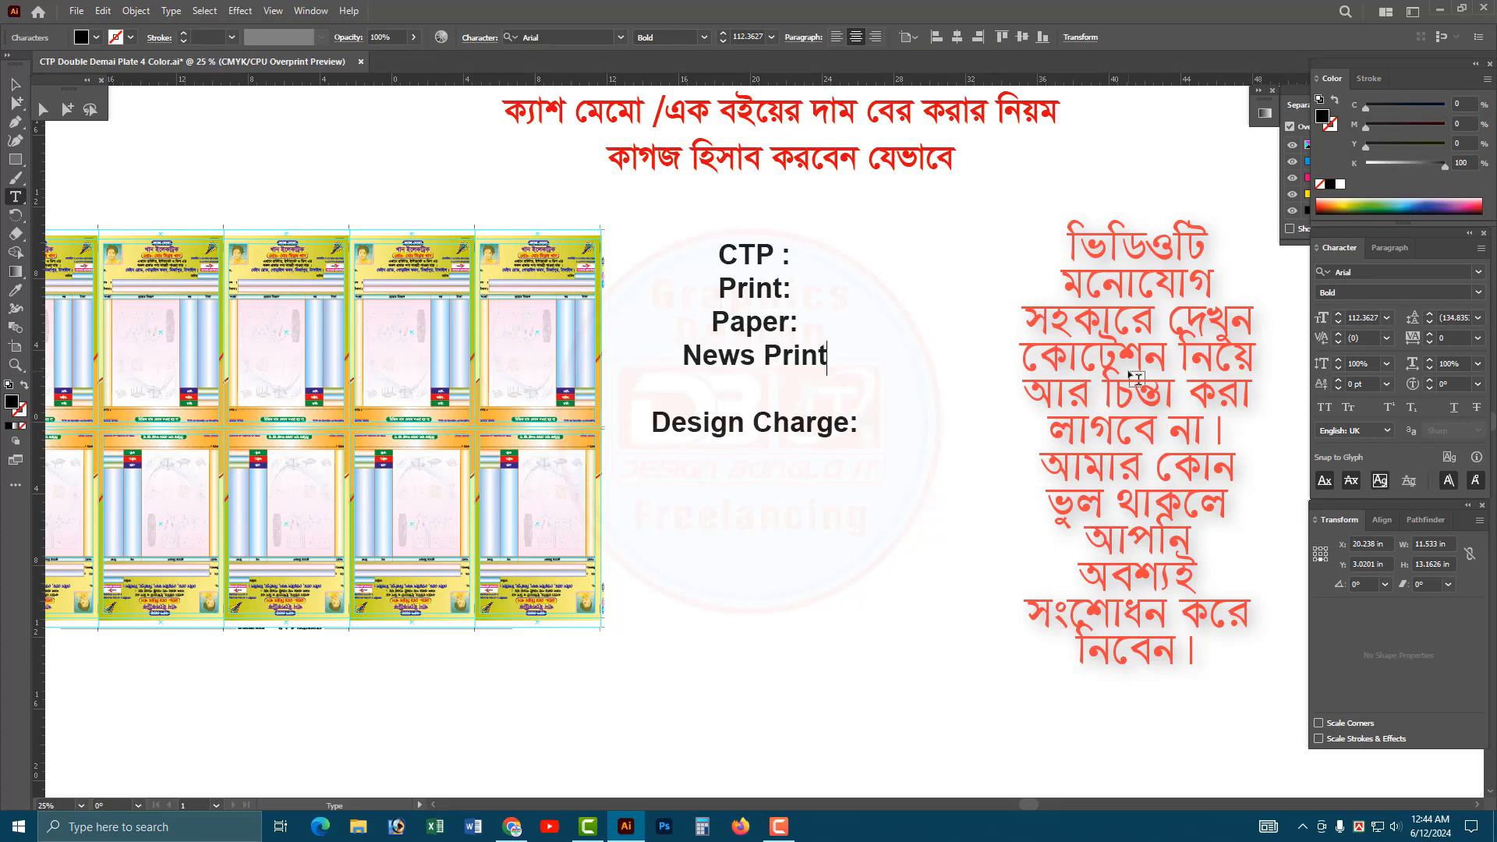
text( Paper)
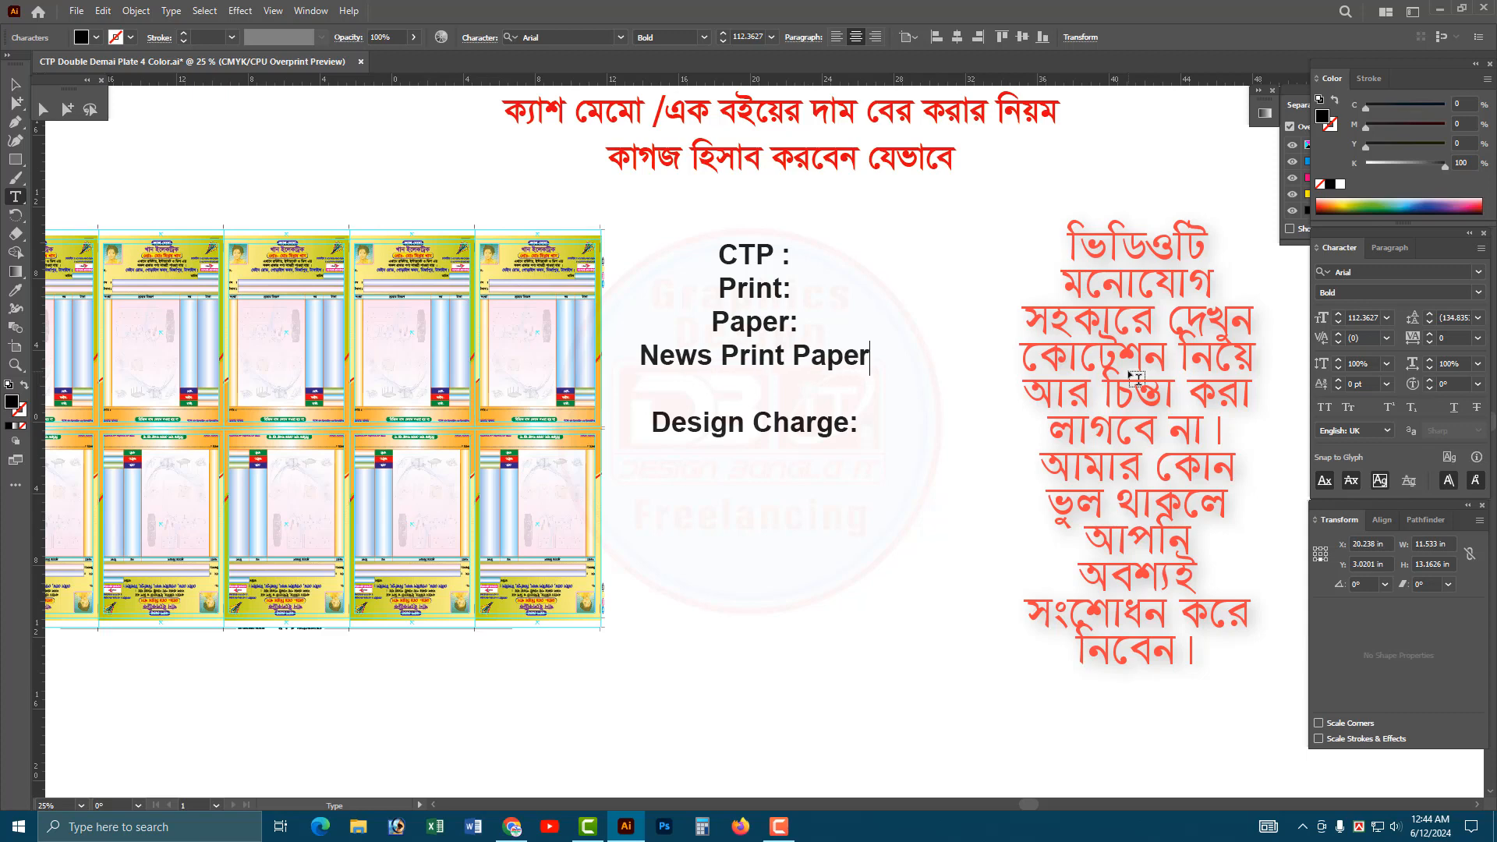
text(:)
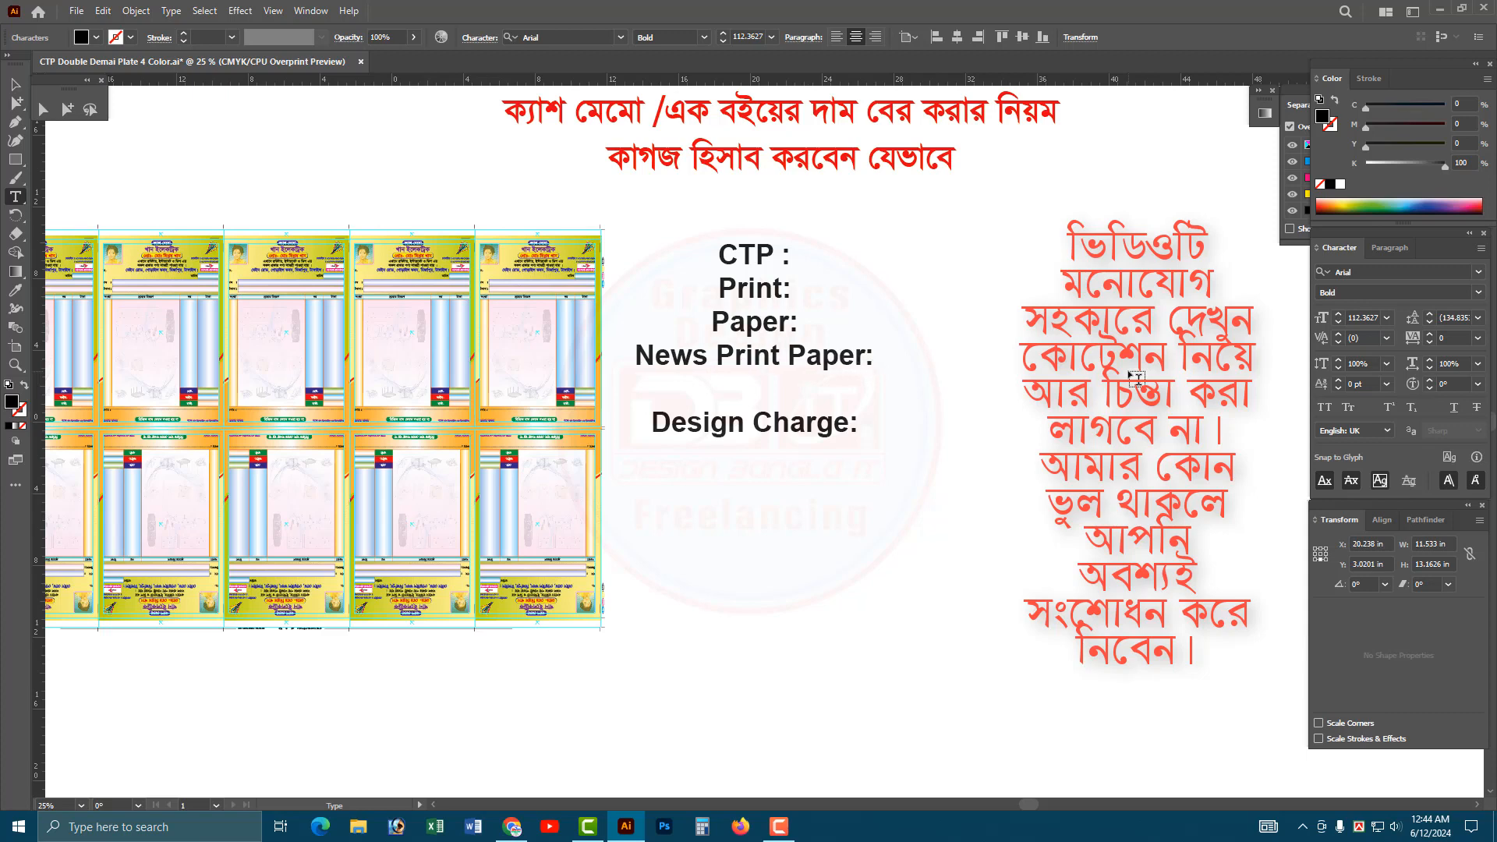
key(Delete)
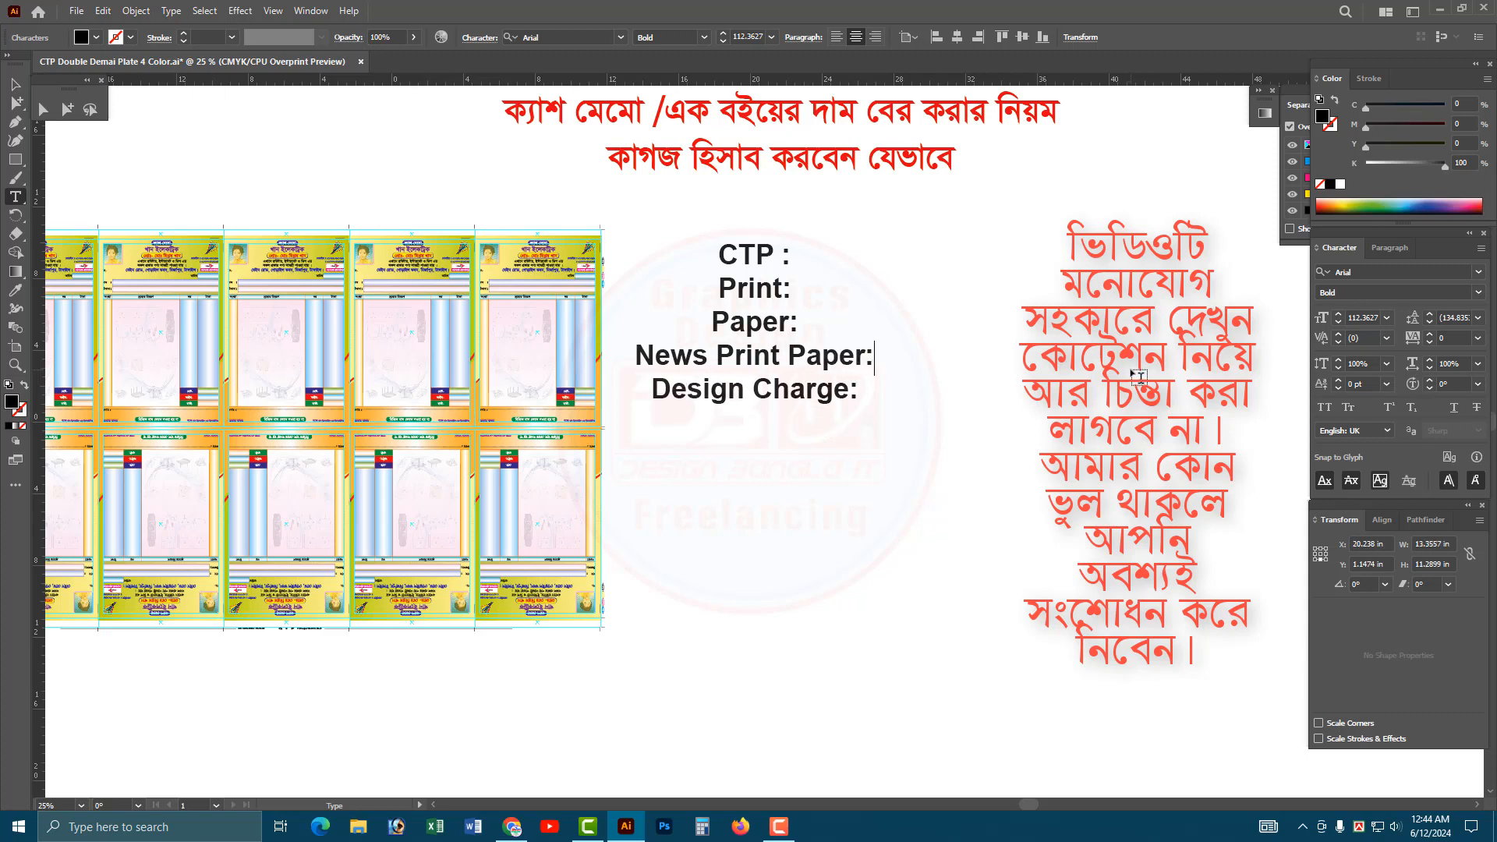
Add a "Binding Charge:" line below "Design Charge:" and finish editing the text.
click(854, 387)
key(Return)
text(Bindin)
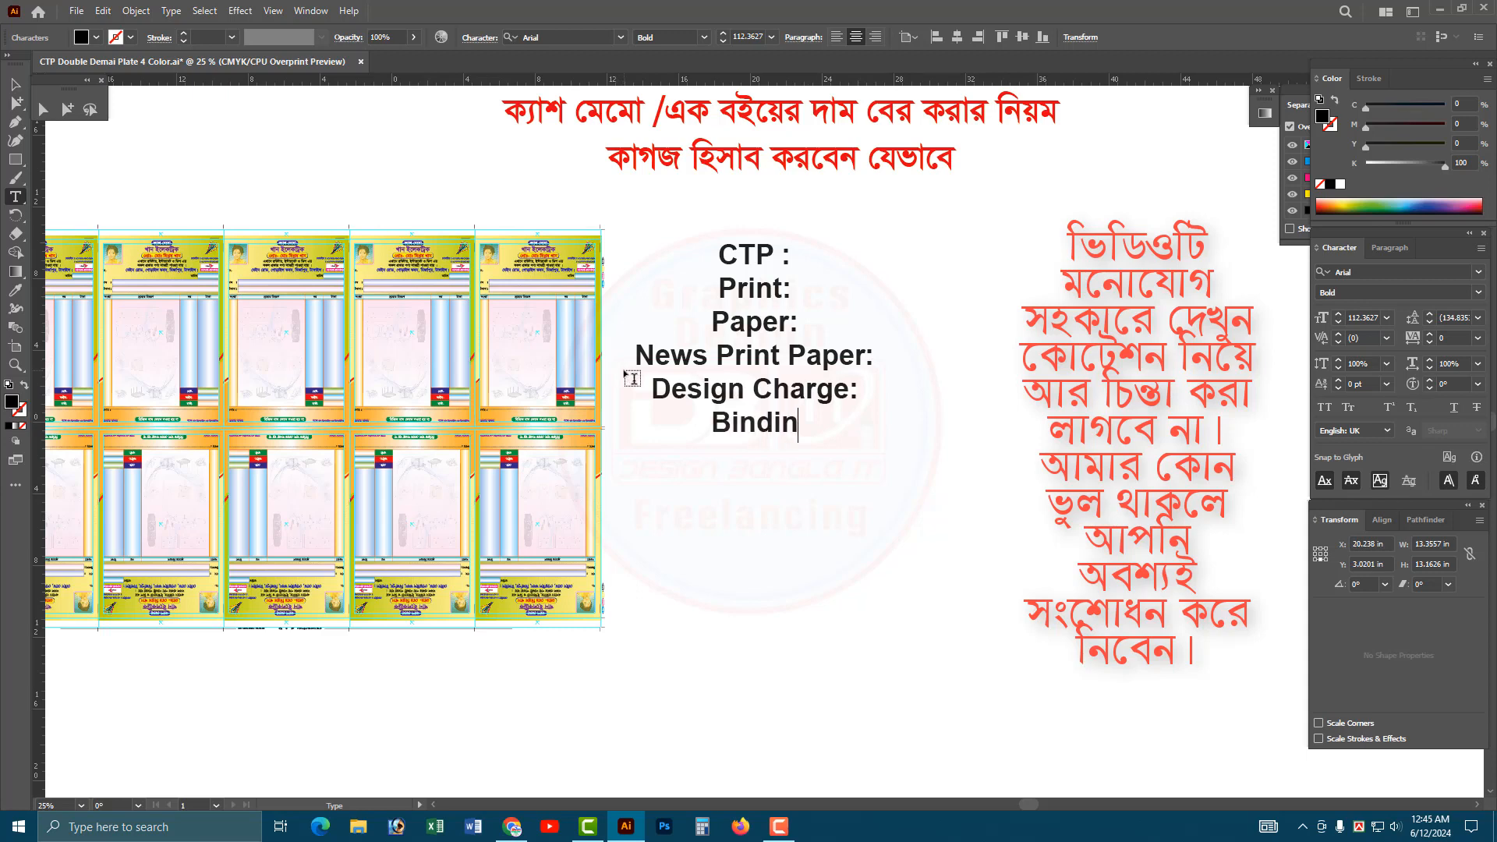
text(g Cha)
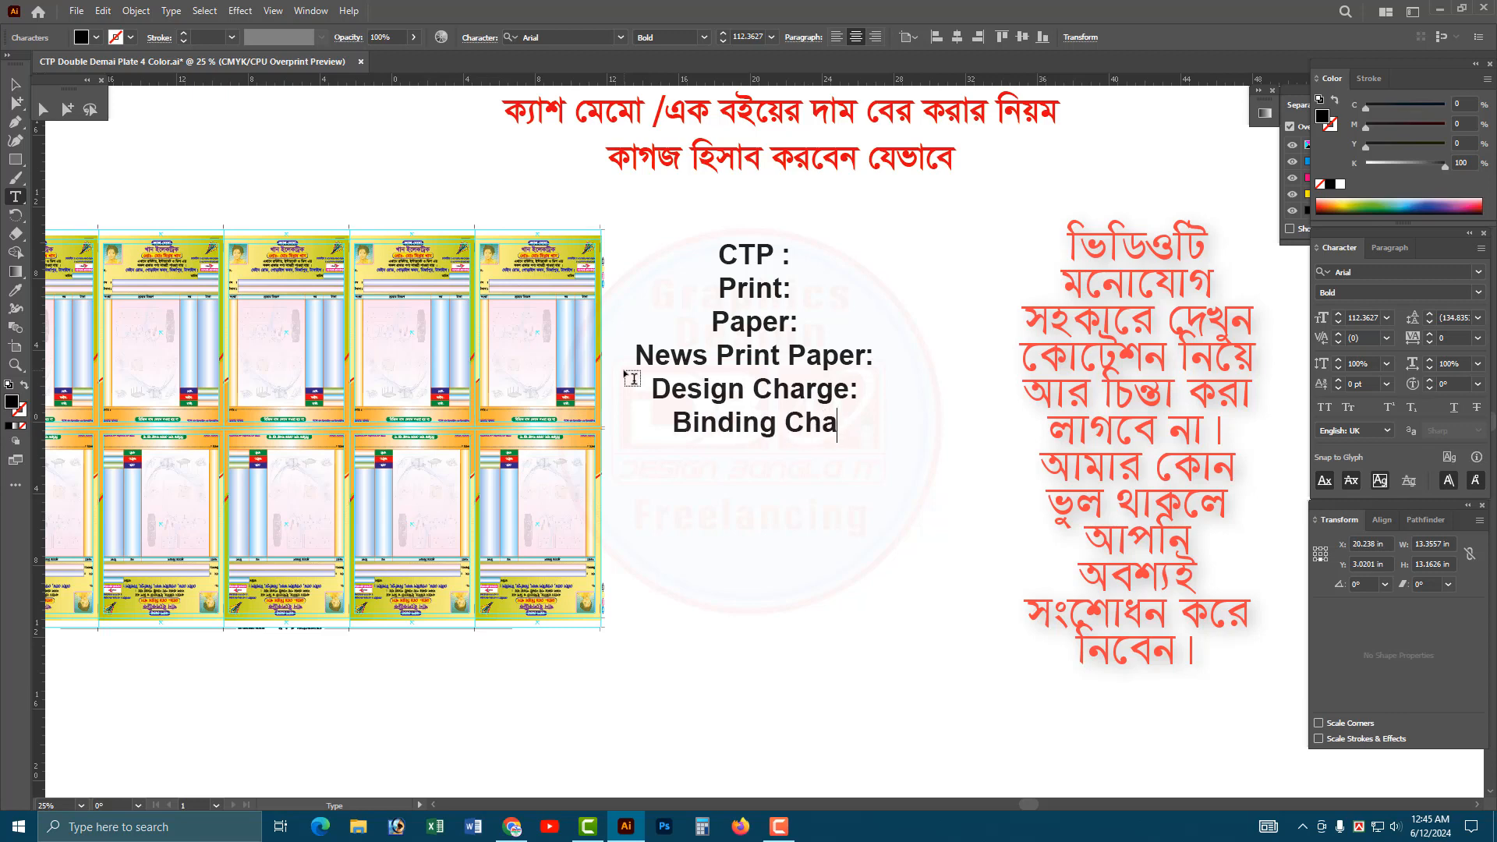
text(rge)
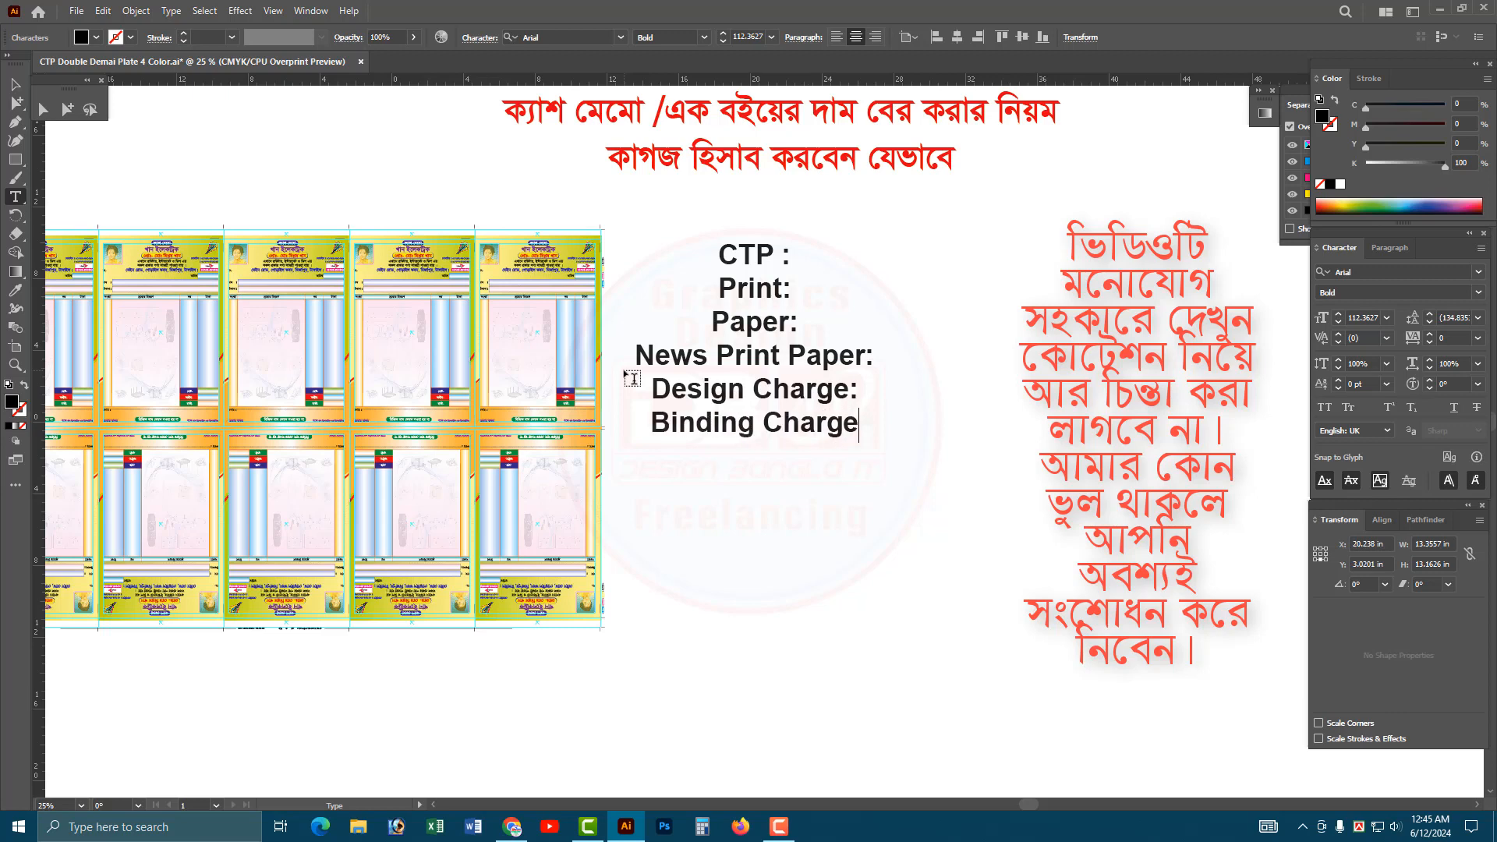
text(:)
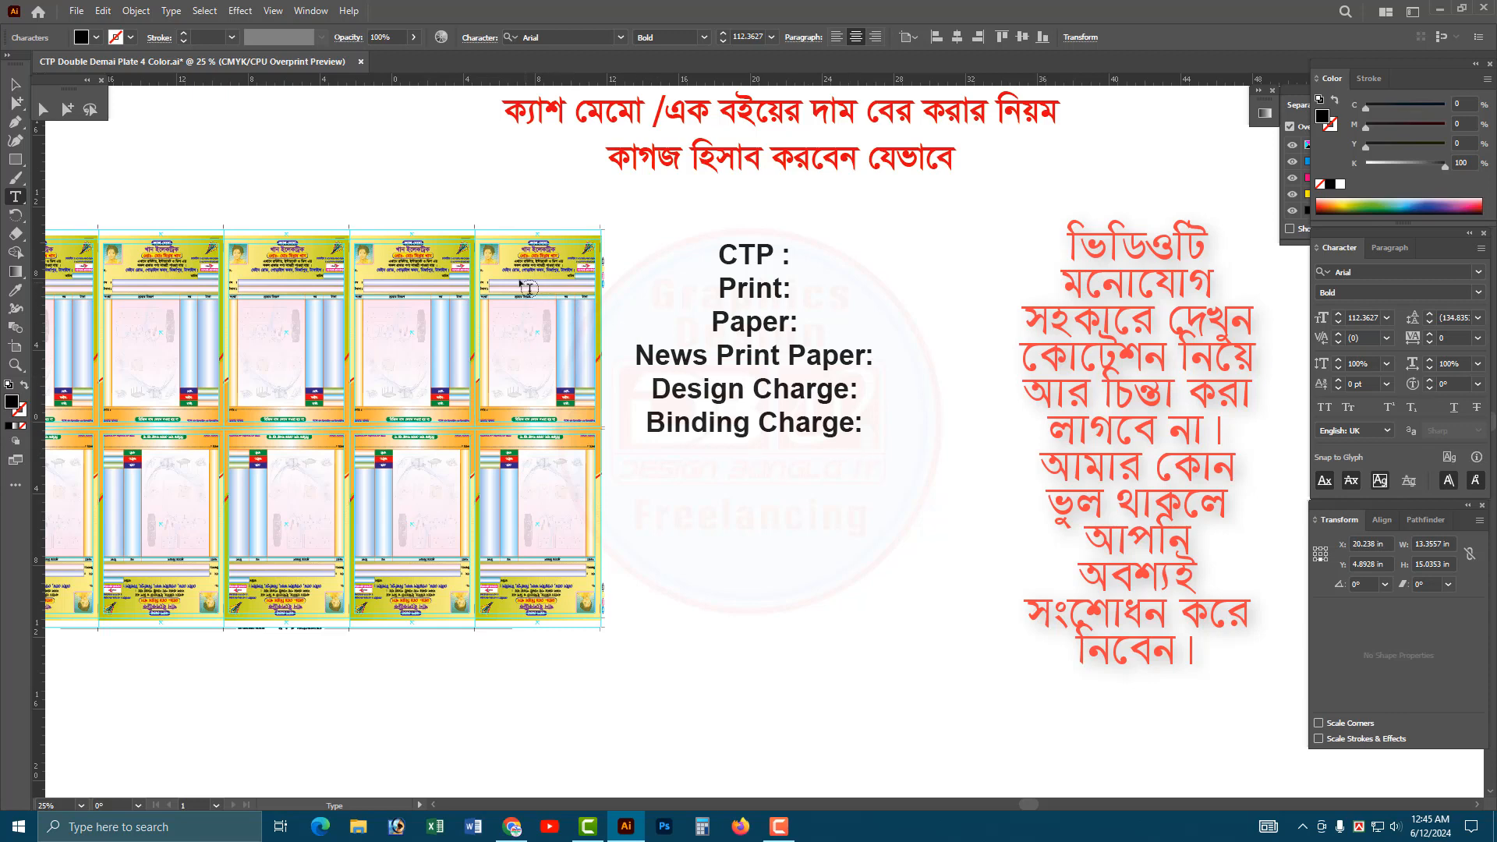
click(12, 85)
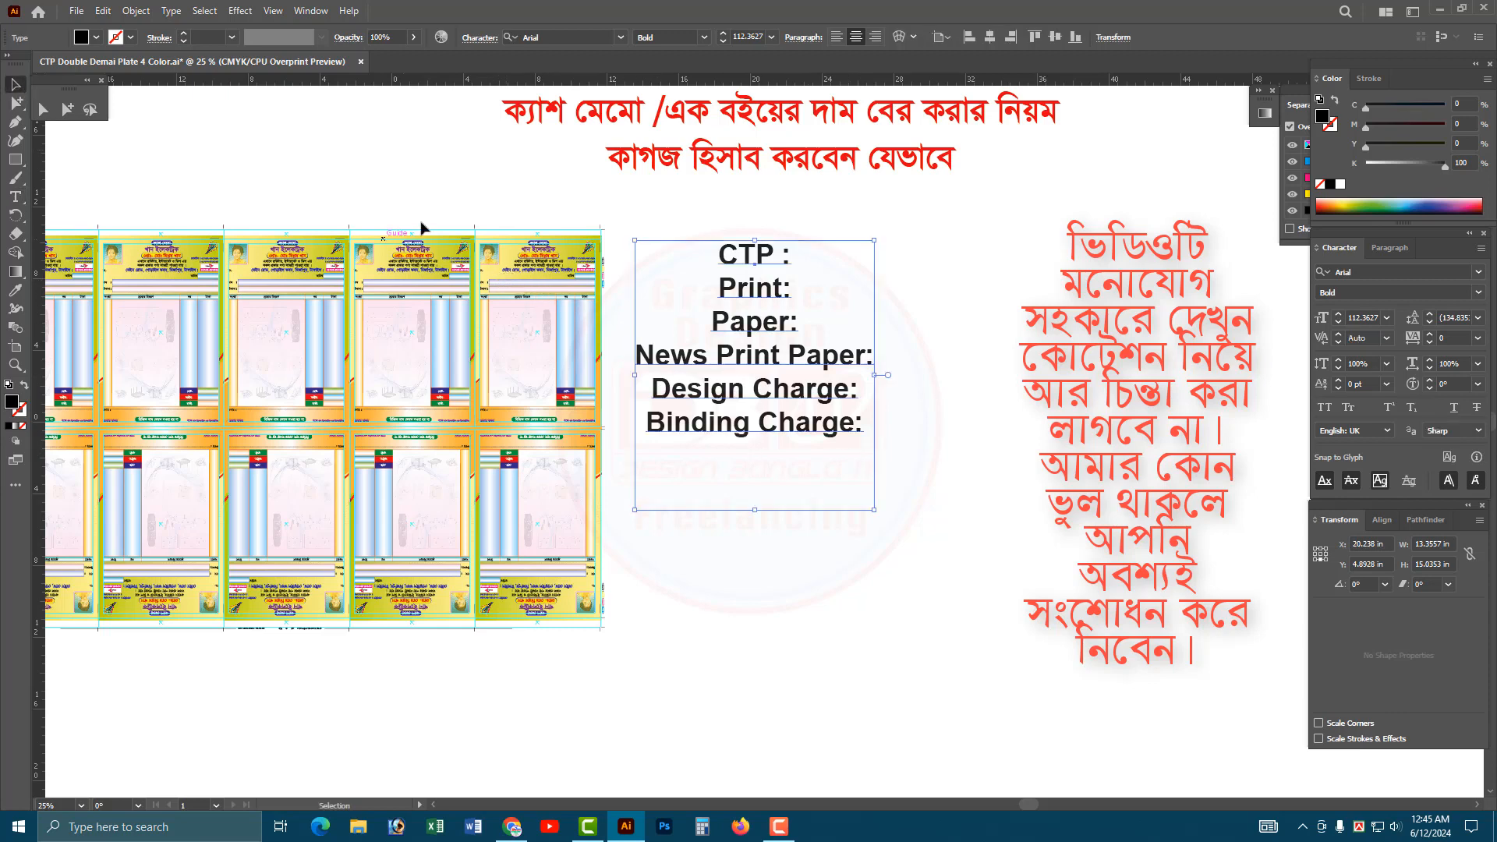
Examine the header and number field of the upper-row memos up close, then return to the cost list.
click(421, 222)
key(ctrl+space)
drag(466, 226, 560, 350)
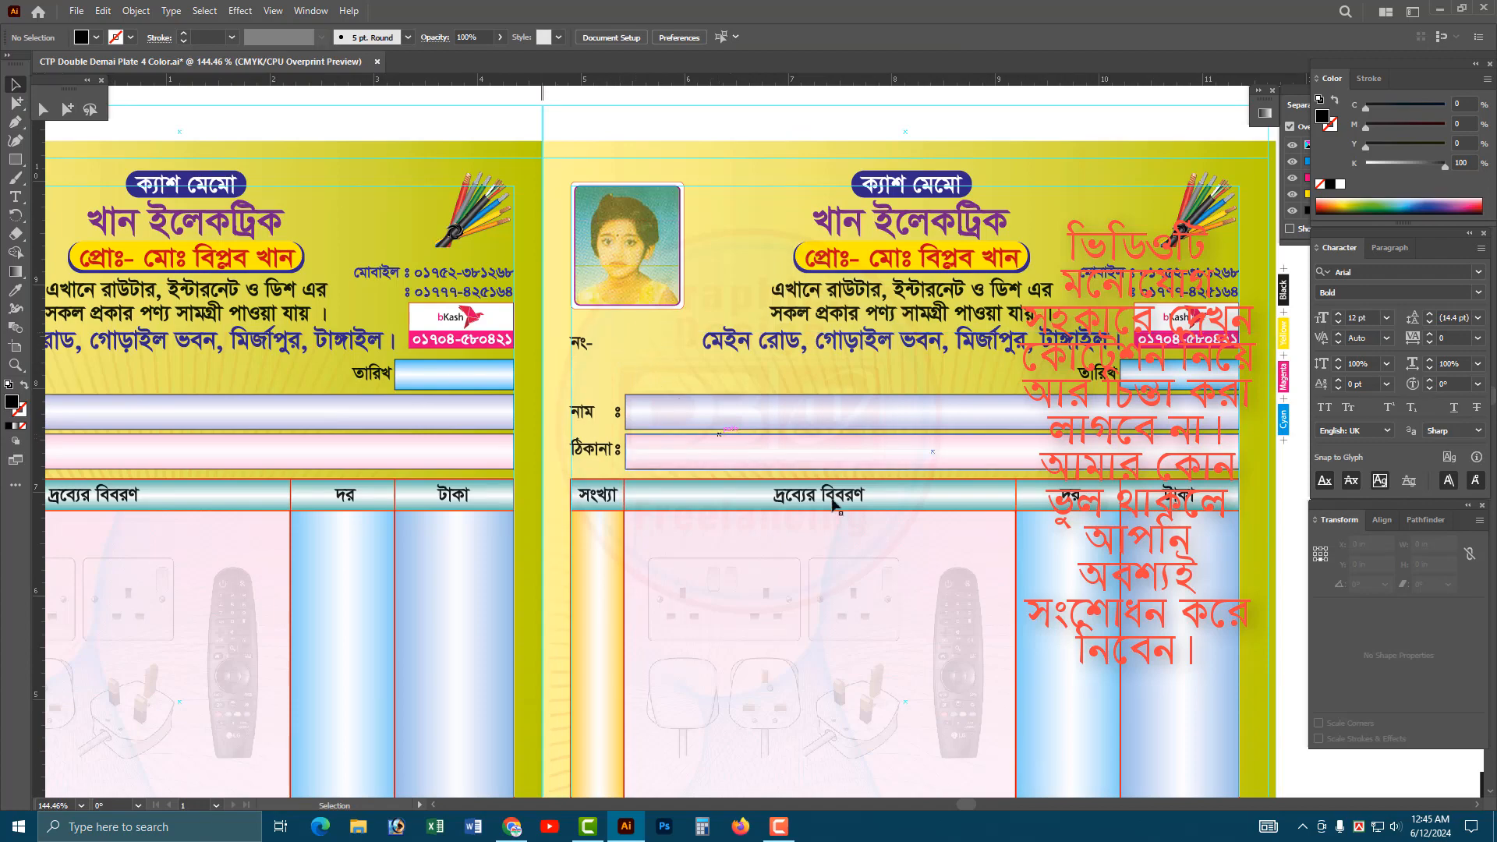
ctrl+alt+click(879, 531)
ctrl+alt+click(879, 531)
drag(1183, 568, 658, 478)
ctrl+alt+click(822, 513)
ctrl+alt+click(823, 512)
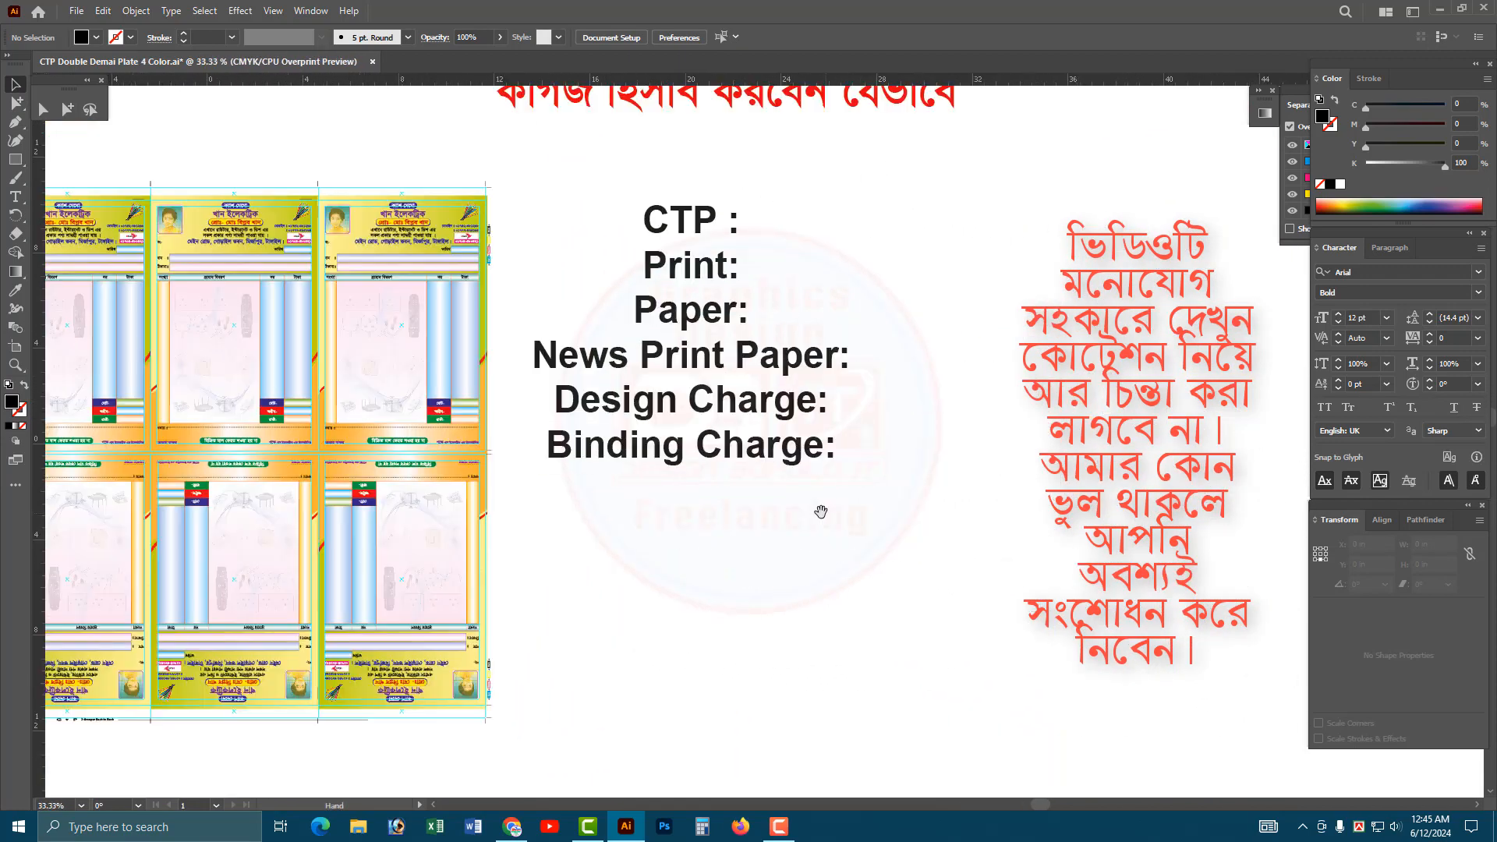
Add a "Numbaring Charge:" line below "Binding Charge:", correcting the misspelled word "Charge".
double_click(832, 447)
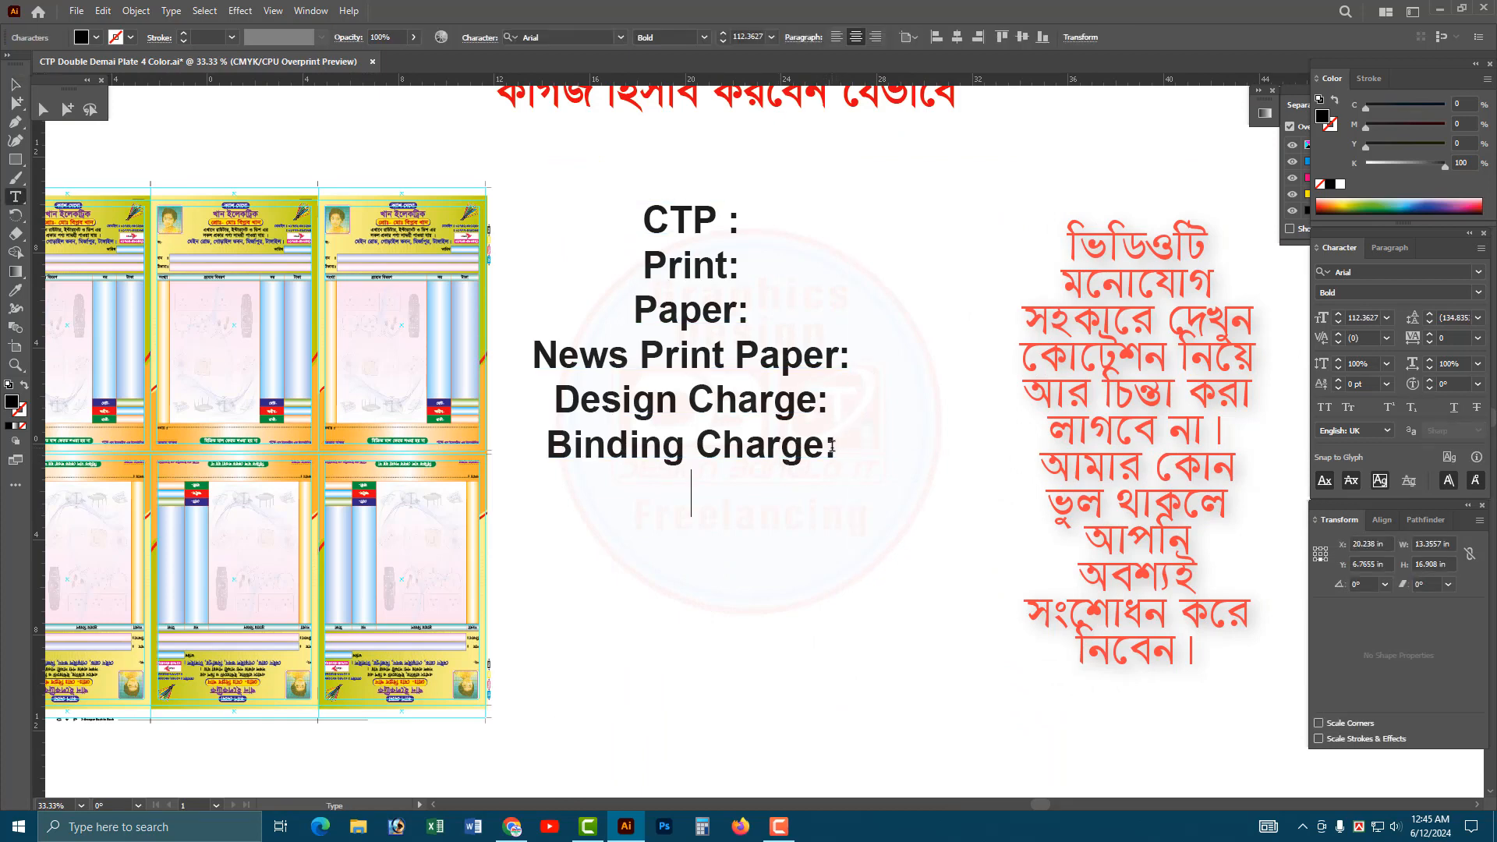
key(Return)
text(Numbar)
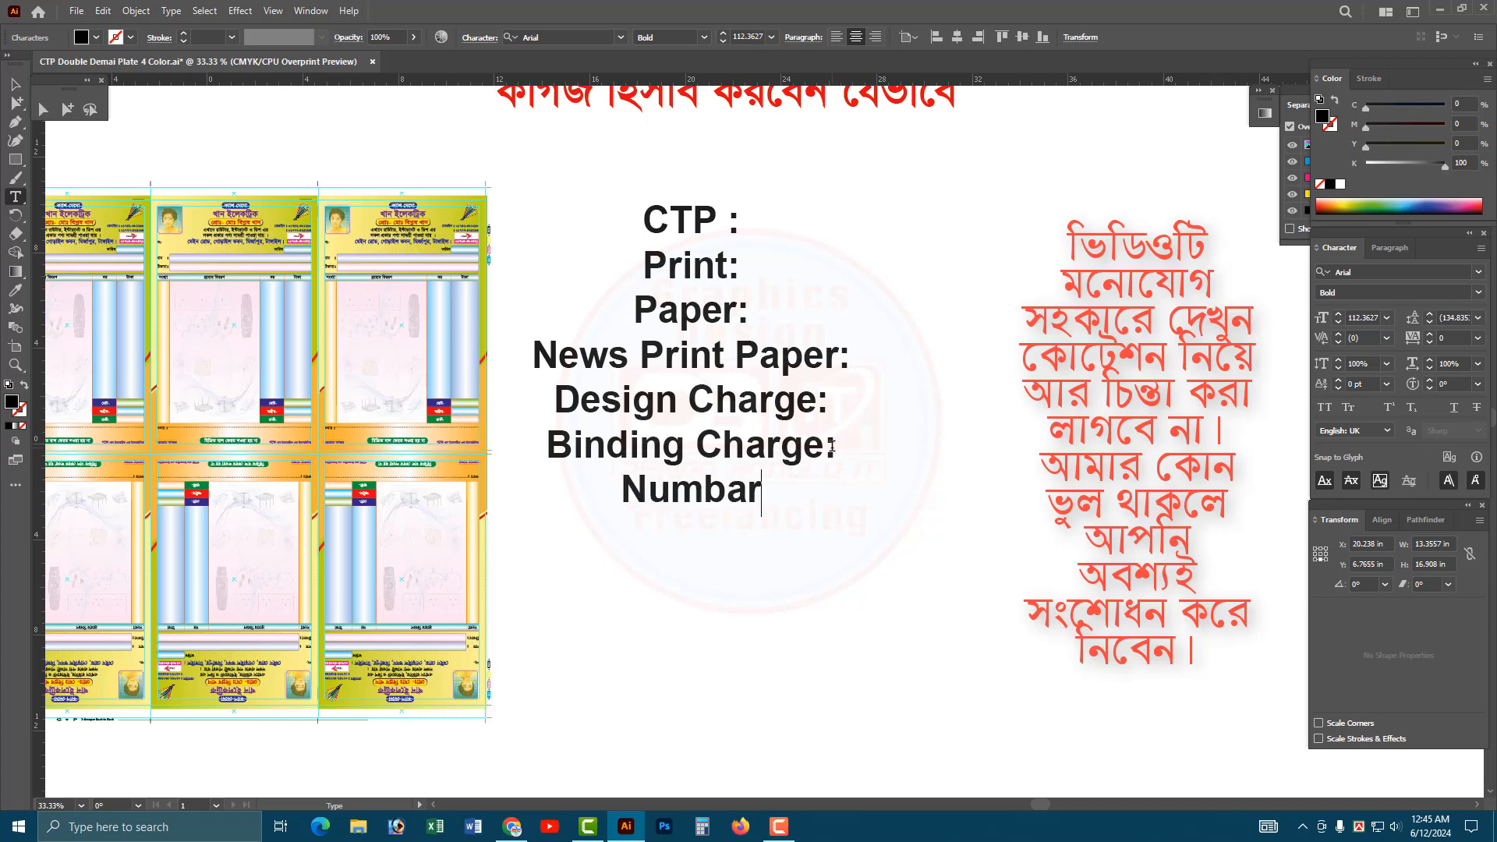
text(ing Ch)
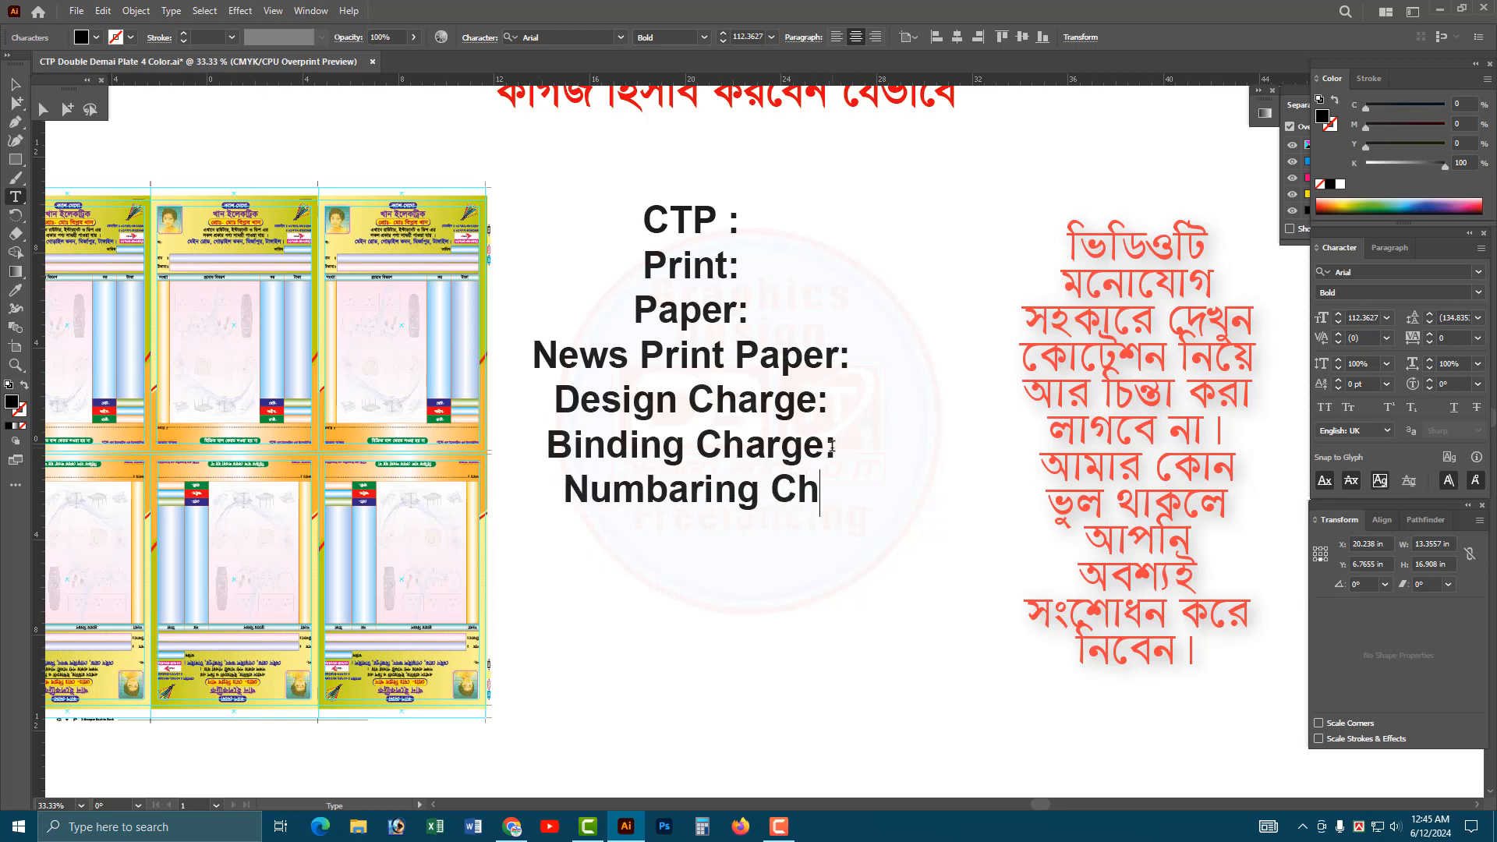
text(anrge)
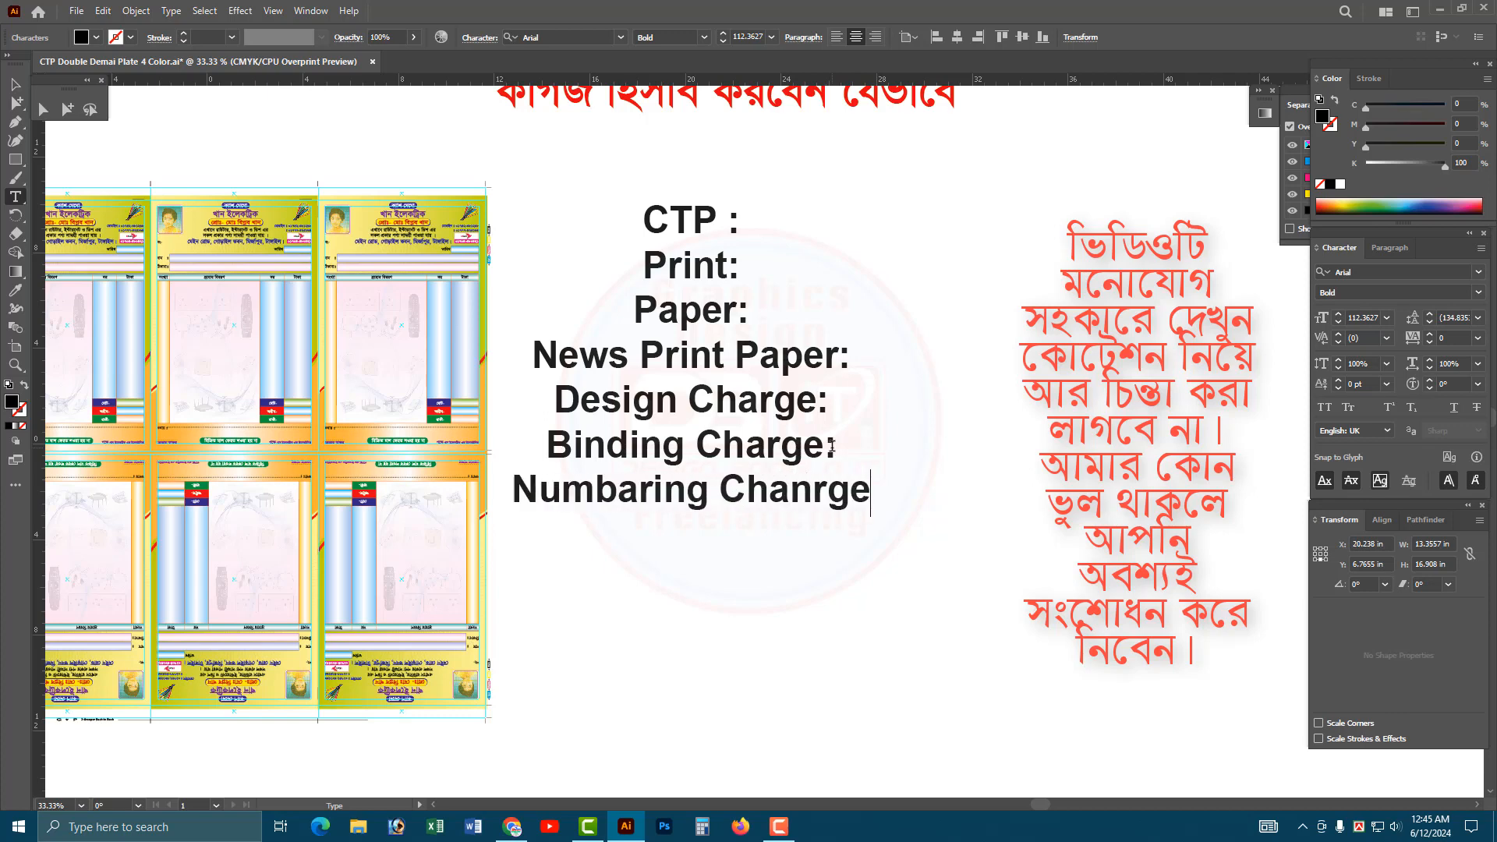
click(809, 491)
key(BackSpace)
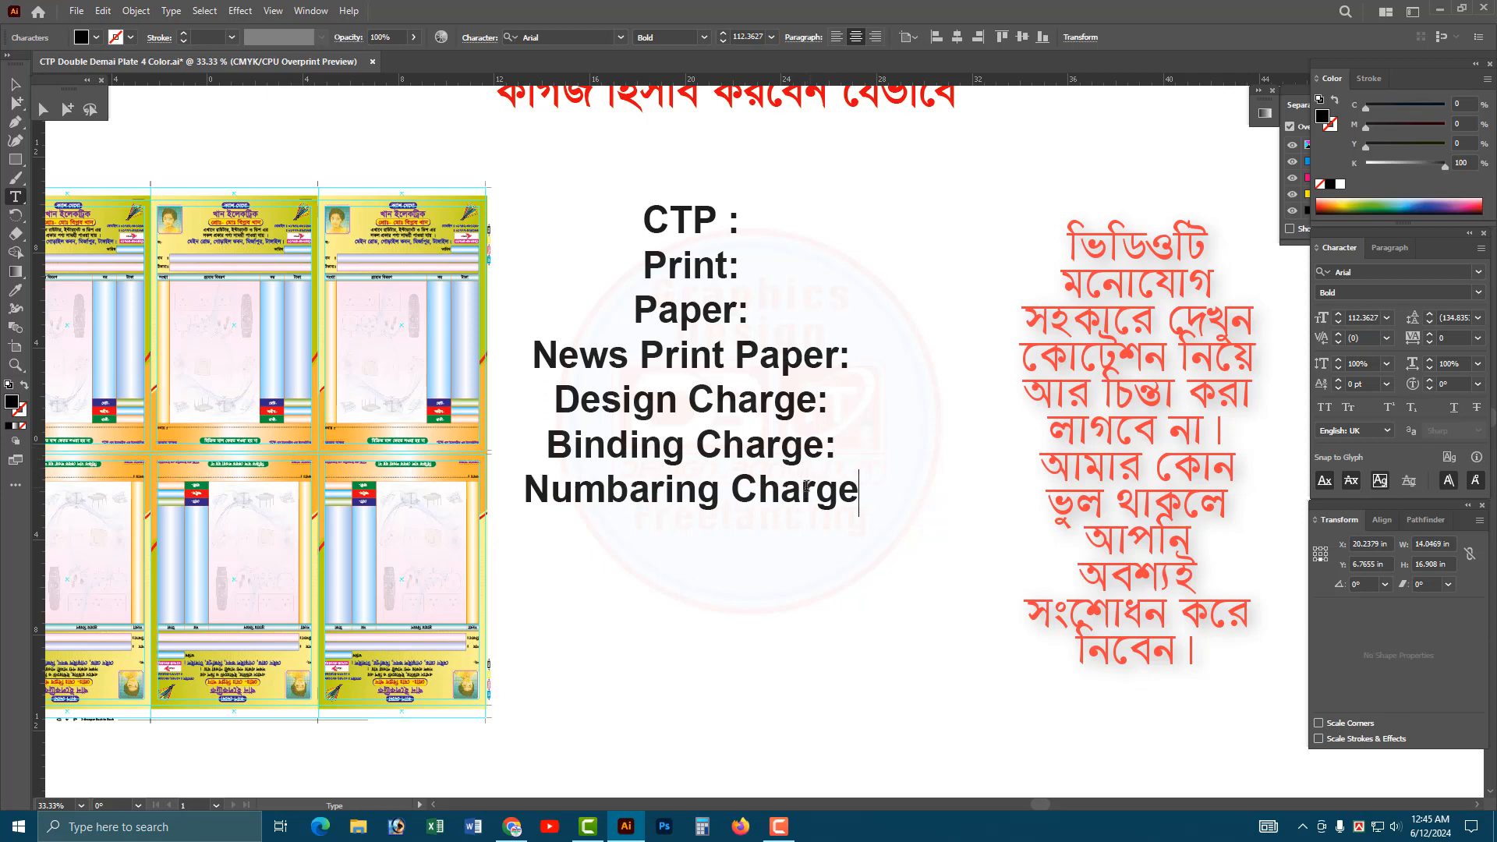
text(:)
key(Escape)
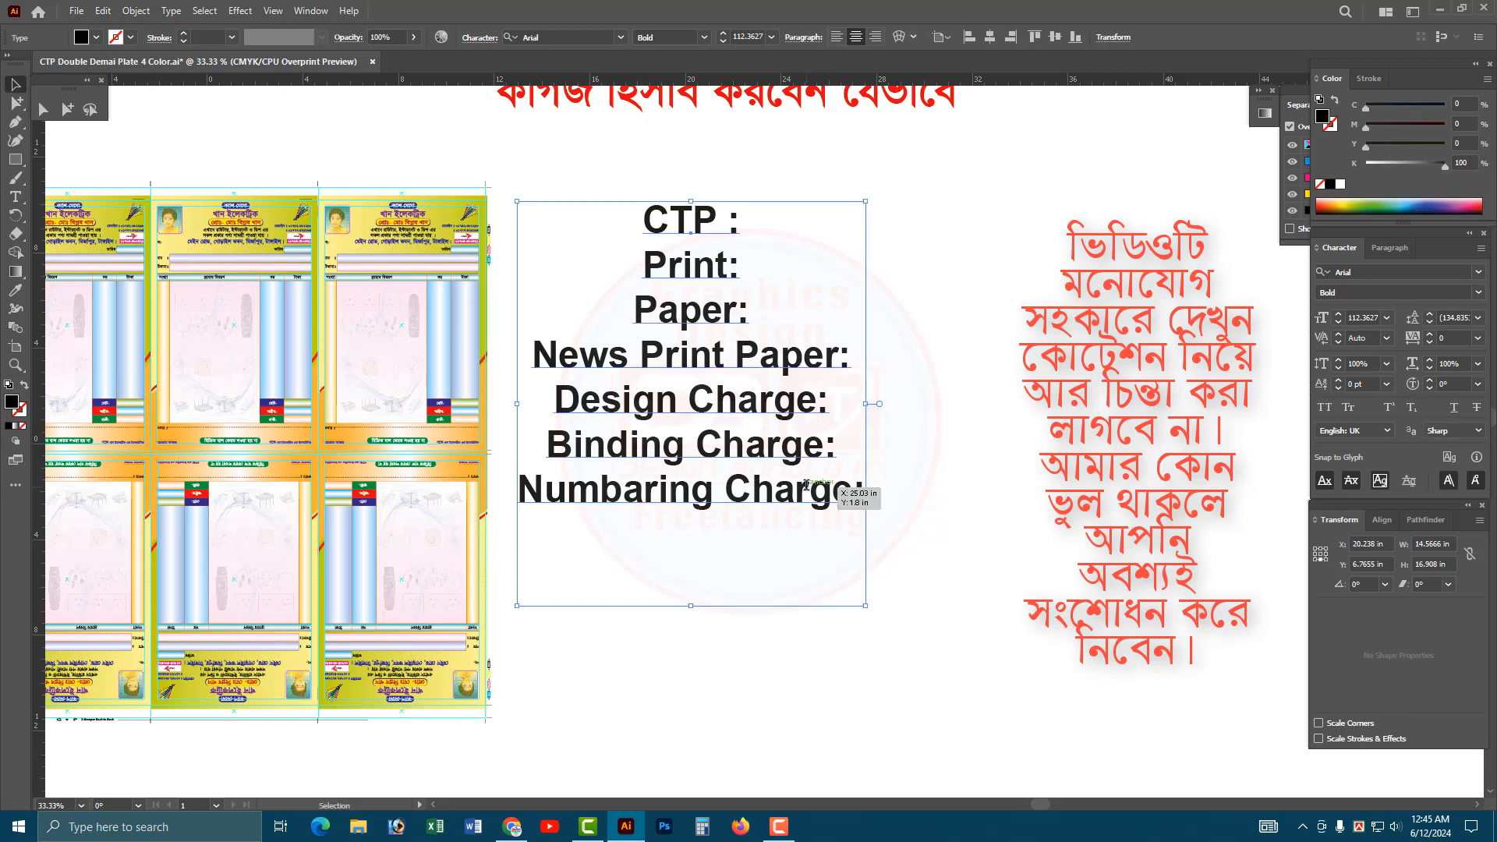
Right-align the cost list and move it horizontally to the right, clear of the plate layout.
key(ctrl+shift+r)
drag(652, 378, 858, 377)
drag(837, 451, 833, 411)
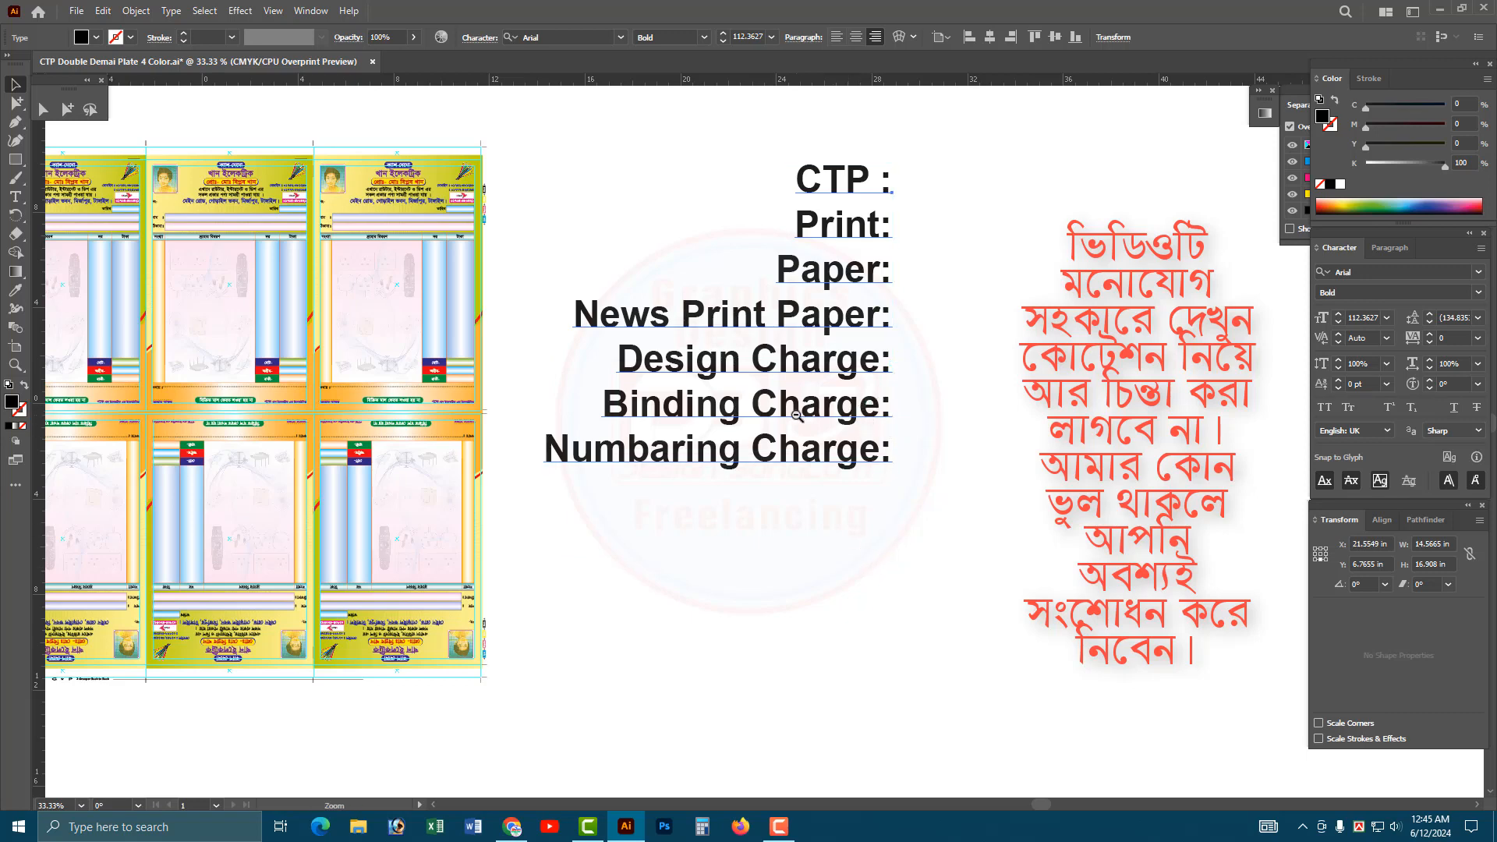
Remove the space before the colon in the list's first line so it reads "CTP:".
key(ctrl+minus)
double_click(833, 472)
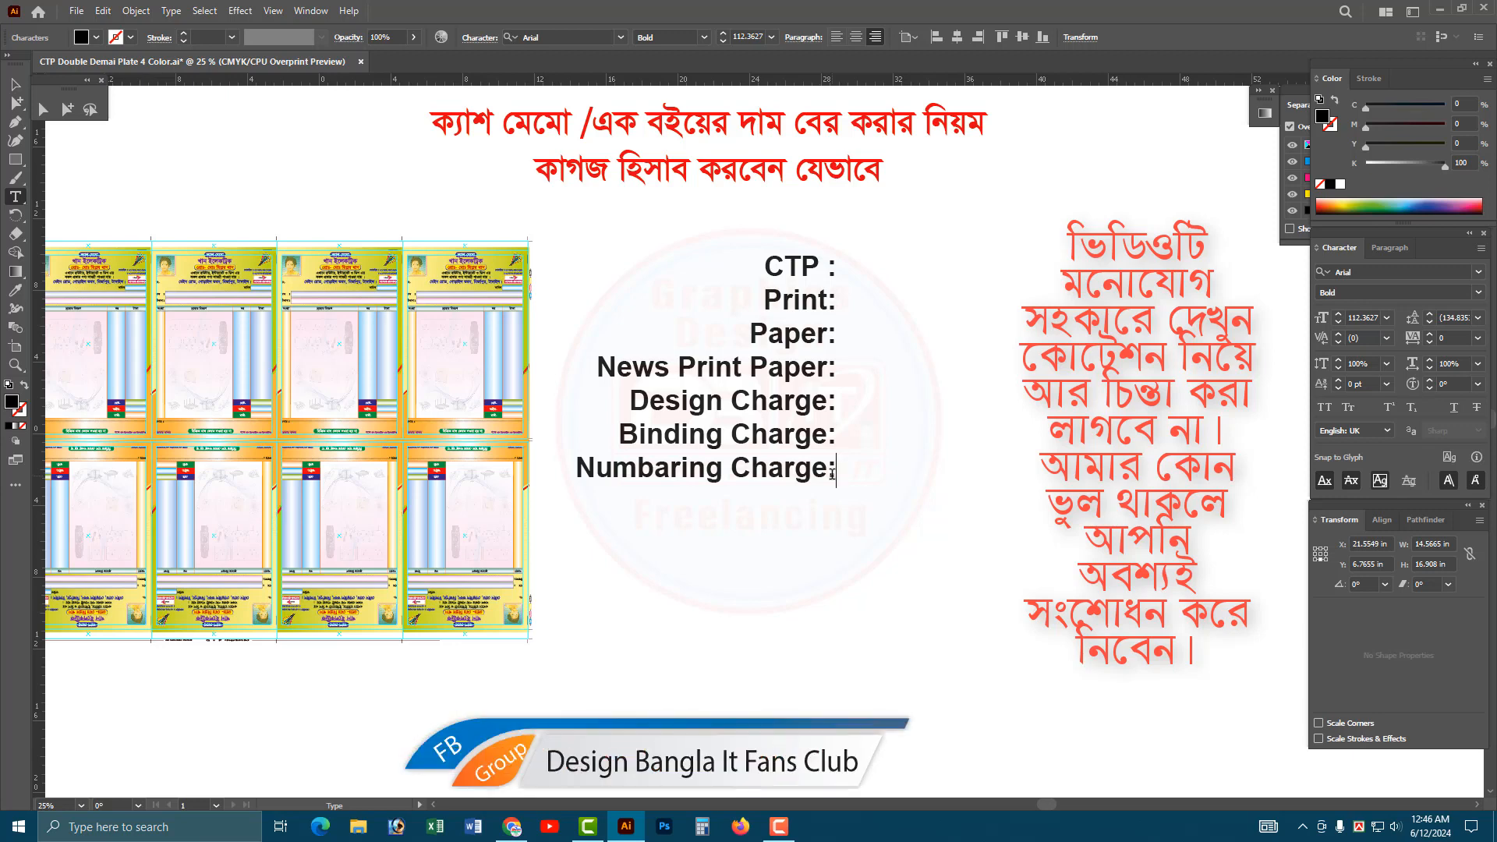
click(831, 268)
key(BackSpace)
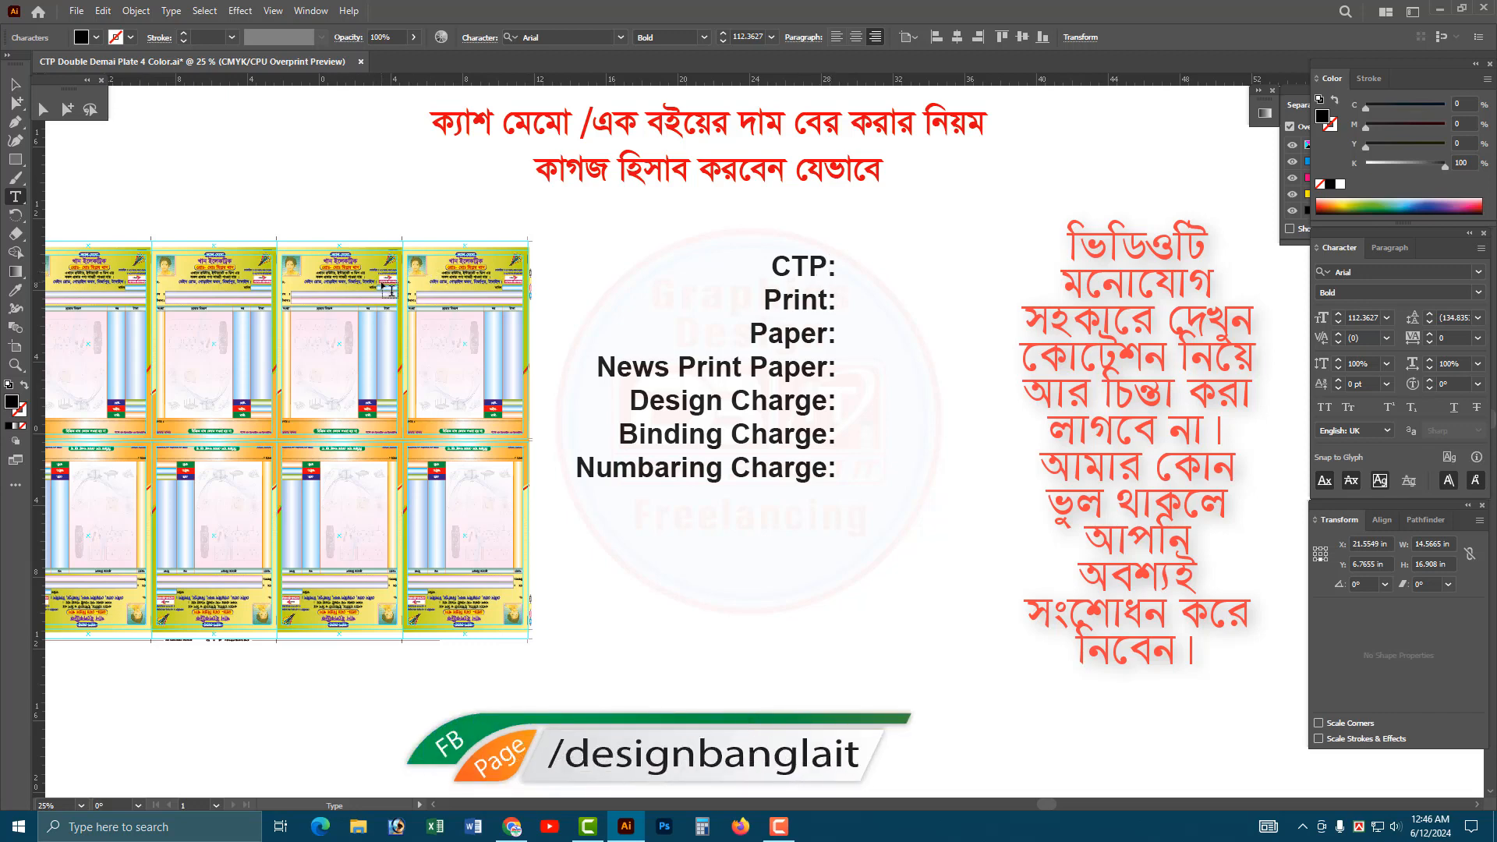
Add an "Others:" line below "Numbaring Charge:" in the cost list.
key(Escape)
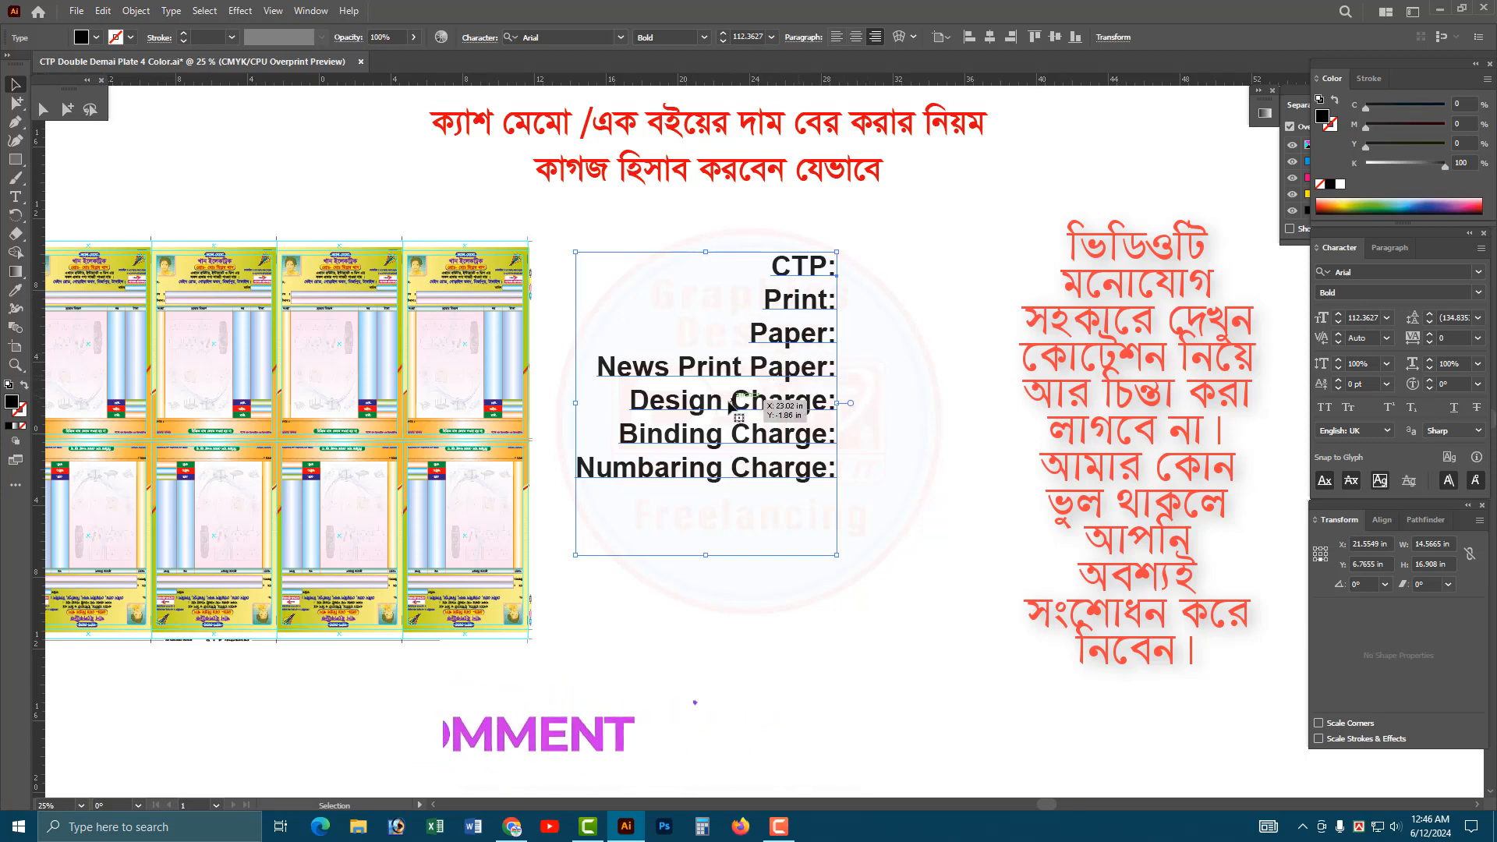
double_click(824, 474)
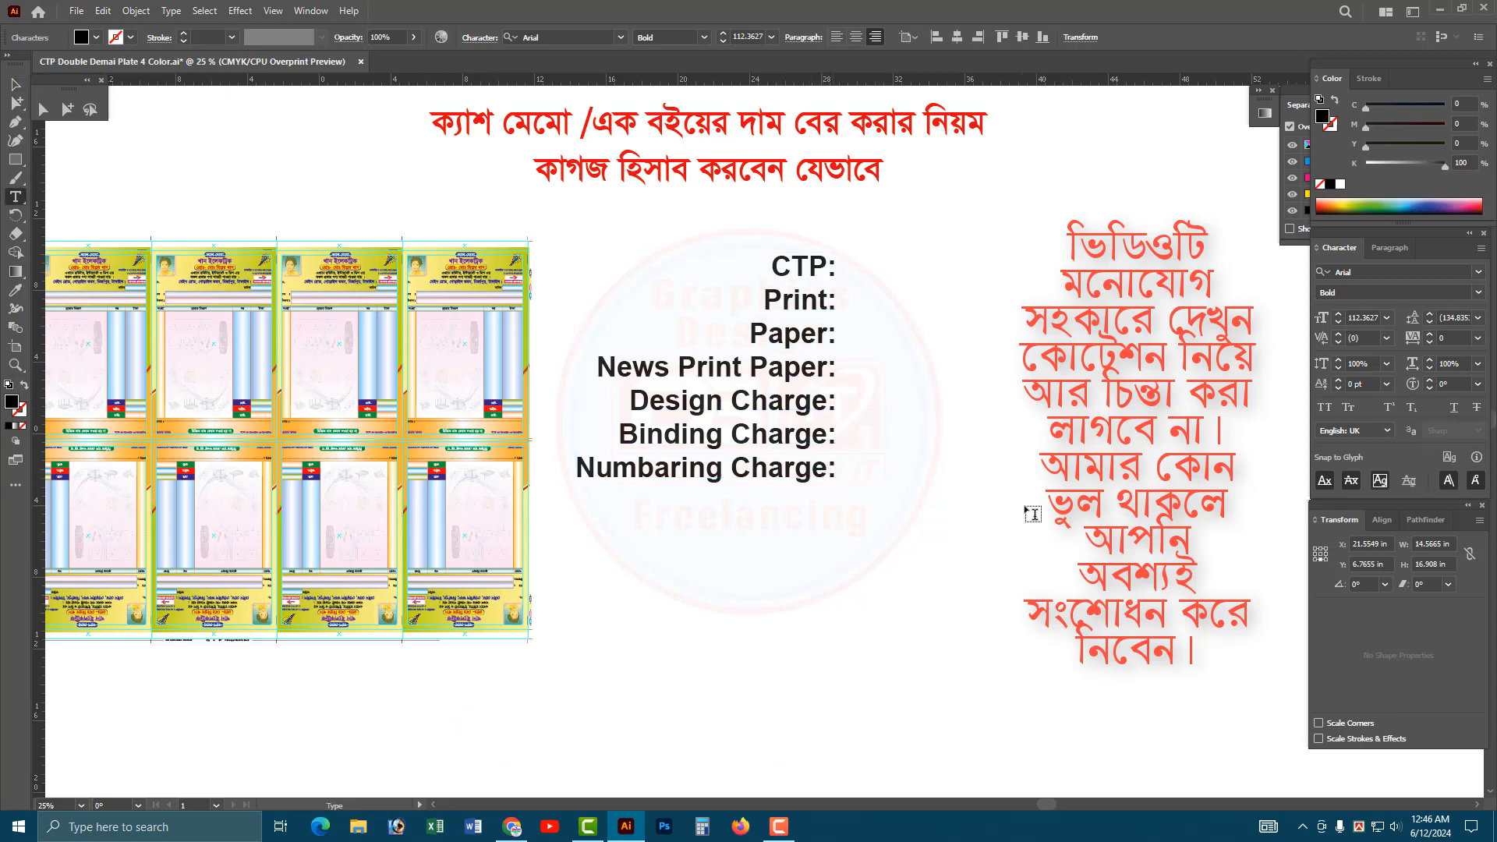
key(Return)
text(Others:)
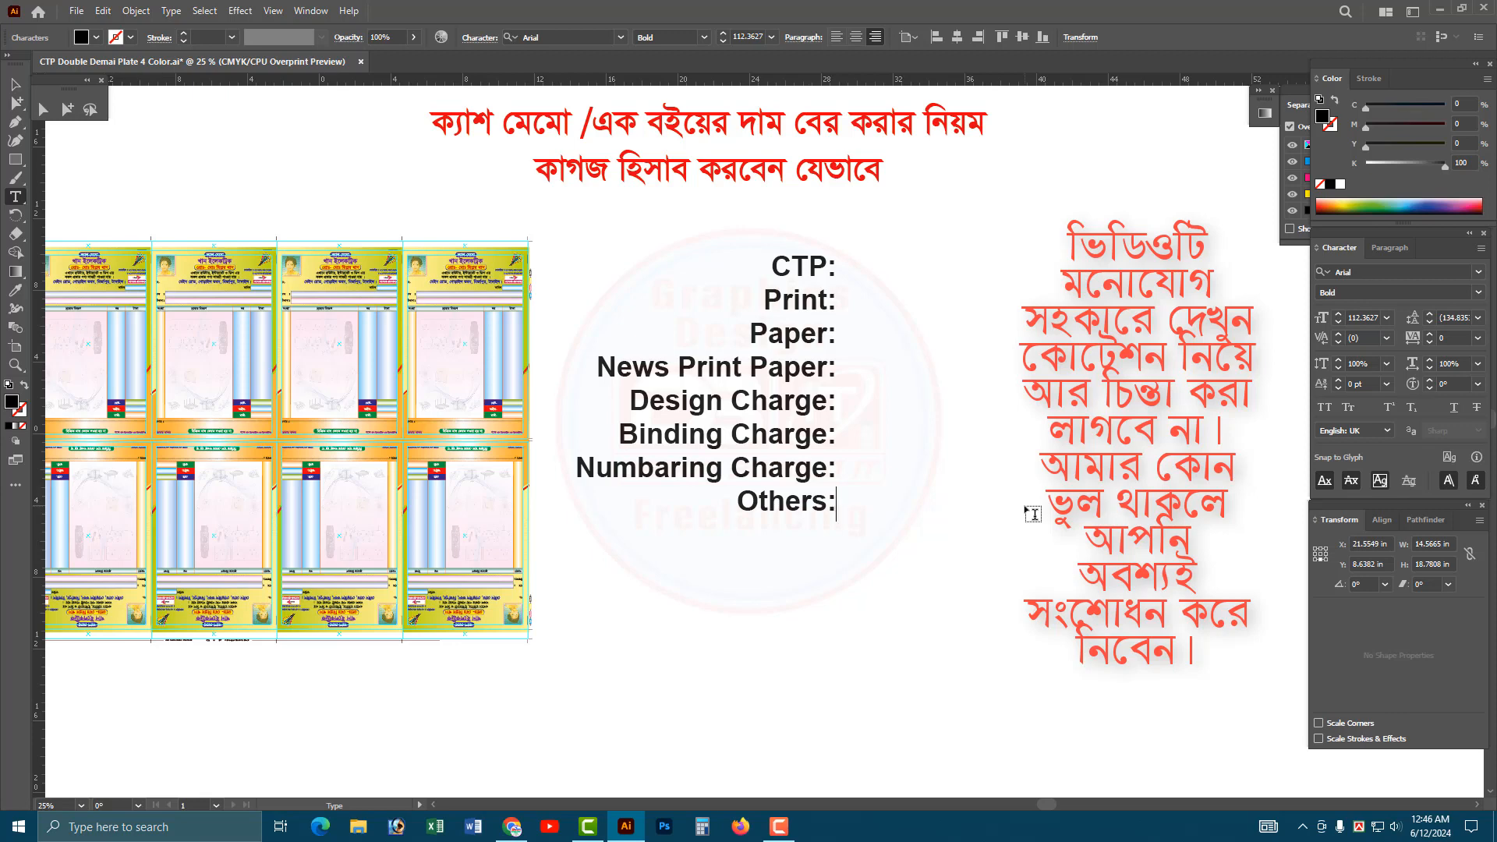
key(Escape)
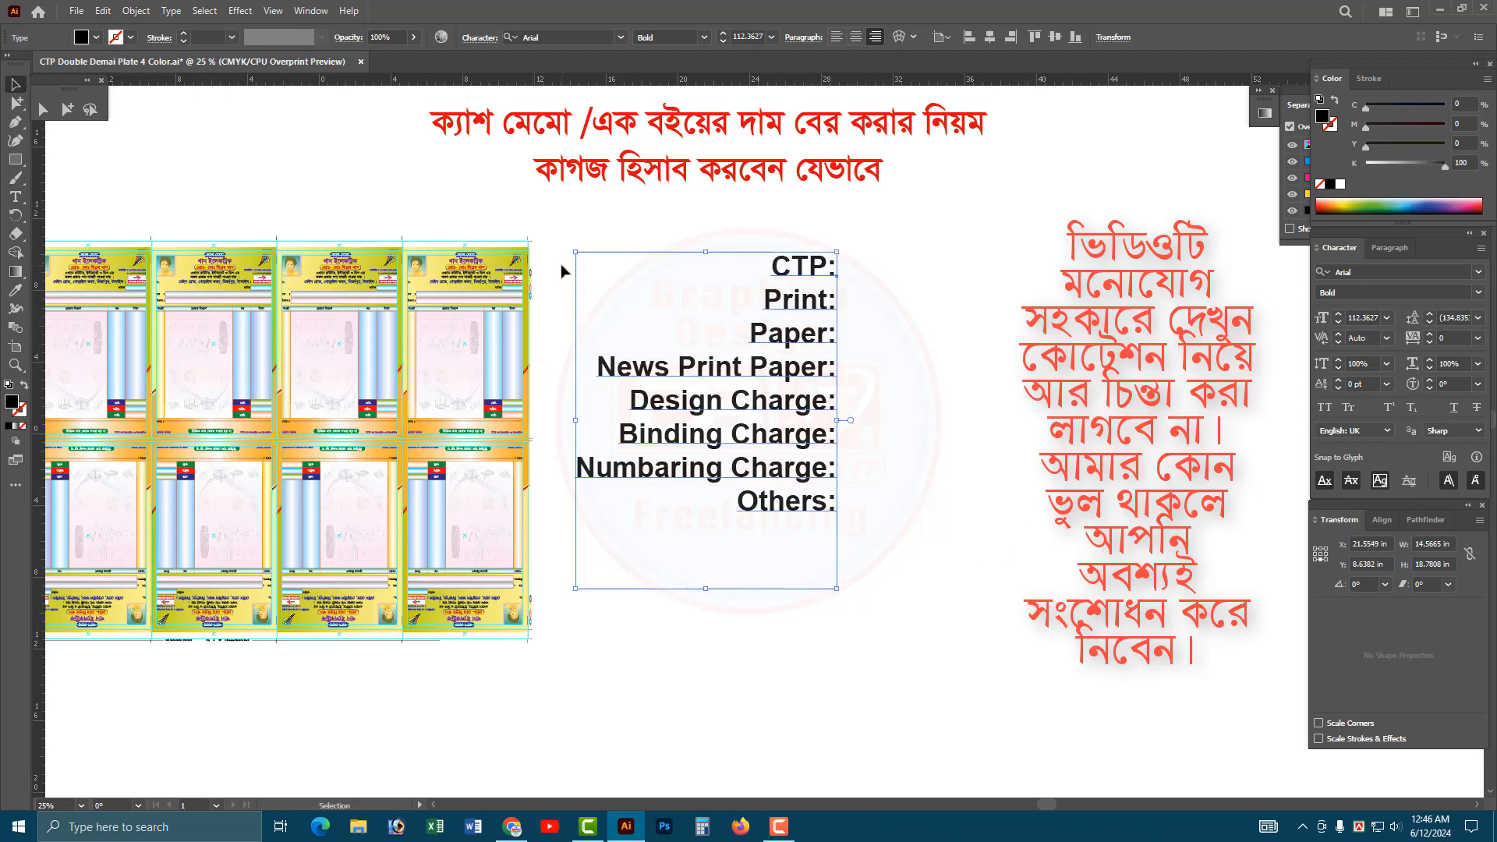
Delete the empty lines after "Others:" at the end of the cost list.
click(508, 315)
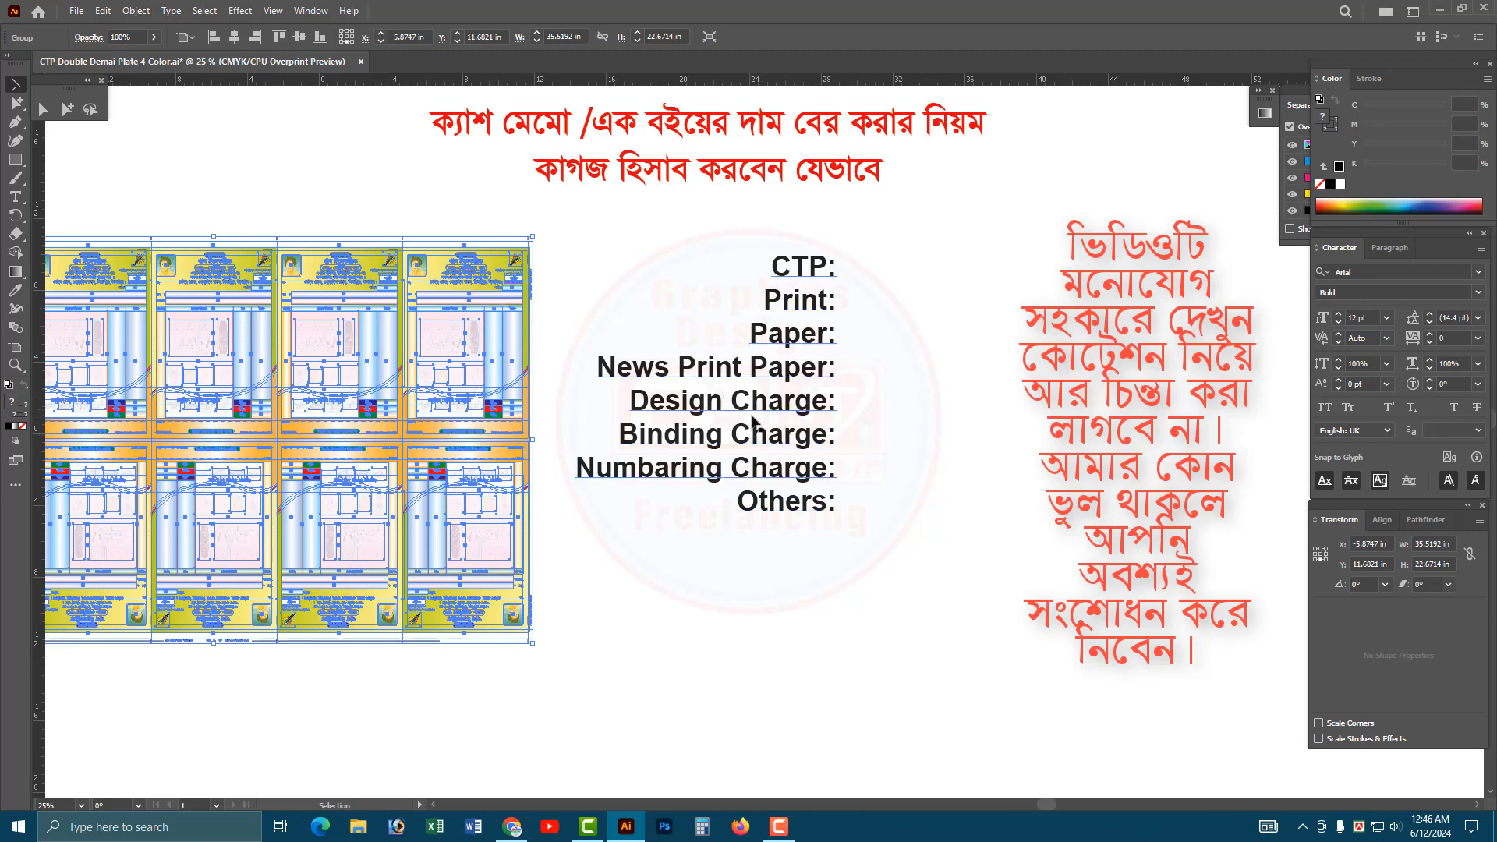
click(815, 507)
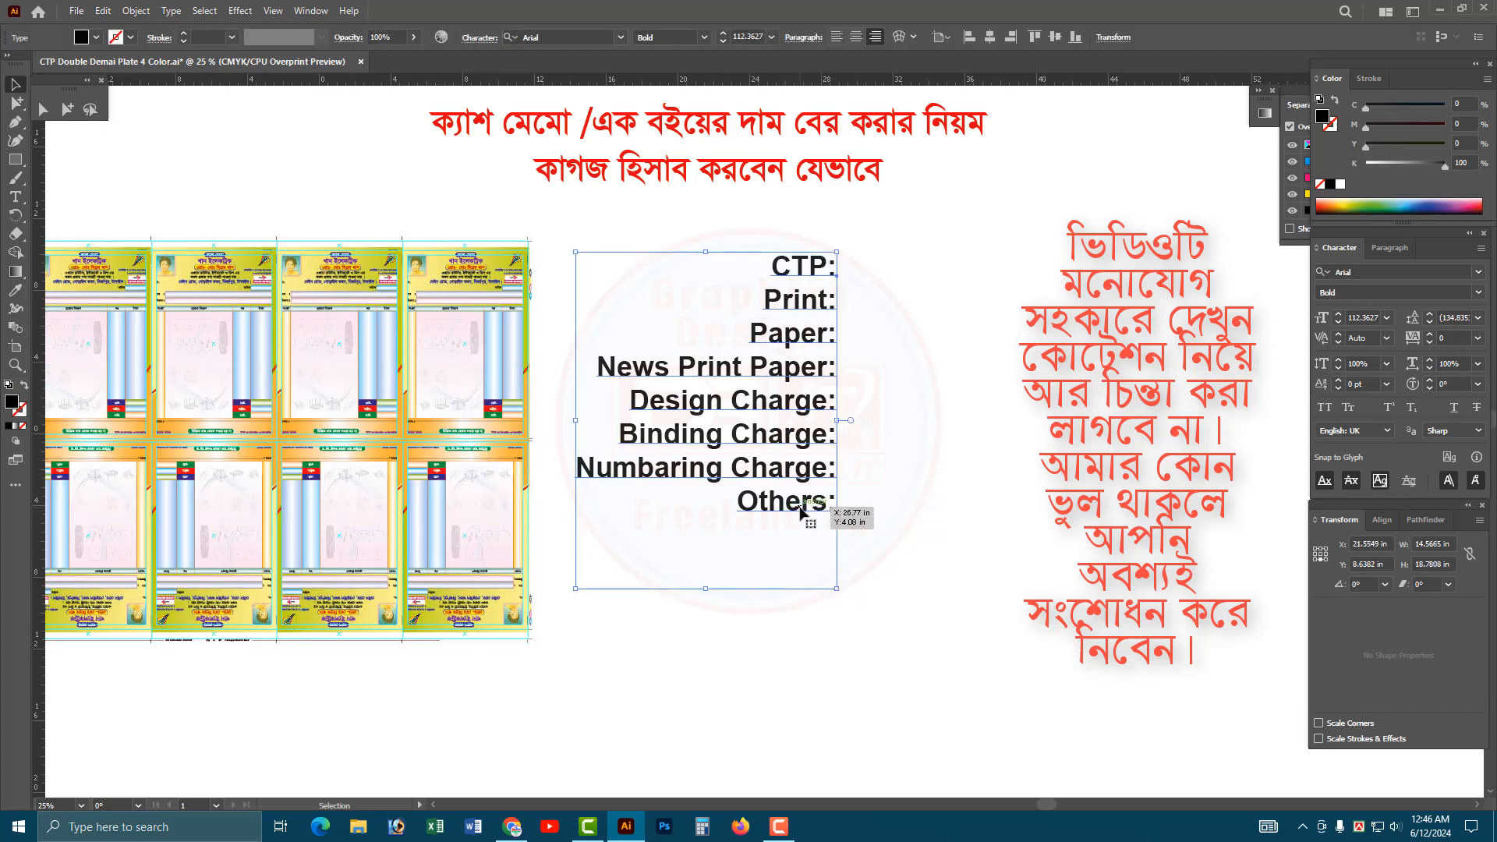
double_click(812, 506)
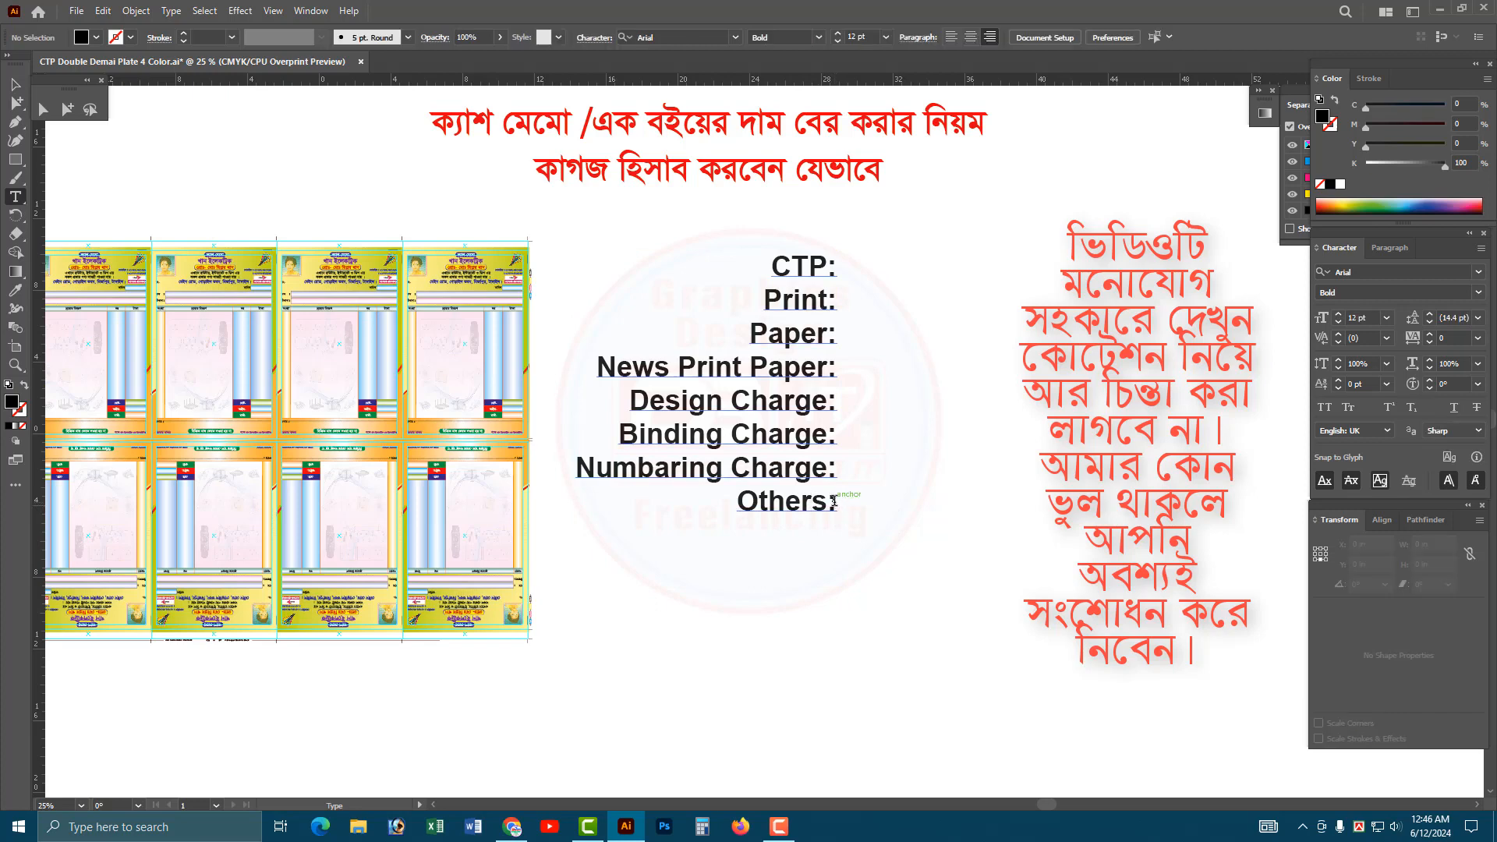
drag(840, 508, 882, 613)
key(BackSpace)
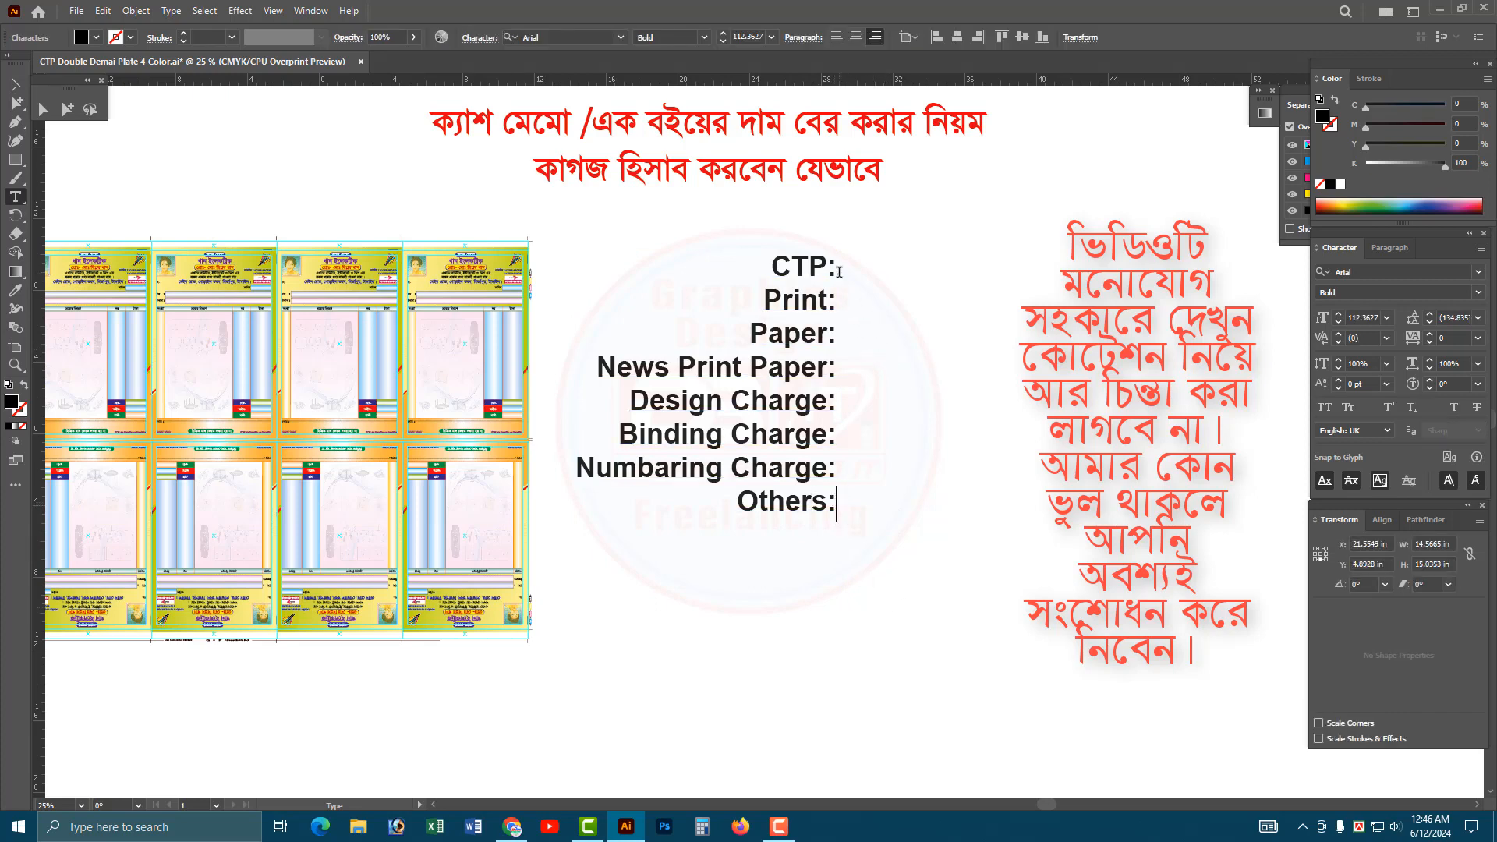
key(Escape)
Move the cost list slightly down and closer to the plate layout.
click(511, 273)
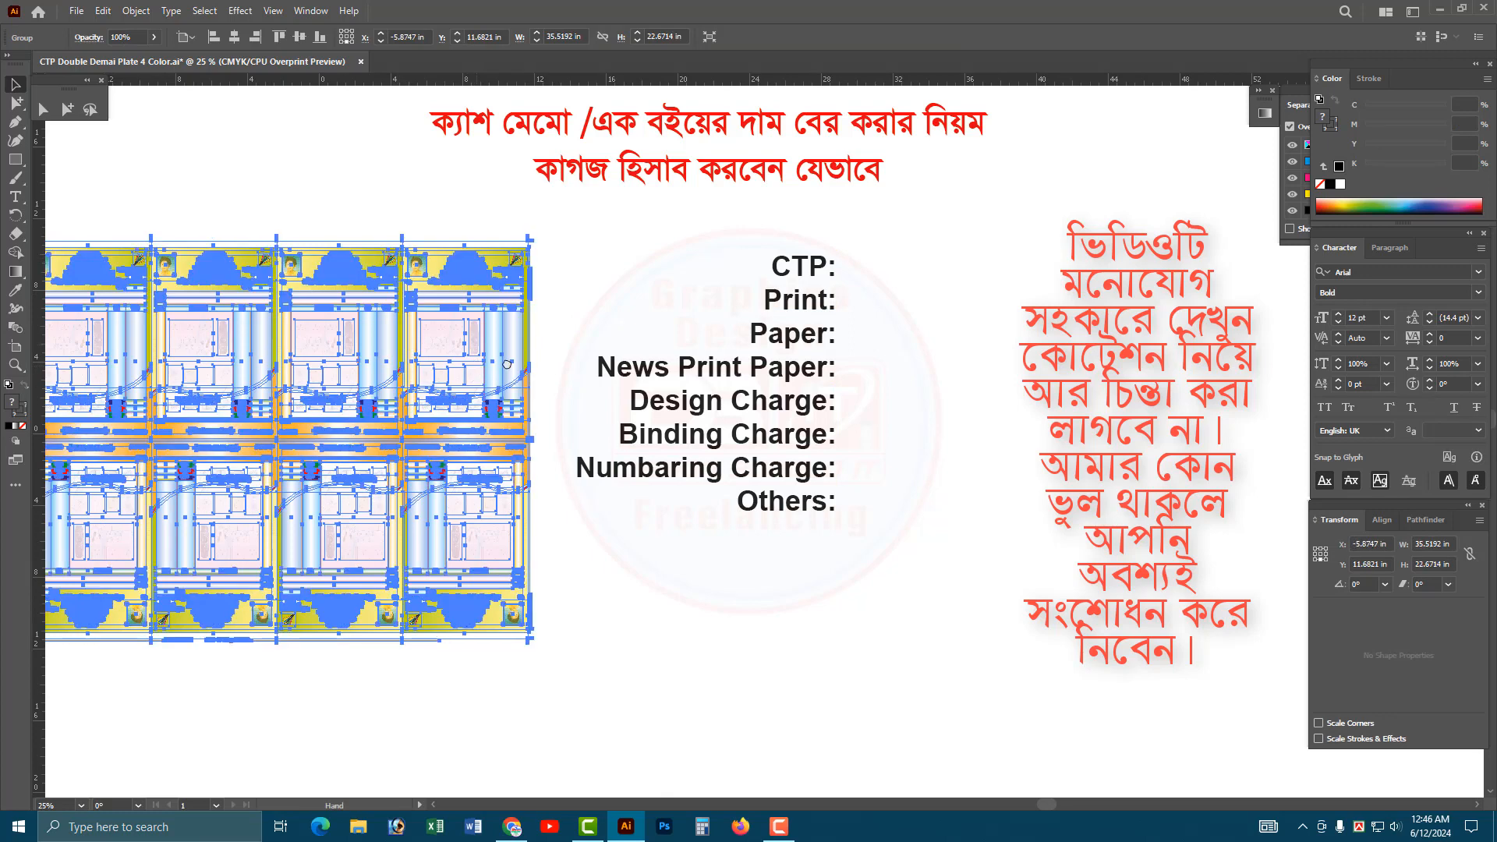
drag(507, 365, 687, 354)
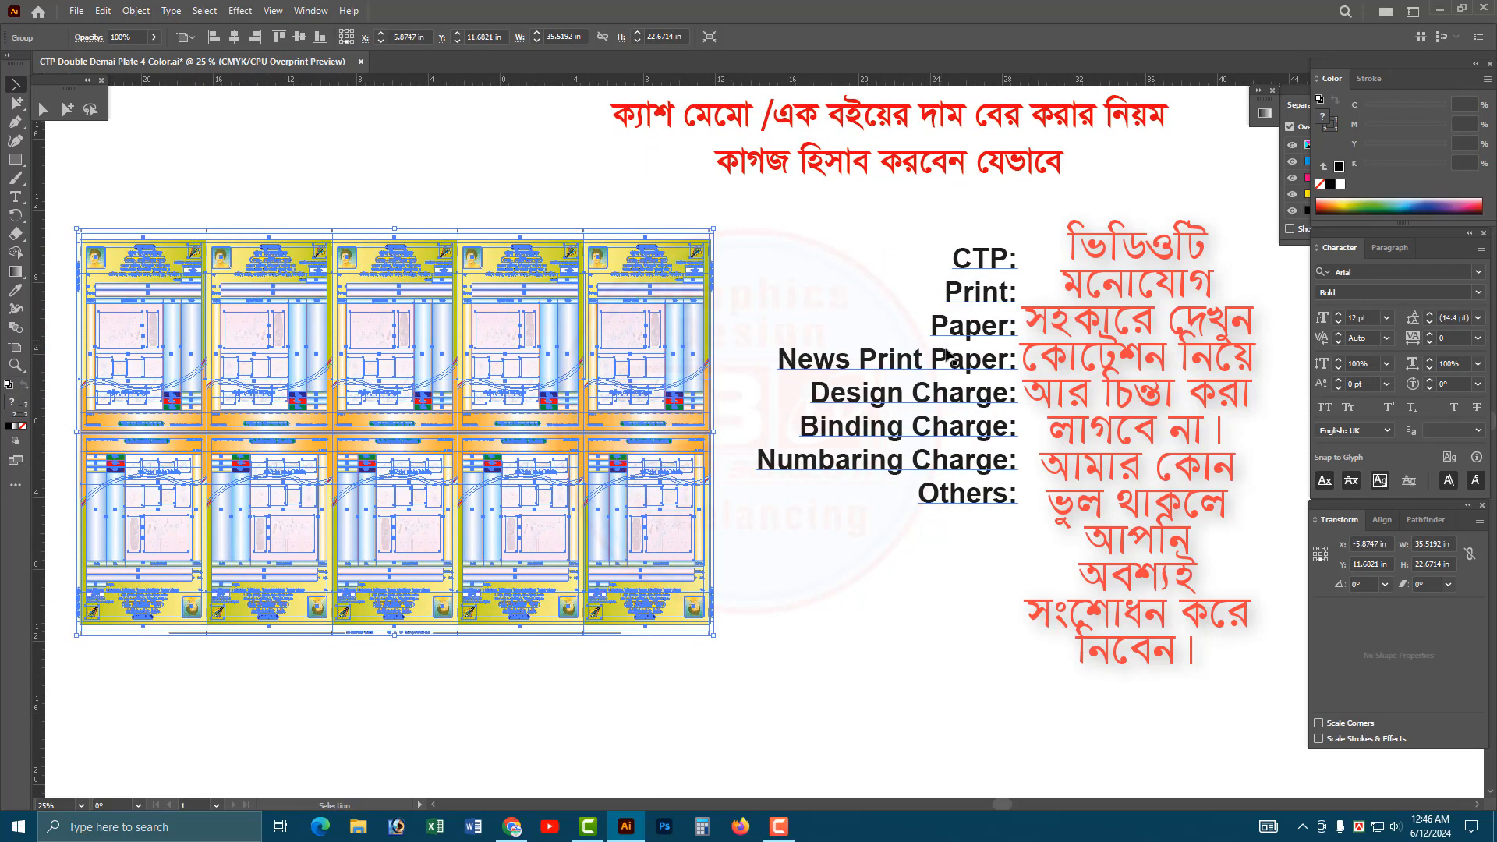
drag(949, 358, 660, 388)
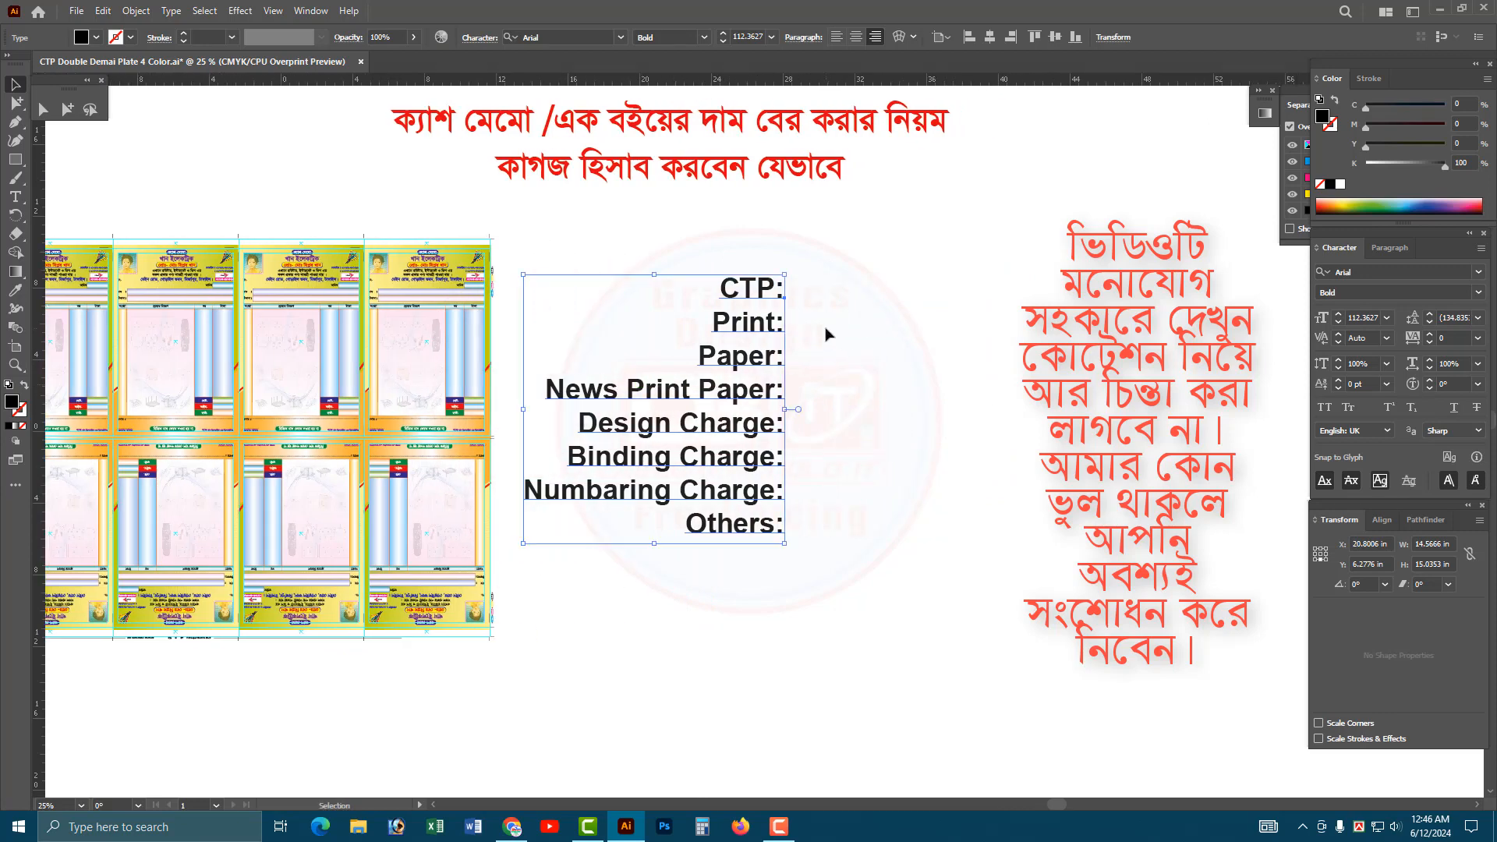
Enter 420 after the colon in the "CTP:" line.
double_click(762, 290)
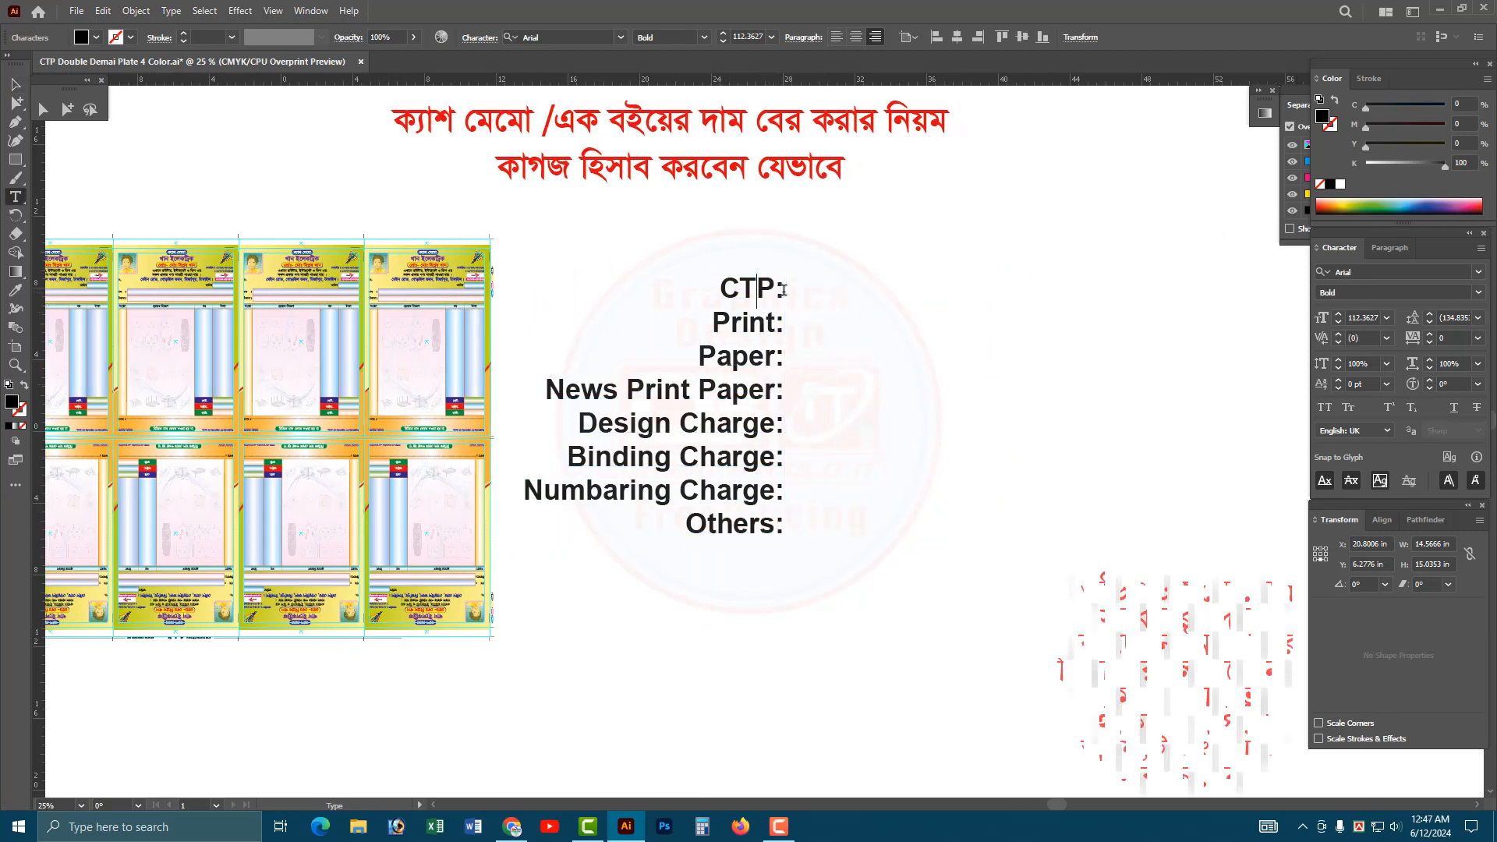
click(783, 290)
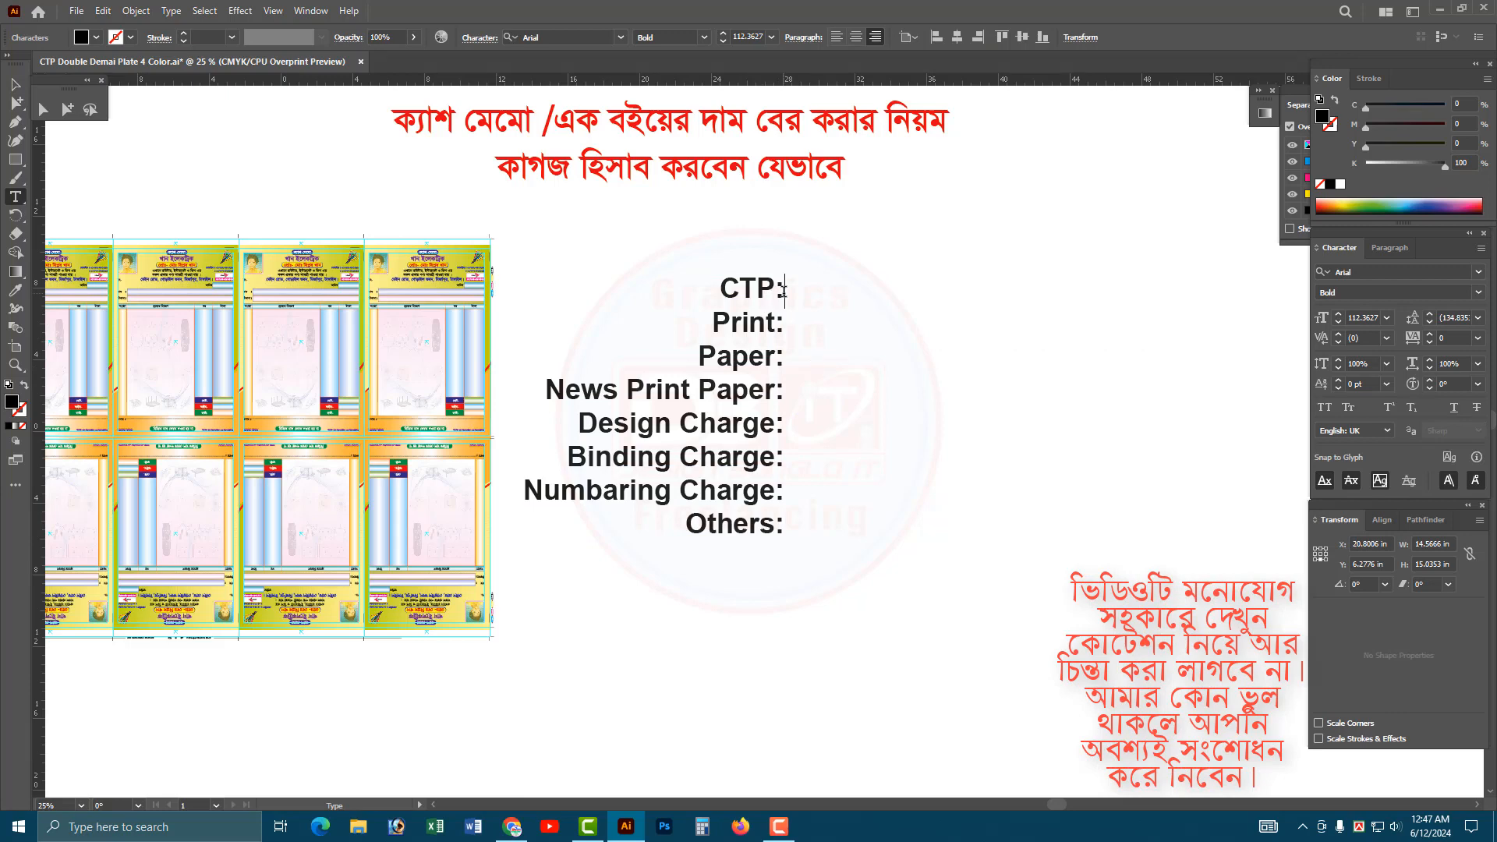
text(420)
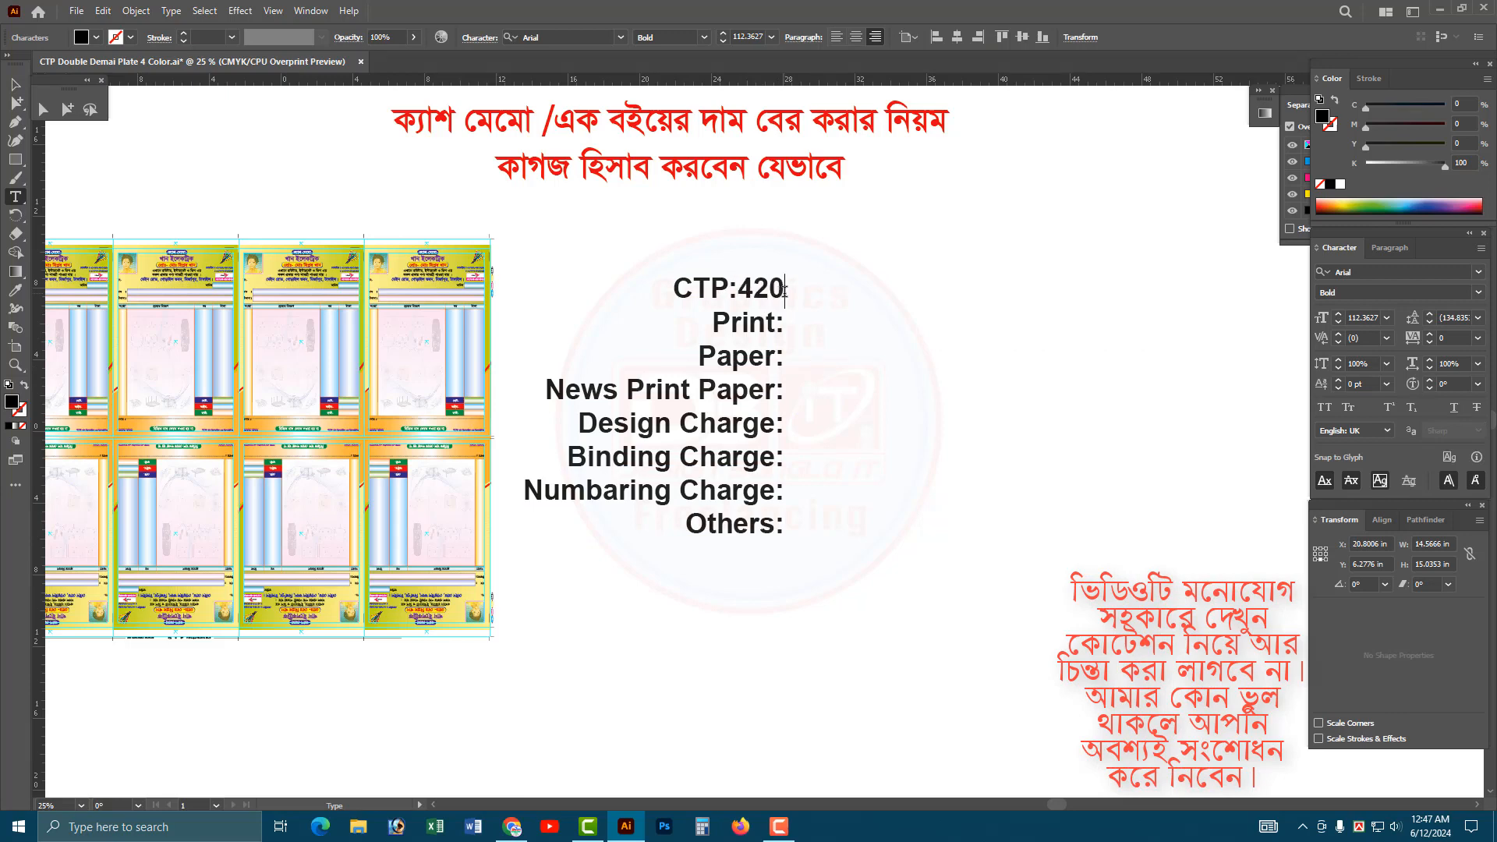
key(Escape)
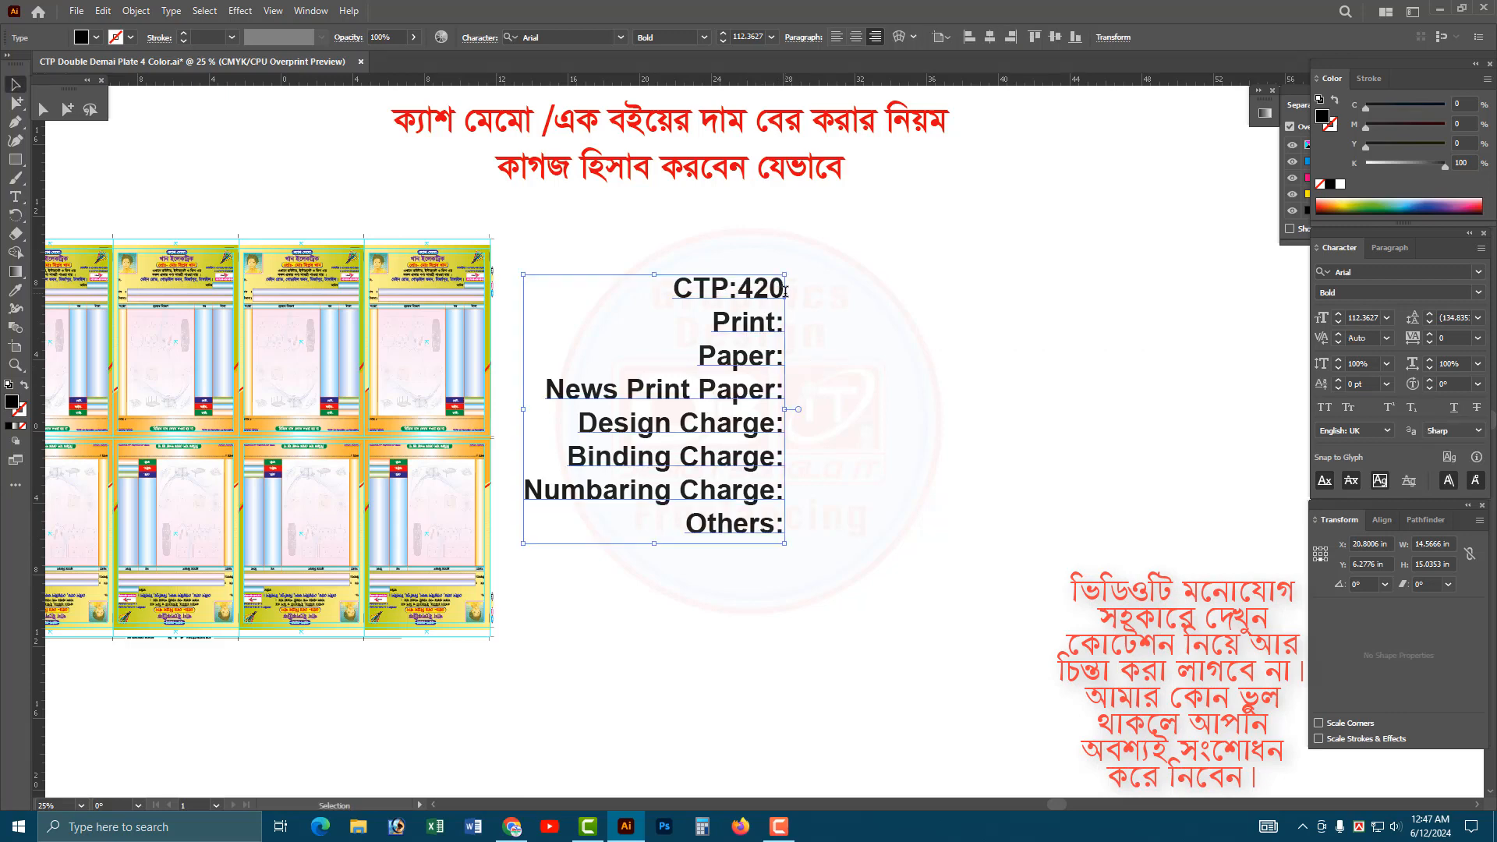
Left-align the cost list and move it horizontally back beside the plate layout.
key(ctrl+shift+a)
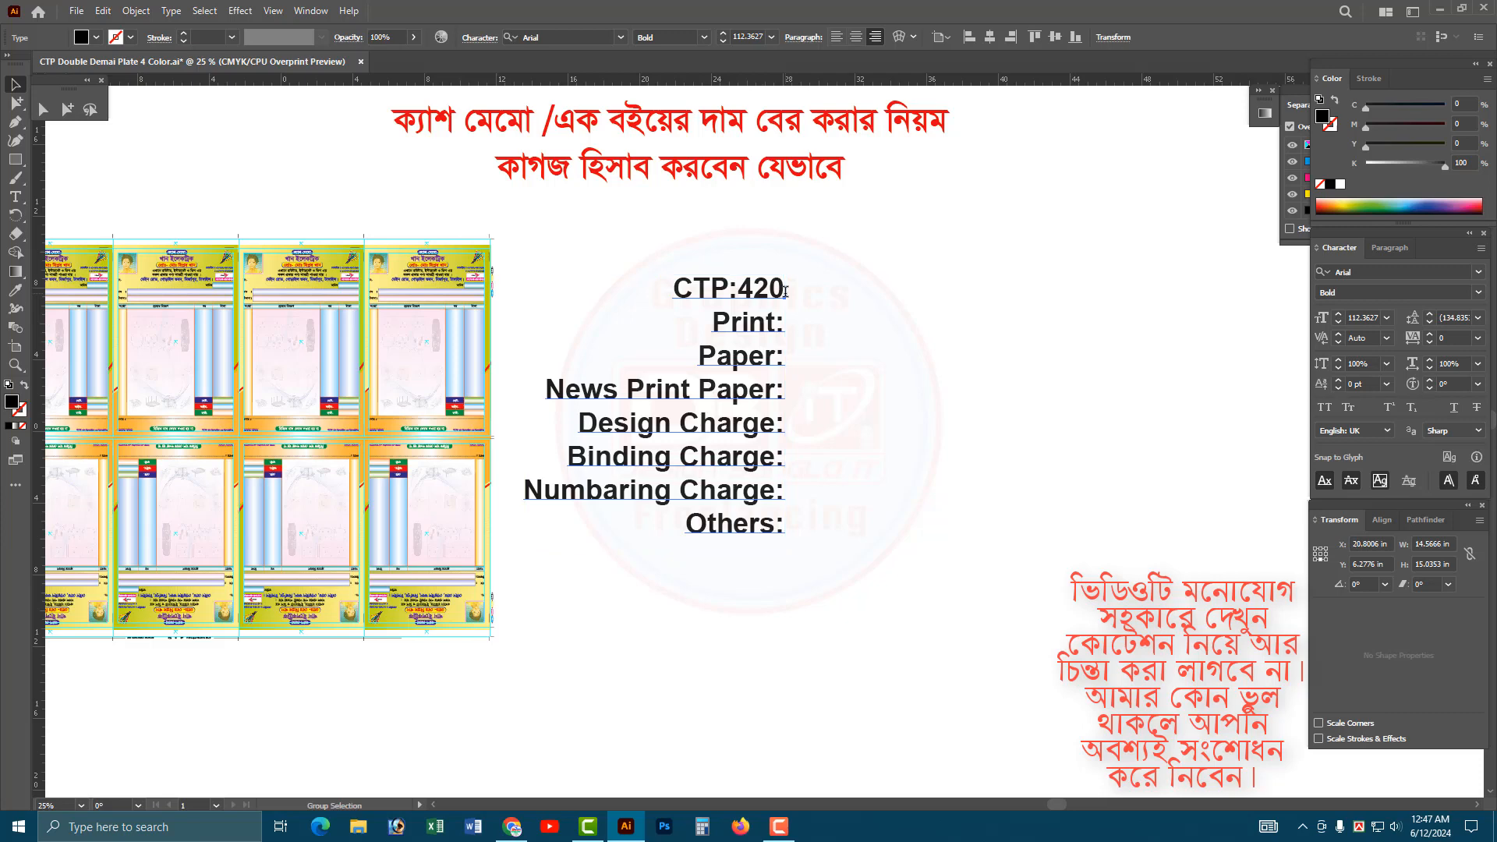
click(786, 291)
key(ctrl+shift+l)
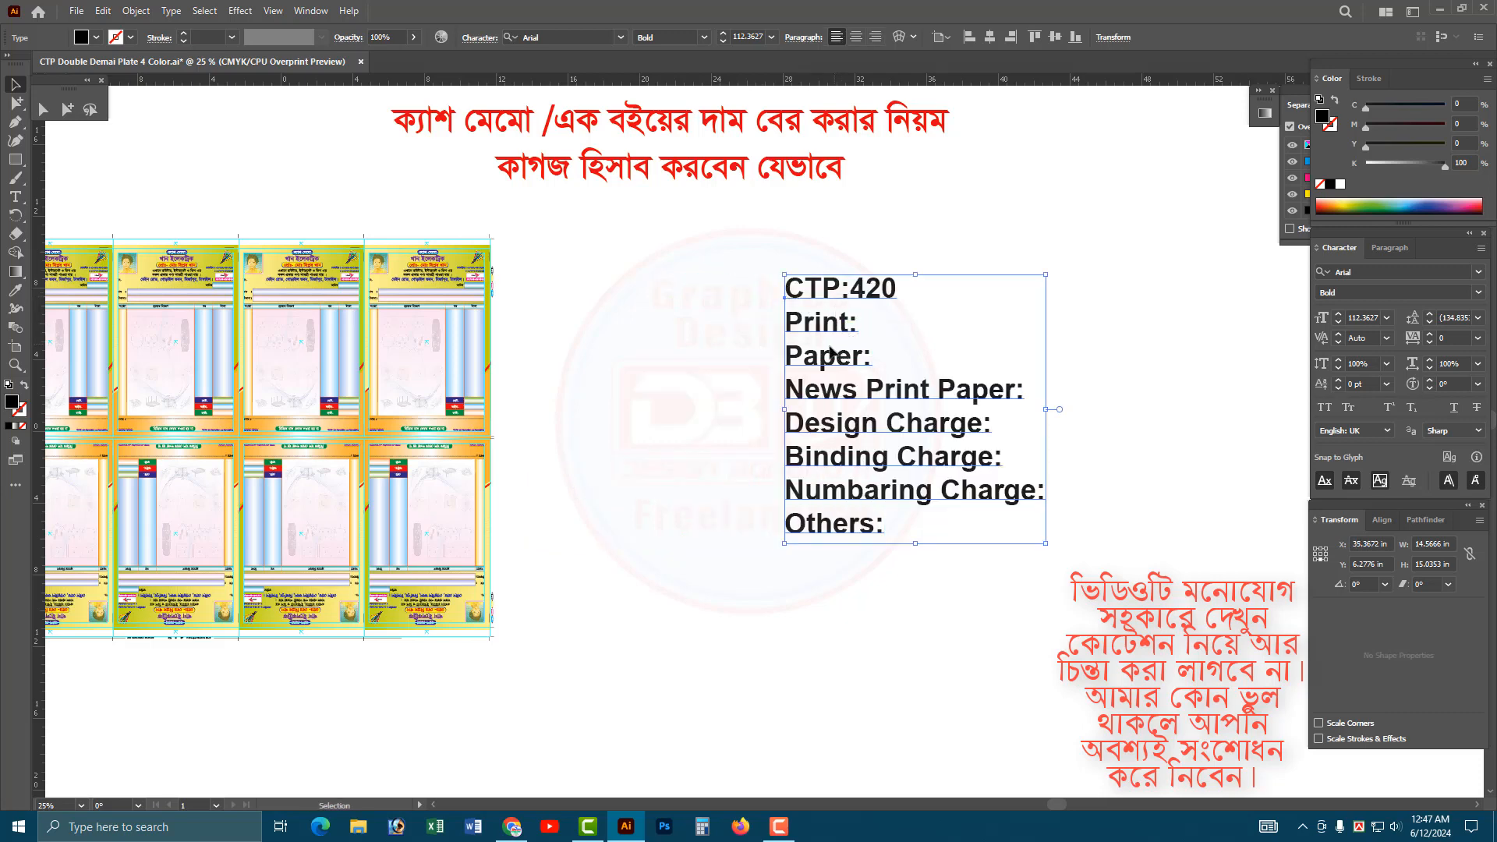
drag(833, 351, 601, 351)
Set a left tab stop at about 16.1 in for the cost list.
key(ctrl+shift+t)
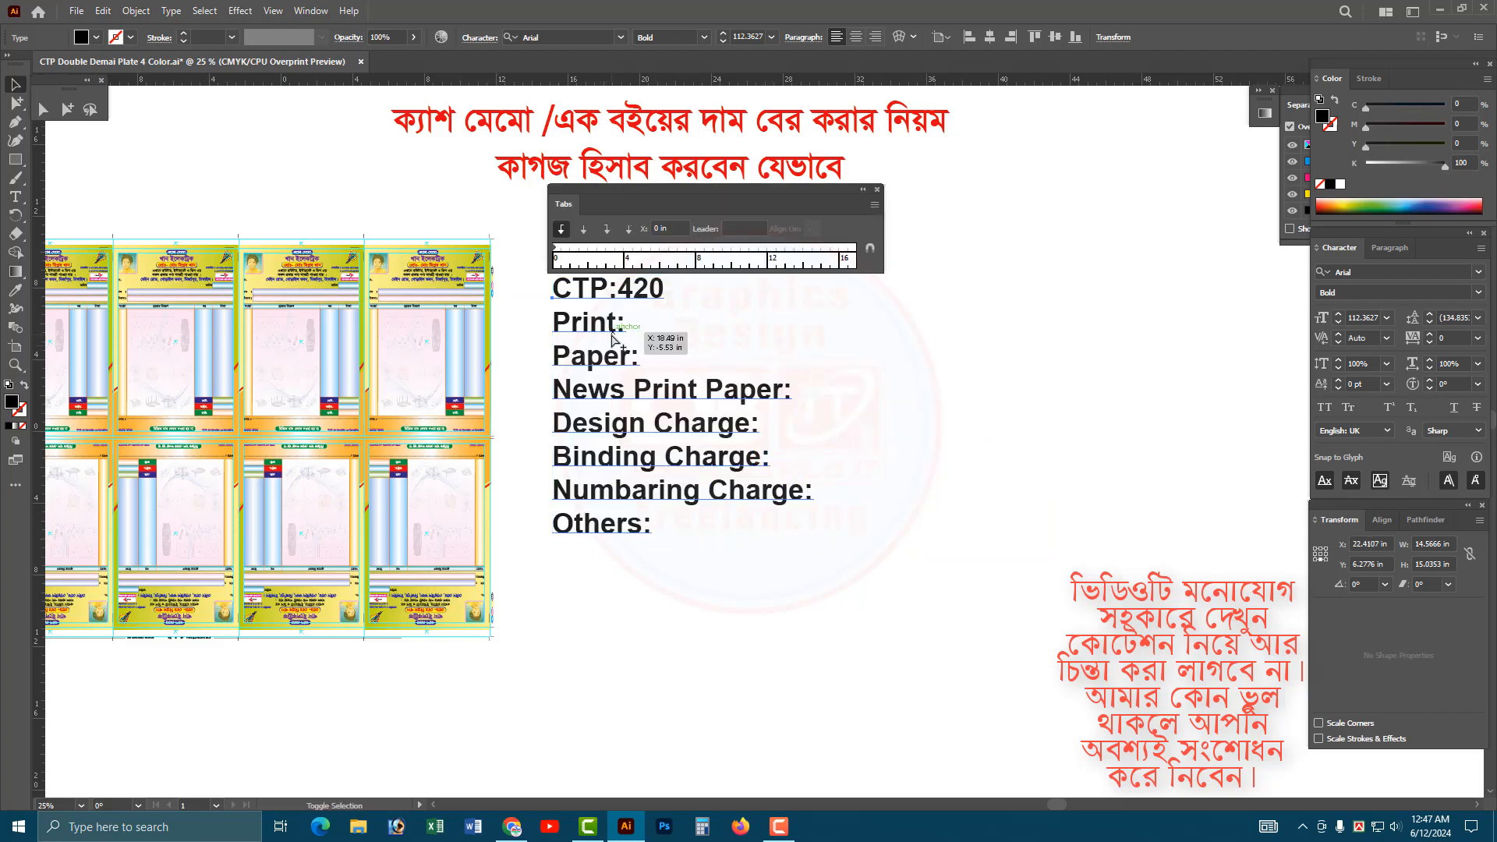
drag(617, 248, 843, 256)
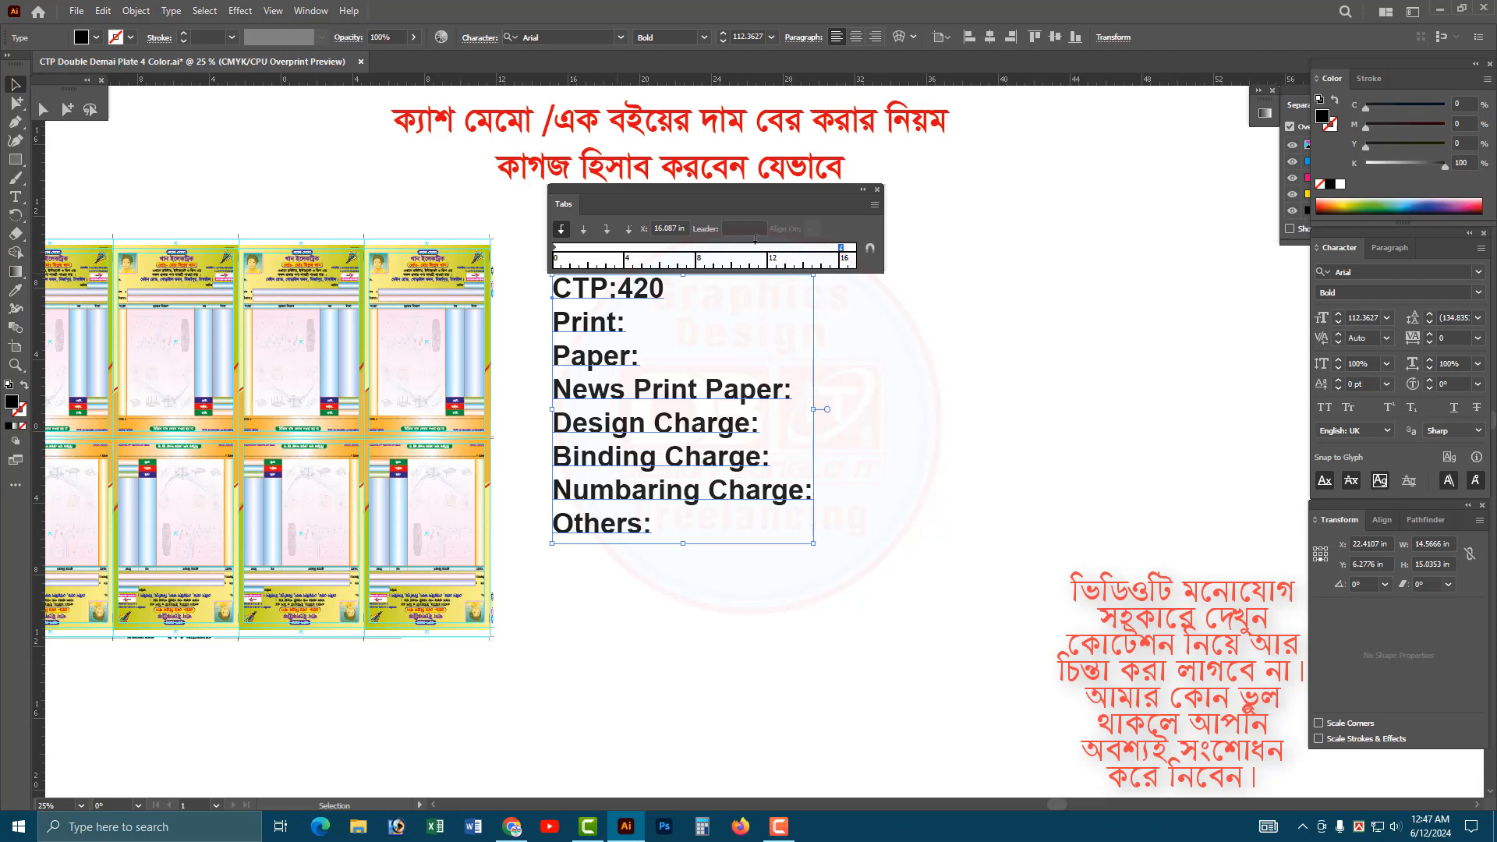
click(878, 189)
Insert a tab before the colon in each of the eight lines, from CTP to Others, to align the colons.
key(t)
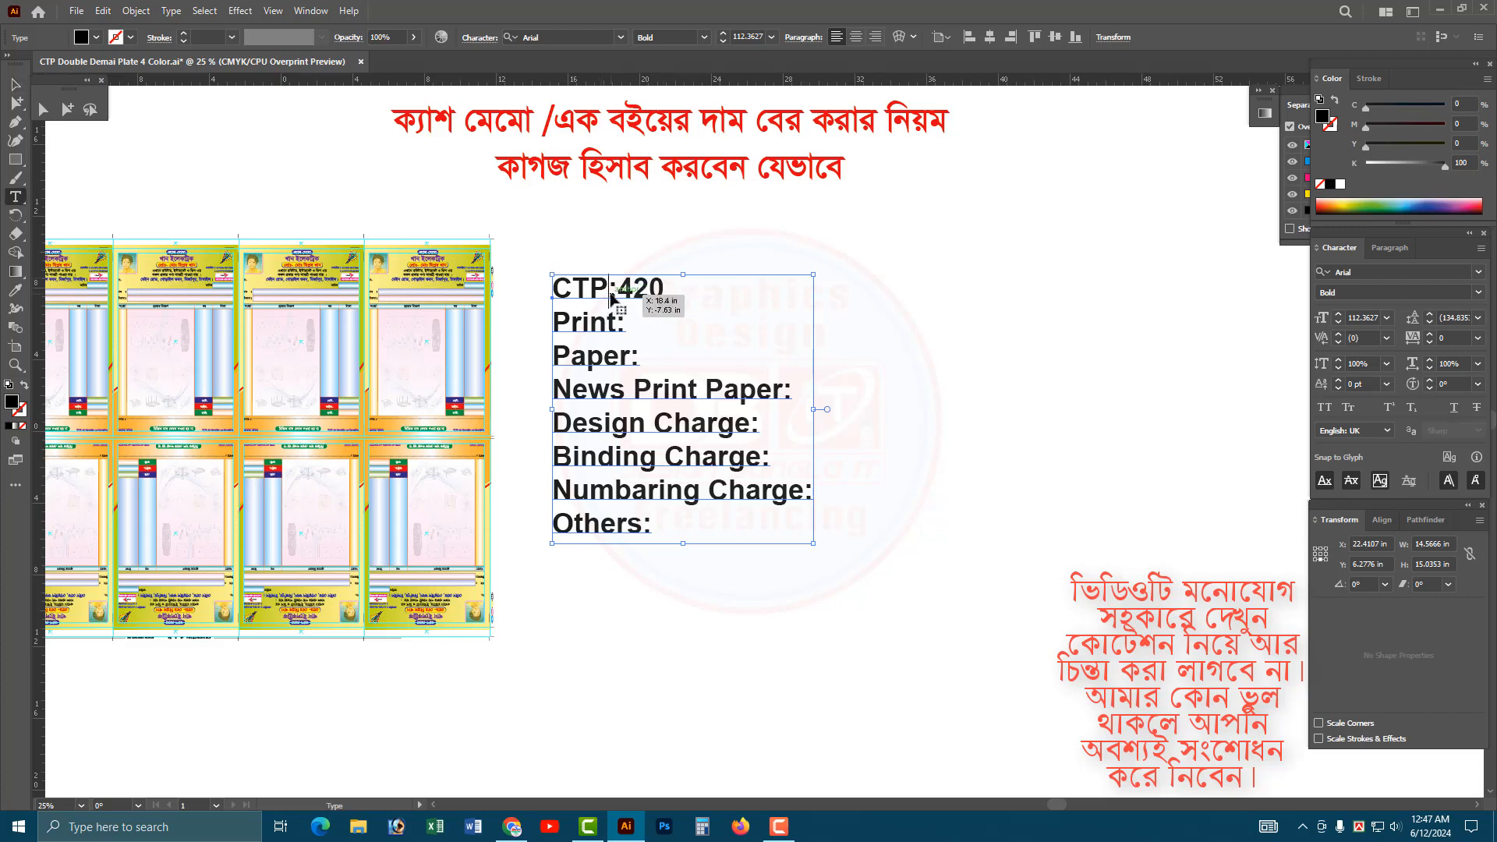
click(612, 299)
key(Tab)
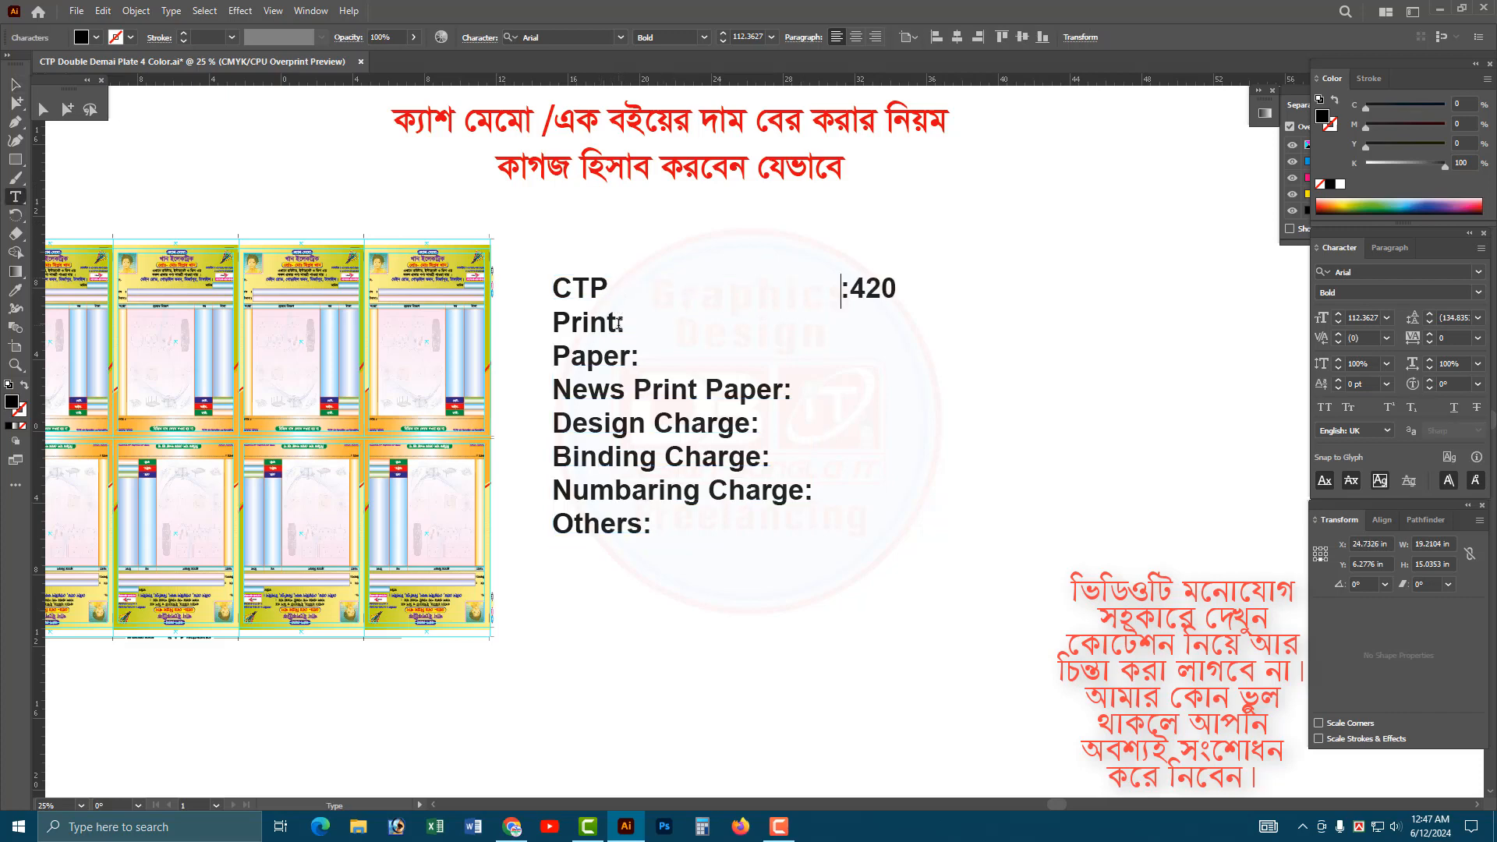
click(618, 322)
key(Tab)
click(636, 357)
key(Tab)
click(784, 390)
key(Tab)
click(751, 425)
key(Tab)
click(768, 459)
key(Tab)
click(807, 497)
key(Tab)
click(647, 525)
key(Tab)
key(Escape)
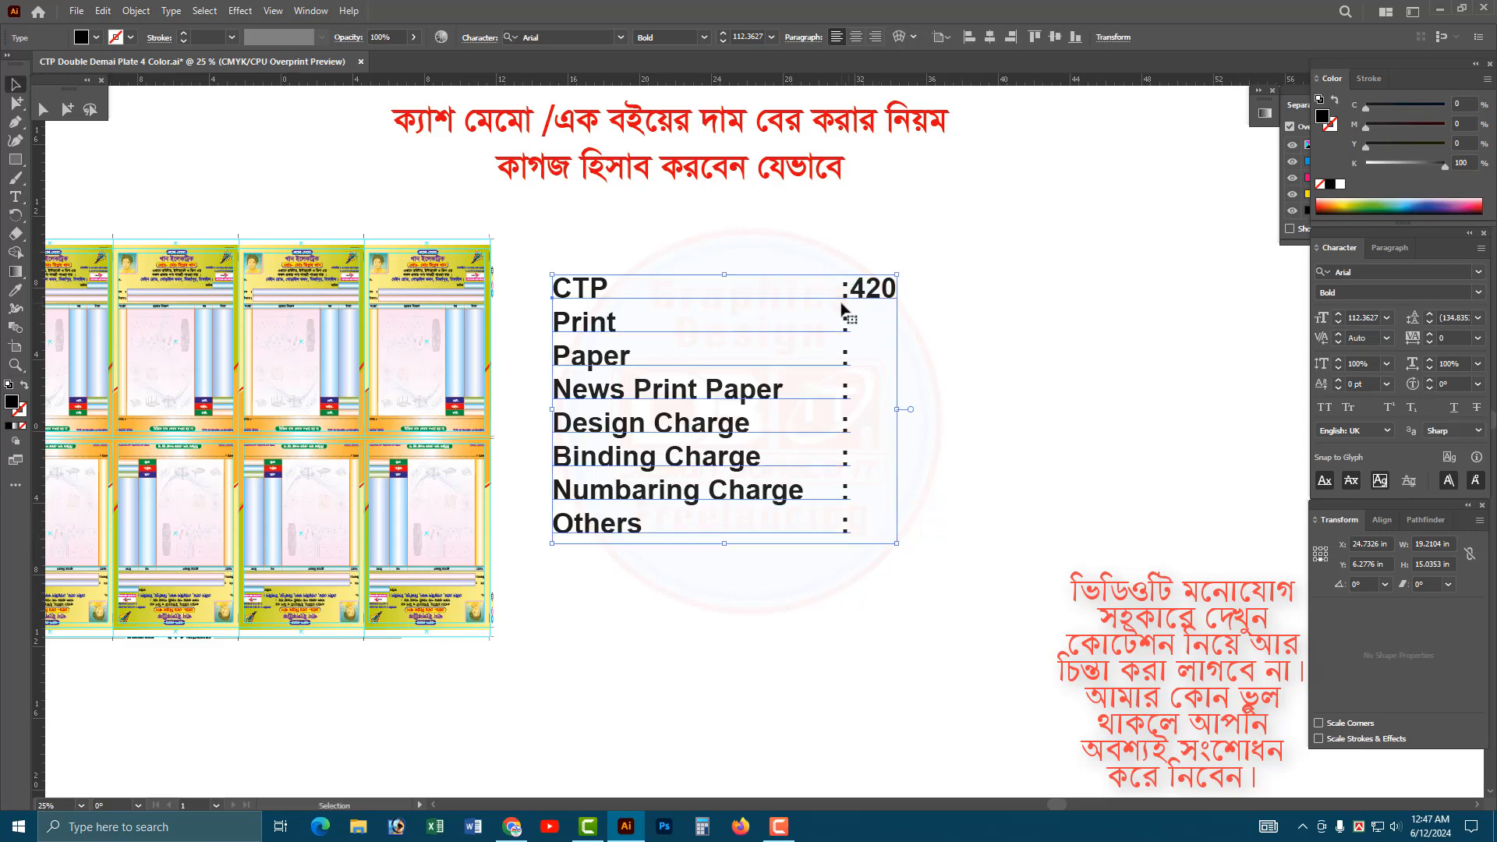
Move the cost list's tab stop to about 14.8 in.
key(ctrl+shift+t)
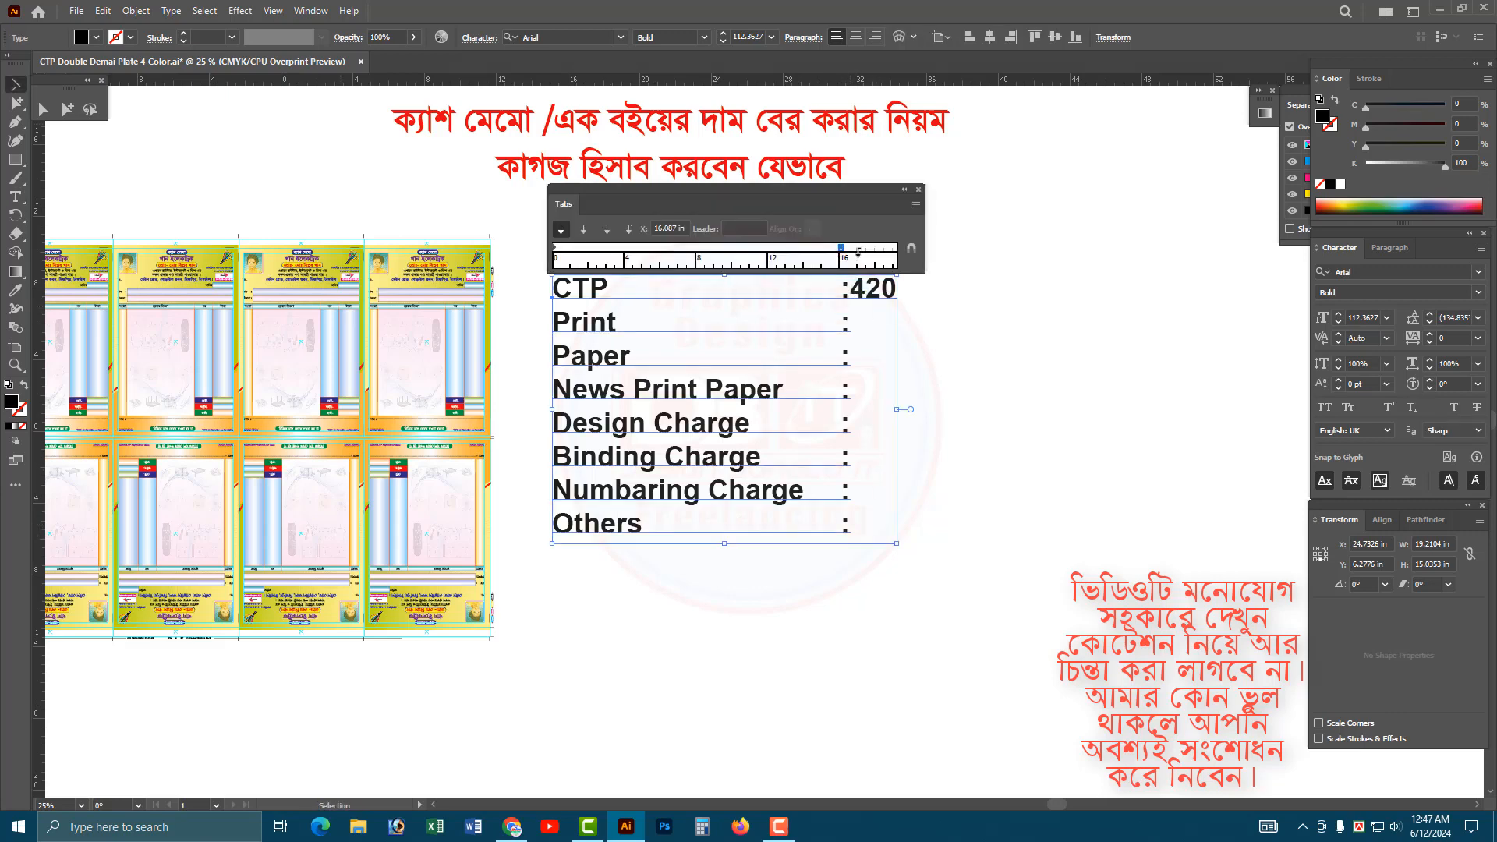
mouse_move(843, 248)
mouse_down()
mouse_move(873, 248)
mouse_move(817, 253)
mouse_up()
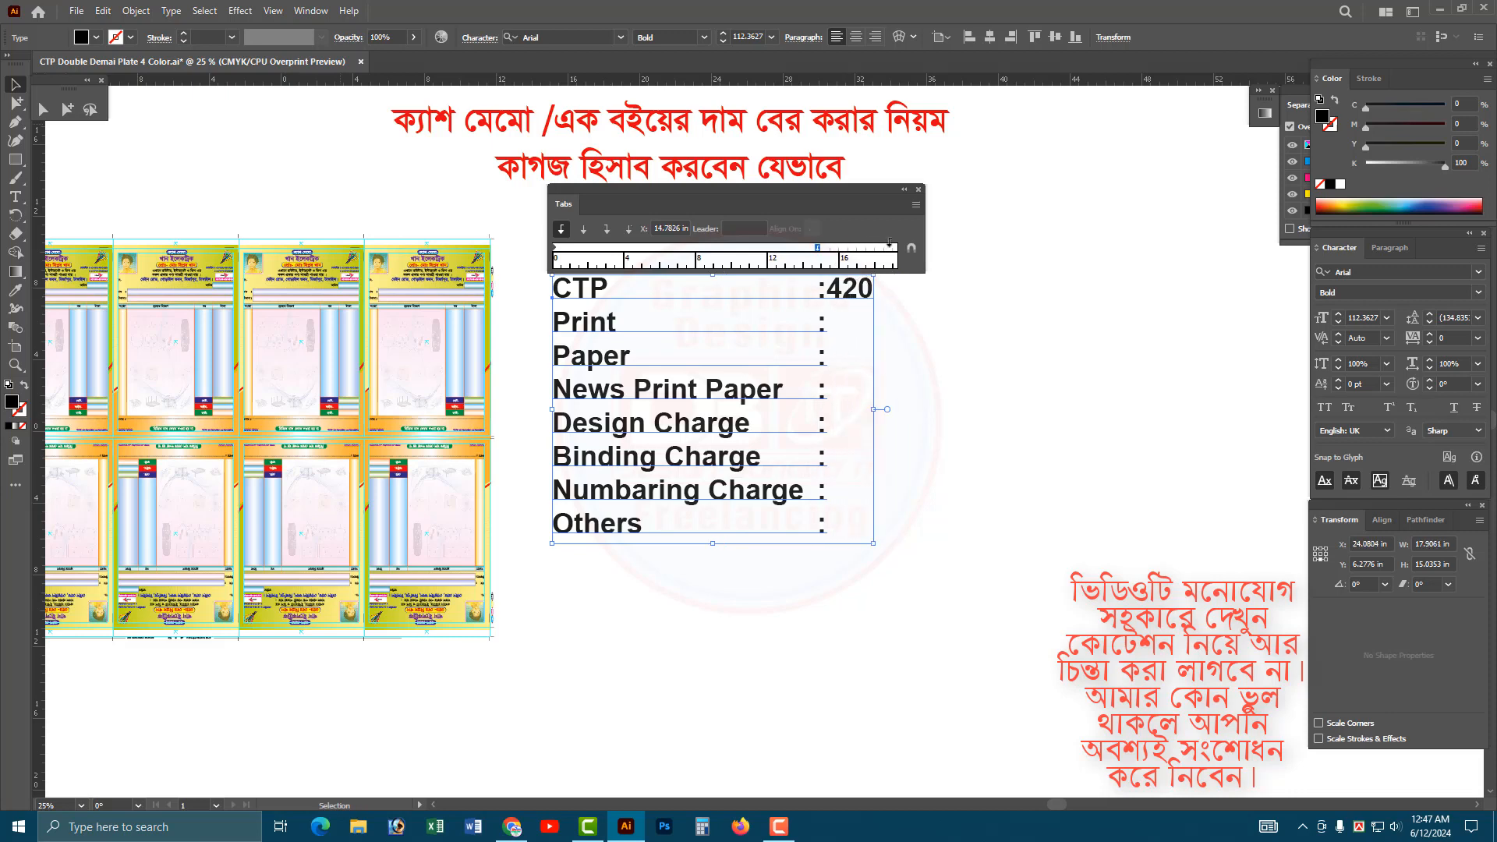
click(919, 191)
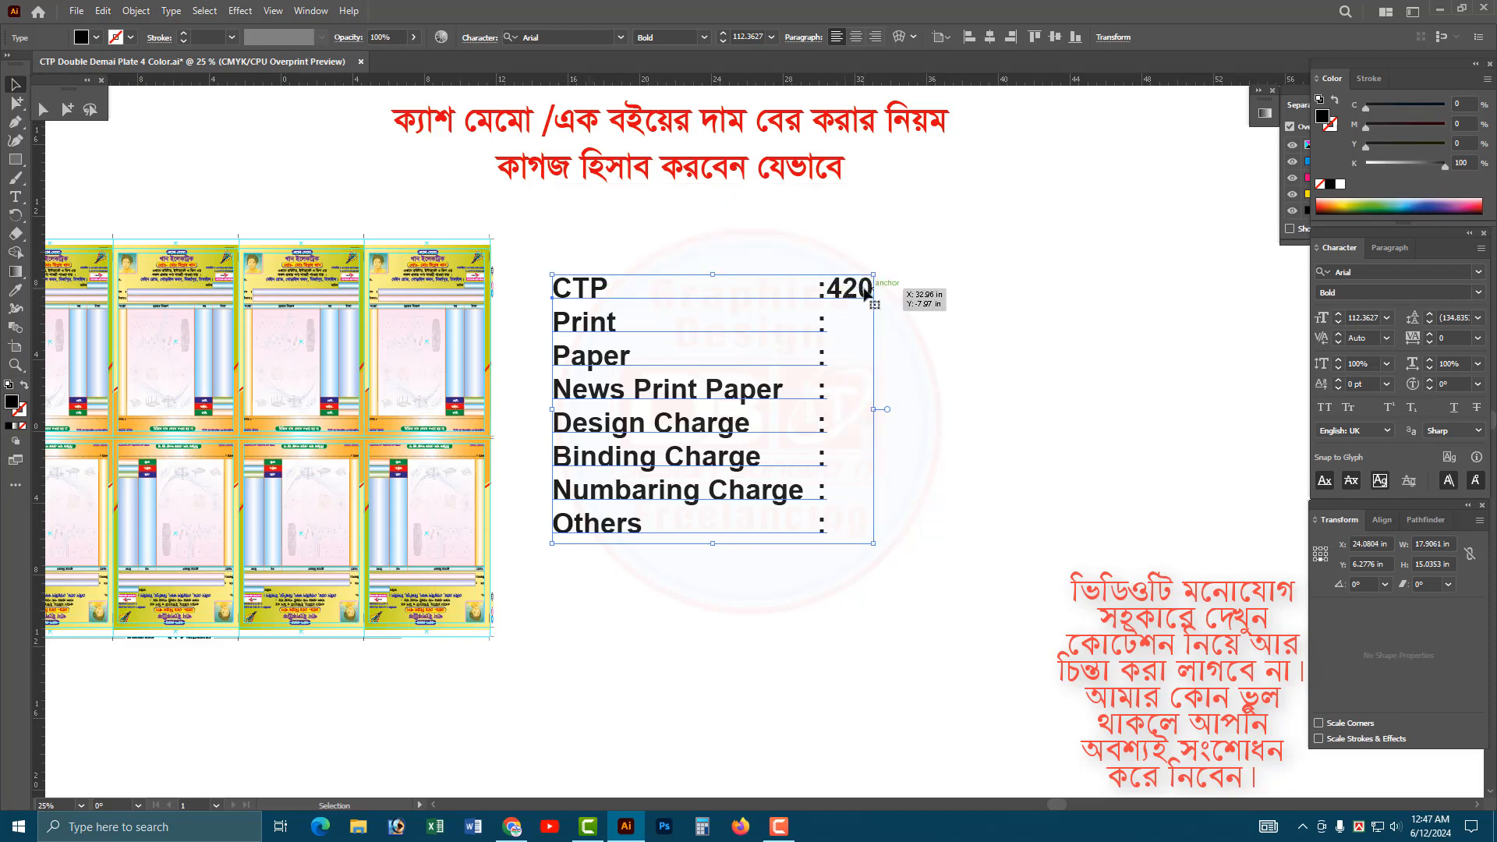
Add " x" after 420 in the CTP line.
double_click(866, 293)
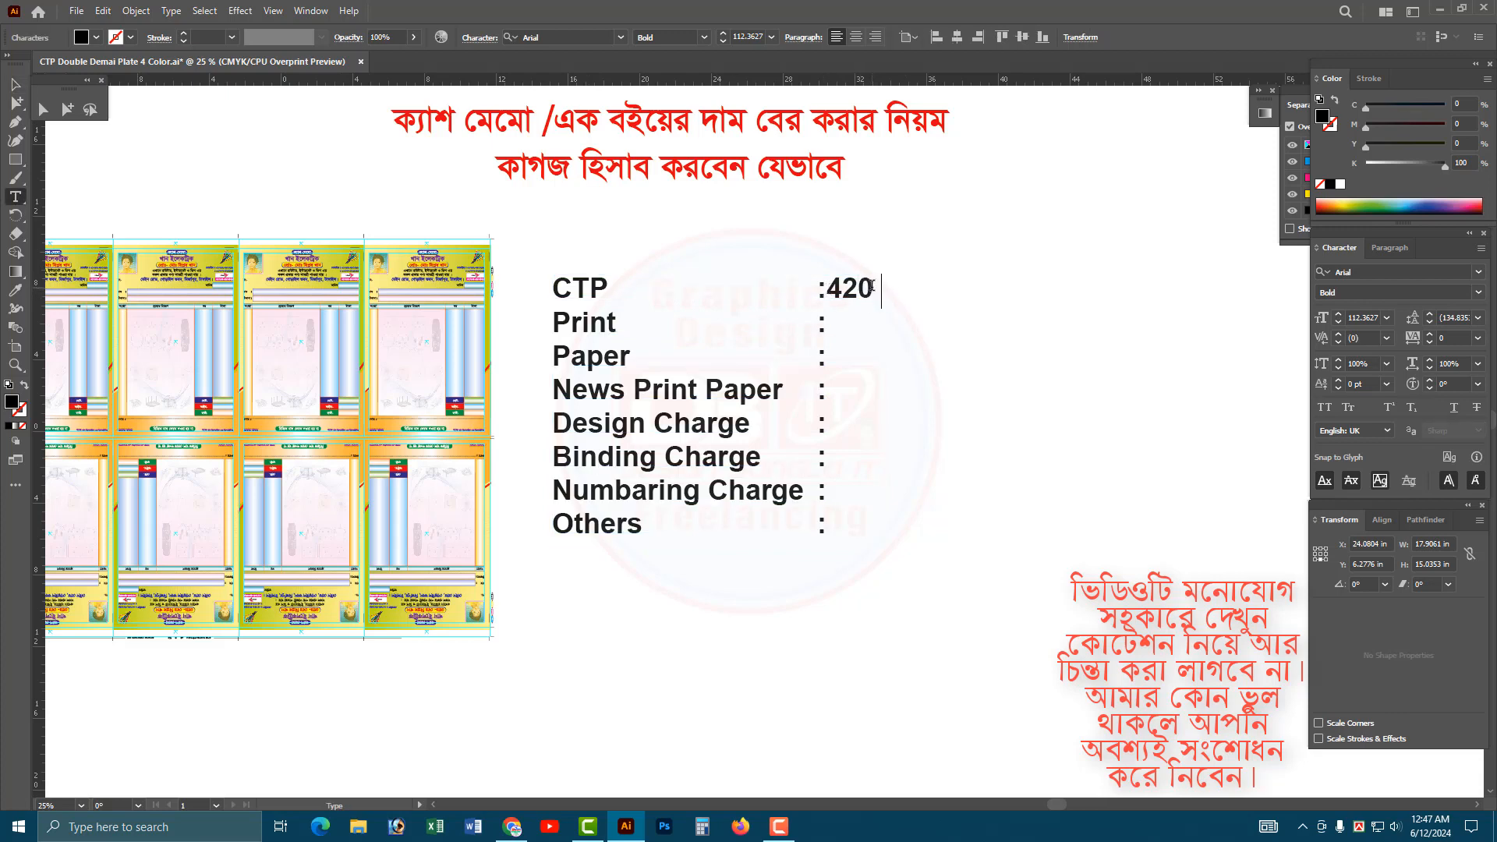
text(x)
Examine the plate layout's colour separations by hiding individual inks in Separations Preview, and restore the full CMYK view.
drag(1293, 108, 1128, 104)
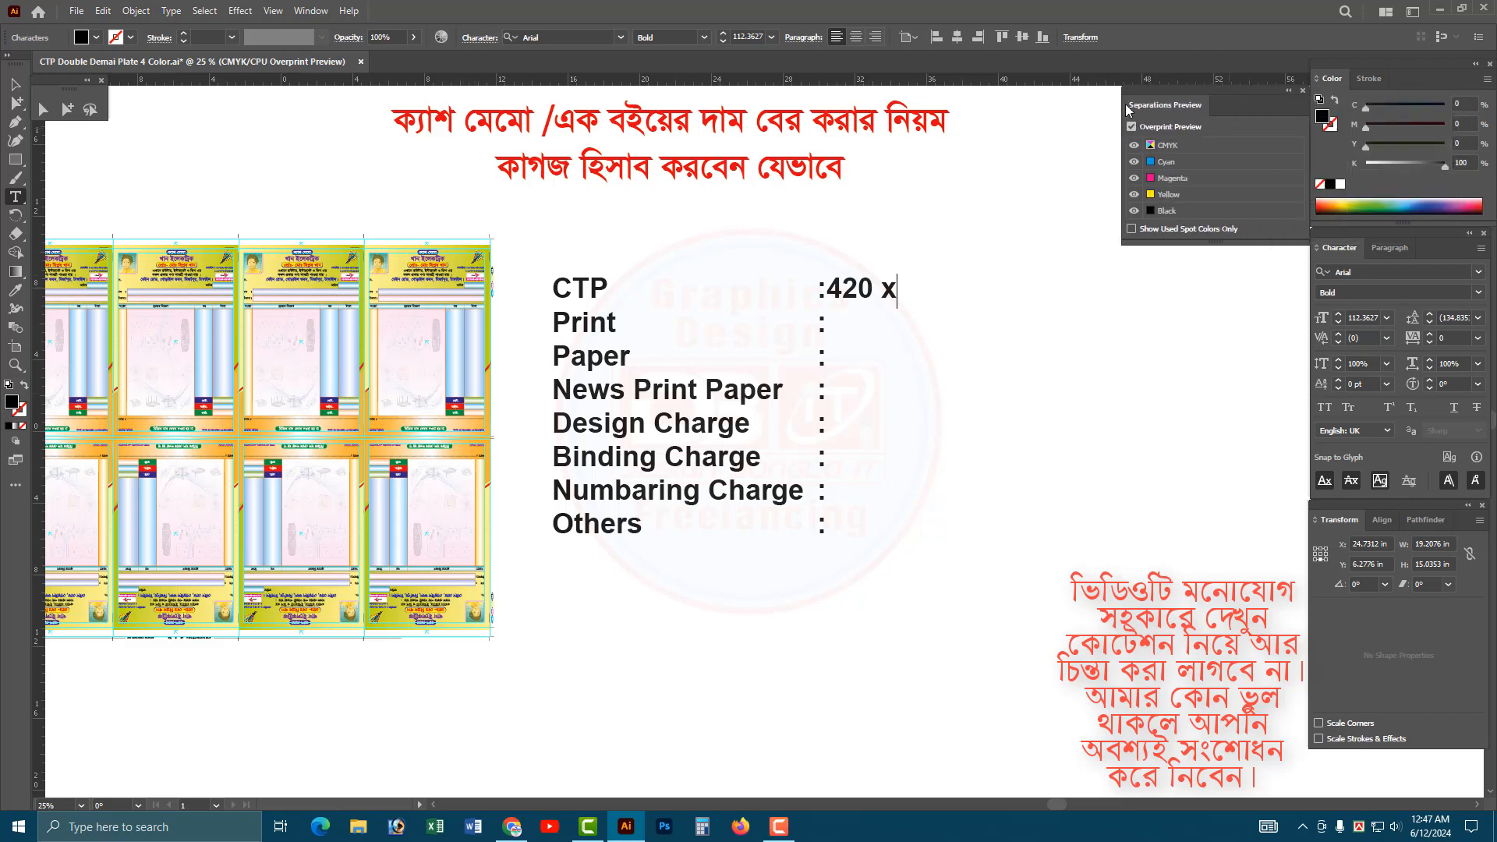
click(1134, 194)
click(1134, 178)
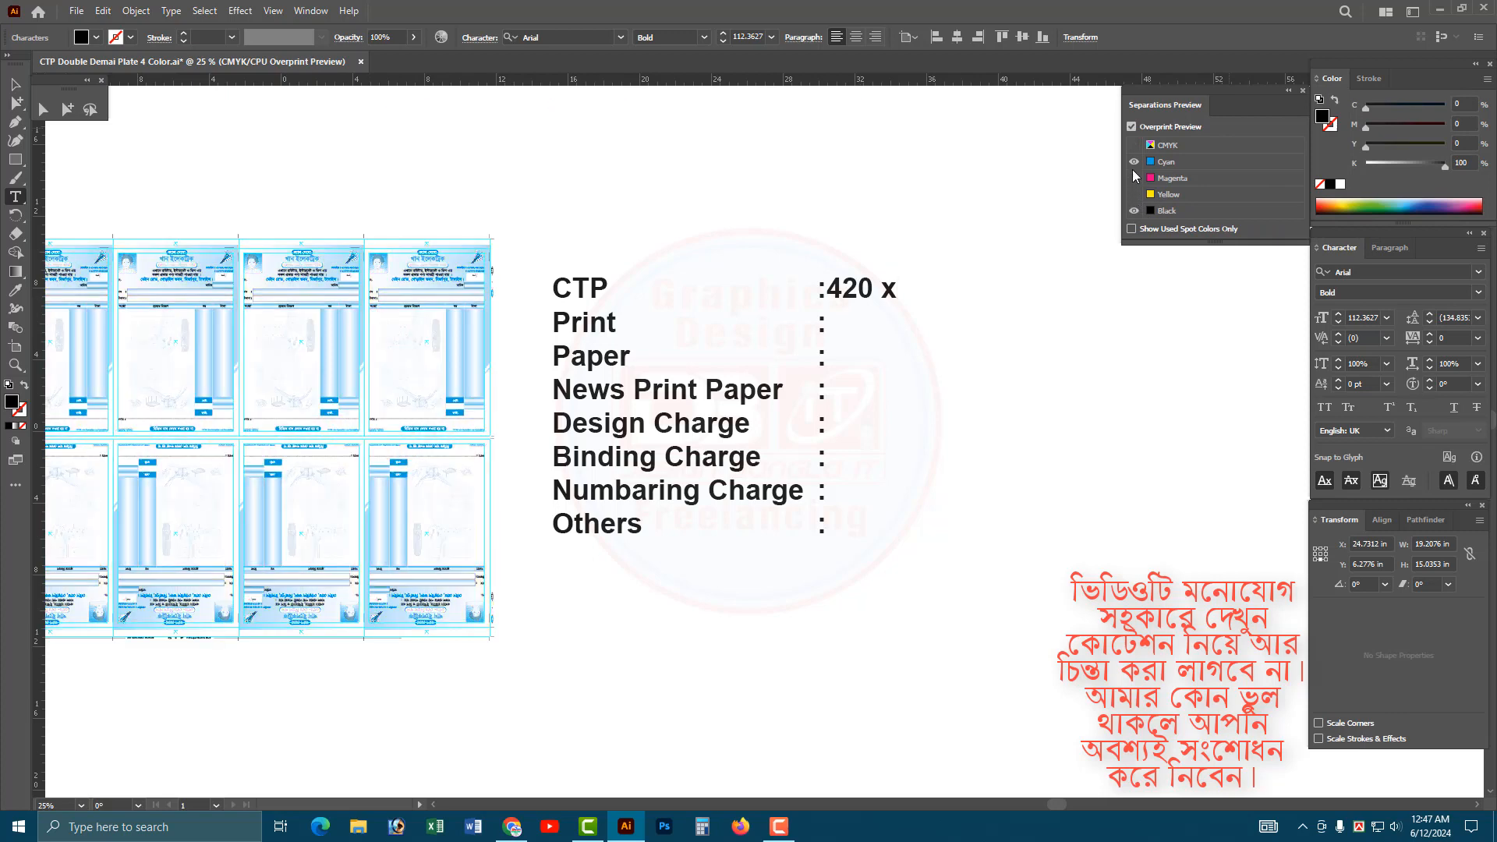
click(1134, 162)
click(1137, 150)
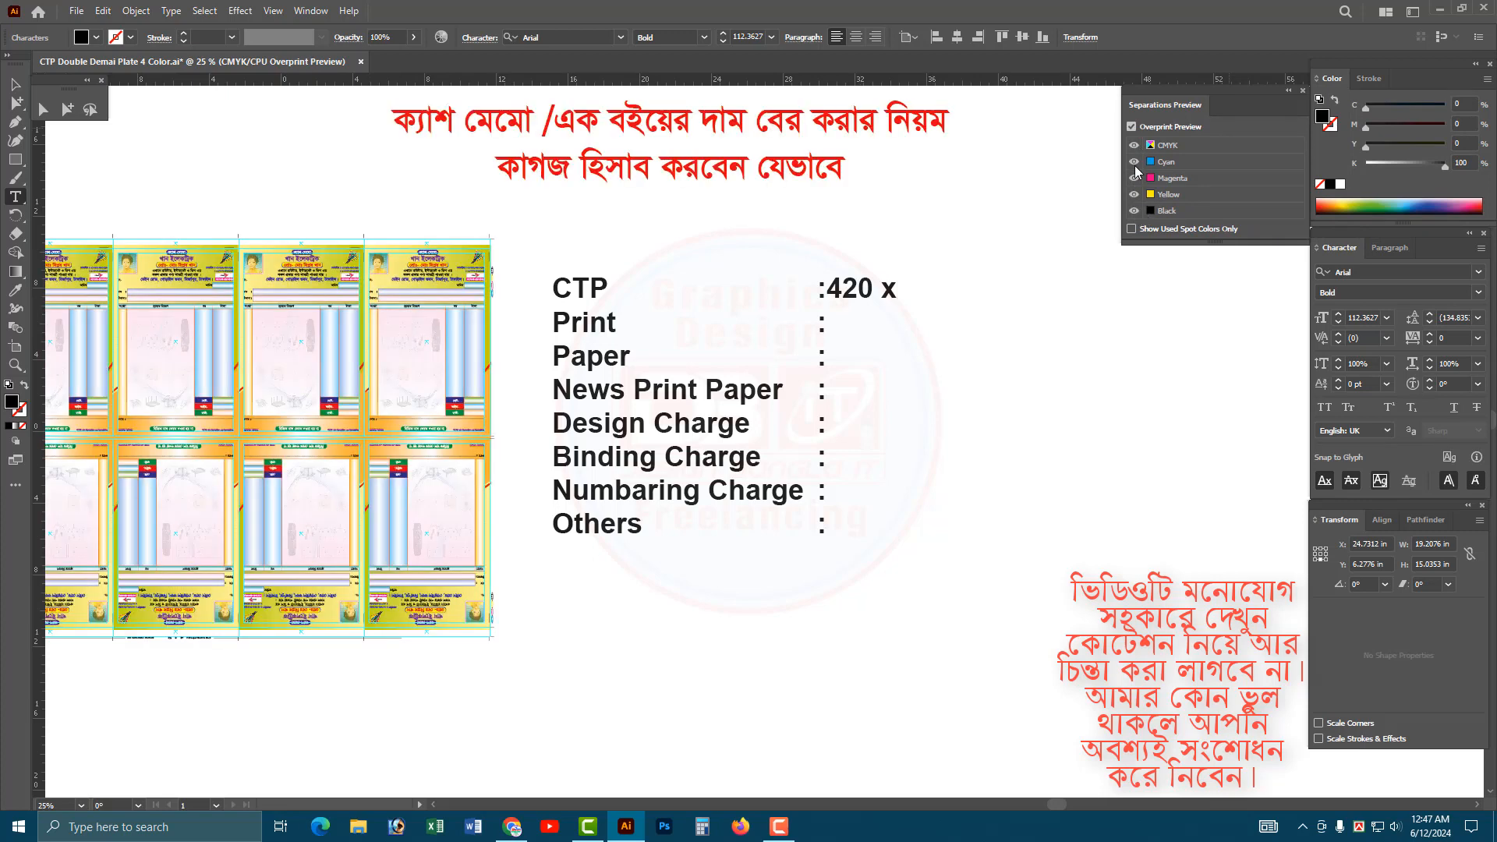
Complete the CTP line so it reads "420 x 4 = 1680/=".
text(4 = 08)
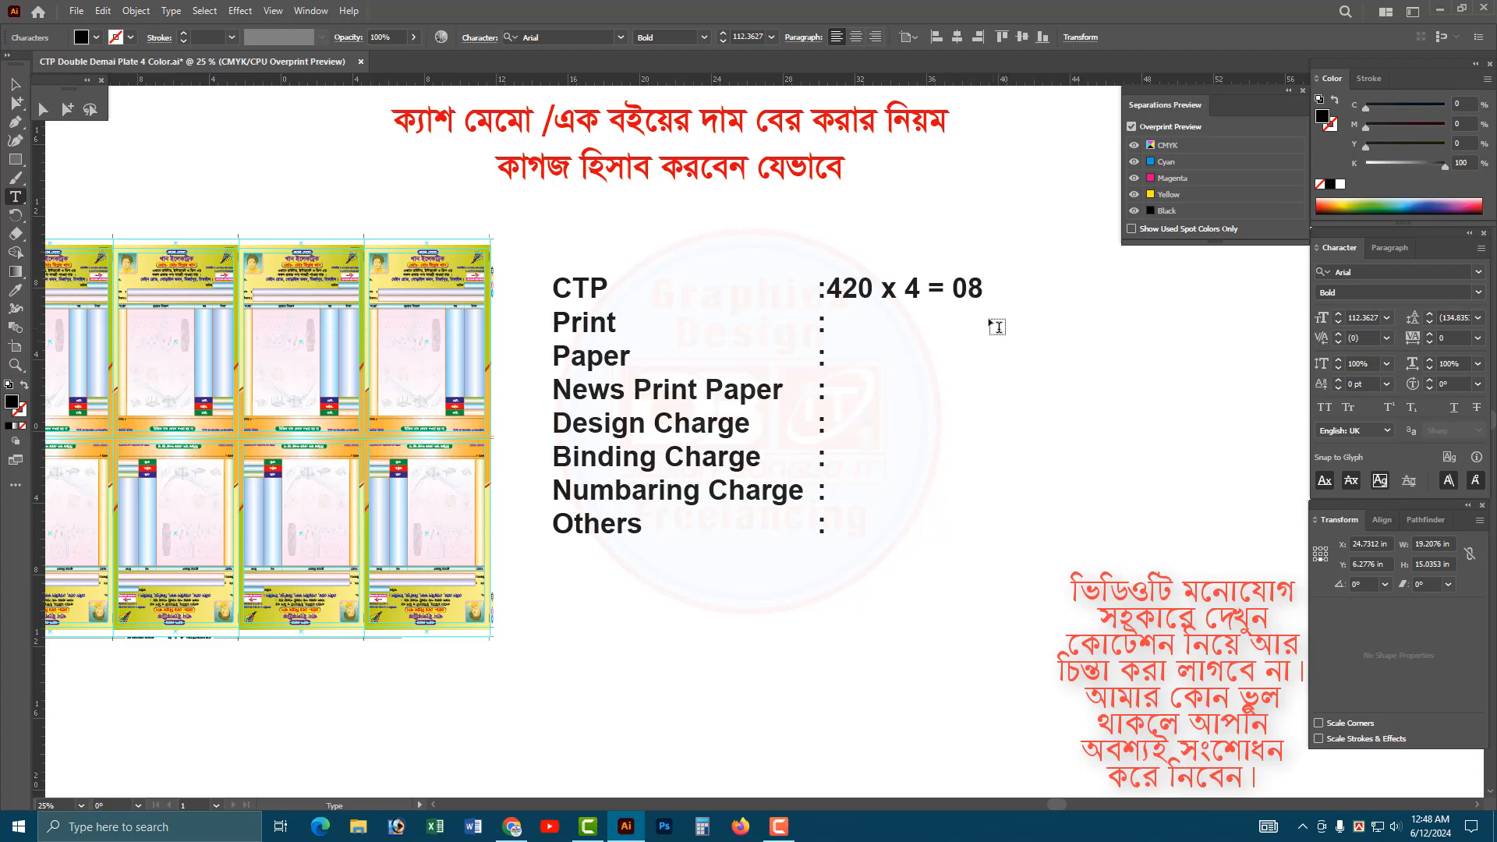
key(Left)
key(Left)
key(shift+Right)
key(shift+Right)
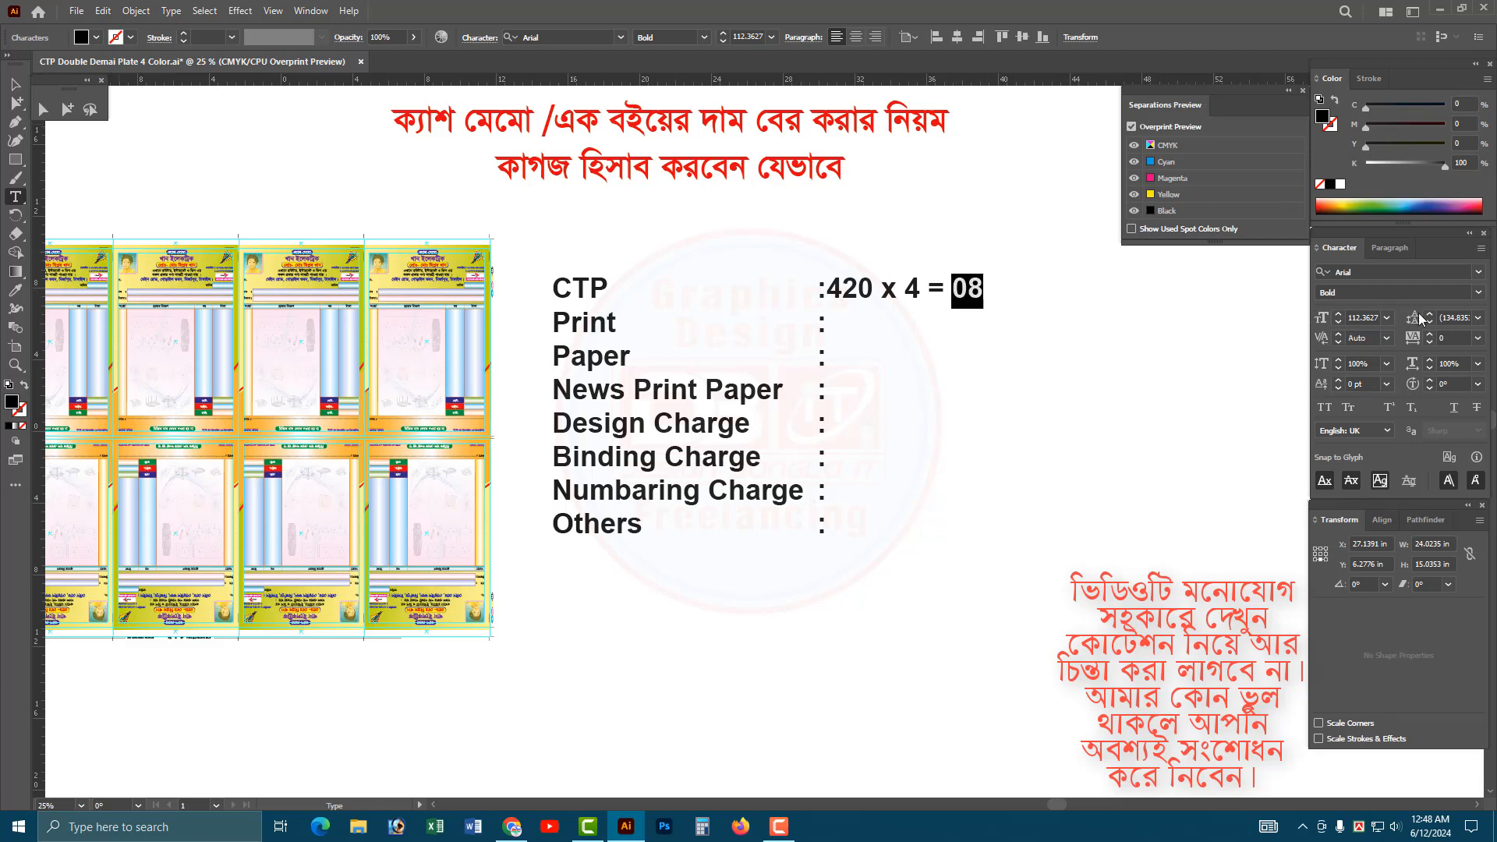
text(1680)
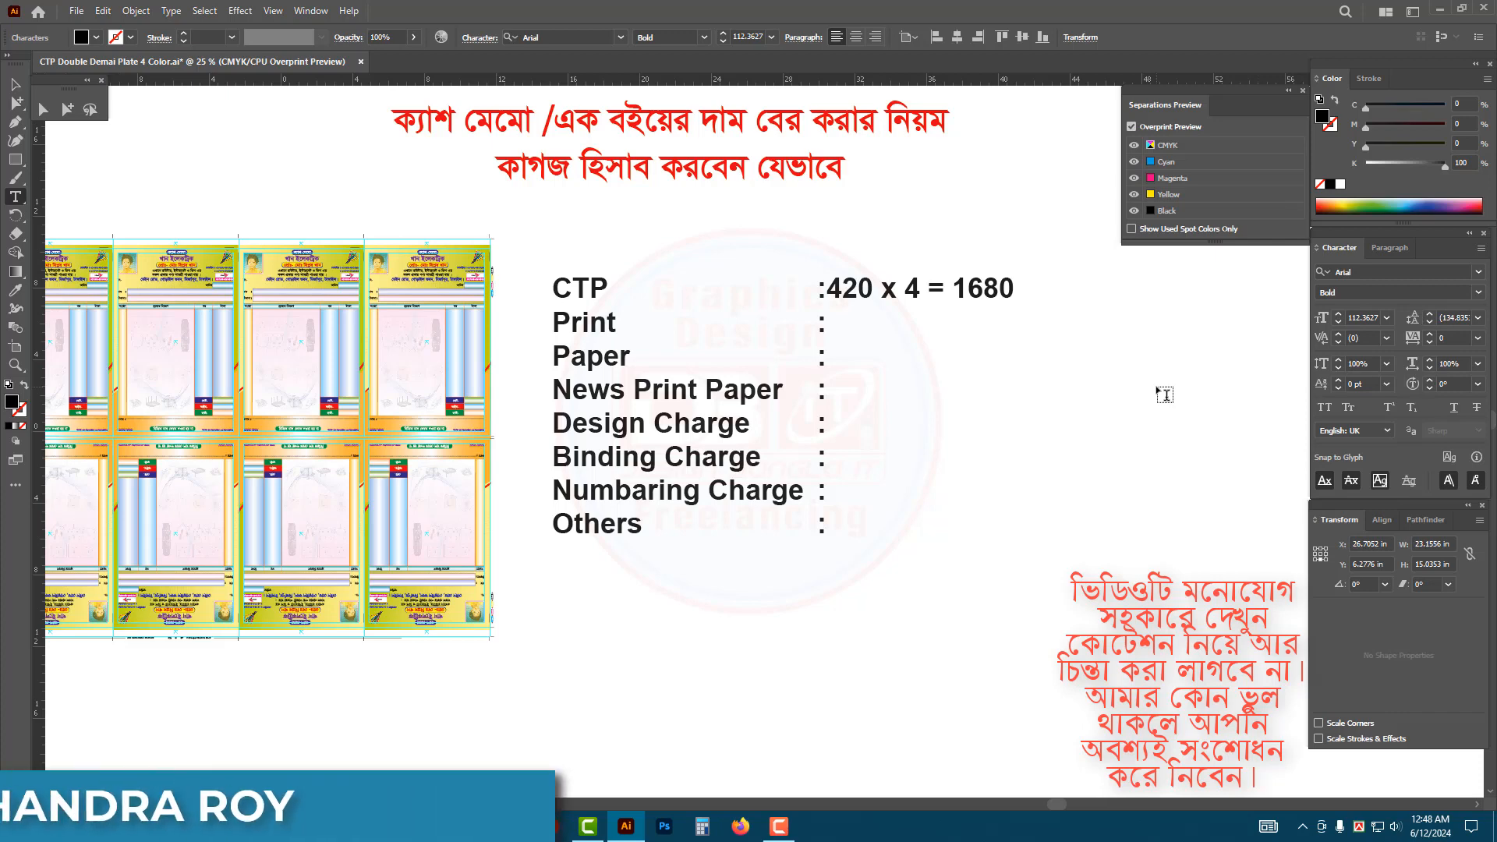
text(/=)
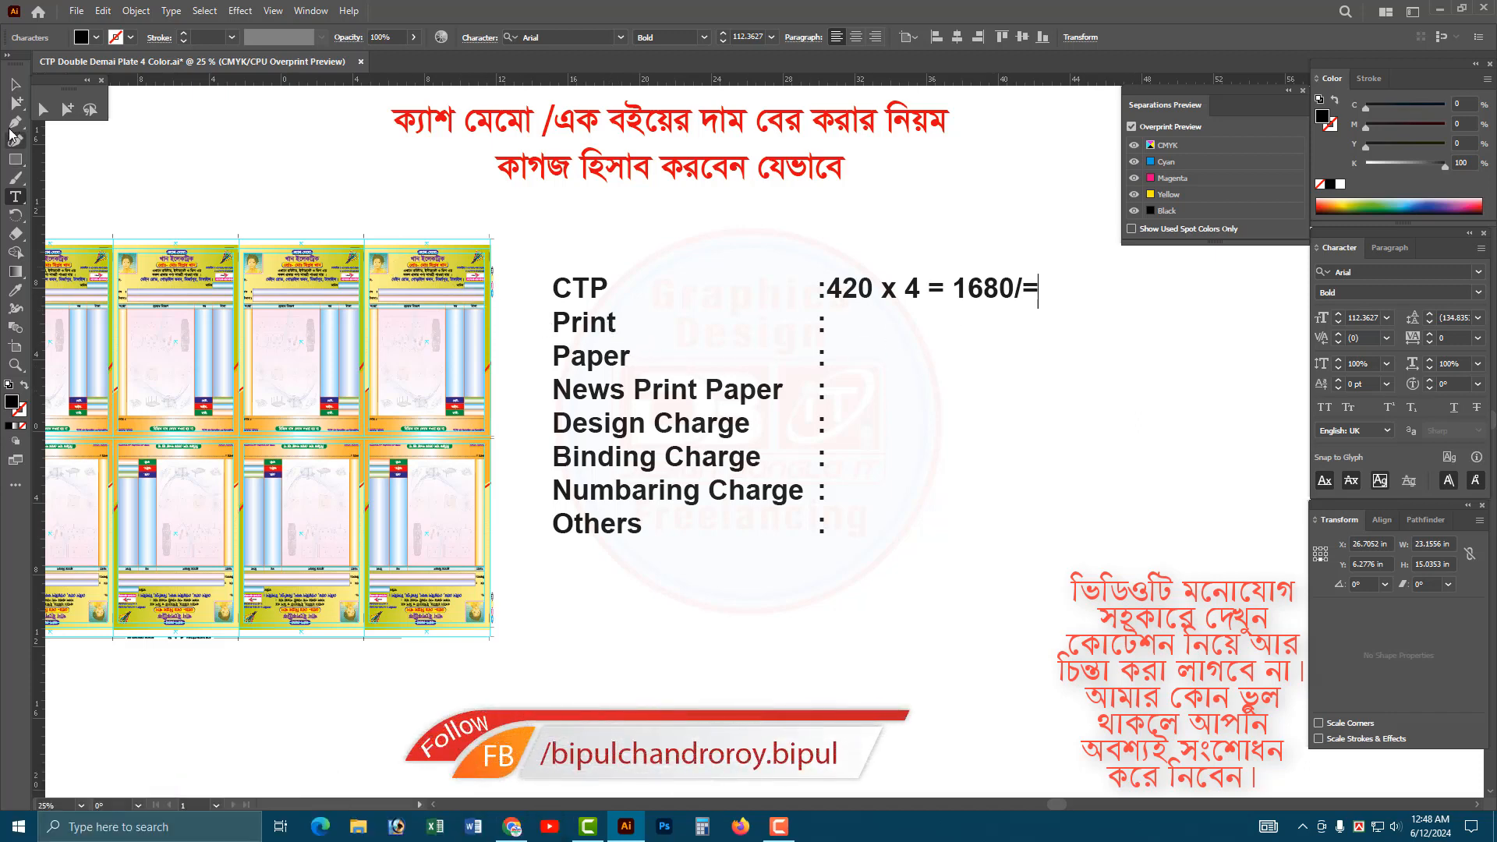
click(67, 111)
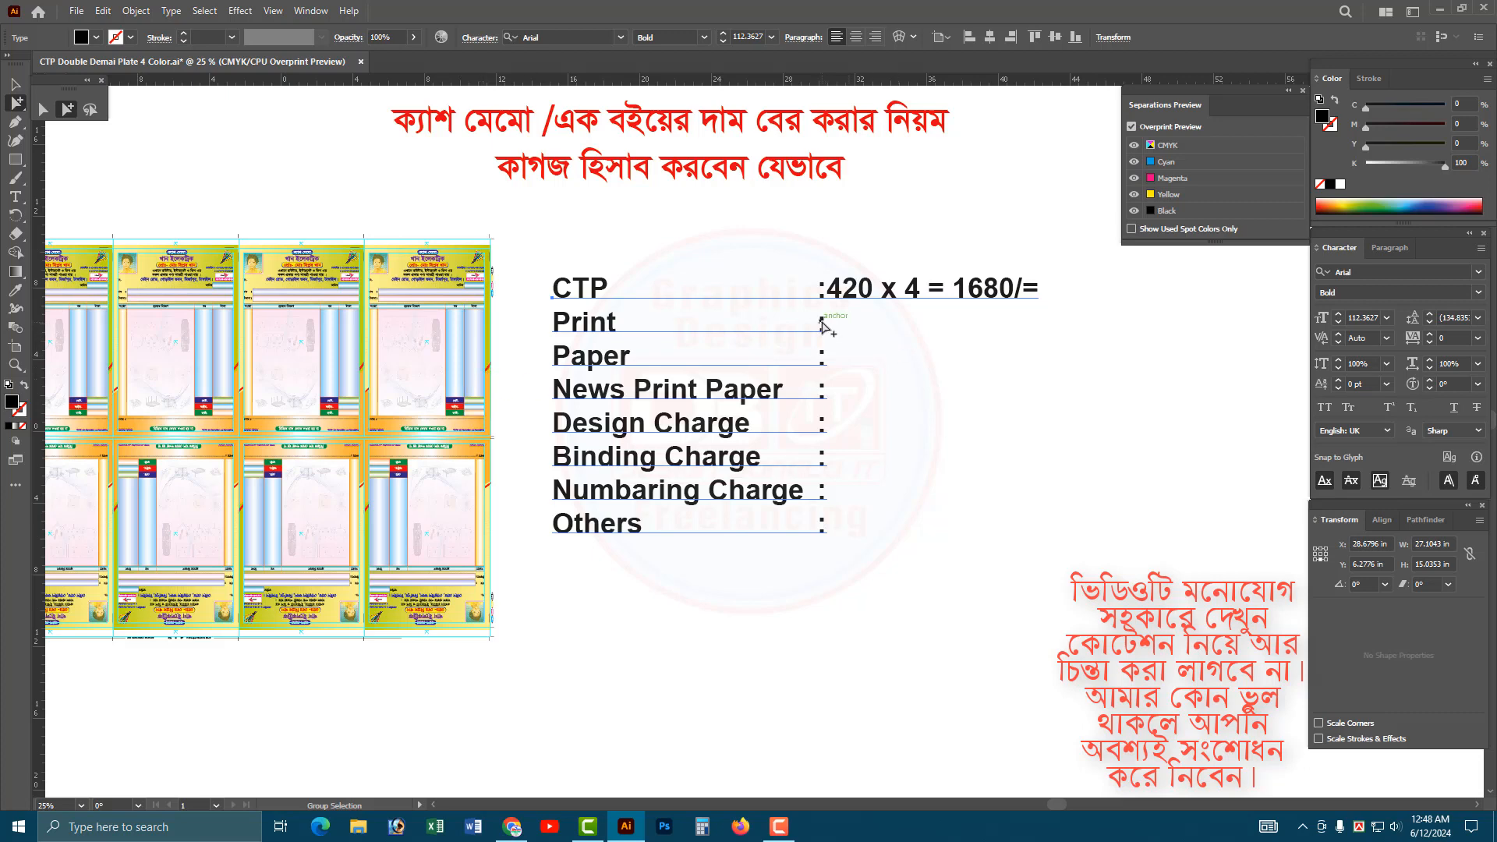
Enter "300 x 4 = 1200/=" after the colon in the Print line of the cost list.
key(t)
click(820, 328)
key(Right)
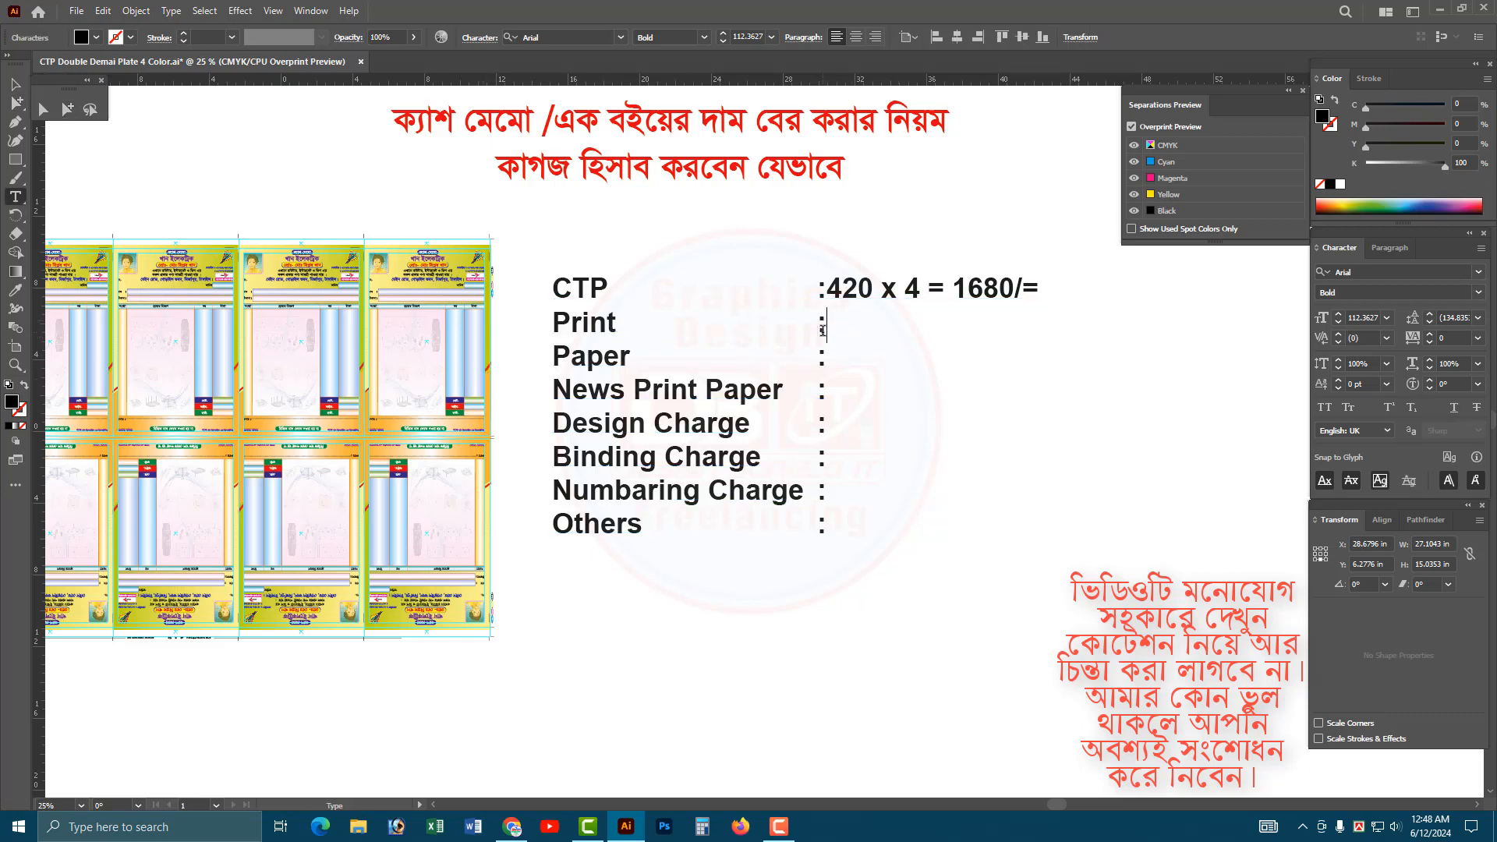
text(300 x )
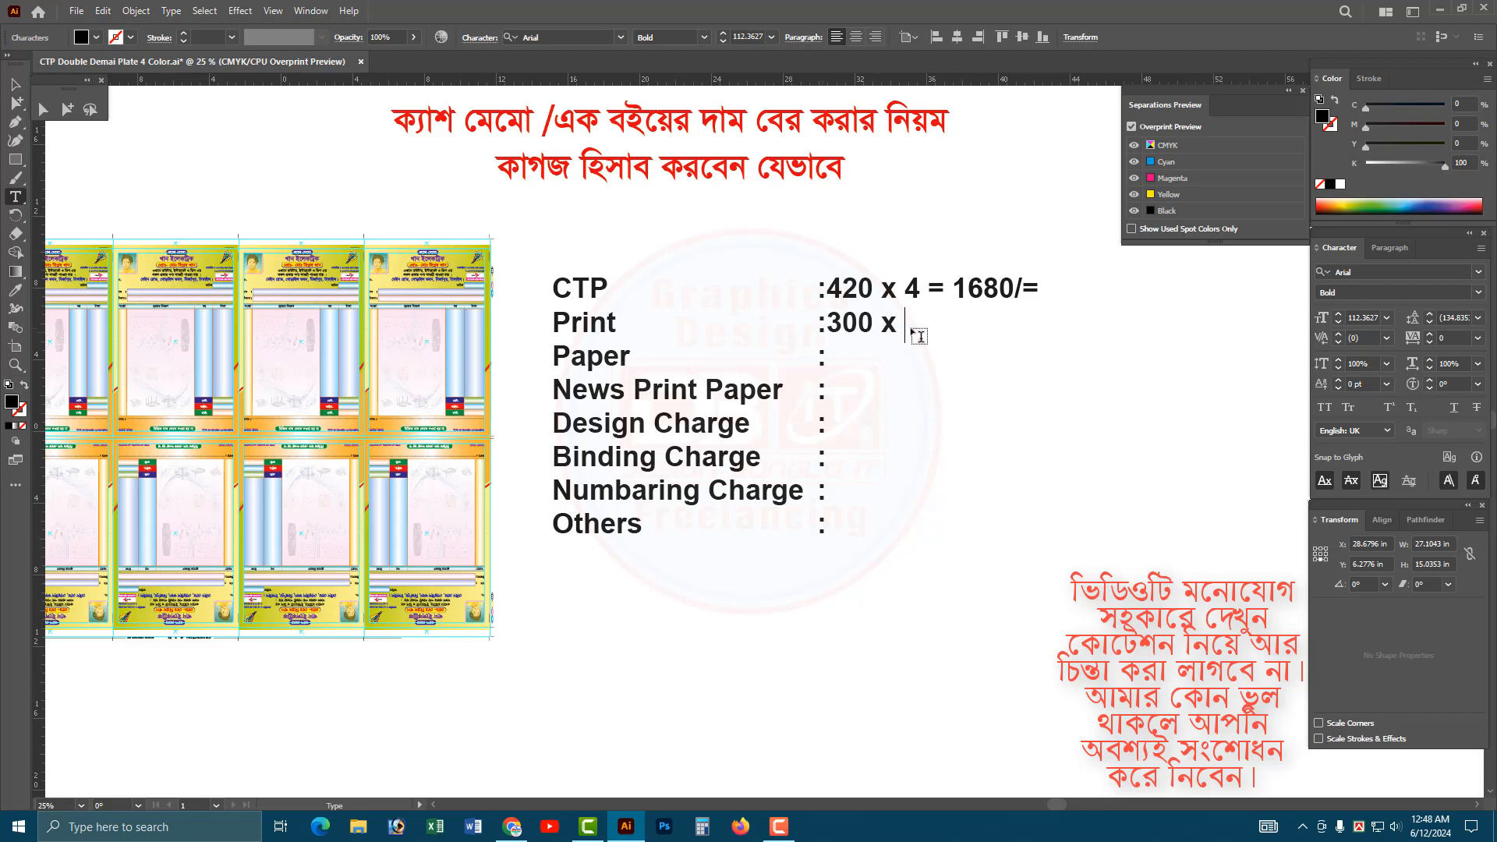
text(4 = 1200)
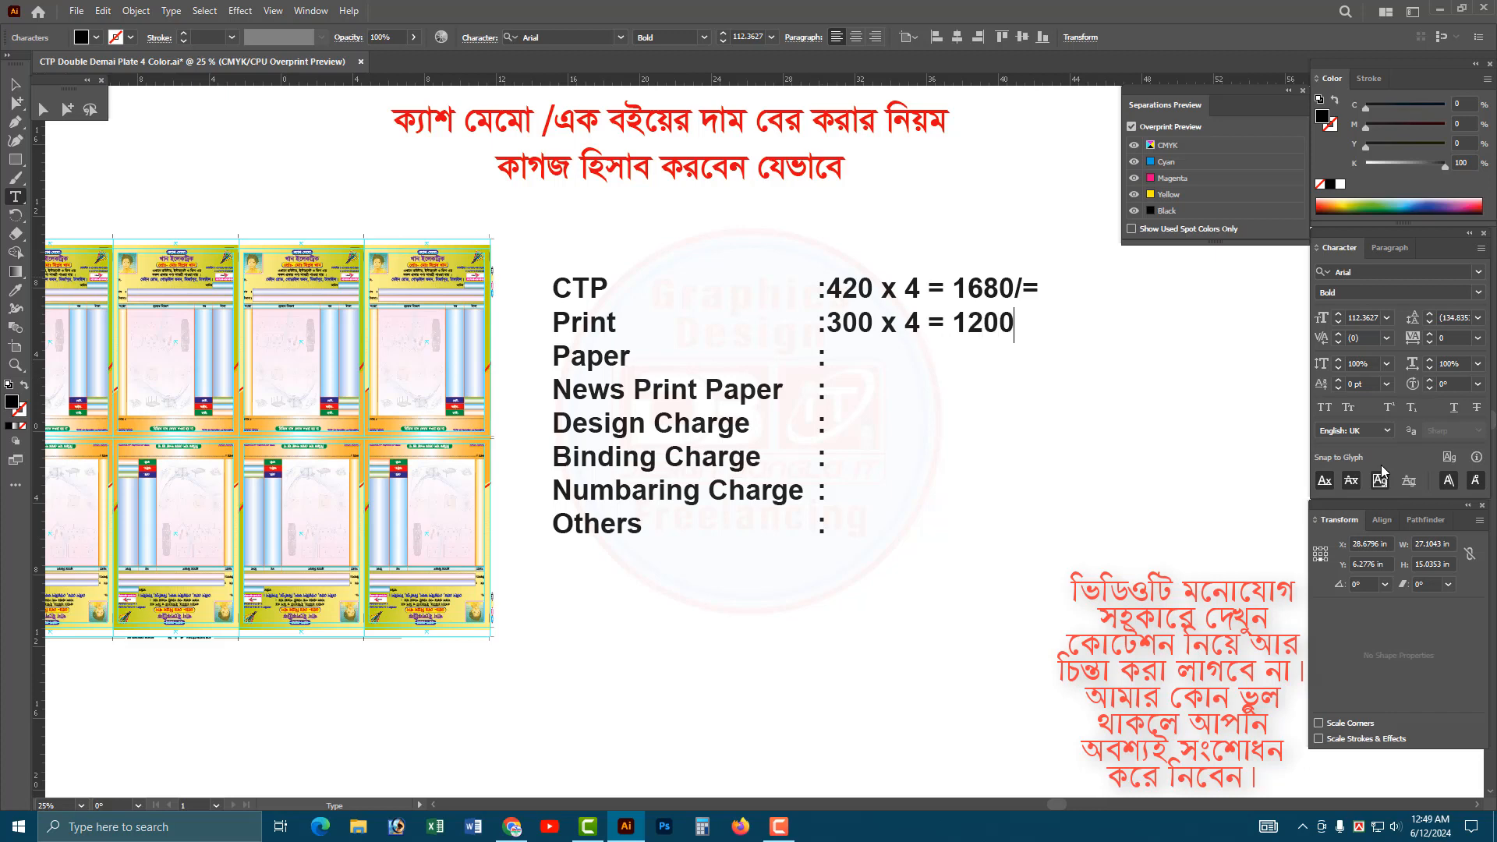
text(/=)
key(Down)
key(Escape)
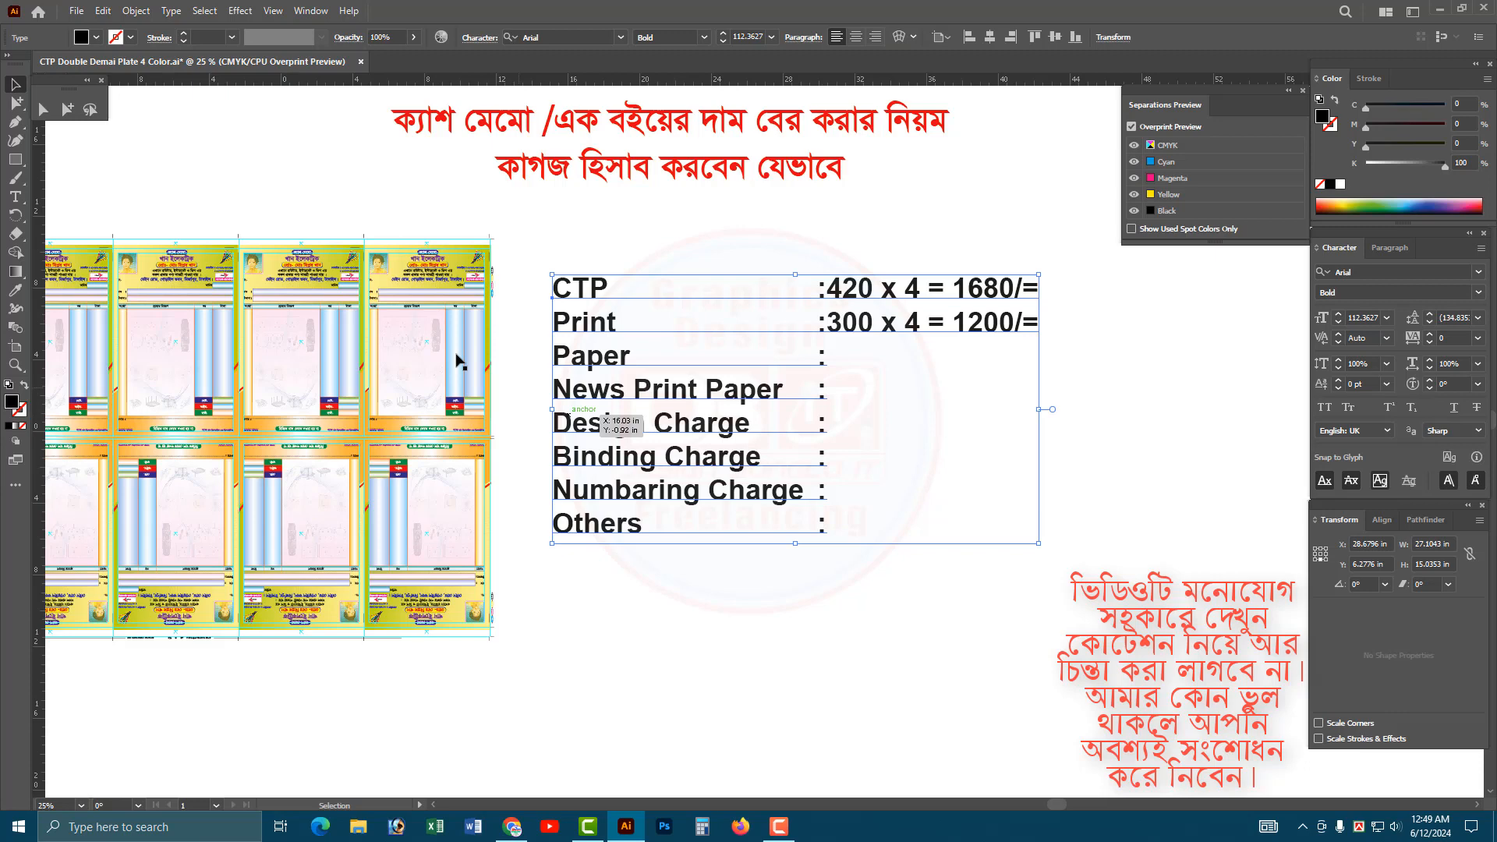
click(410, 327)
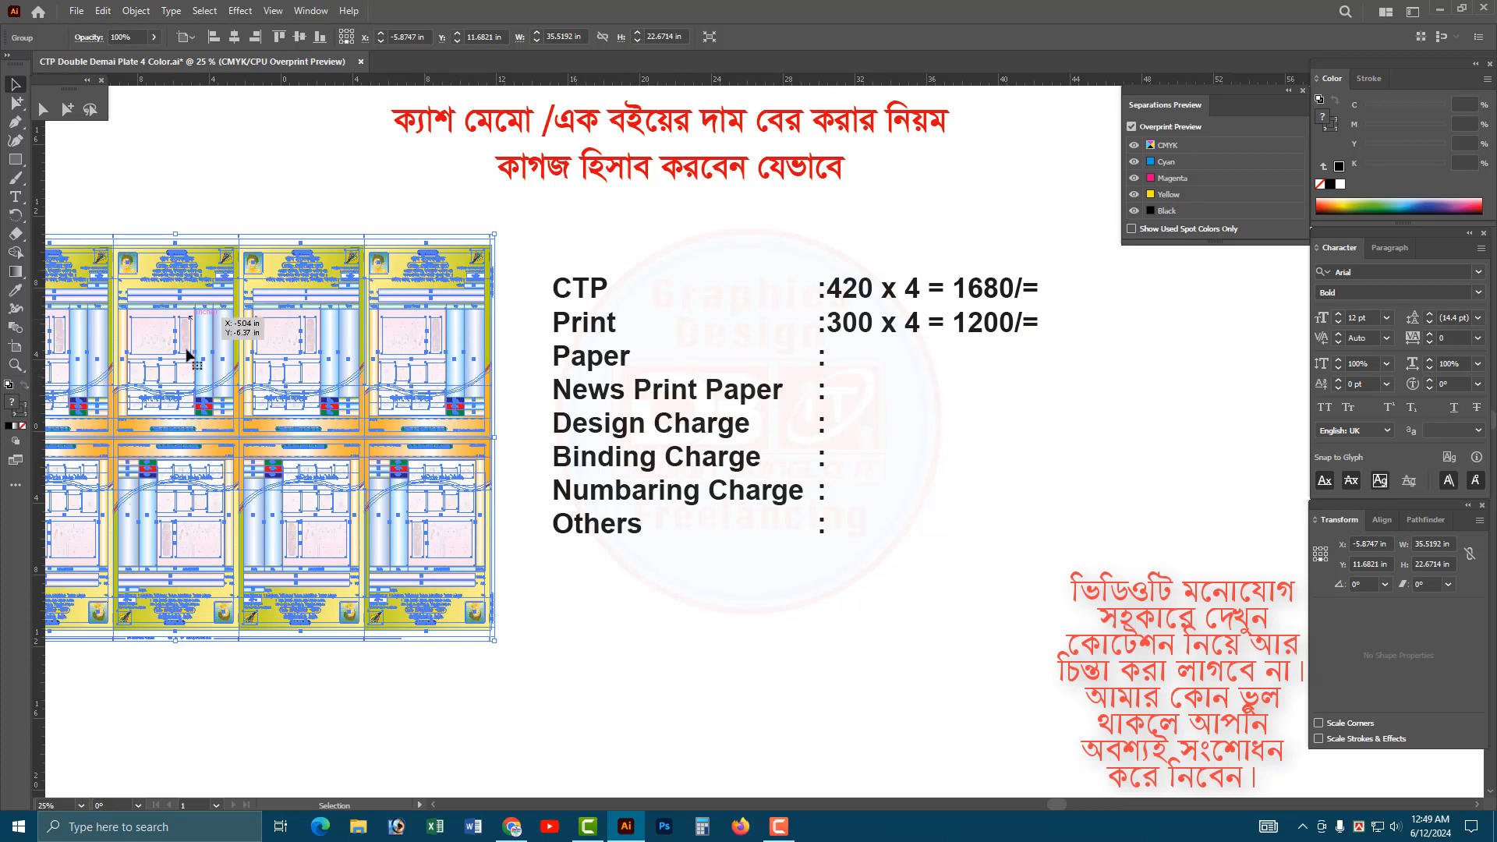
key(space)
drag(506, 440, 814, 434)
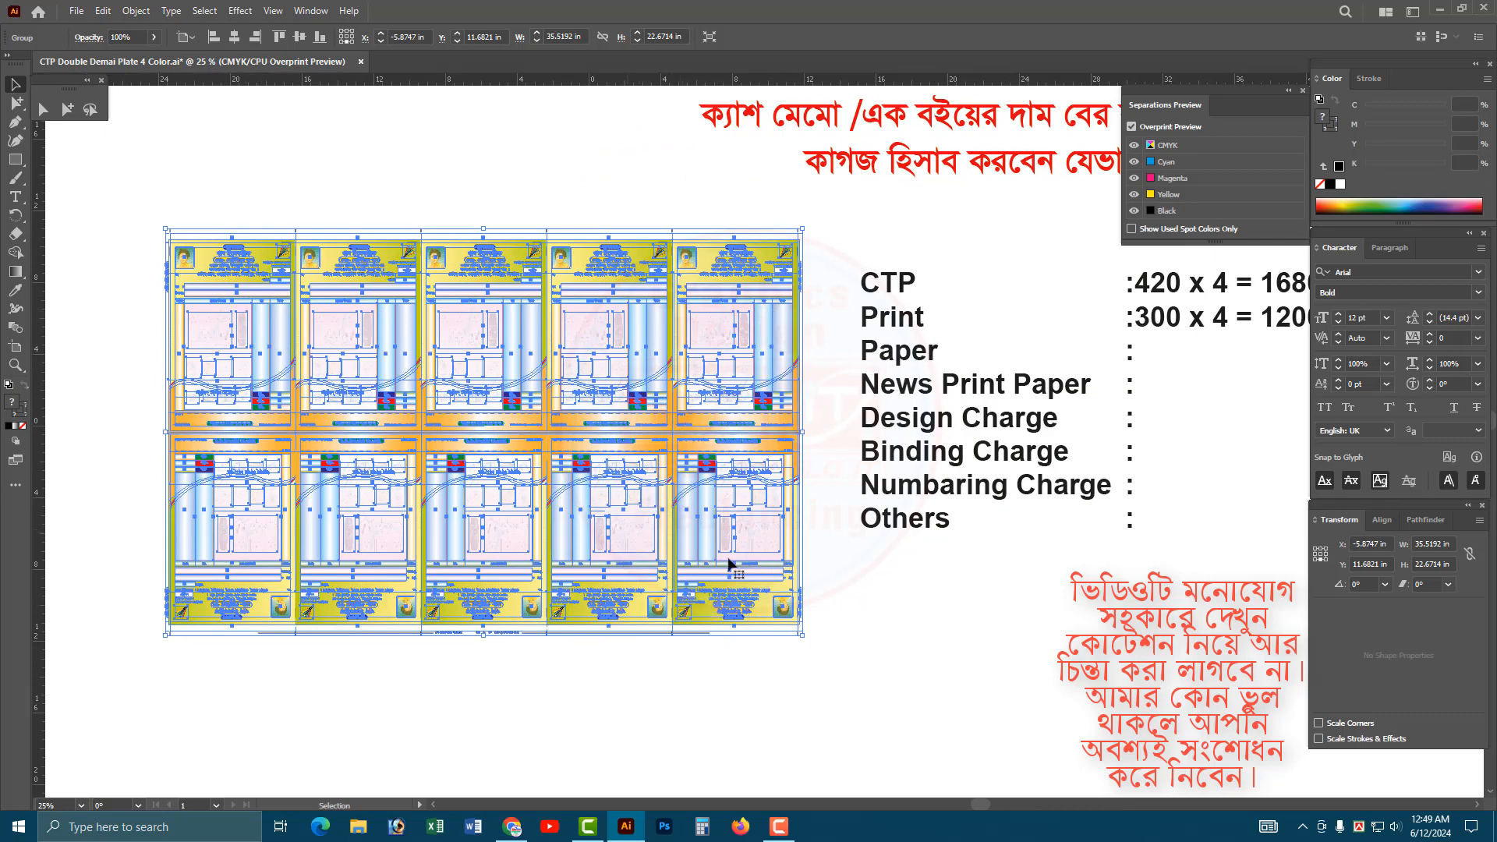
key(ctrl+space)
drag(964, 574, 710, 581)
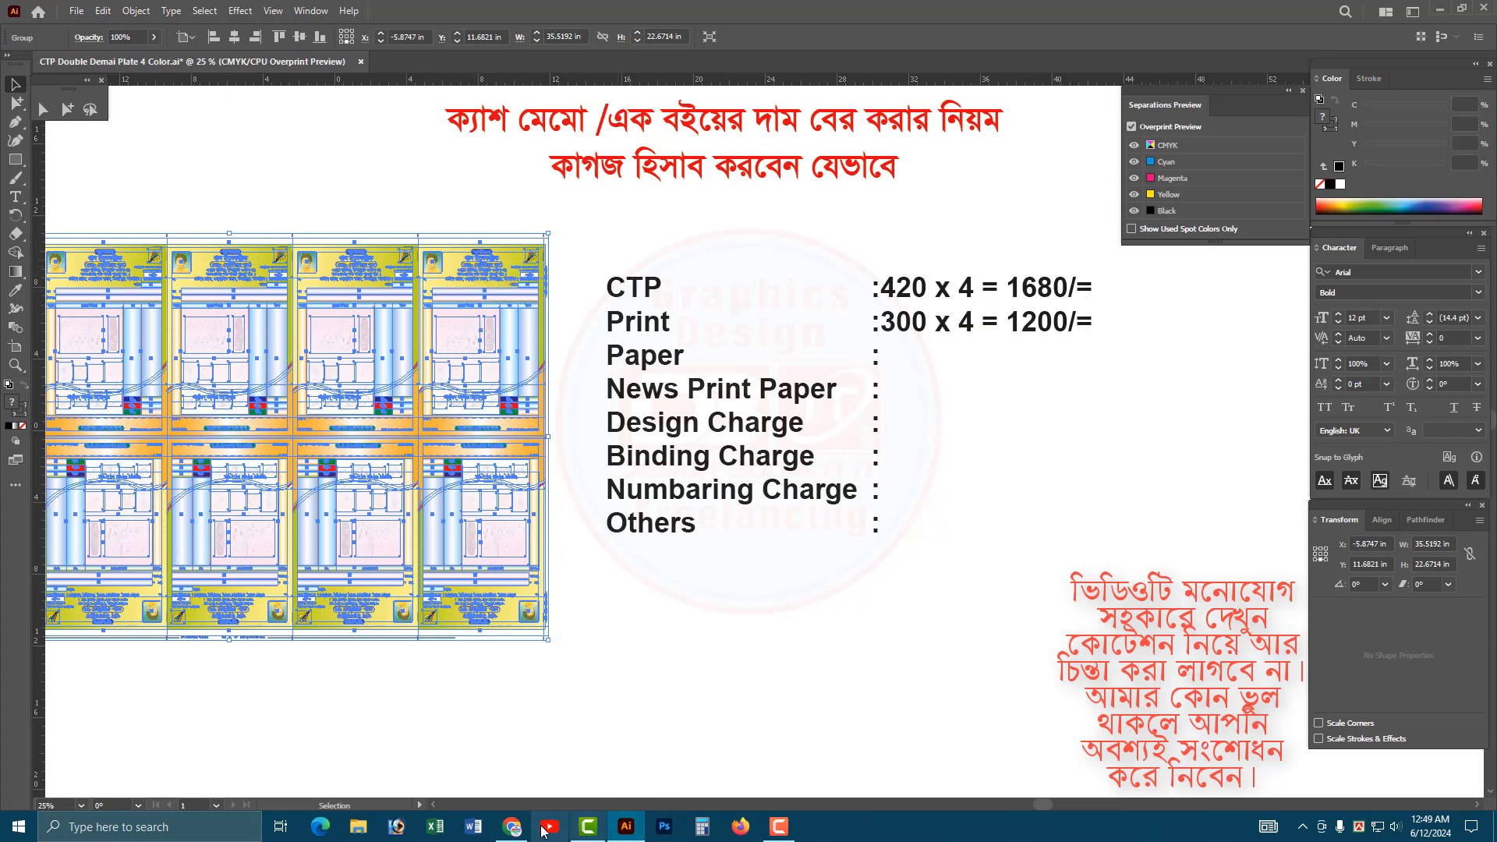
Switch to Calculator, place it beside the cost list and multiply 100 by 10.
click(701, 828)
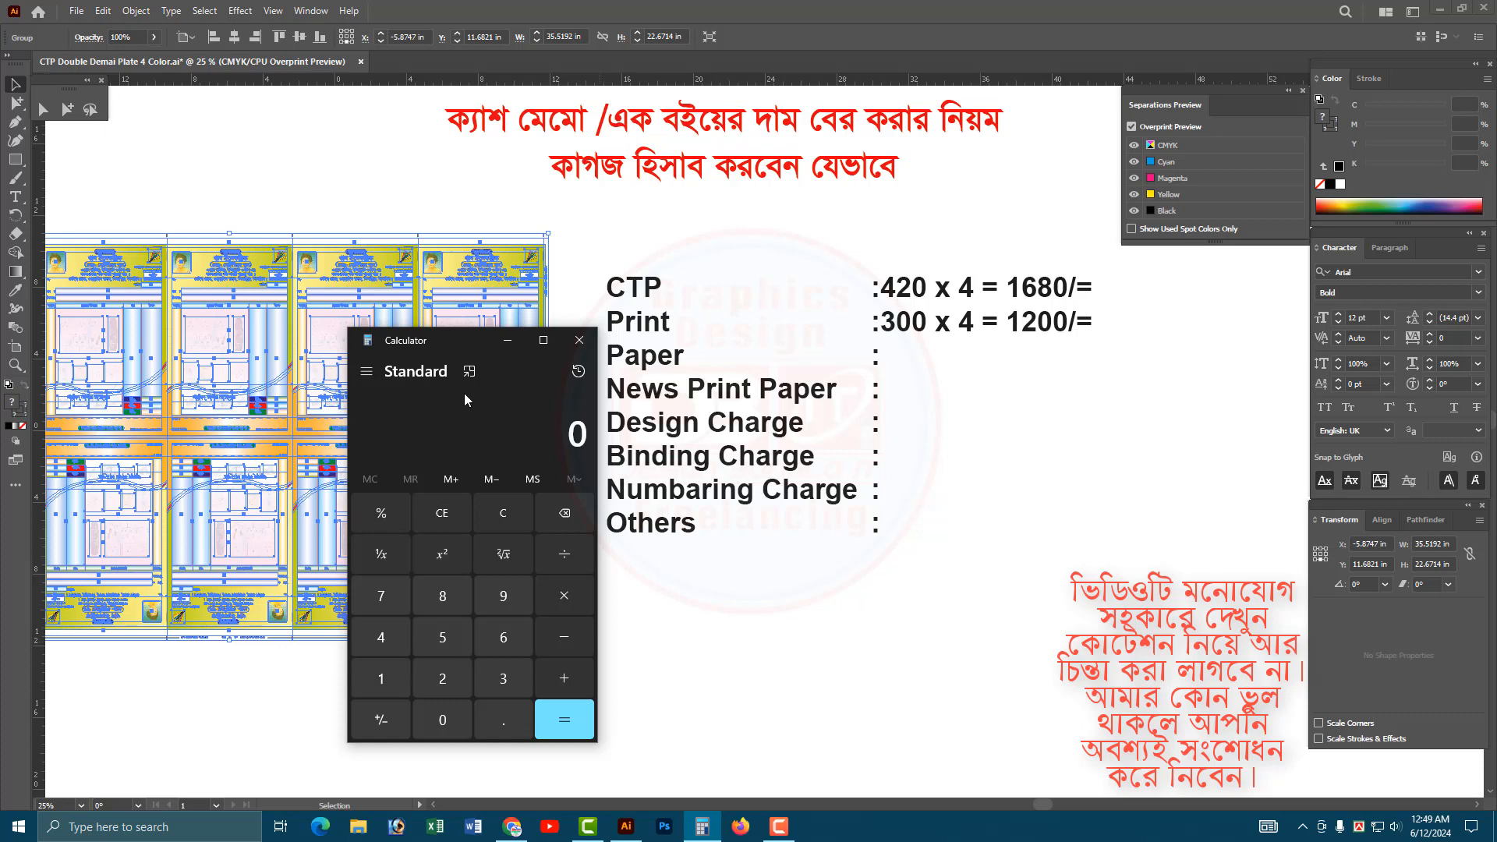
drag(467, 348, 629, 322)
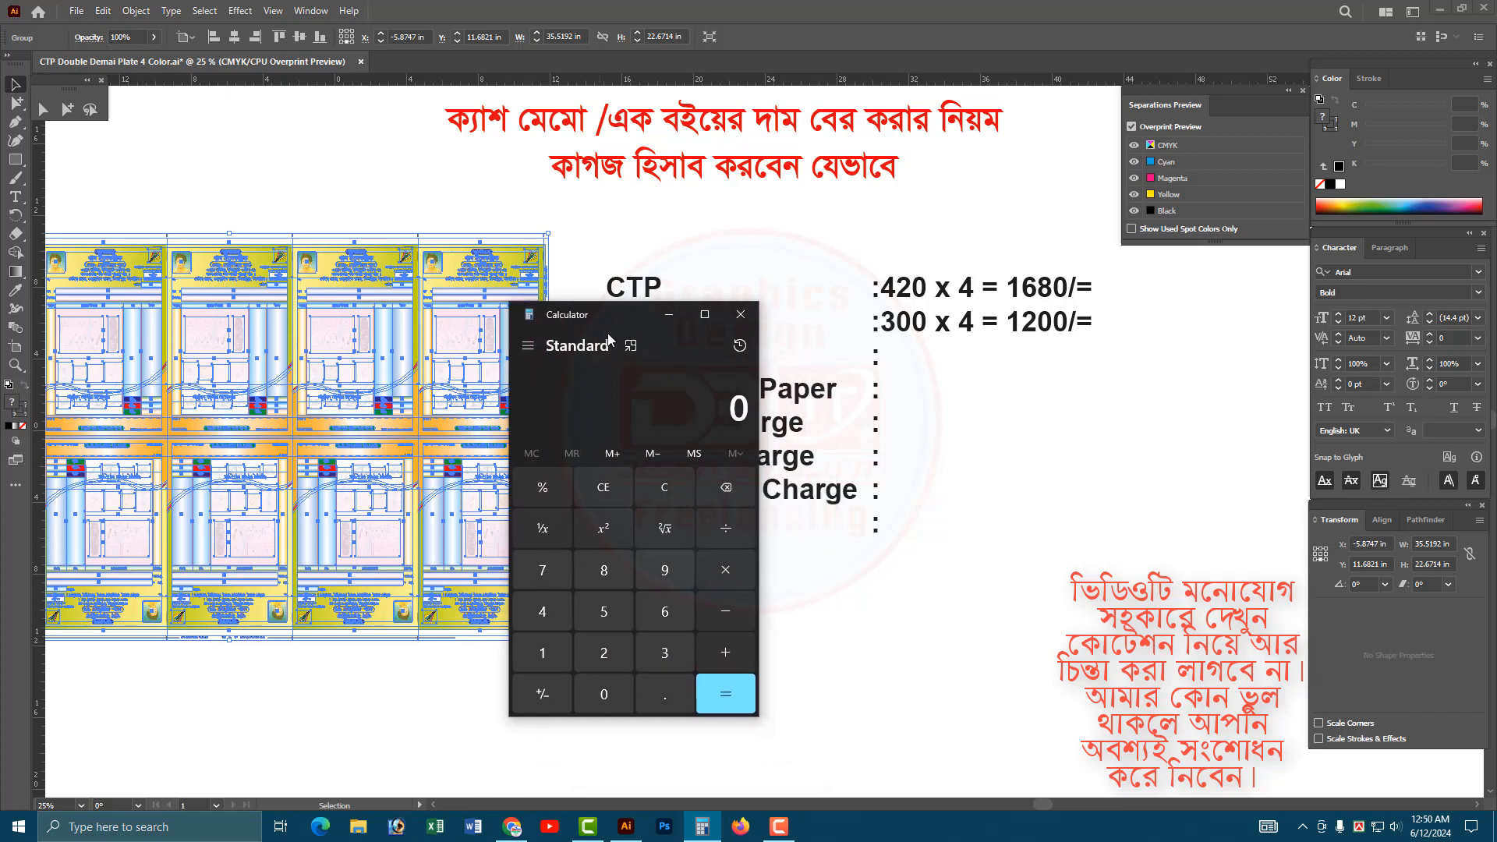
drag(609, 319, 494, 261)
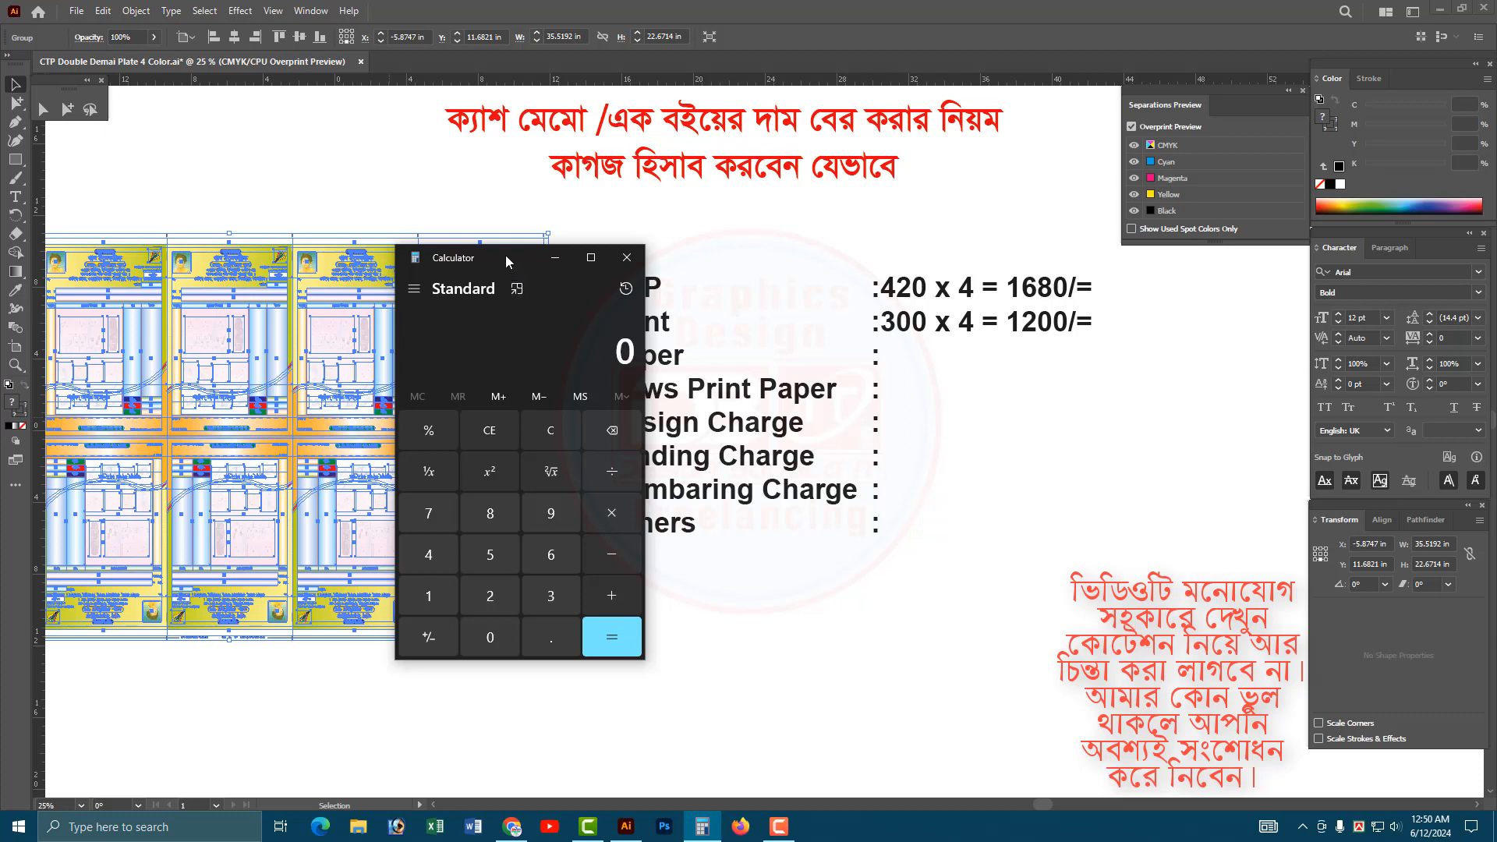
drag(507, 259, 429, 281)
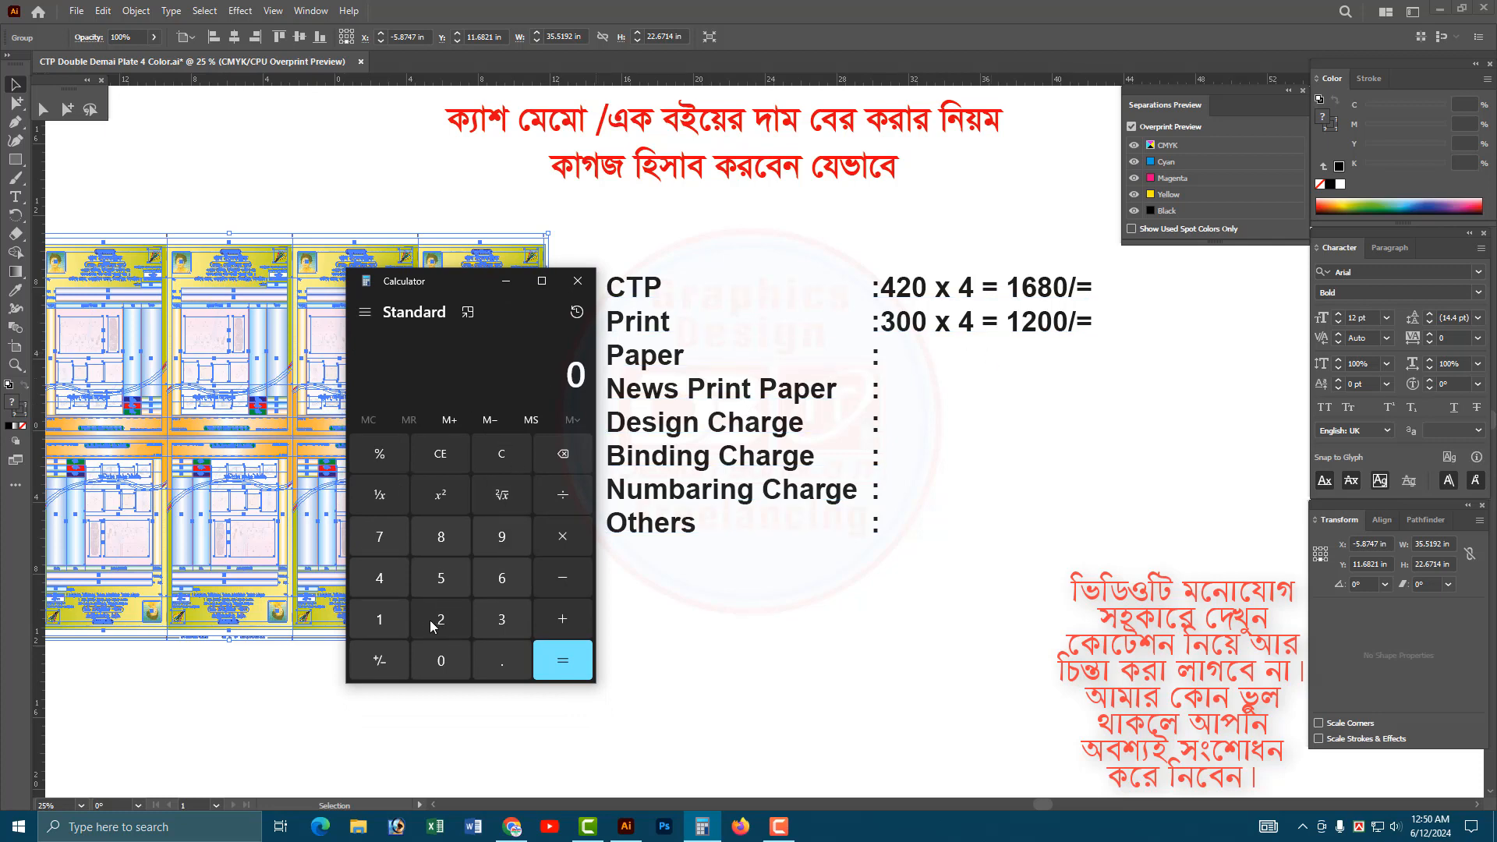
click(380, 619)
double_click(441, 660)
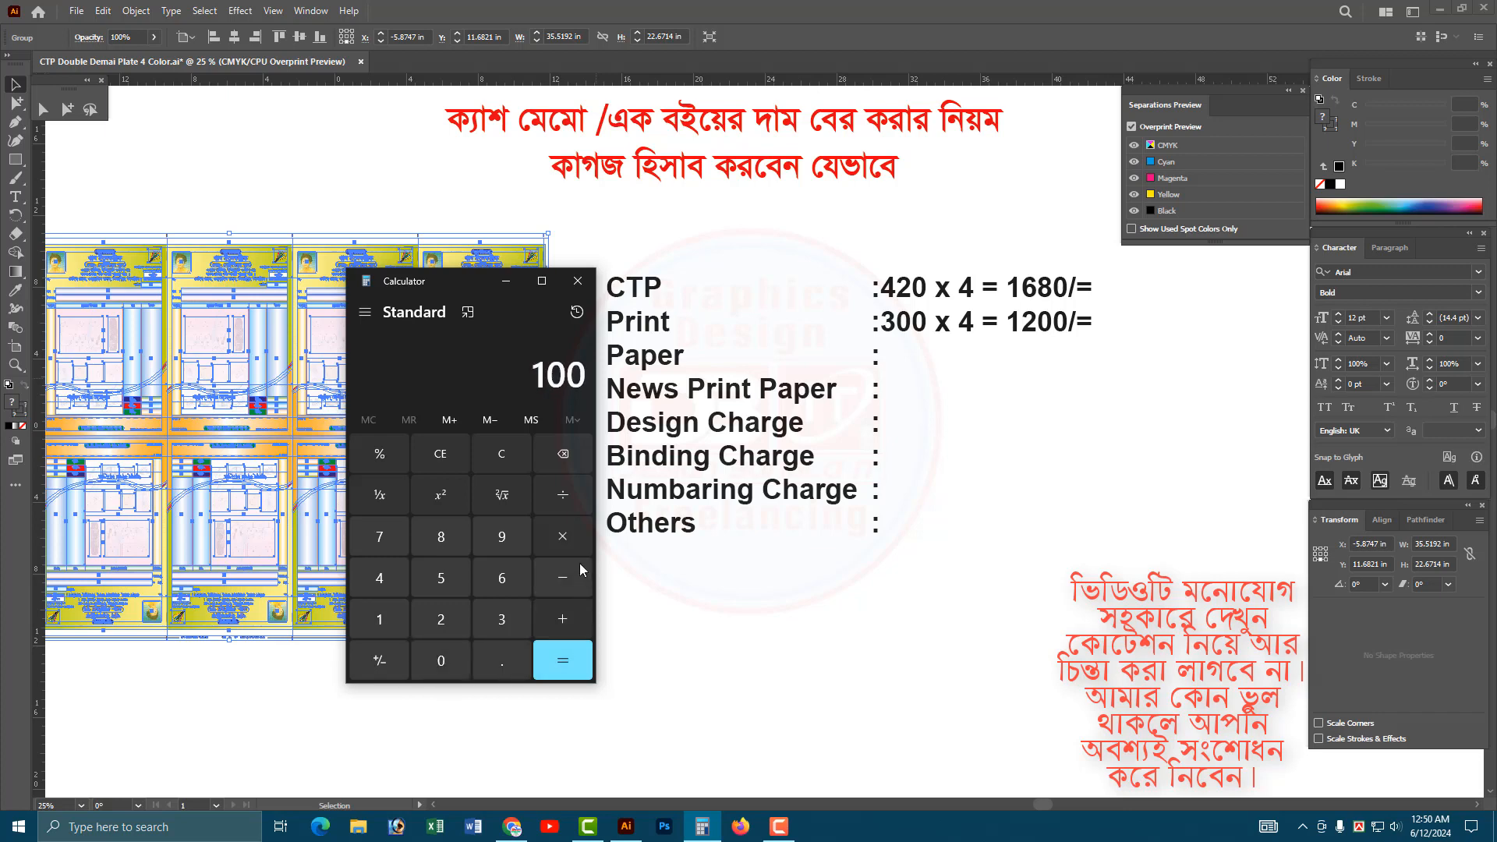
click(563, 538)
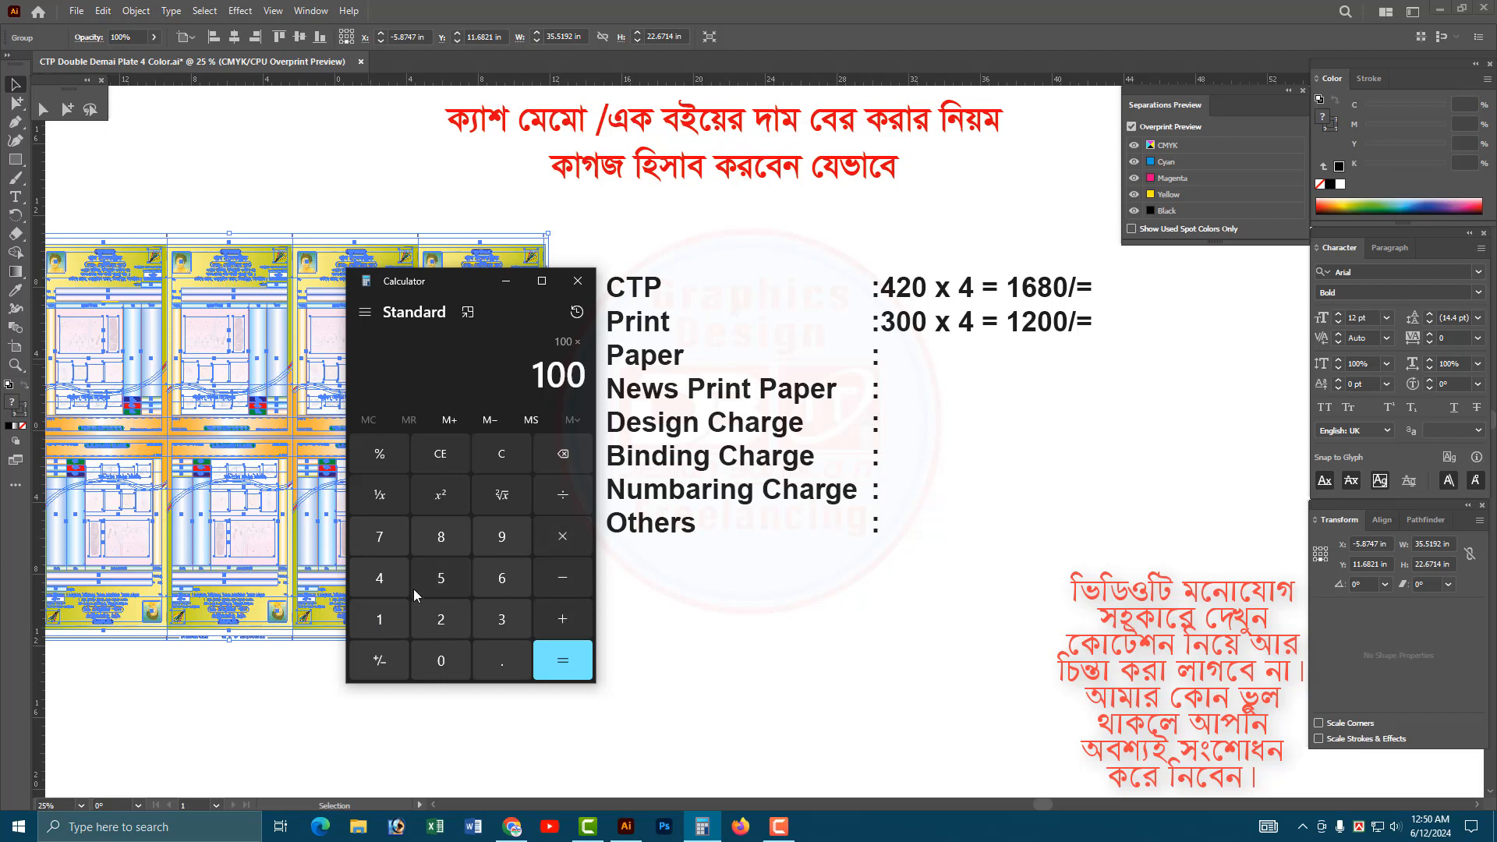
click(379, 618)
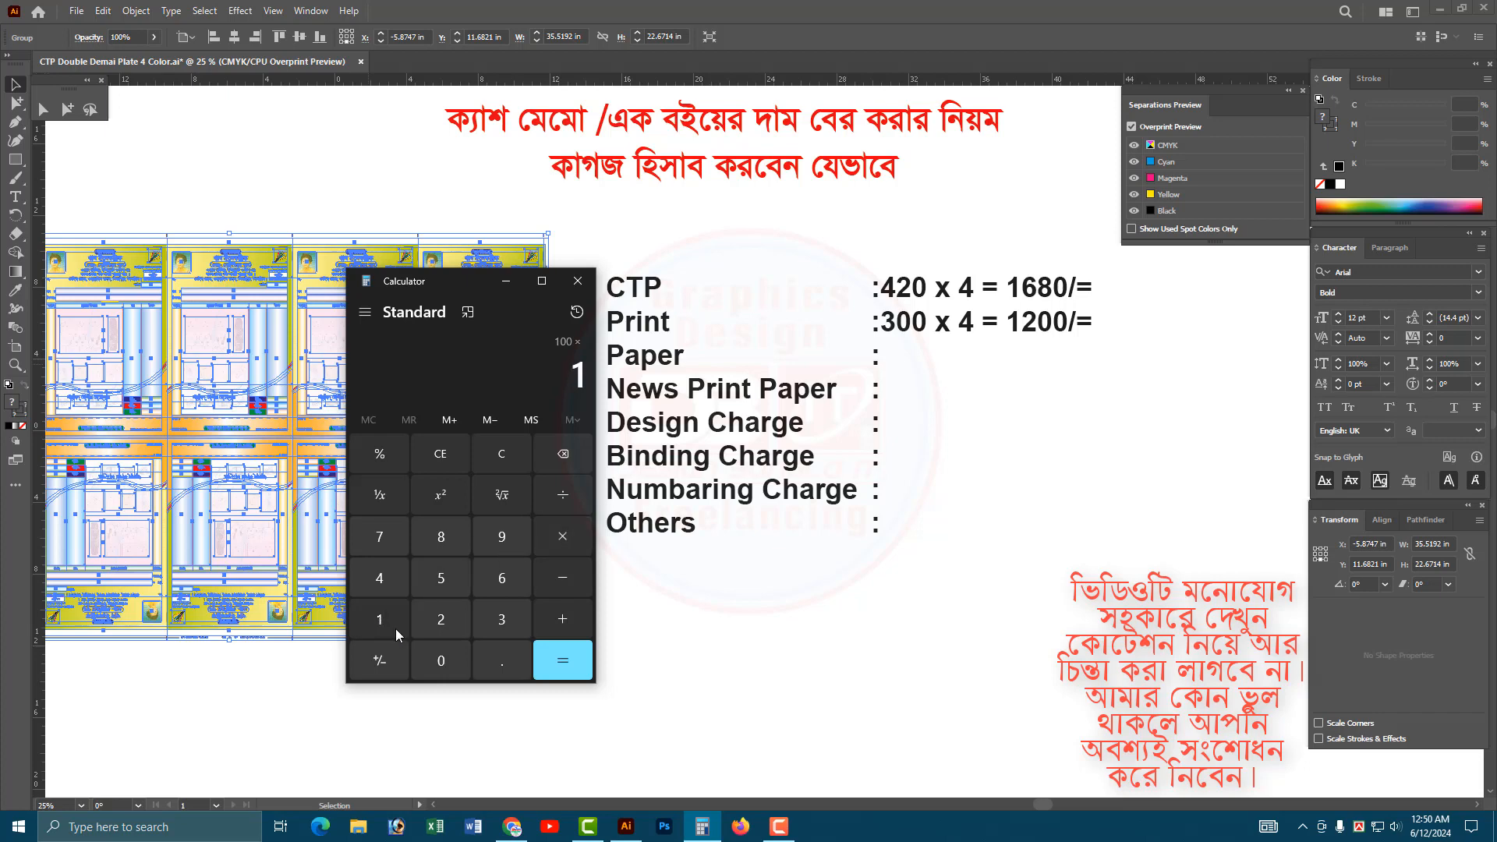
click(438, 659)
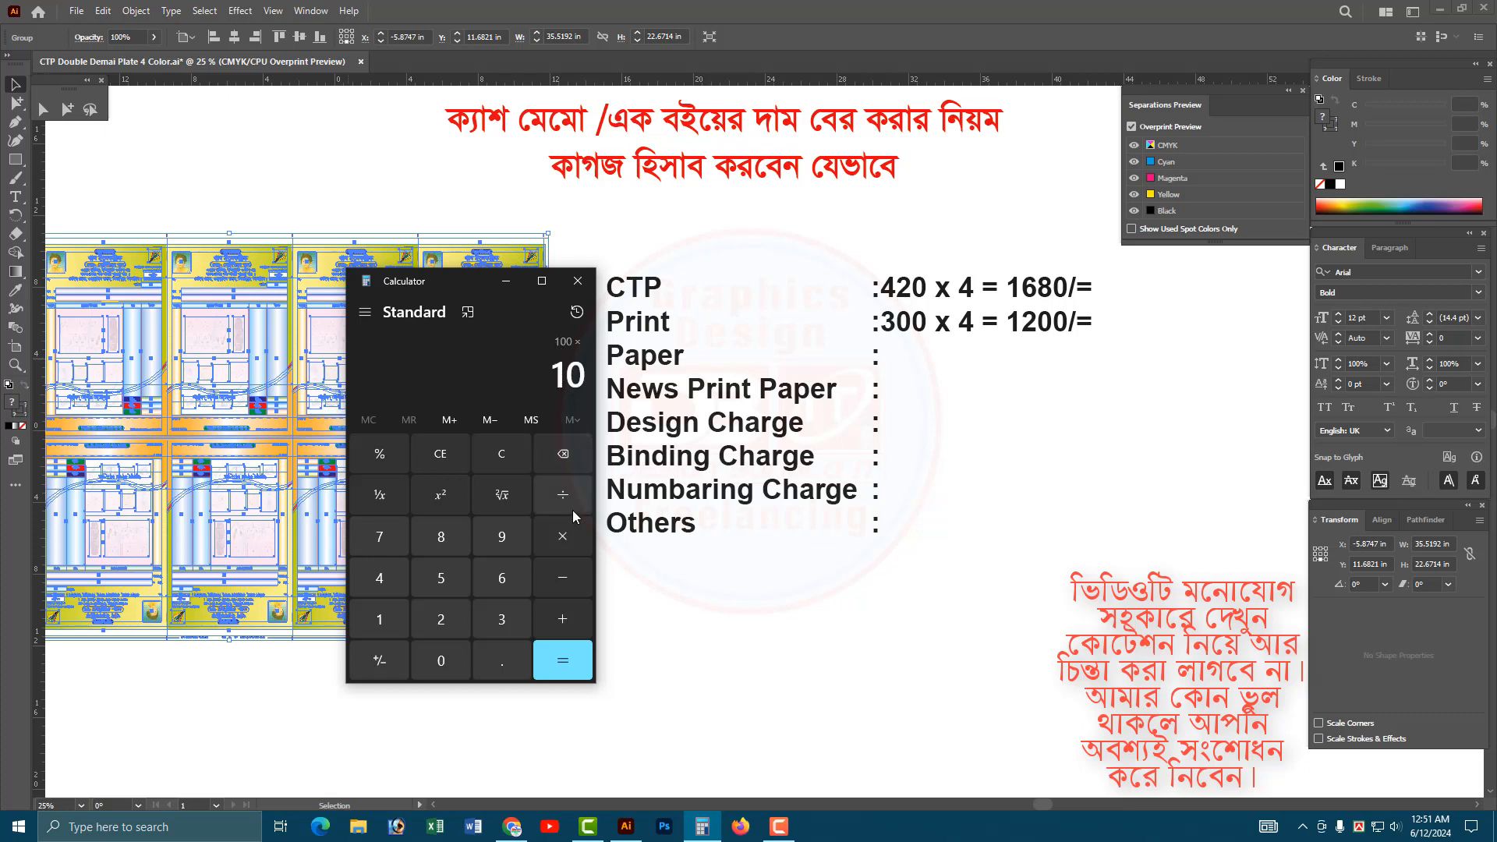
click(564, 669)
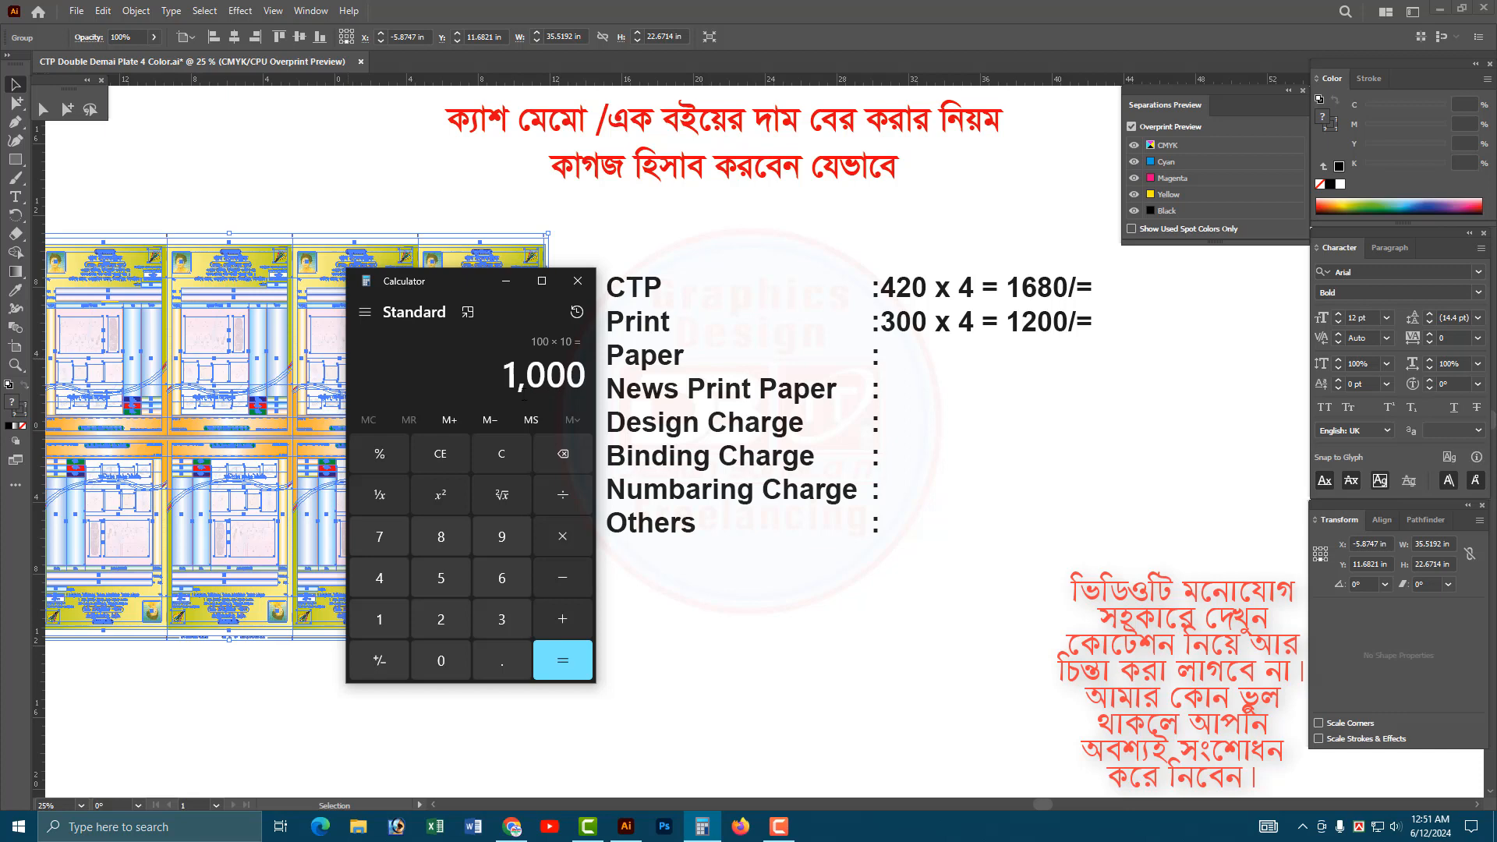
drag(510, 378, 576, 380)
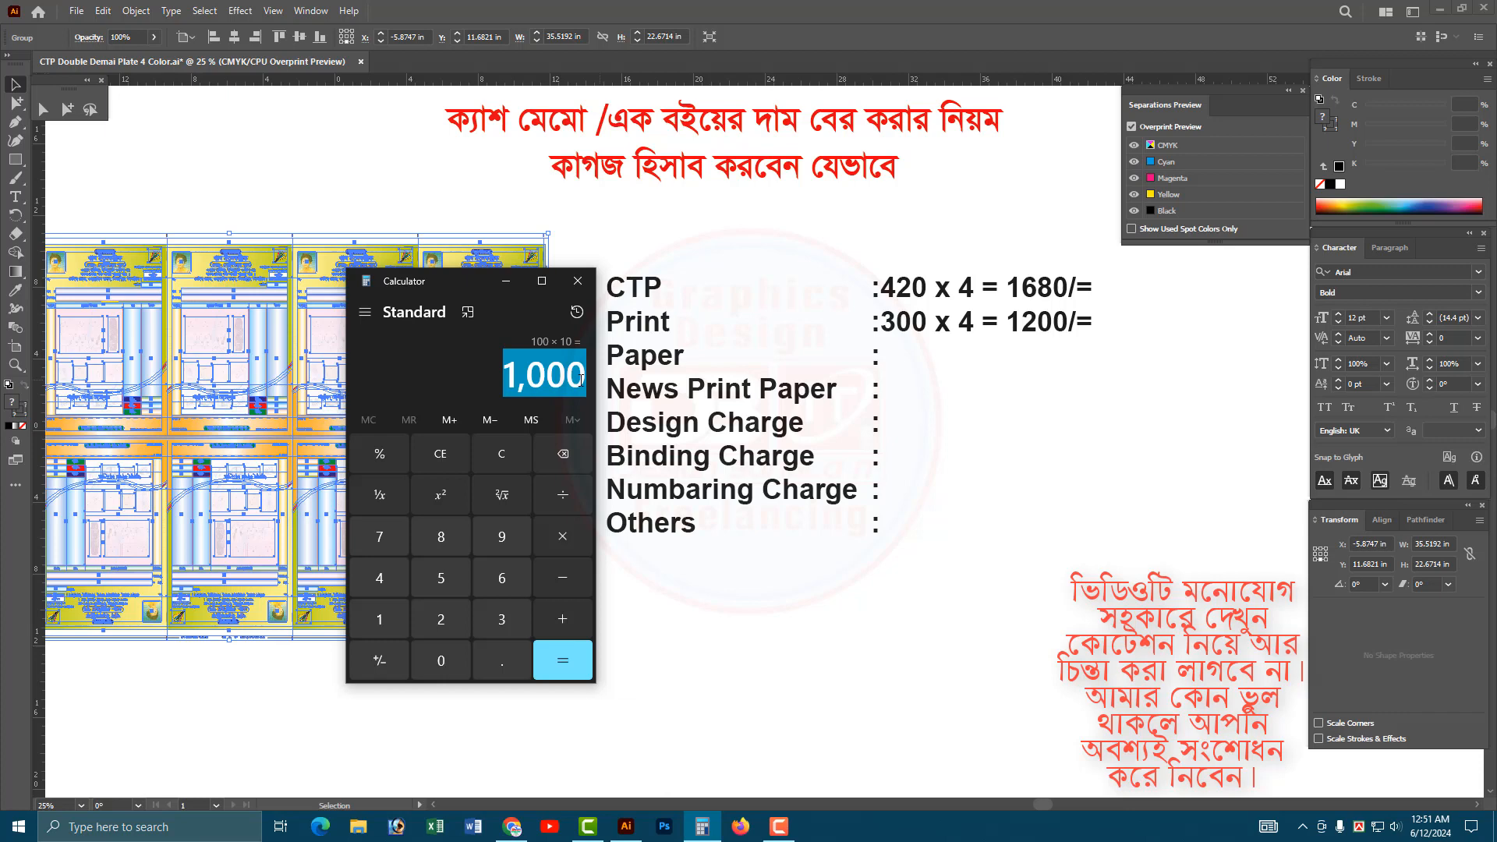
click(581, 379)
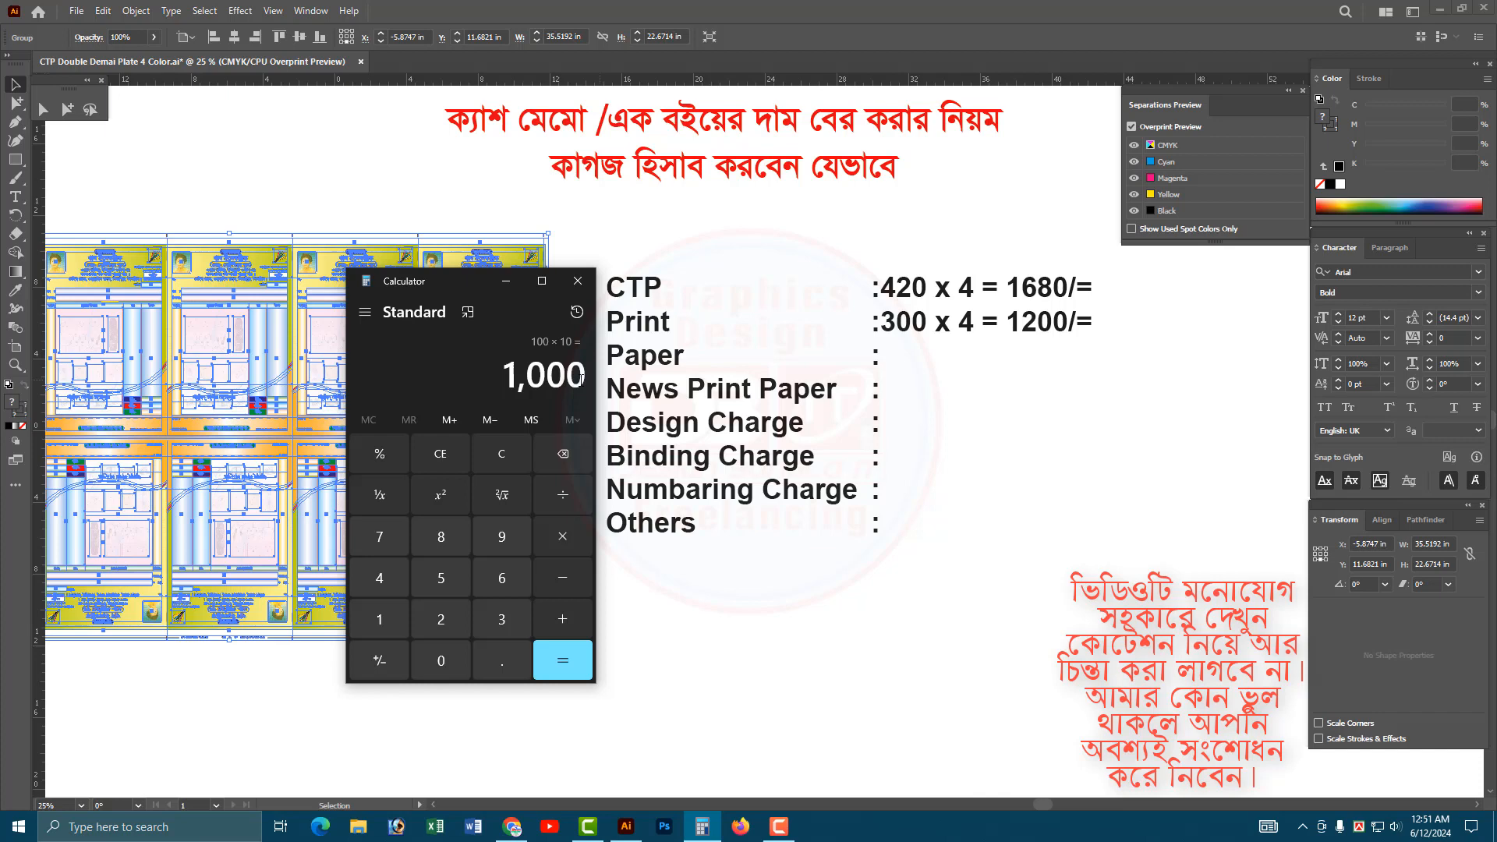
Move the calculator aside, switch back to Illustrator and deselect the plate layout.
drag(498, 287, 896, 288)
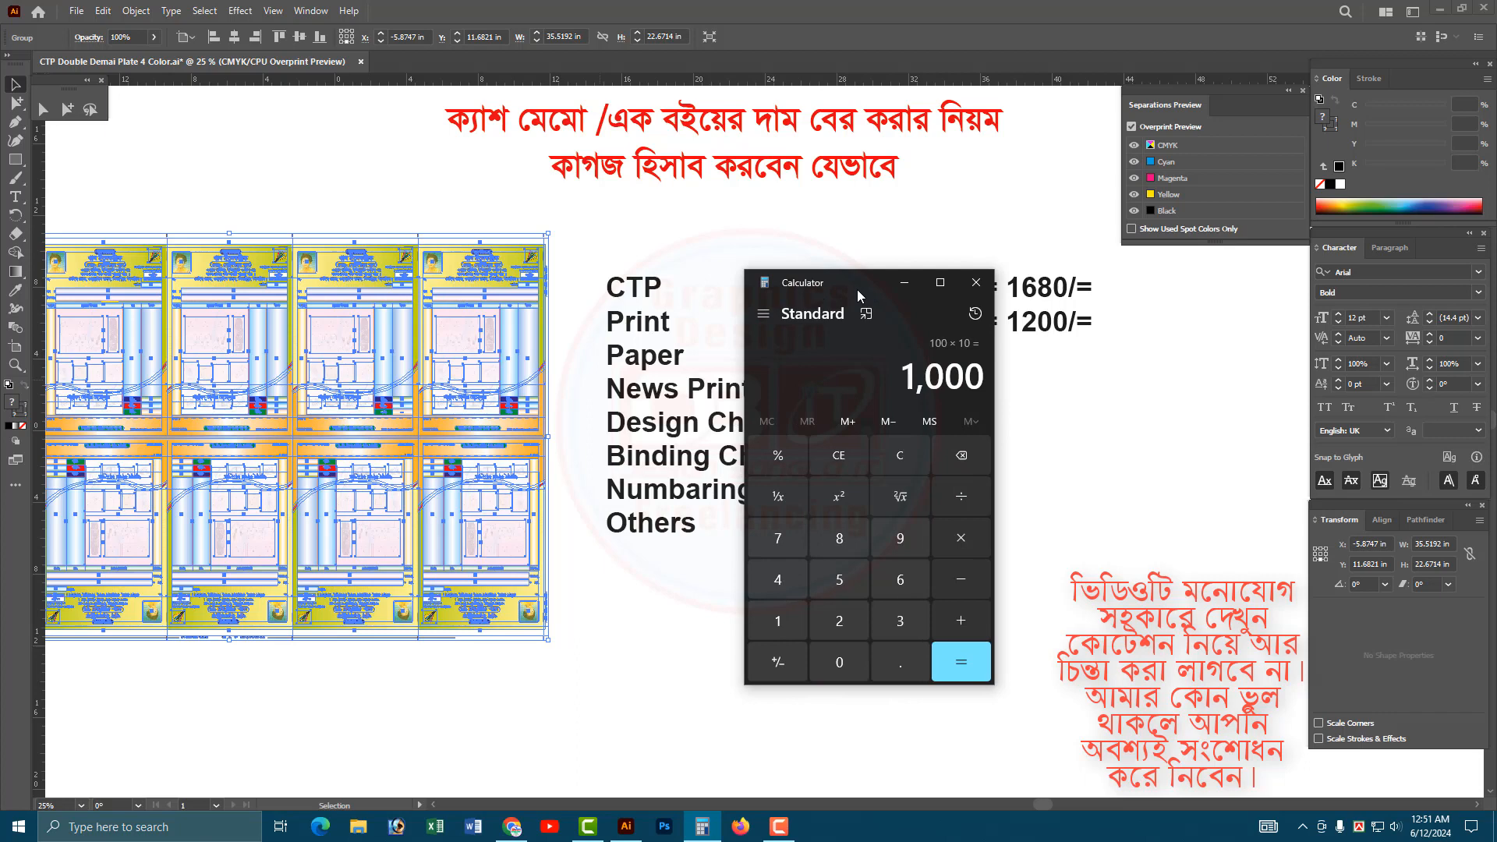
drag(857, 288, 819, 271)
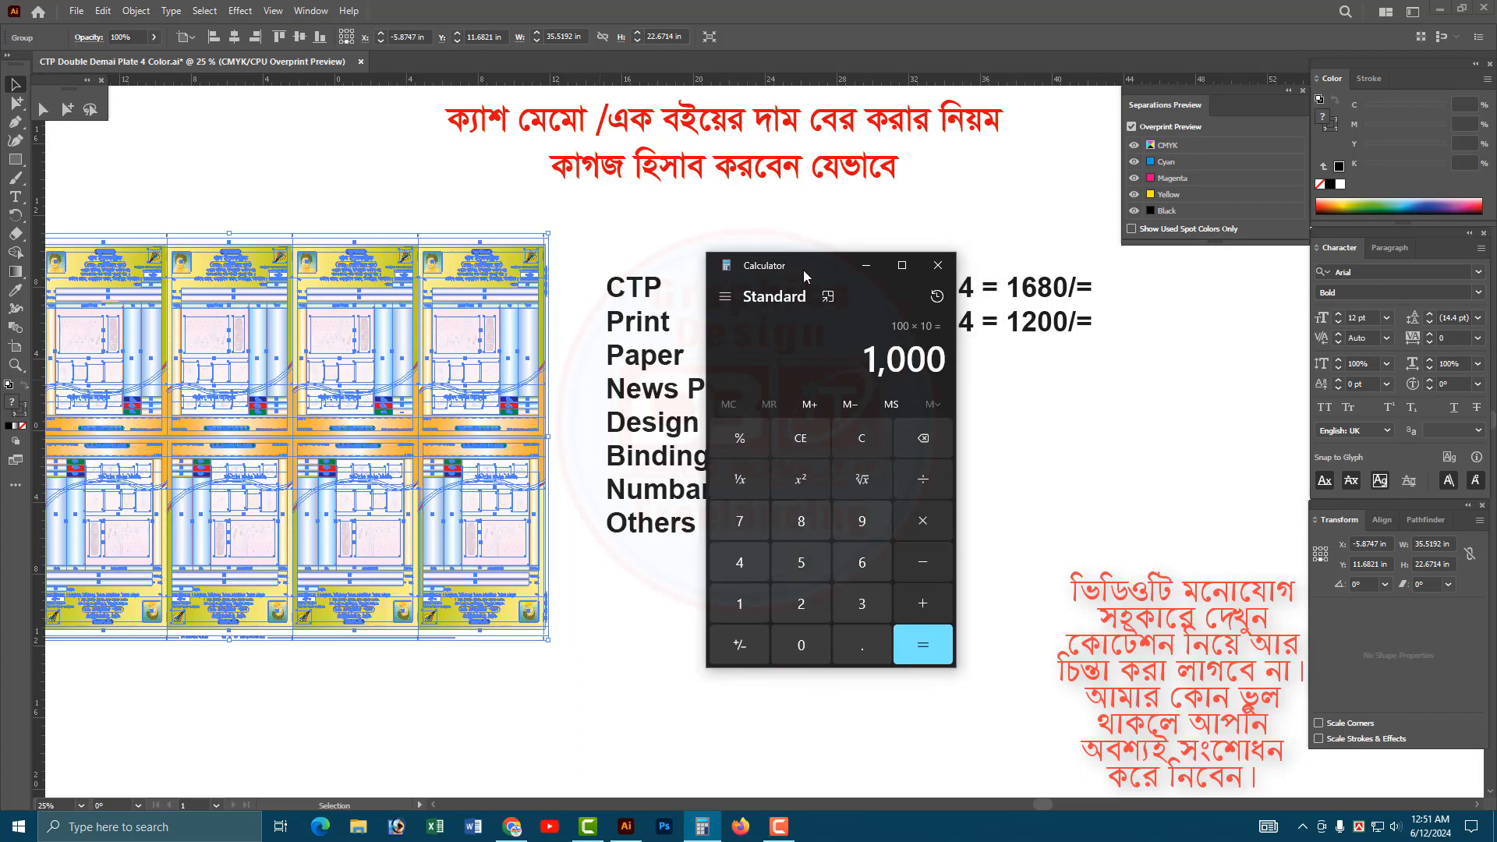
drag(480, 454, 433, 455)
click(613, 584)
scroll(468, 468, left, 5)
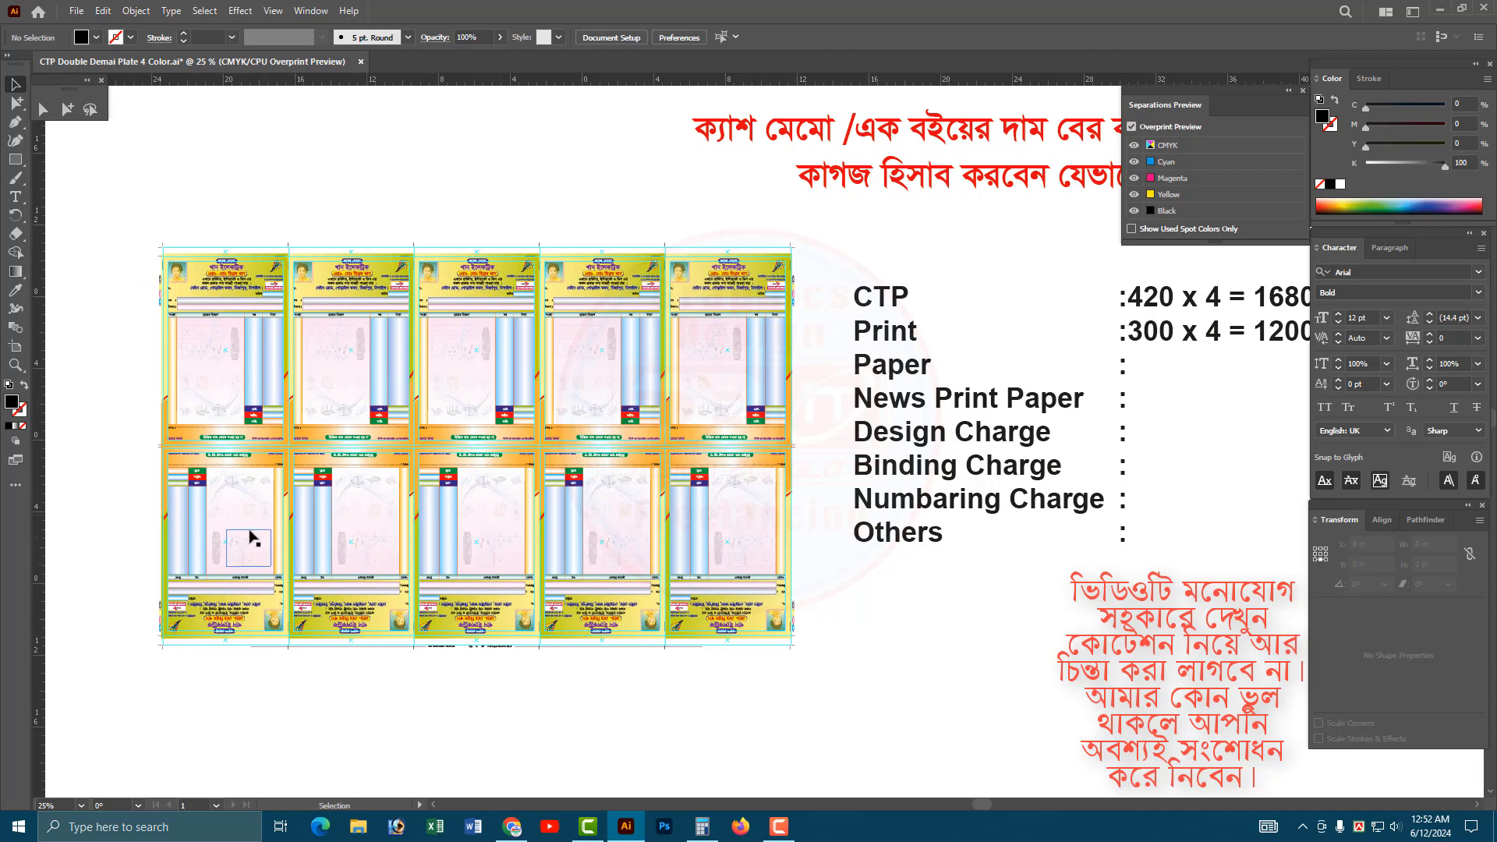
Switch to Calculator, clear it from the plate layout and divide the 1000 result by 10.
click(702, 827)
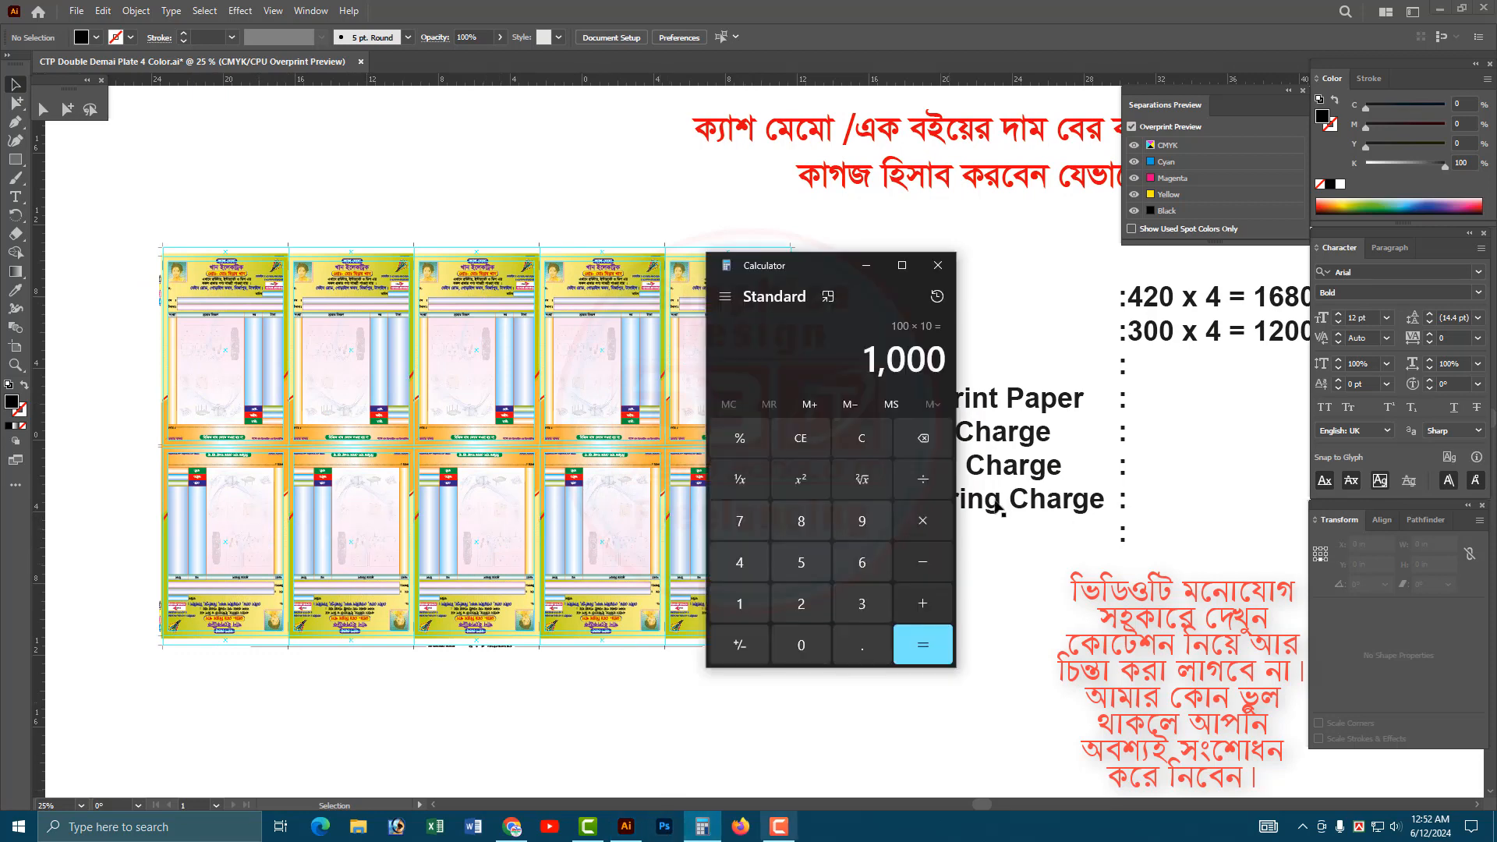
drag(831, 264, 965, 260)
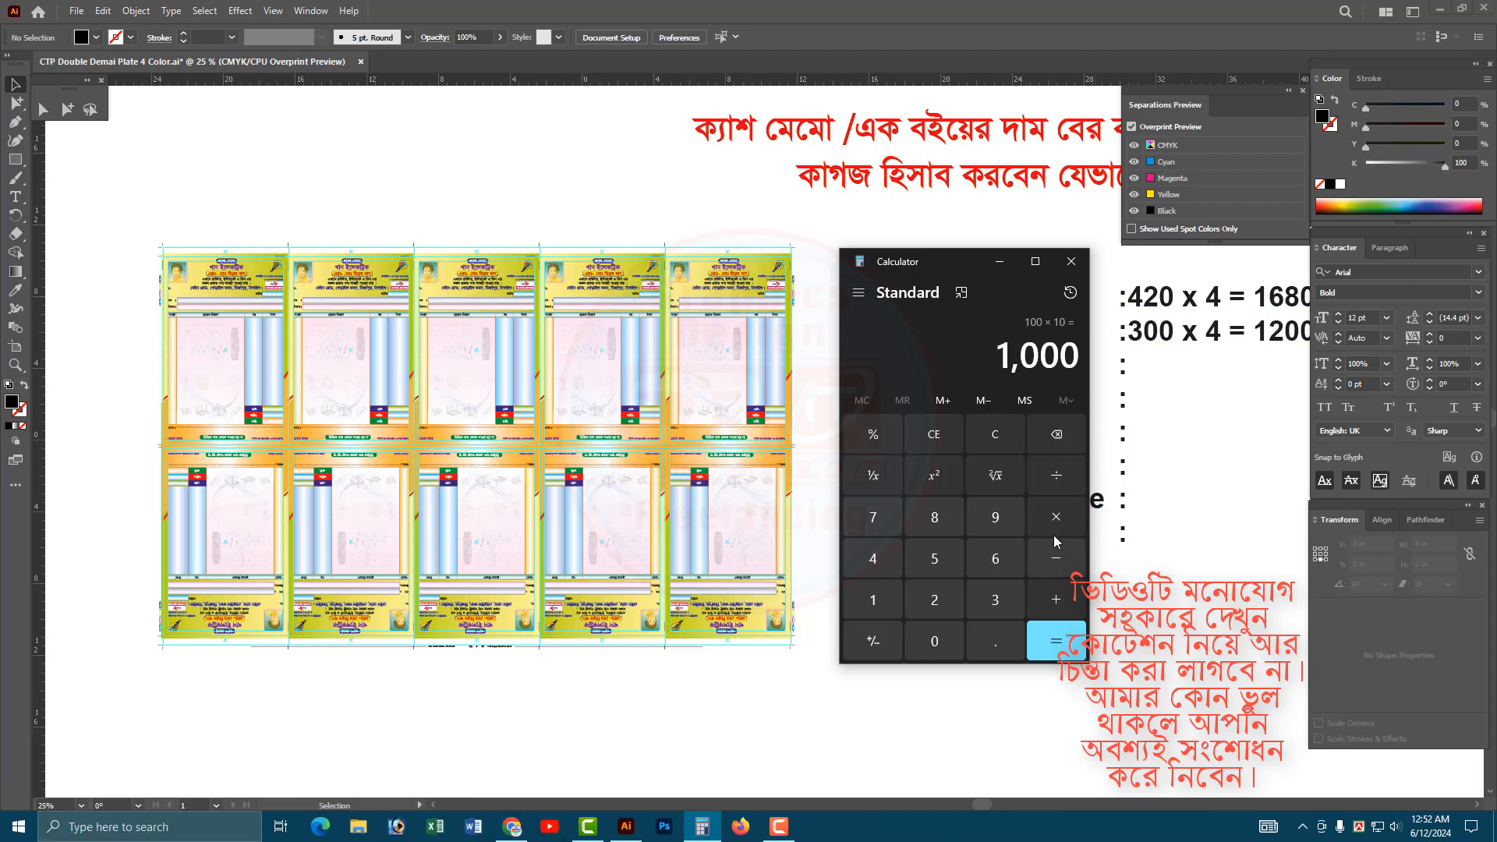
click(1057, 481)
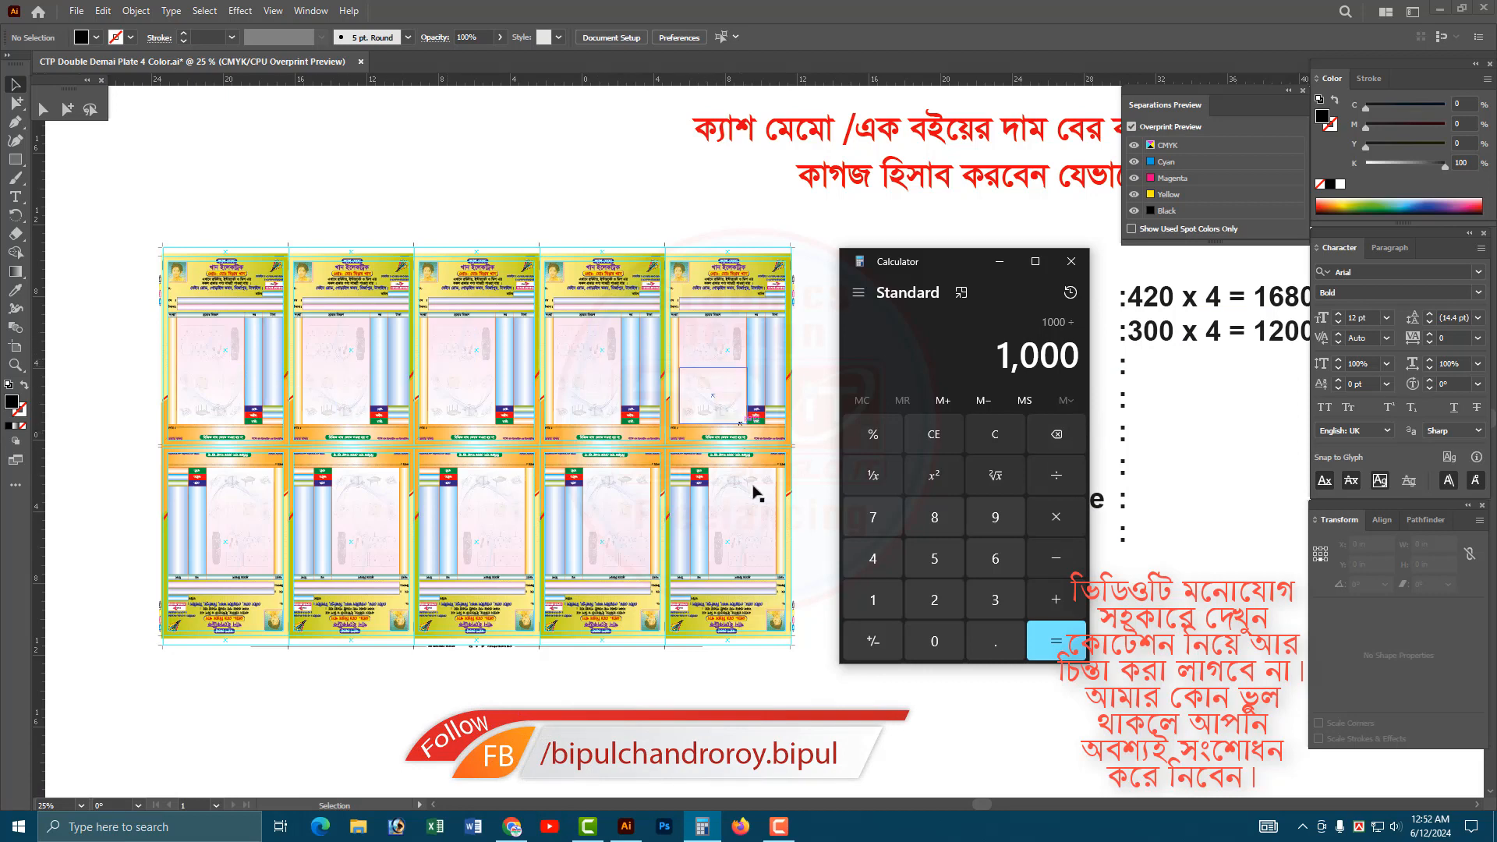
click(889, 607)
click(934, 641)
click(1056, 641)
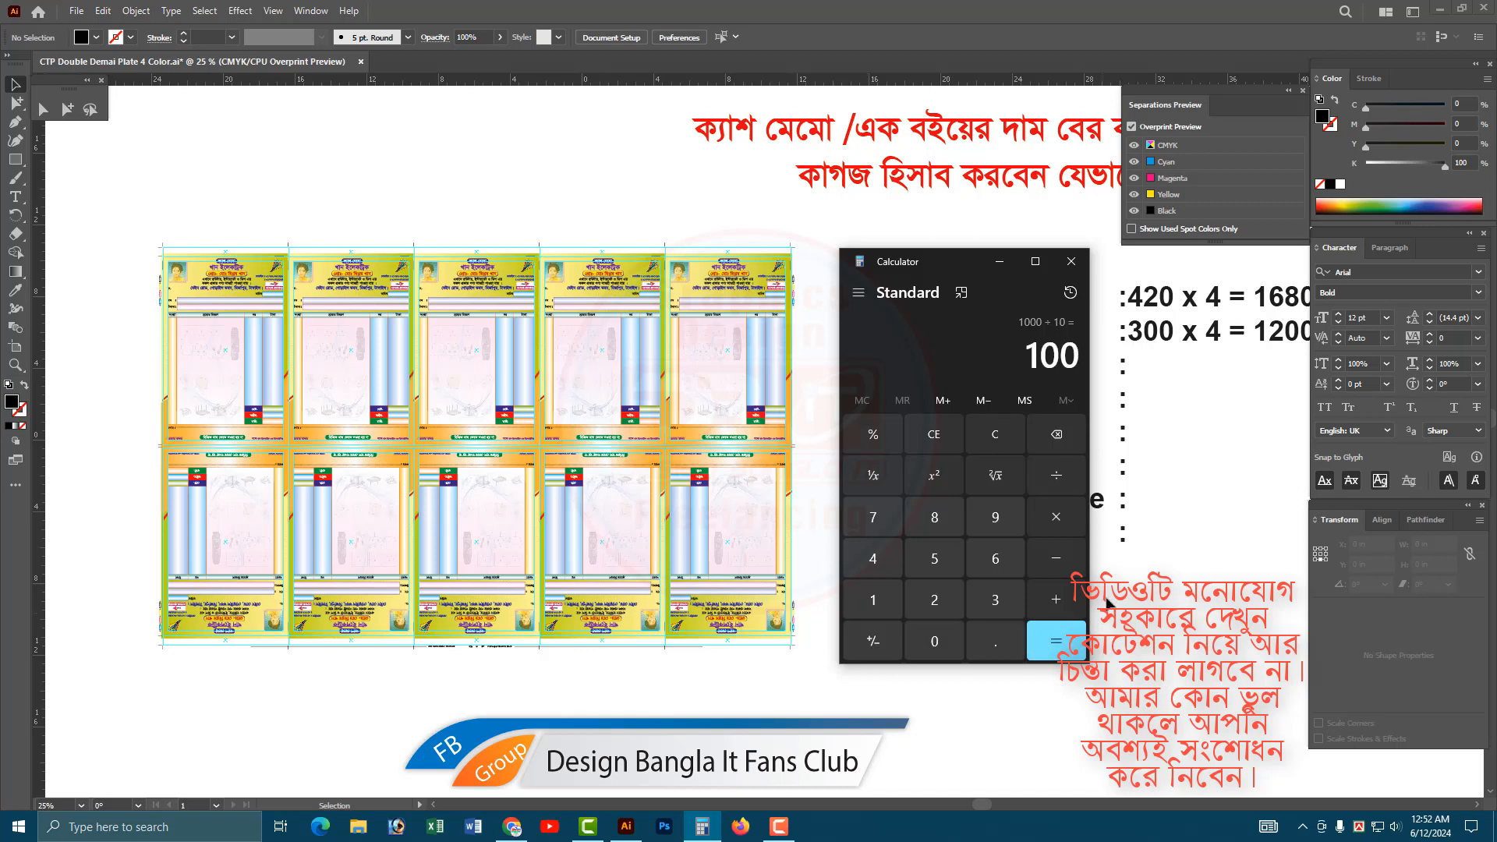
Check the quantity by multiplying the quotient by 10 in Calculator, and return to Illustrator.
drag(974, 268, 492, 276)
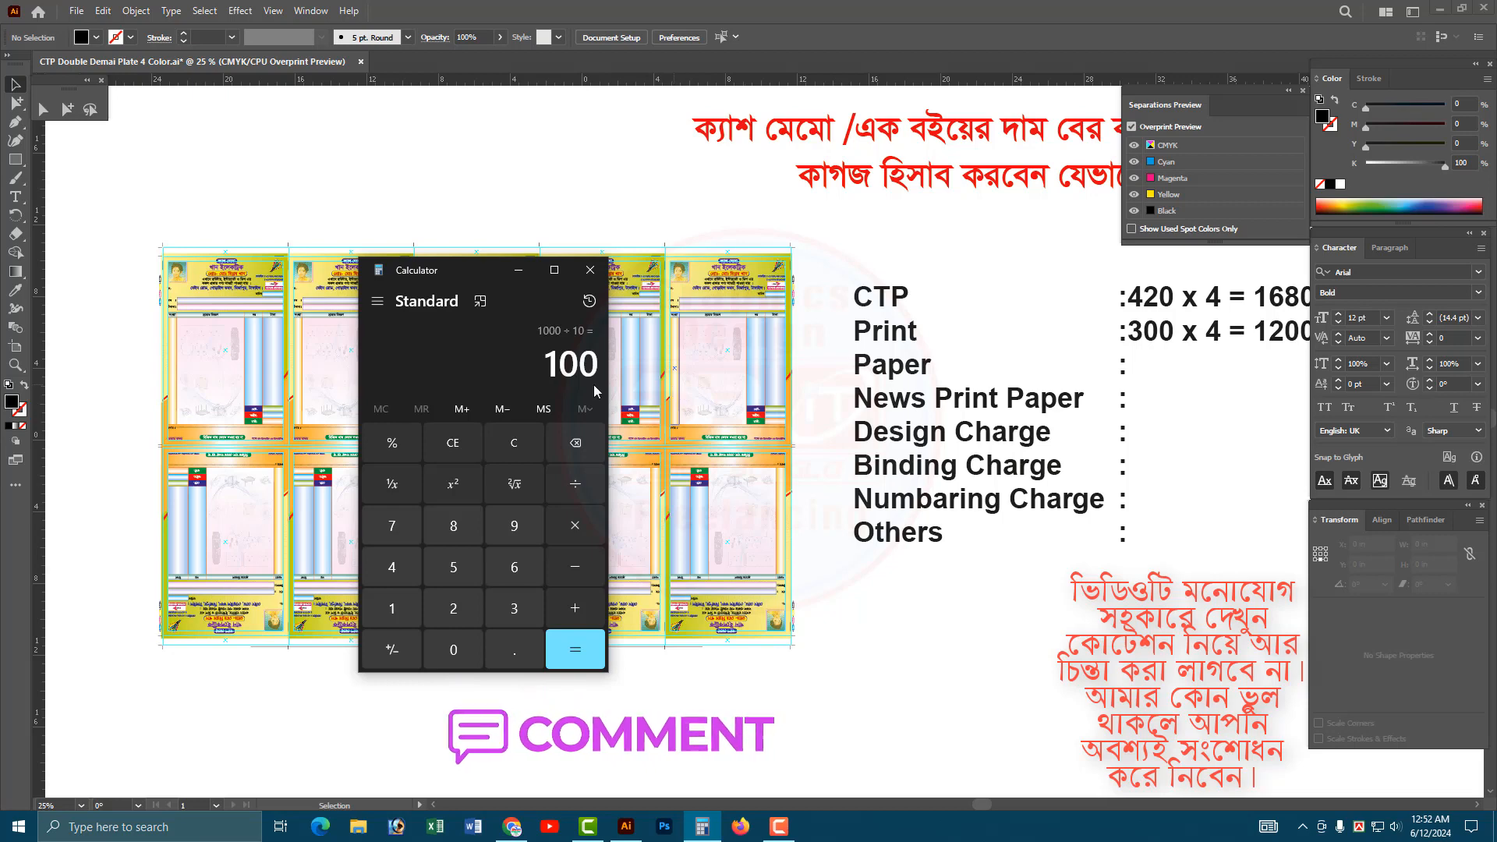
click(576, 526)
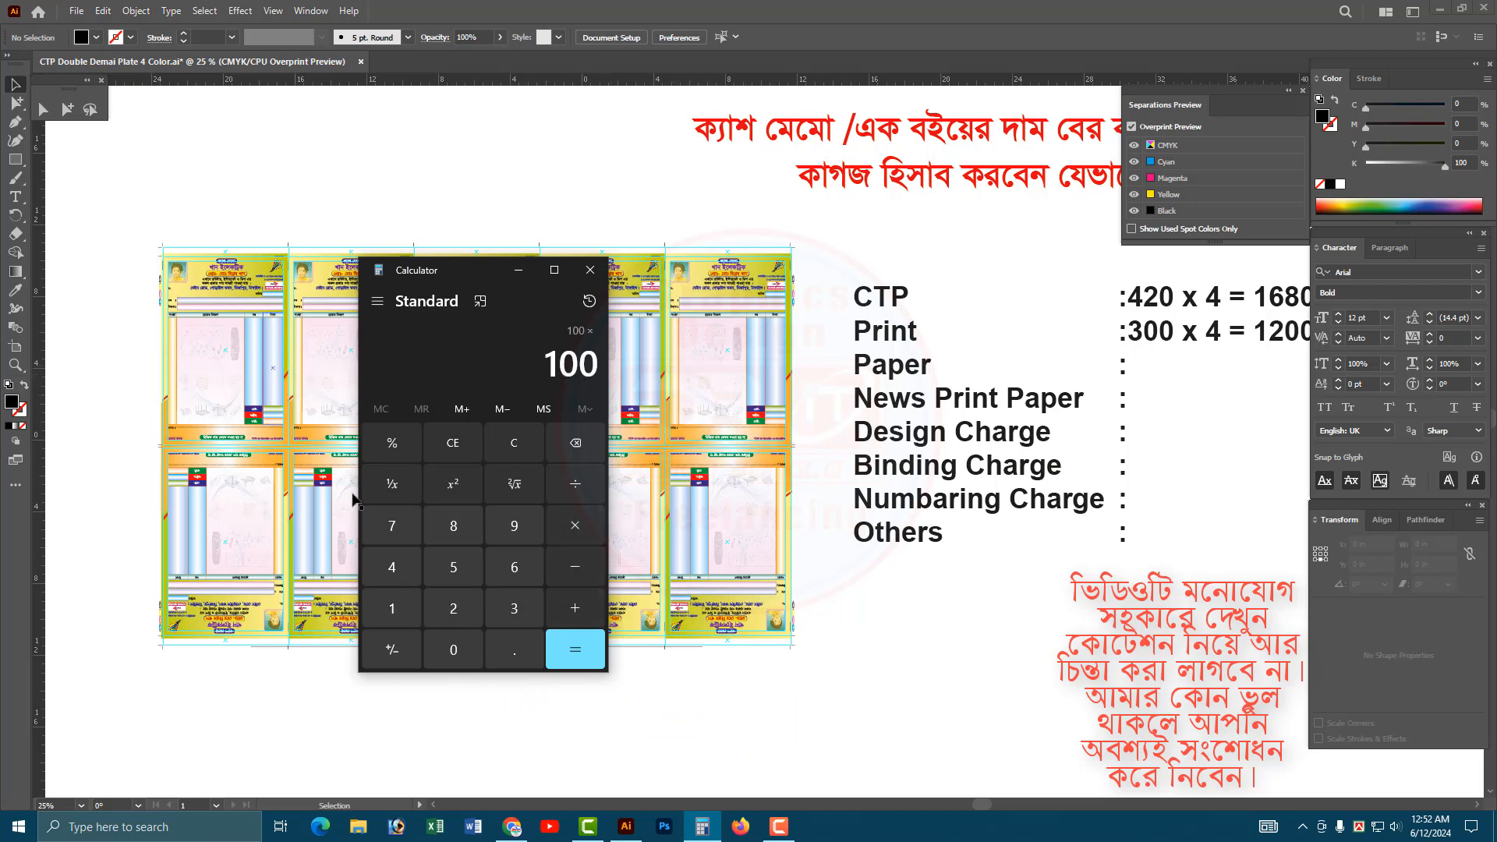
click(395, 609)
click(440, 655)
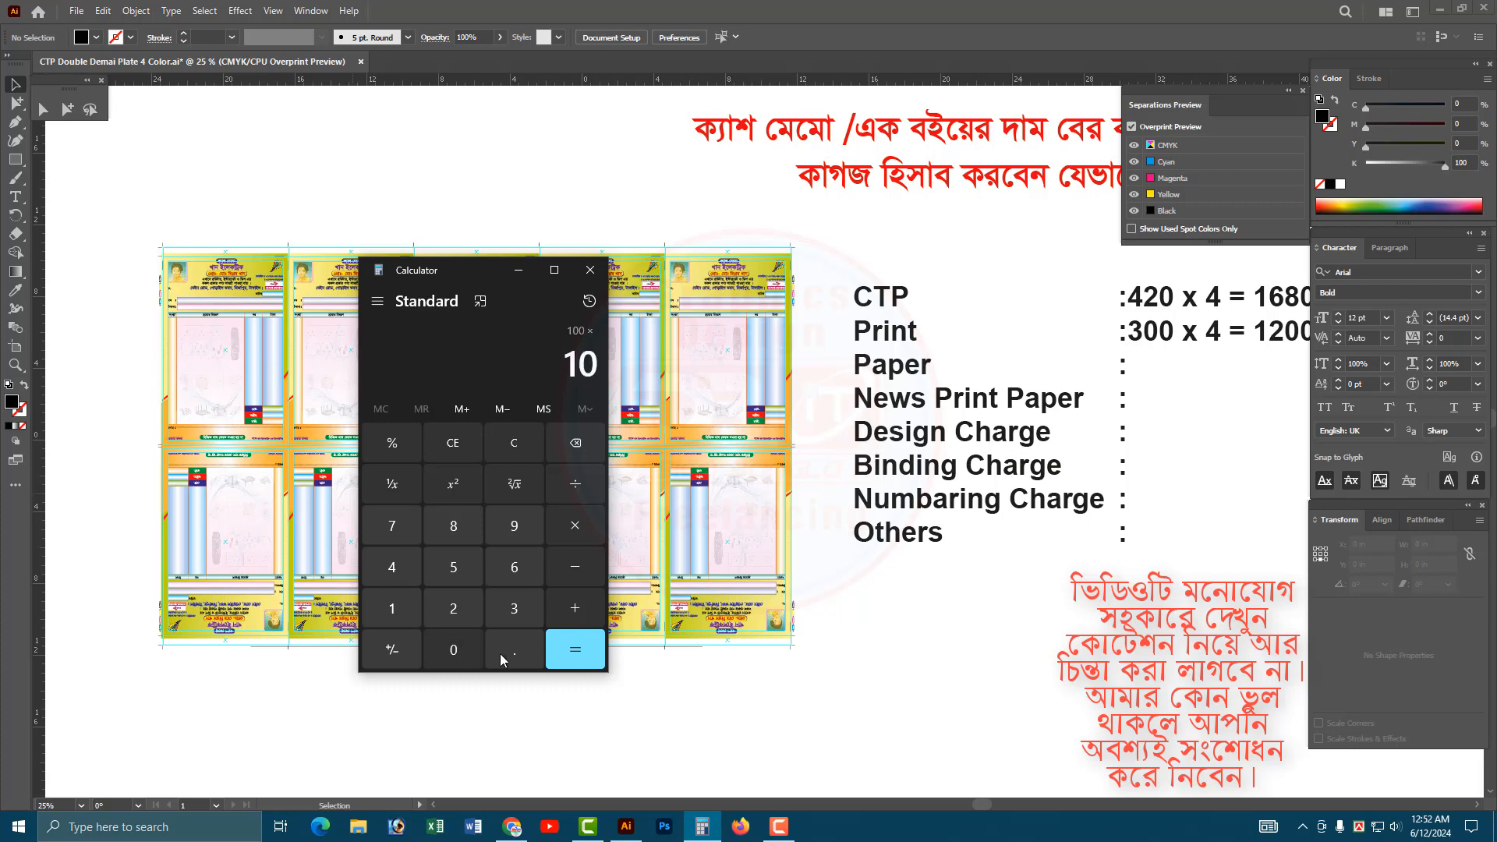
click(577, 648)
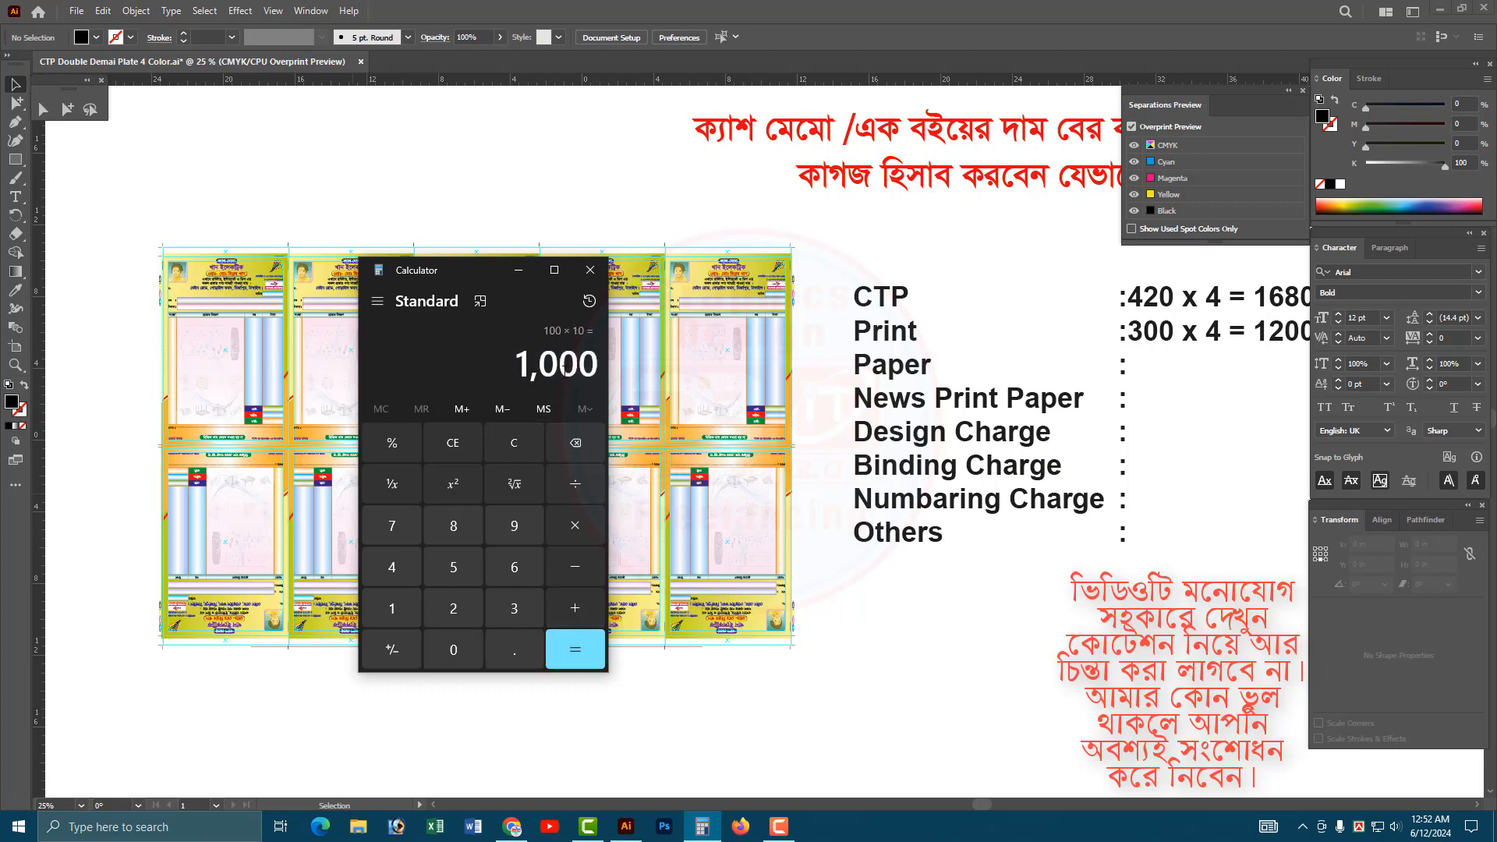
double_click(565, 370)
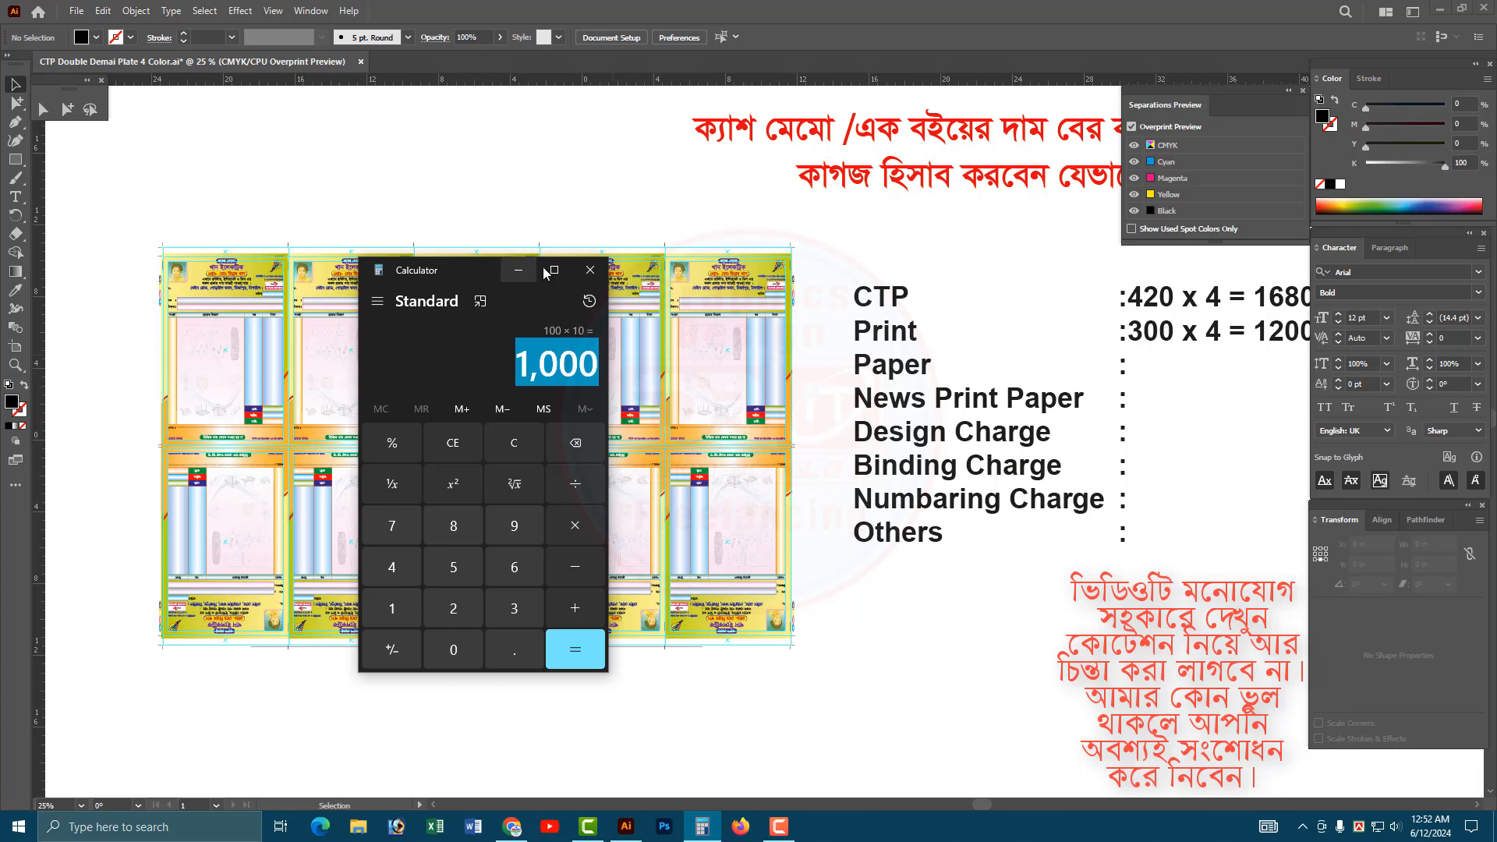
click(889, 226)
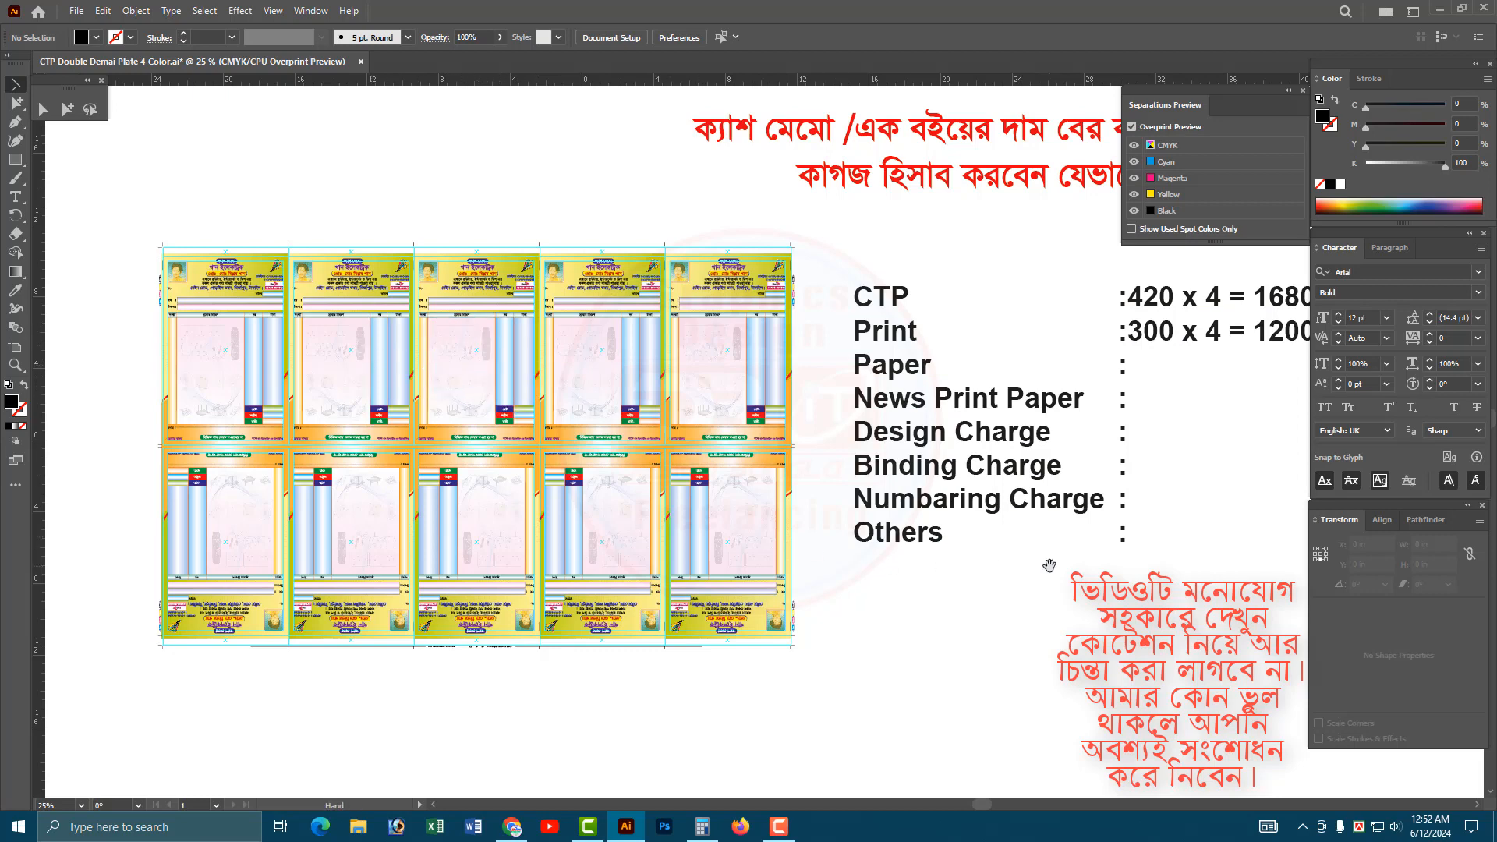
Enter "110 Sheet" after the colon in the Paper line of the cost list.
drag(1048, 568, 865, 573)
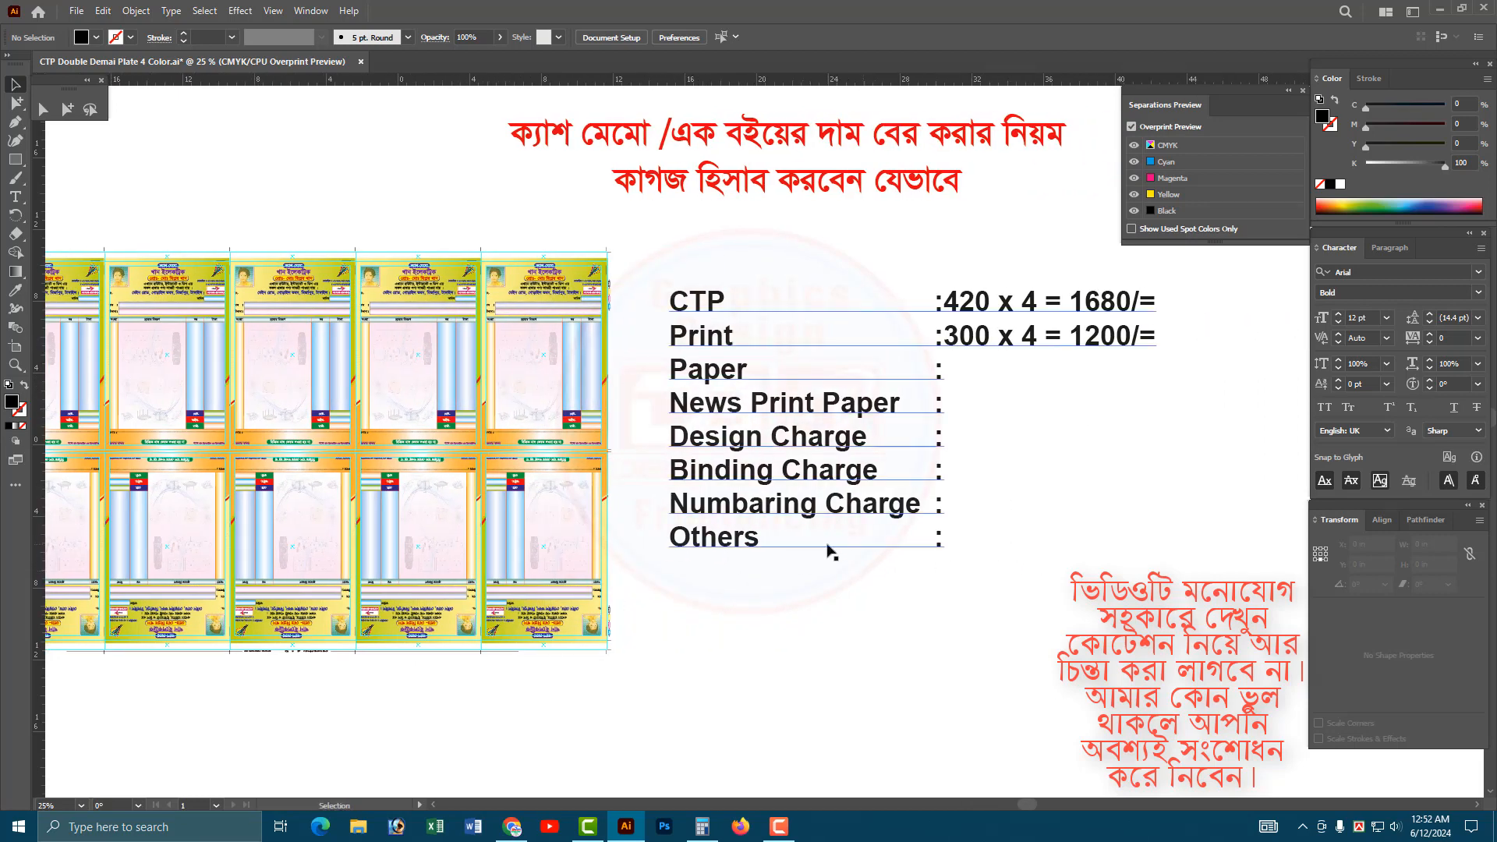
drag(859, 558, 933, 562)
click(663, 365)
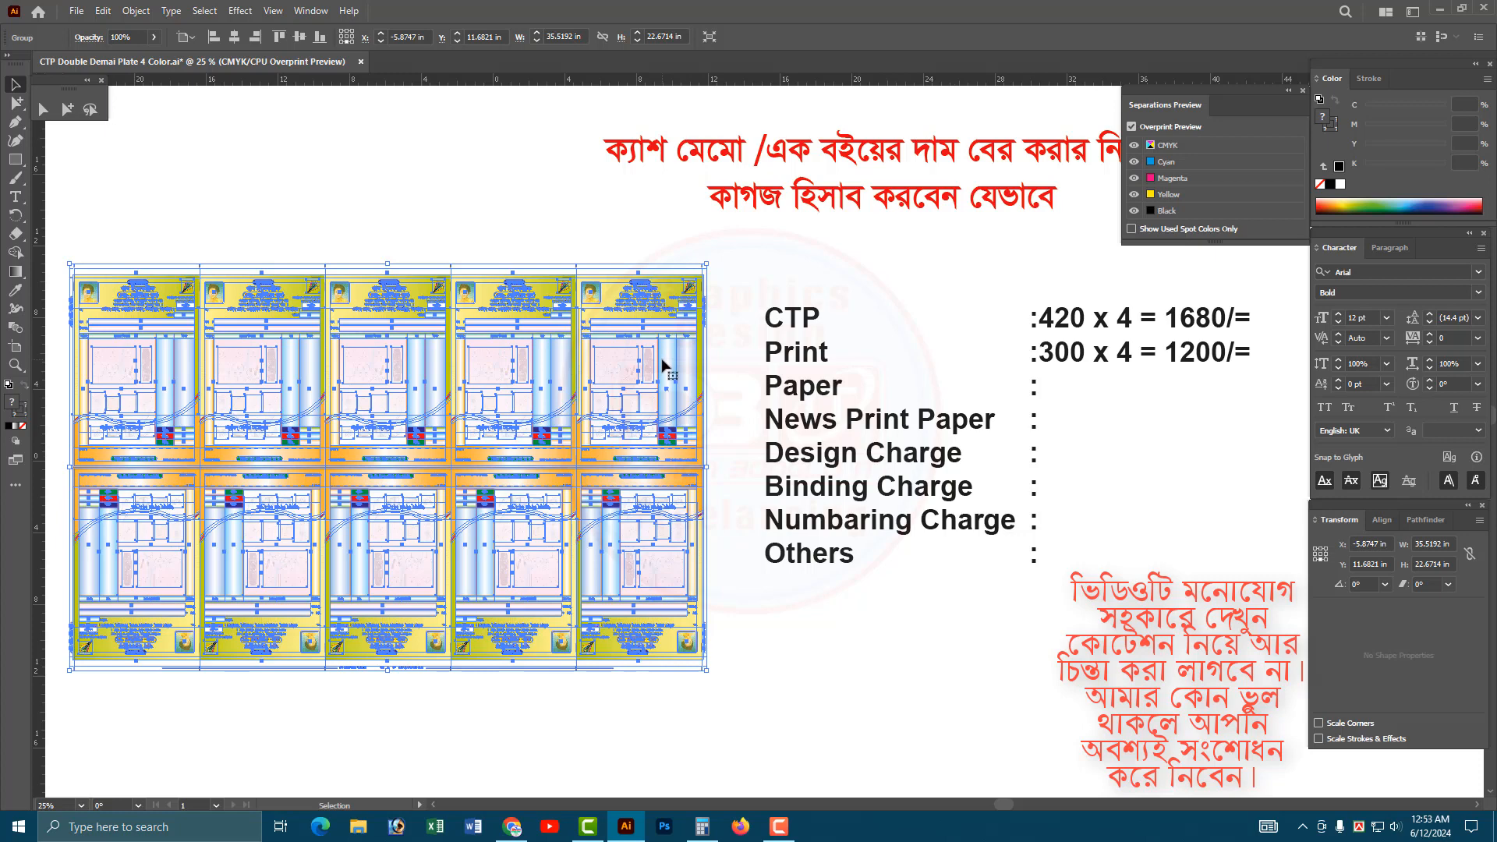
double_click(1040, 387)
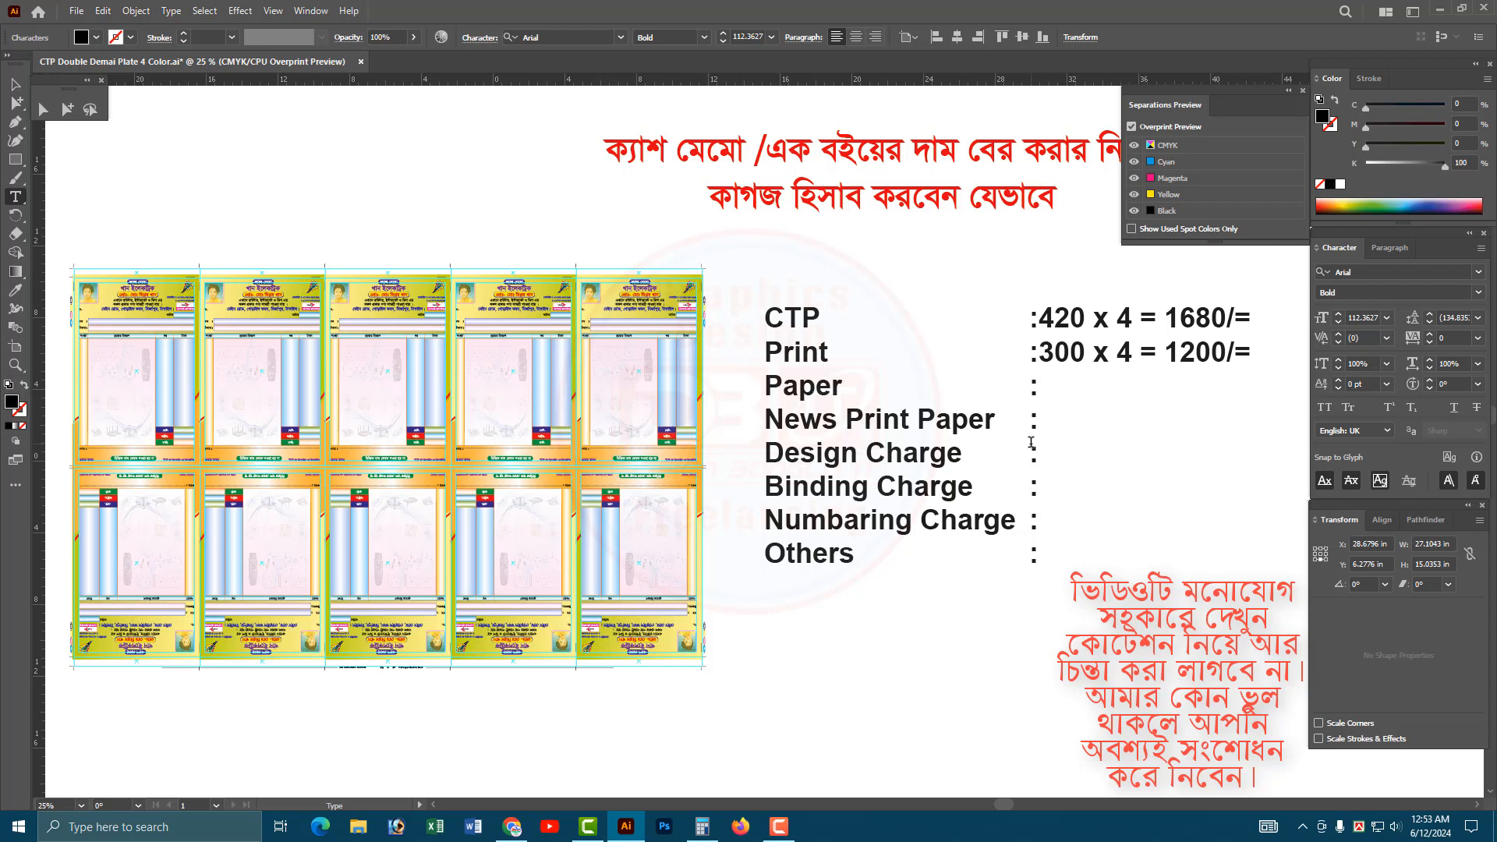
text(110 Sheet)
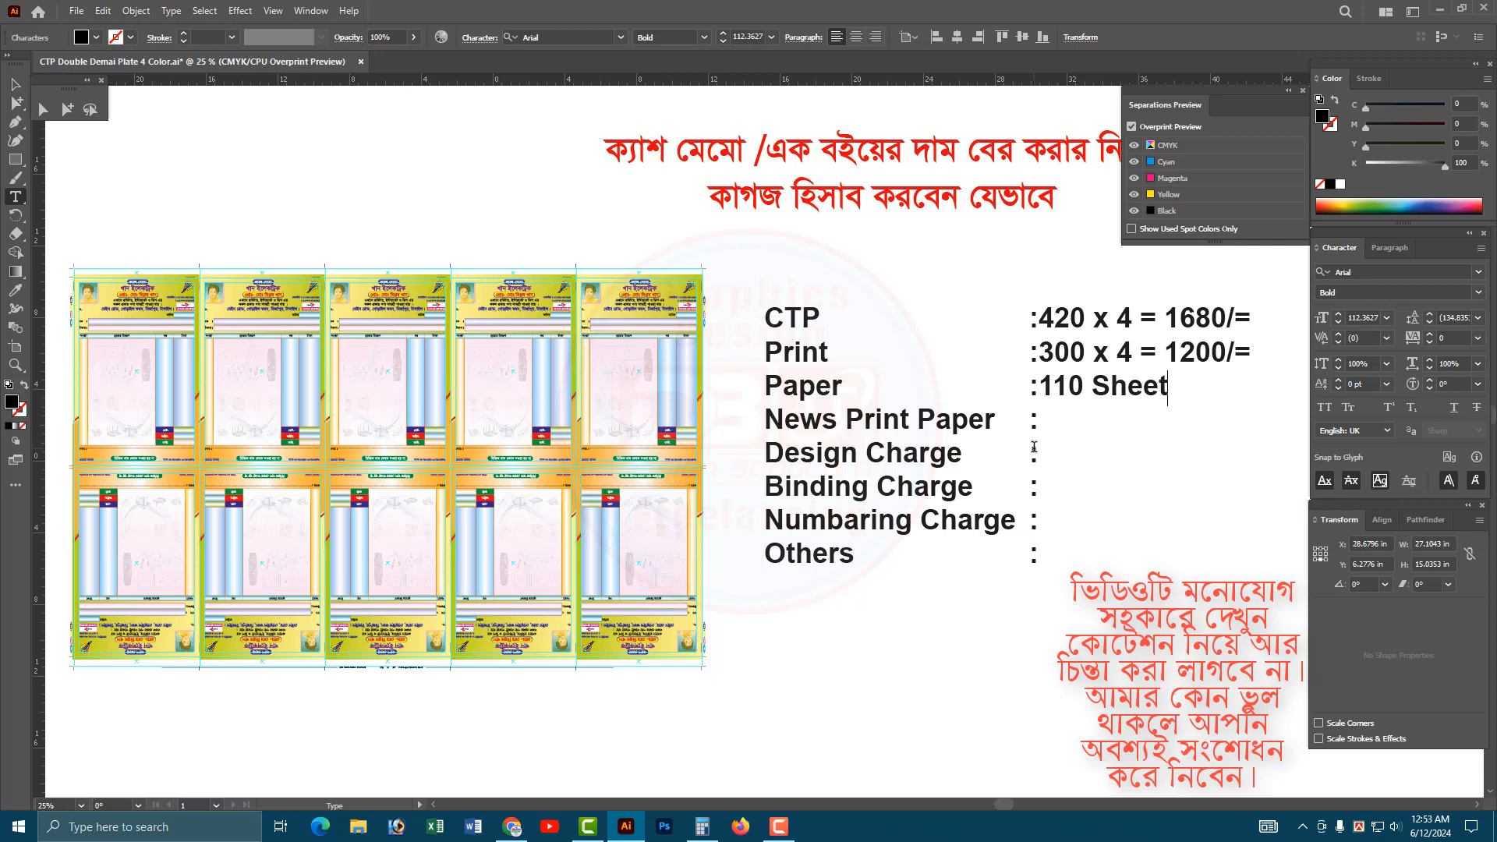
Copy "110 Sheet" from the Paper line into the News Print Paper line of the cost list.
click(984, 421)
drag(1085, 387, 1172, 386)
key(ctrl+c)
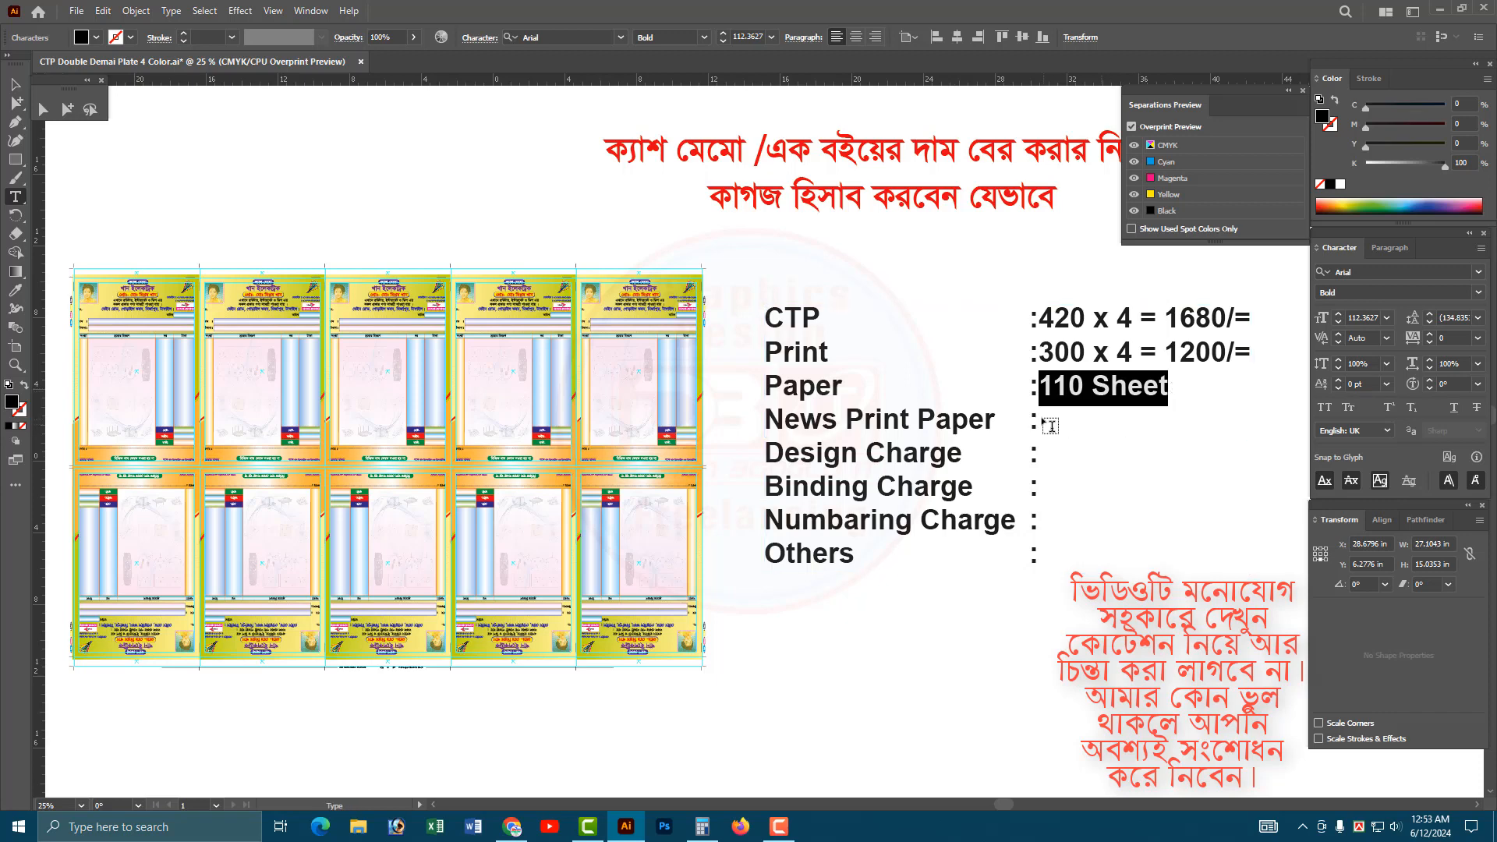
click(1123, 426)
key(ctrl+v)
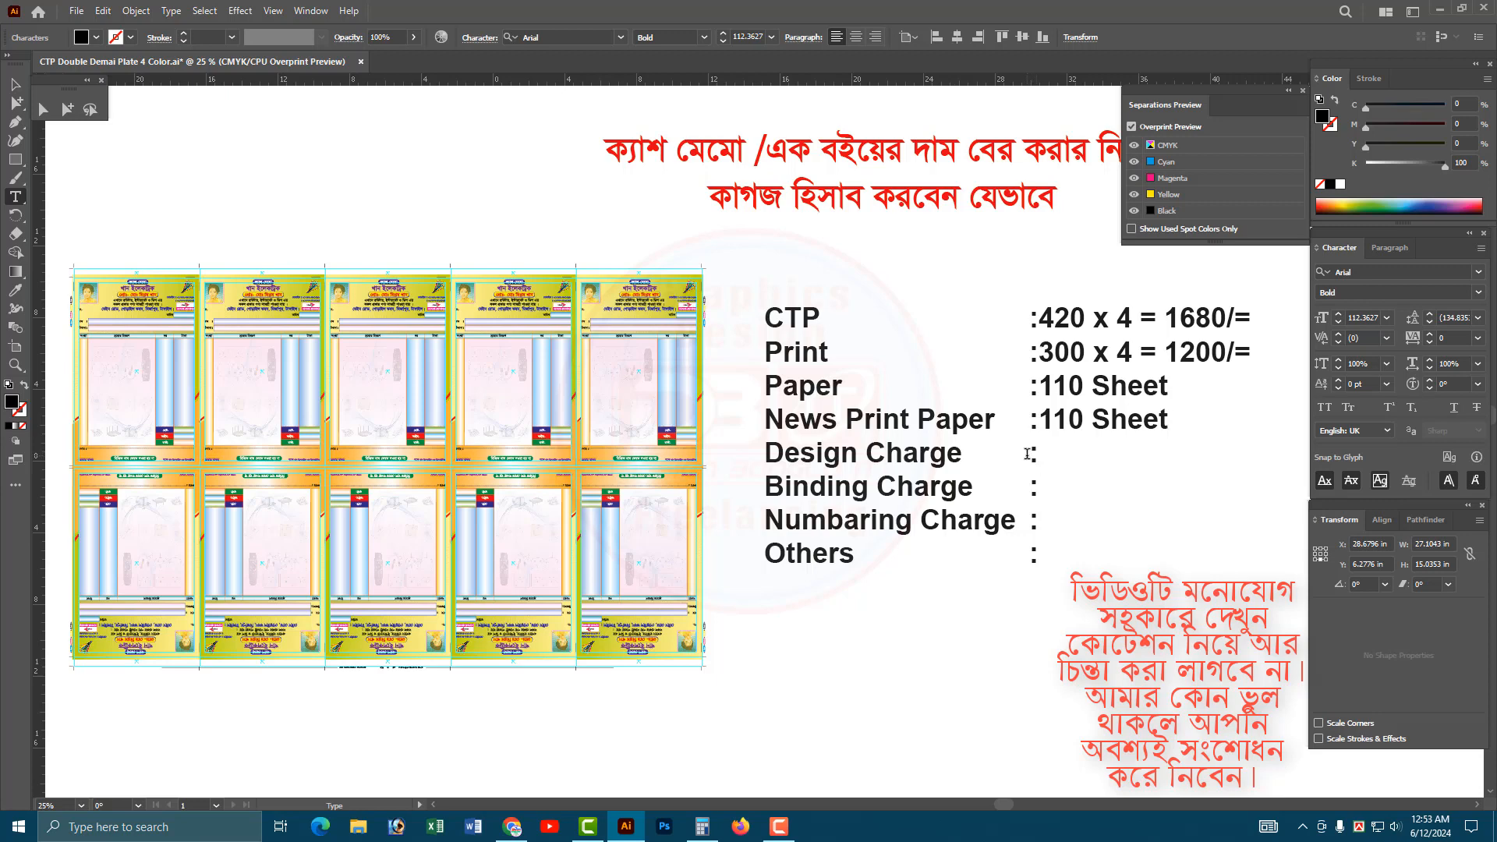
Enter "300 /=" after the colon in the Design Charge line.
click(1028, 453)
text(300 /=)
click(1179, 499)
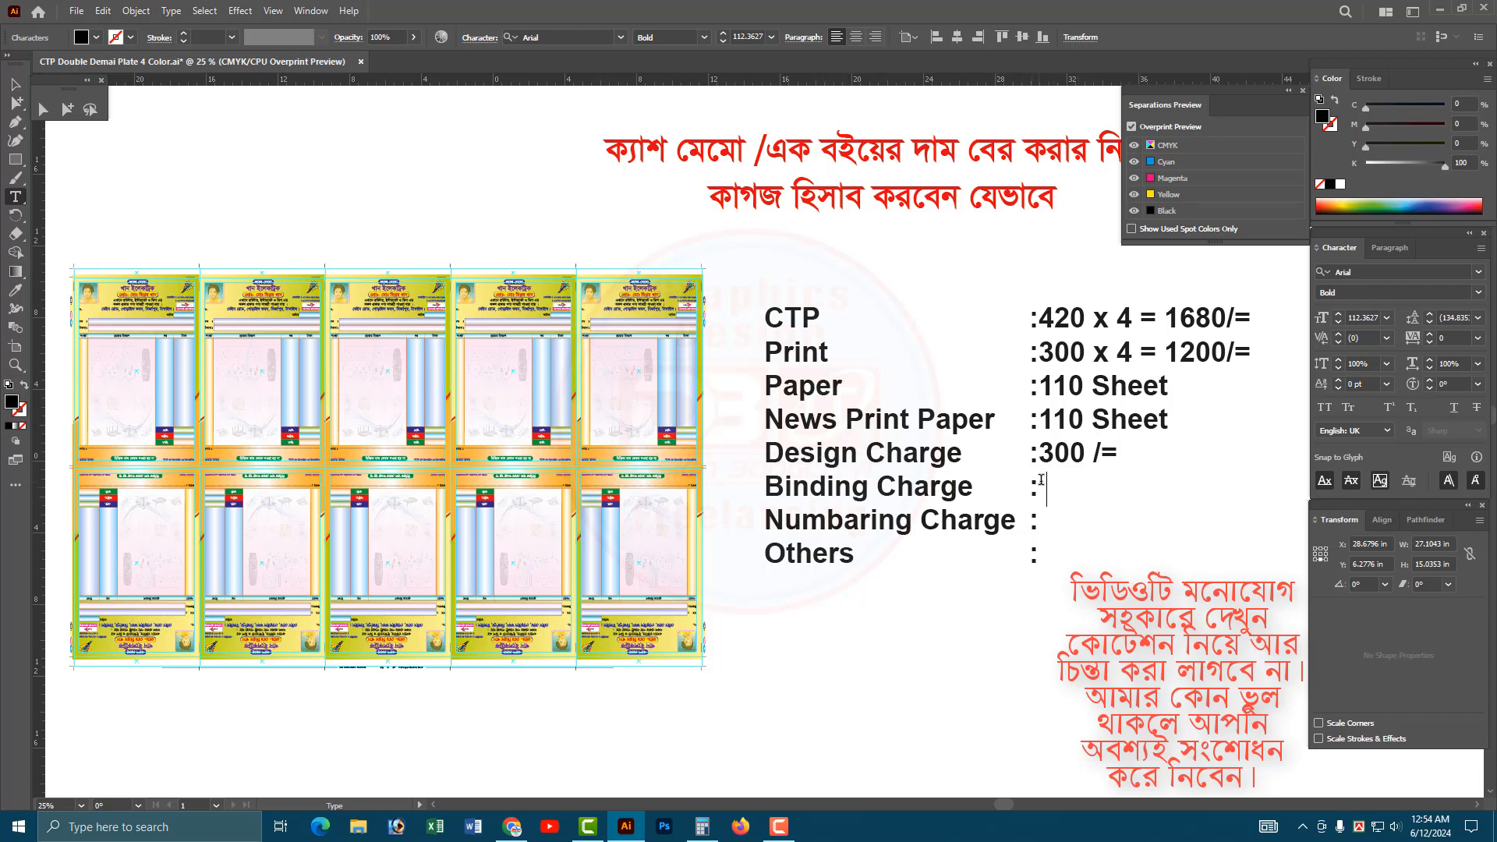
Append "x 4500 =" after "110 Sheet" in the Paper line of the cost list.
key(Escape)
scroll(1030, 437, right, 4)
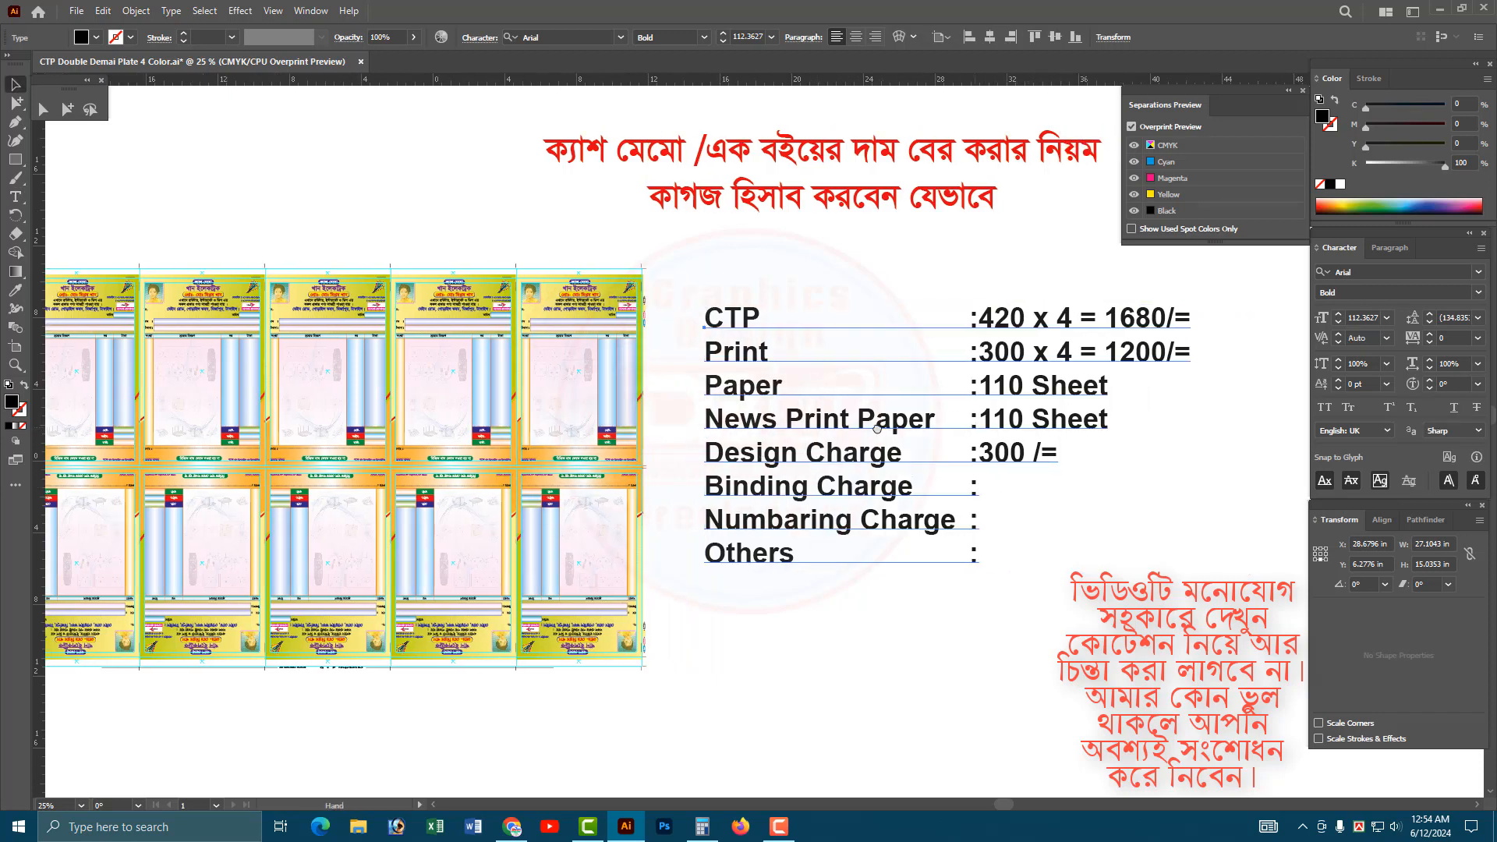
double_click(917, 388)
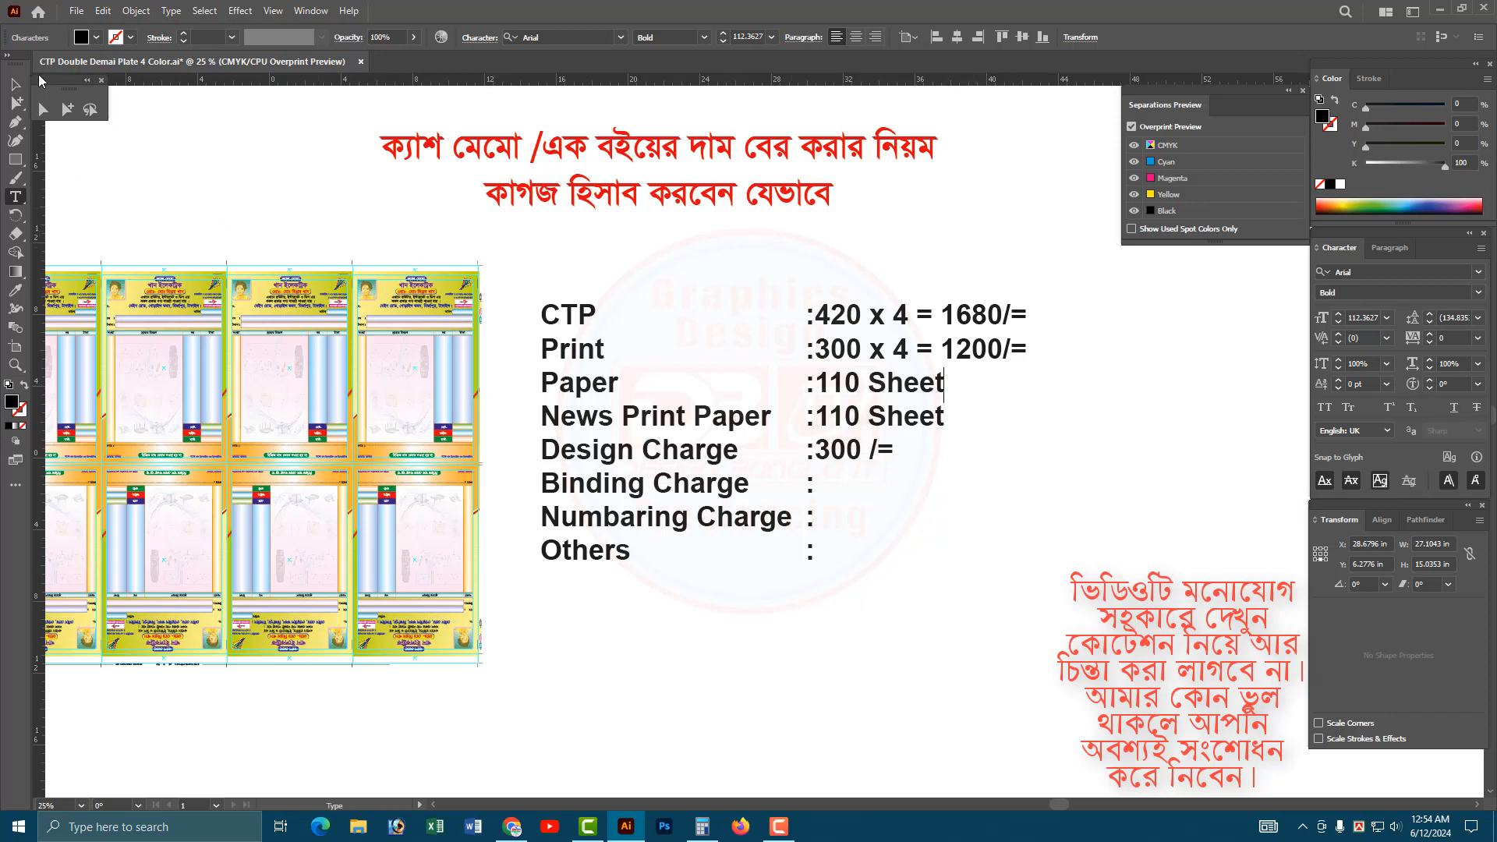
key(Escape)
click(262, 341)
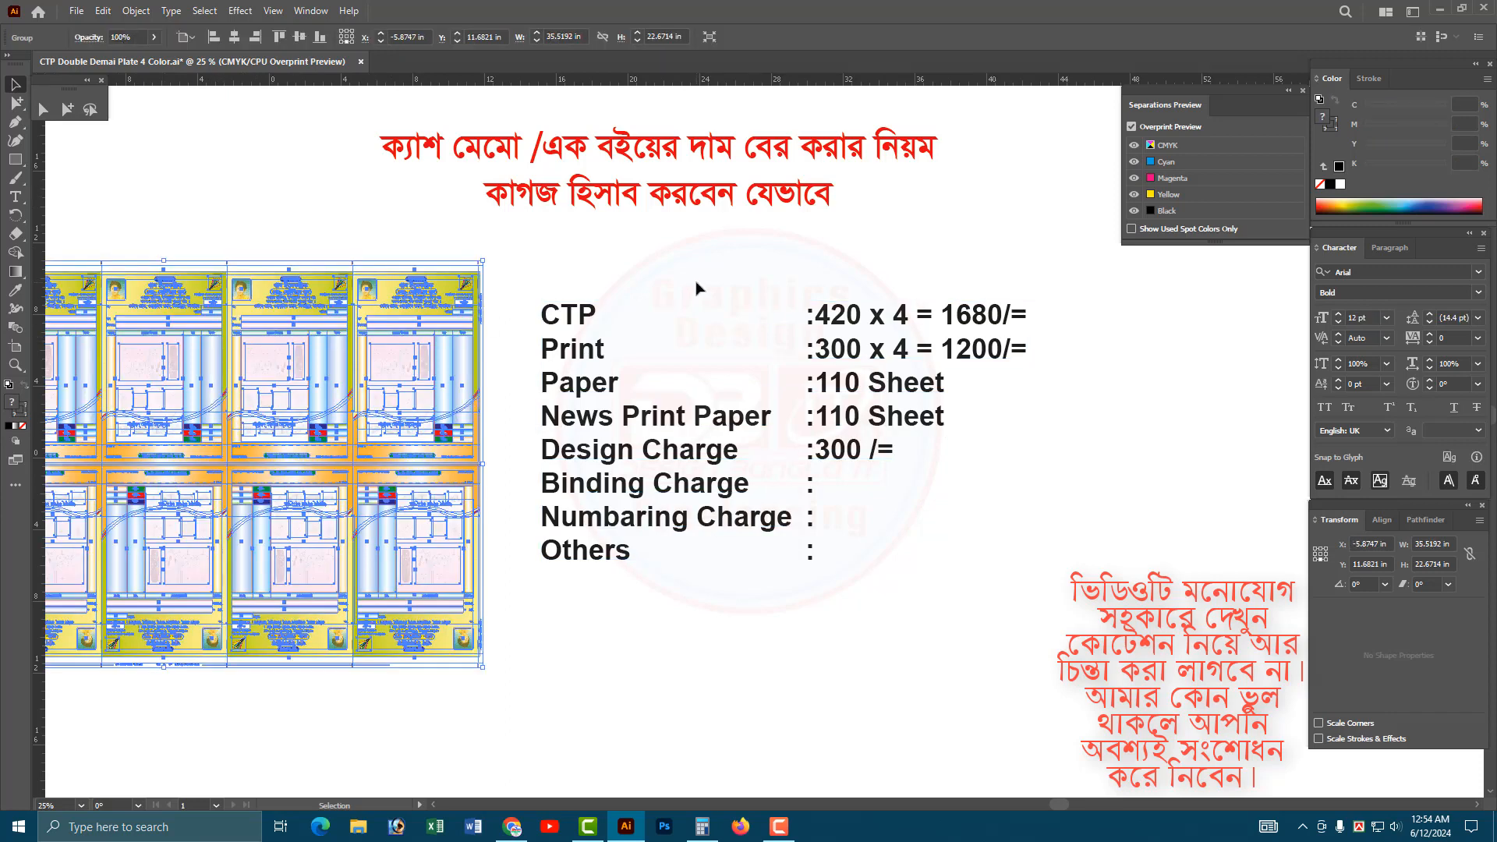
key(t)
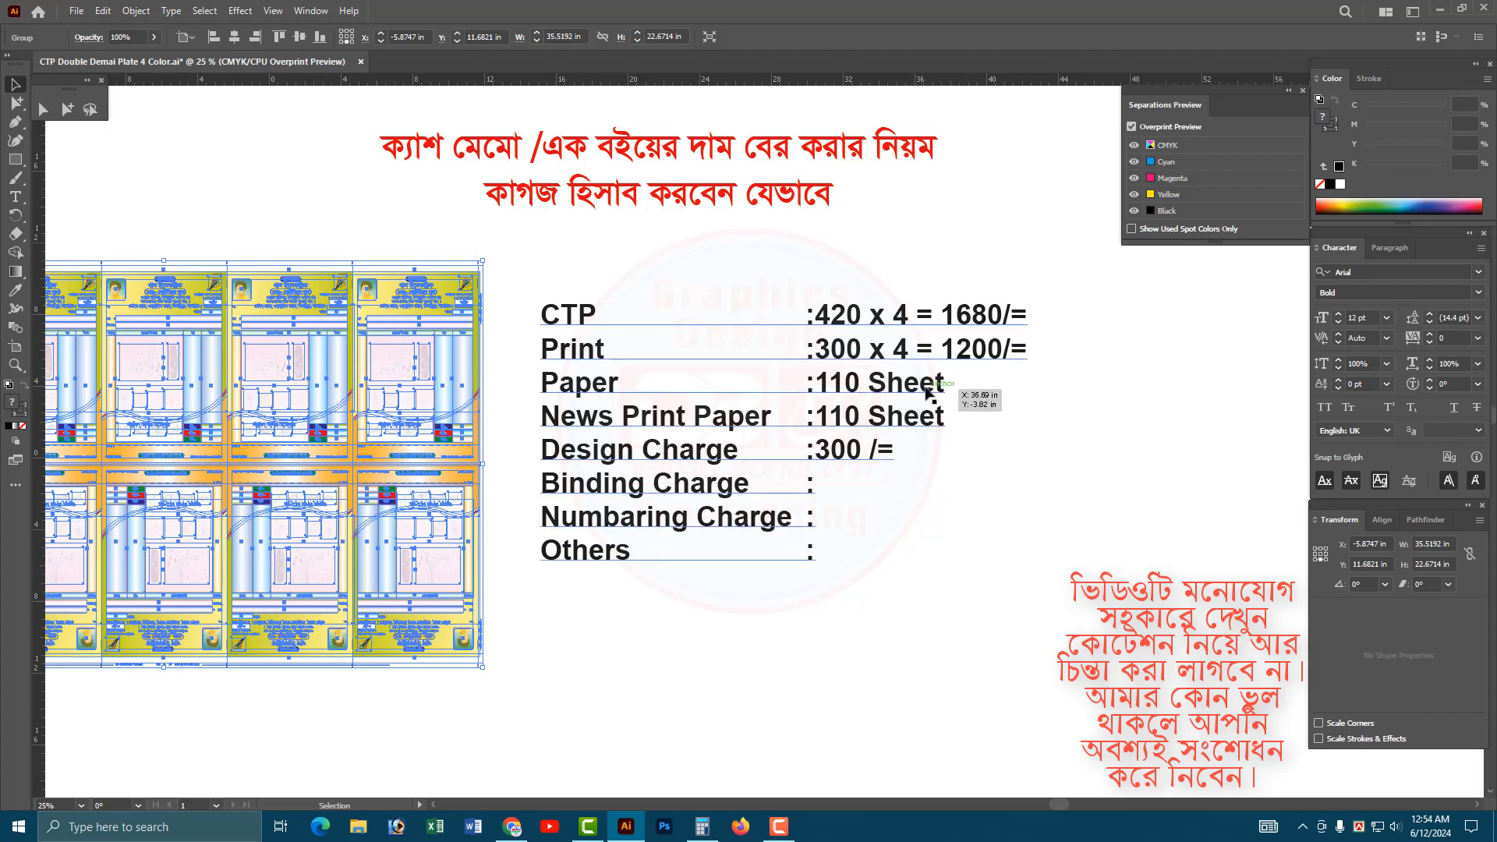
click(944, 384)
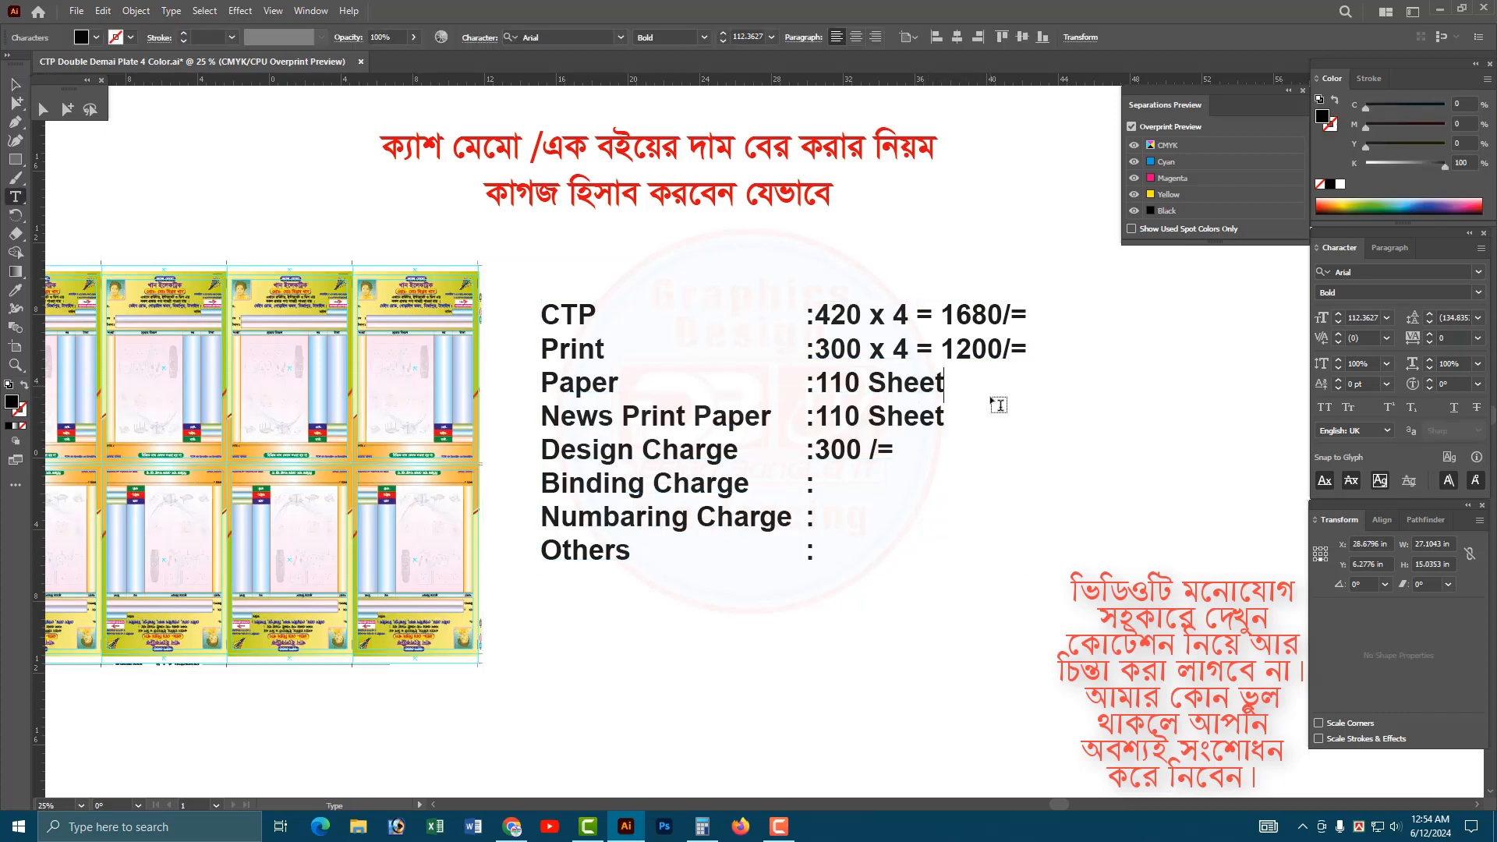
text(x 450)
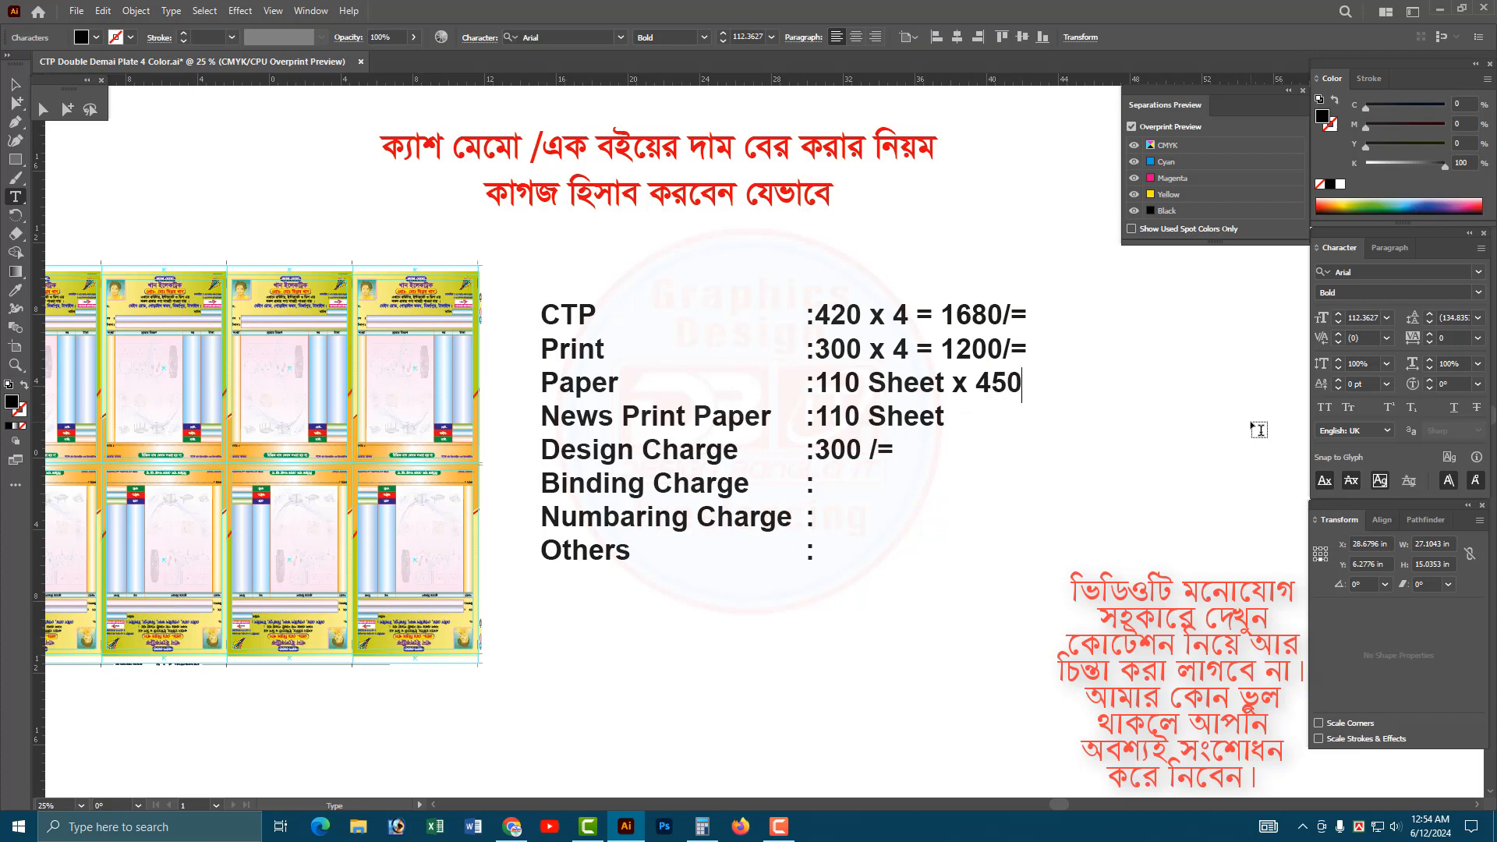
text(0 =)
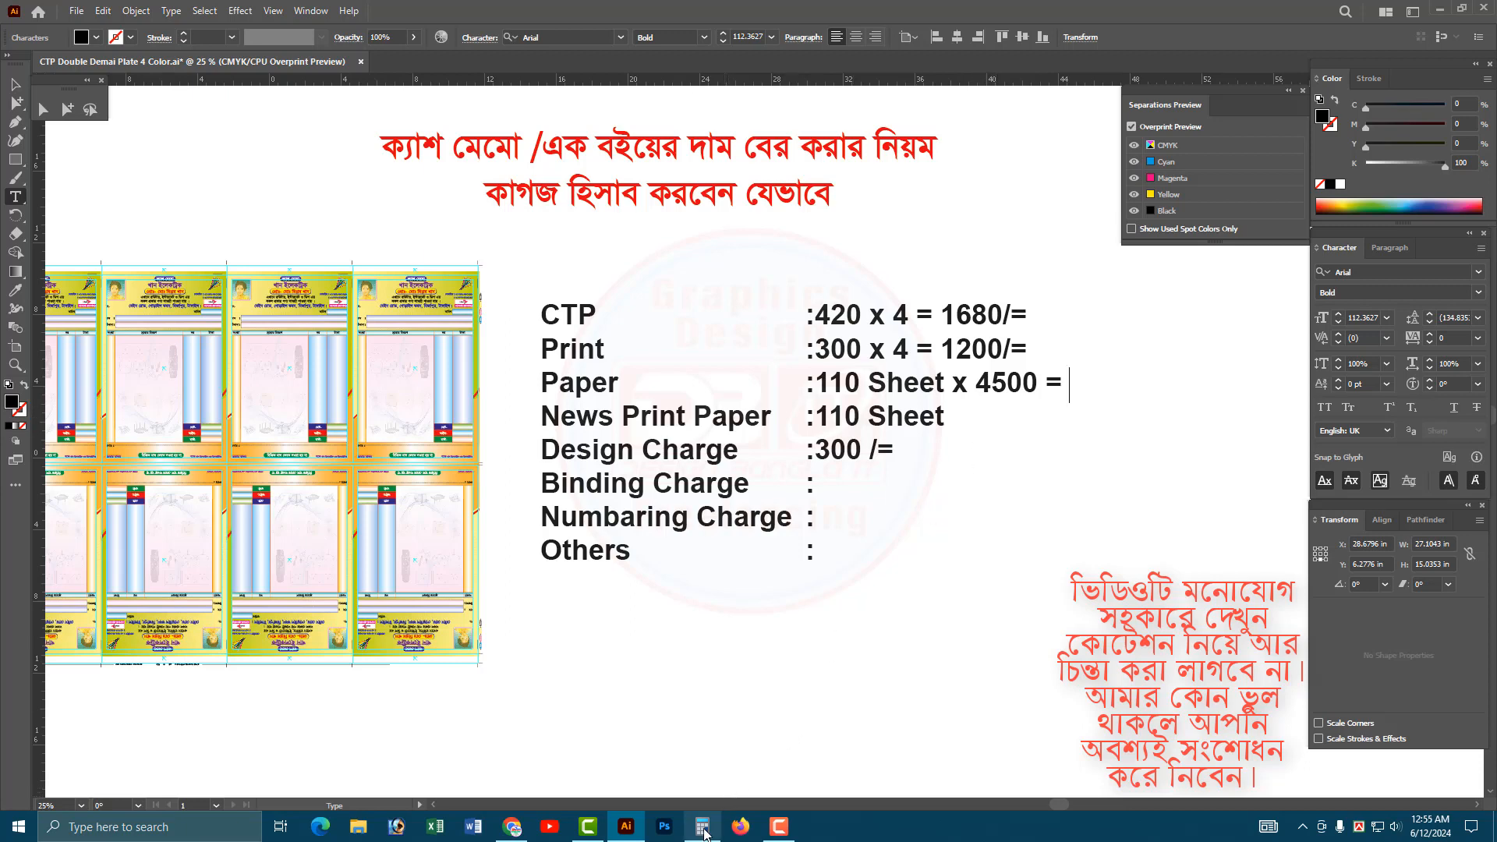
Switch to Calculator, clear the display and divide the 4500 paper price by 500.
mouse_move(704, 835)
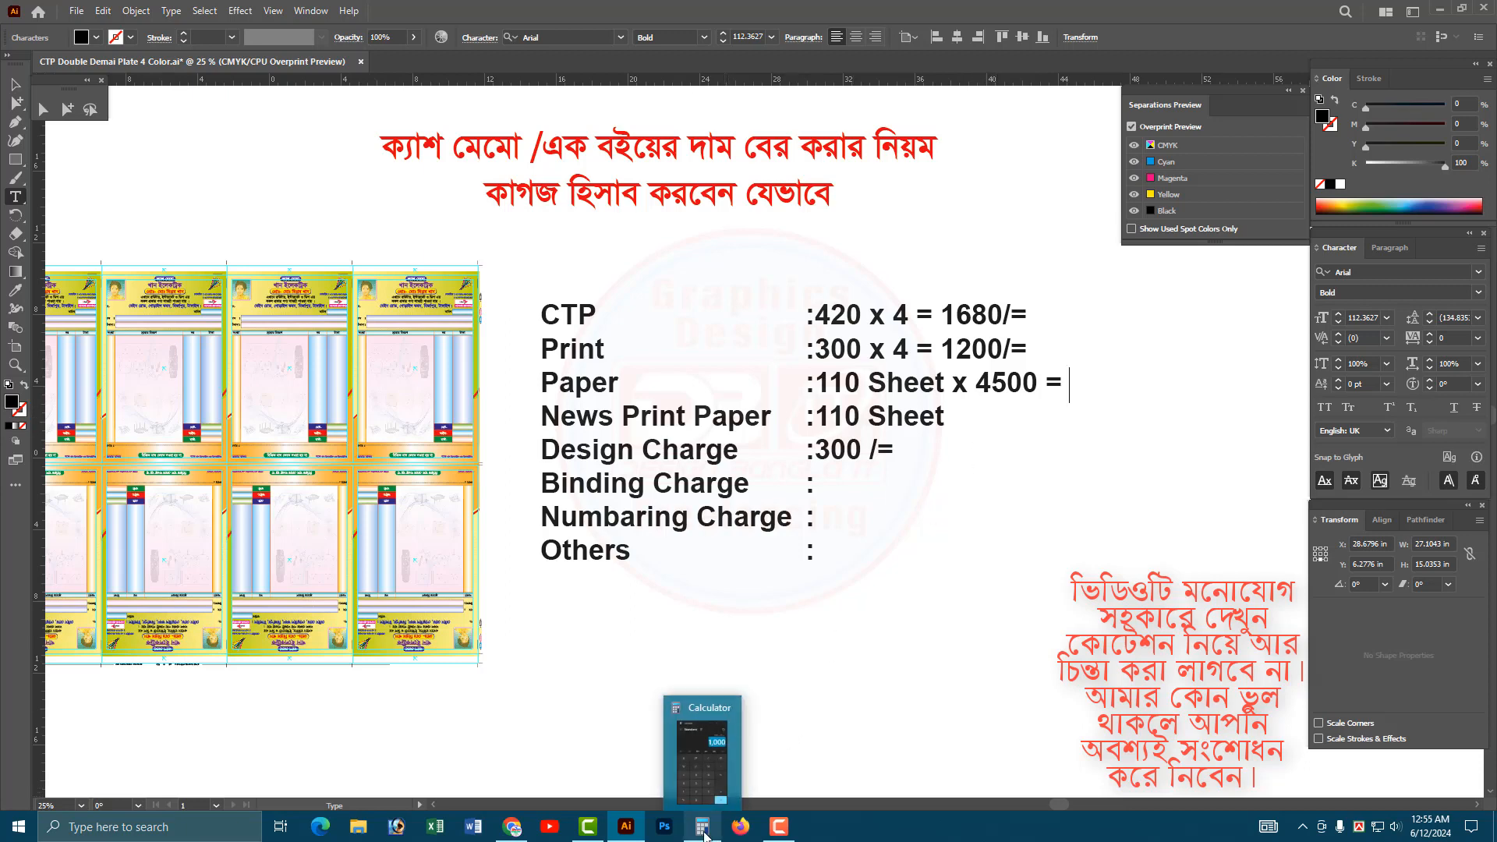
click(705, 835)
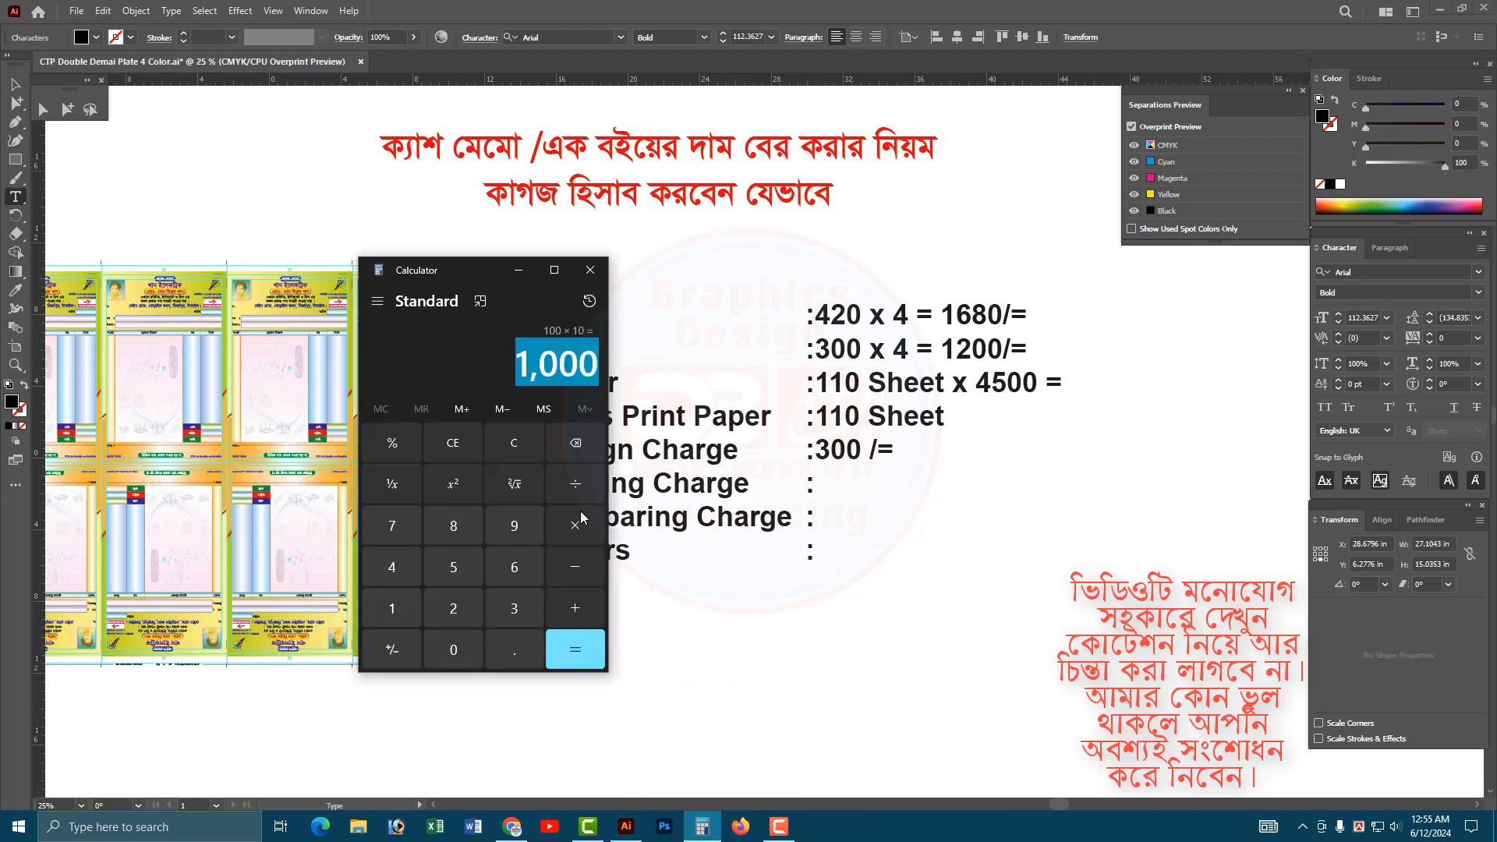
click(454, 574)
click(410, 573)
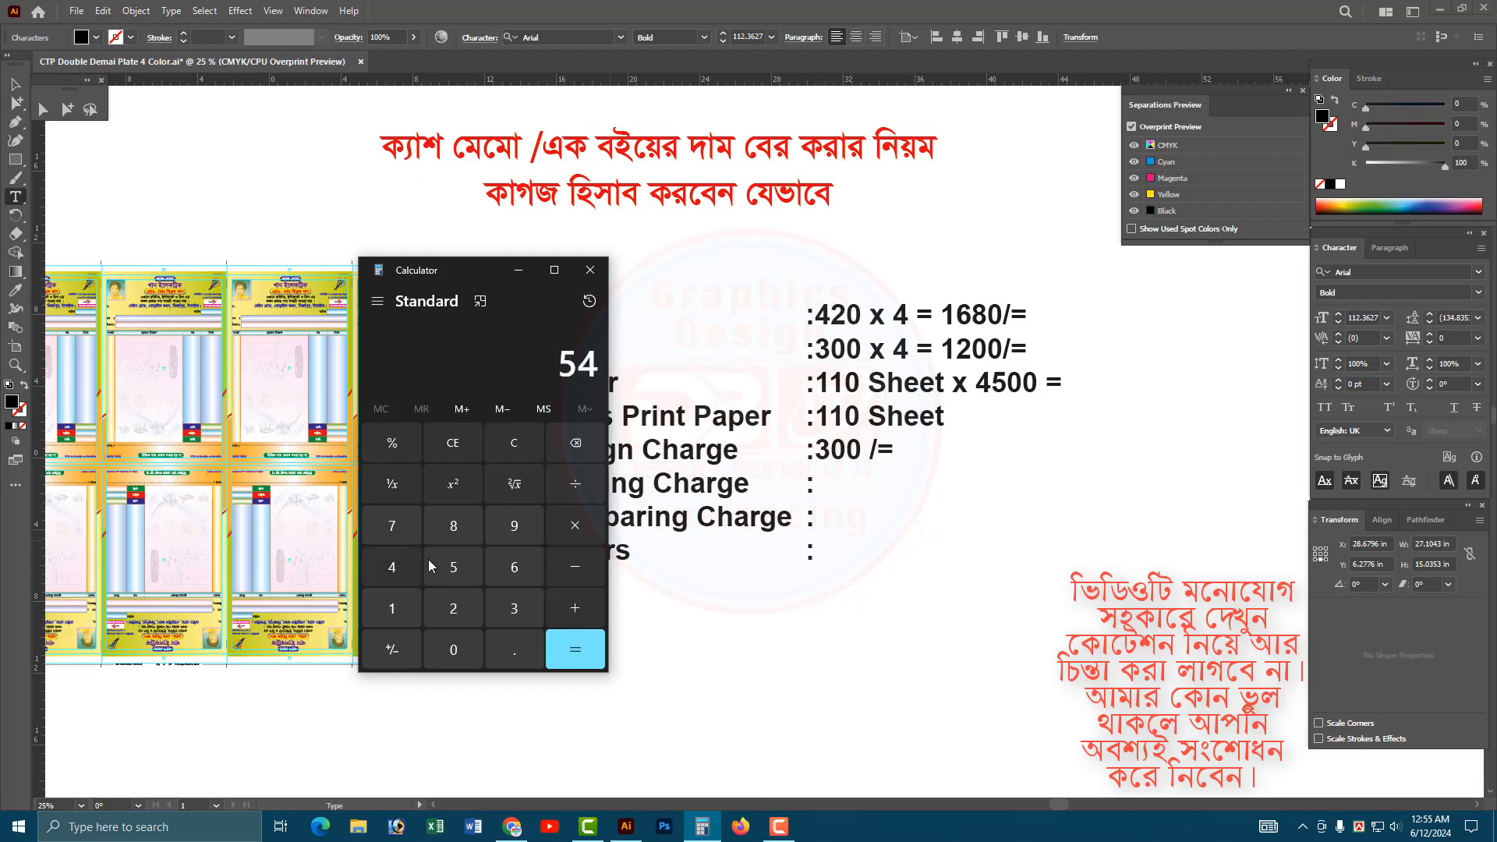
click(516, 436)
click(401, 573)
click(450, 573)
click(453, 650)
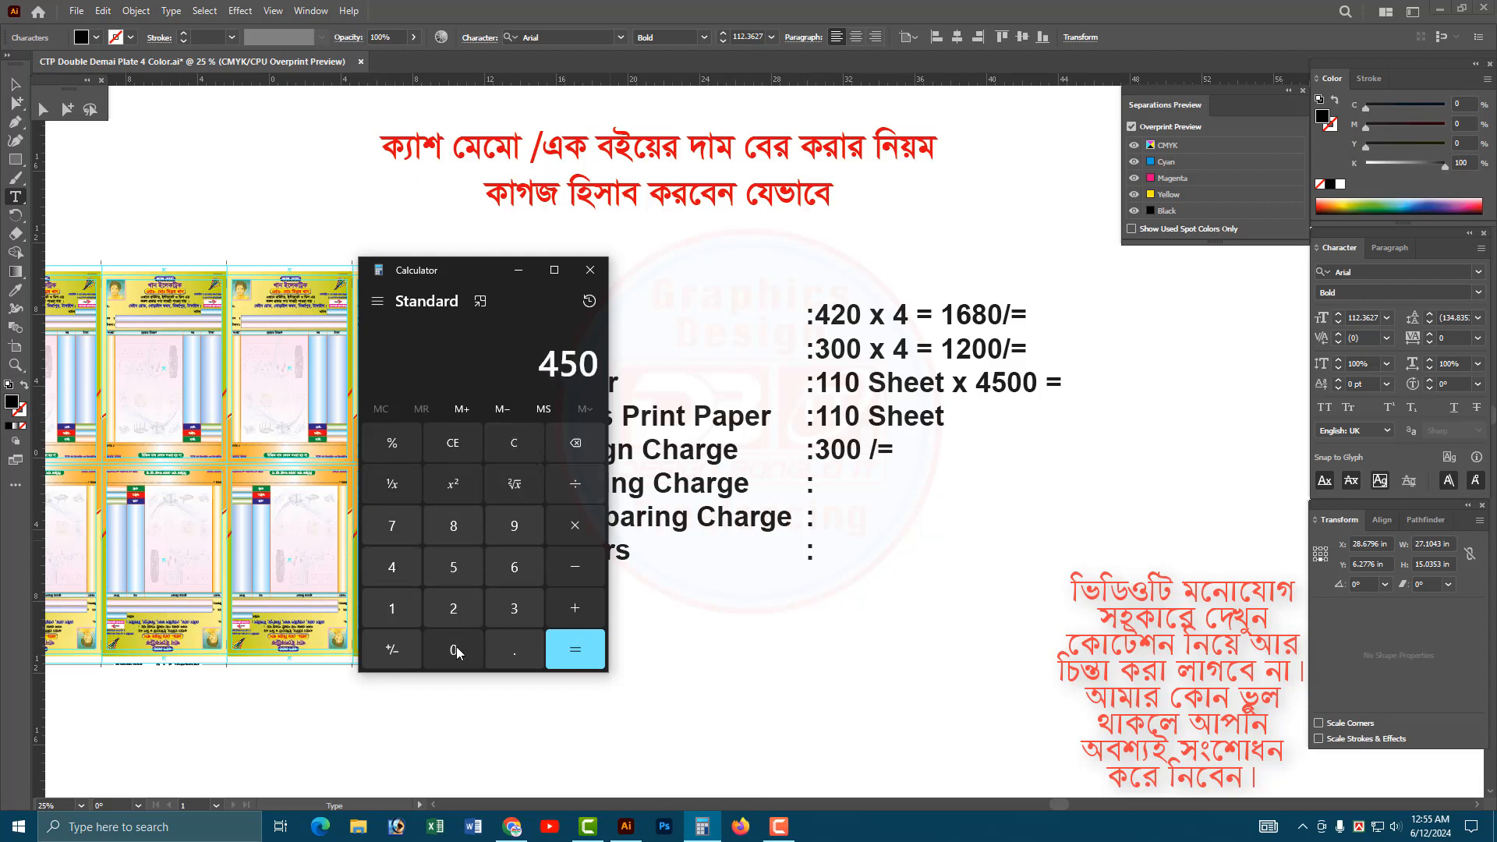
click(453, 649)
click(574, 485)
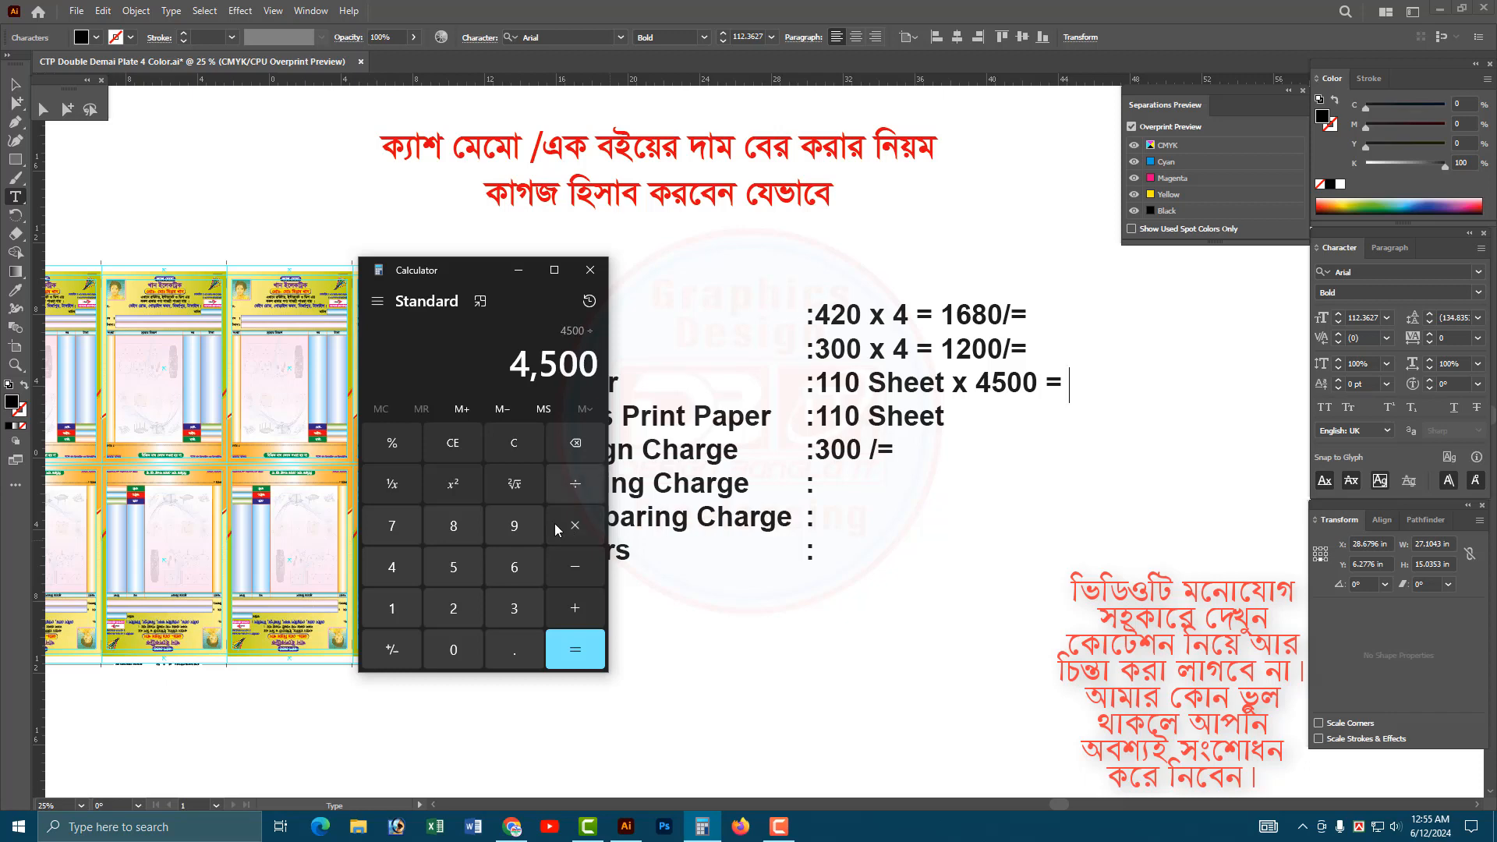
click(459, 568)
click(453, 650)
click(453, 650)
click(569, 660)
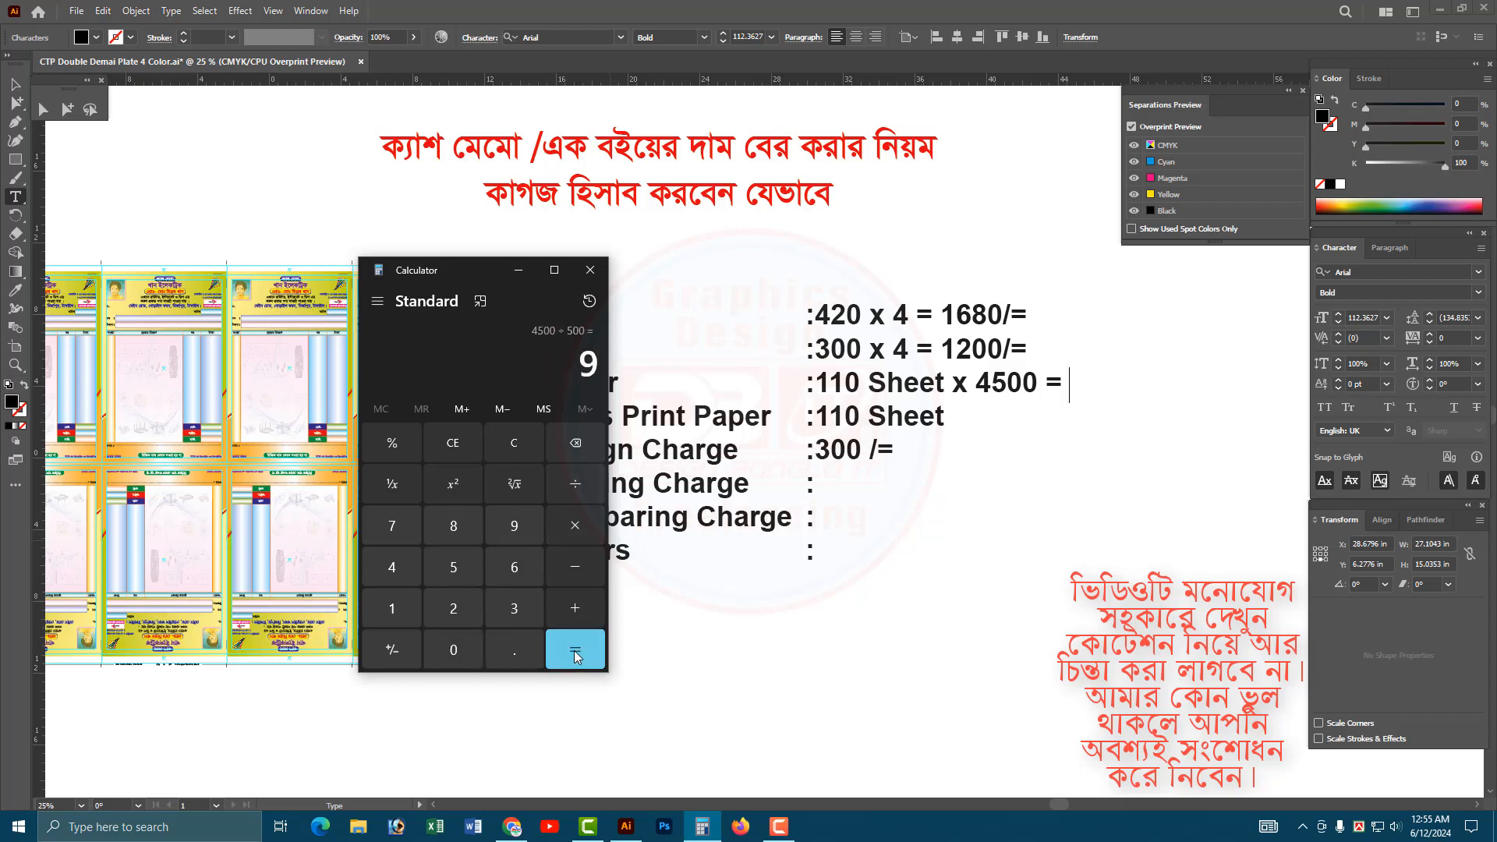
drag(585, 362, 618, 381)
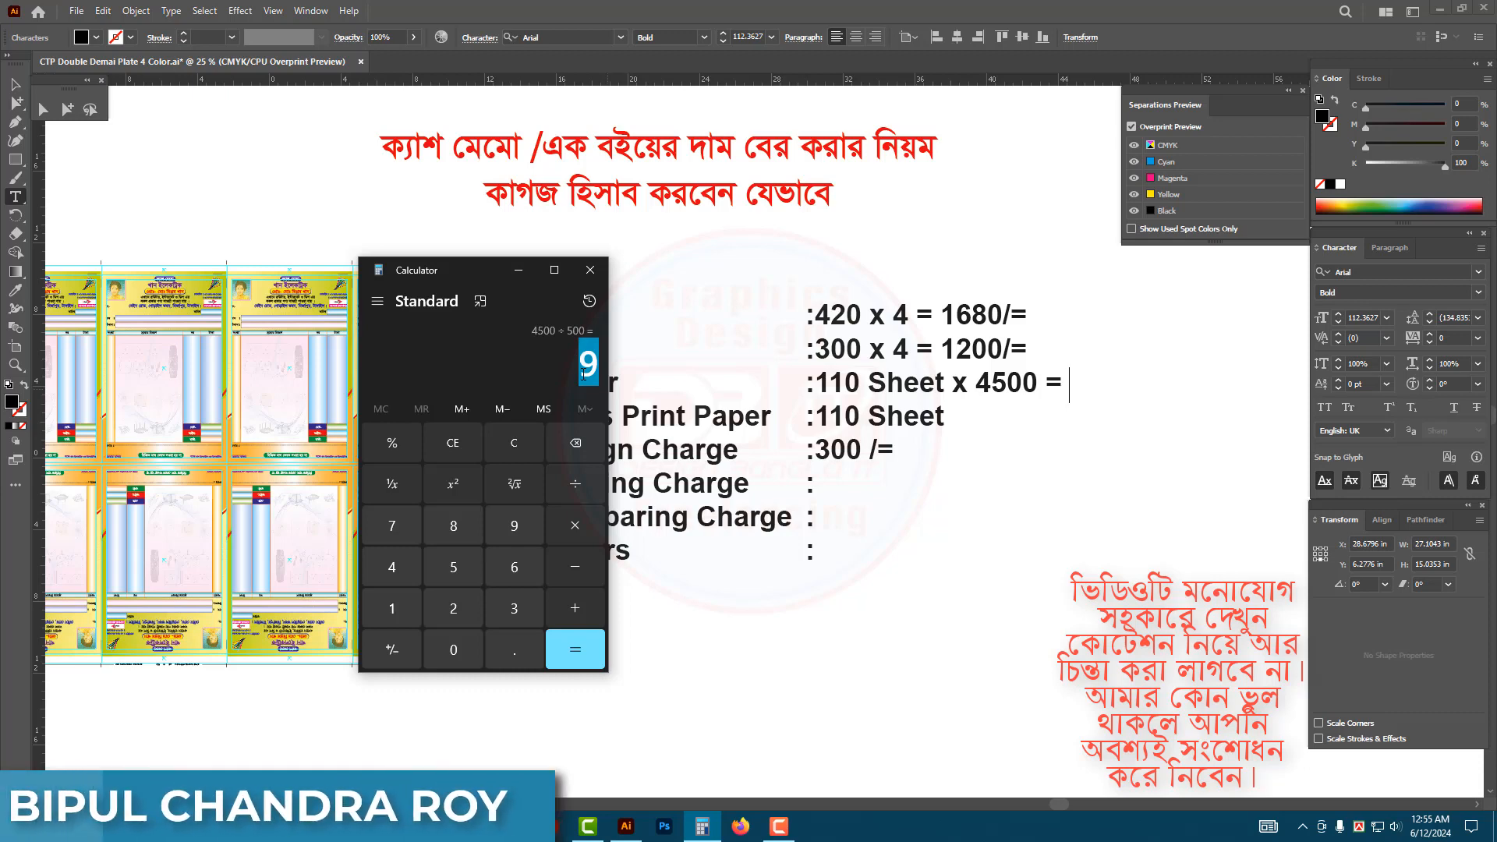
click(569, 333)
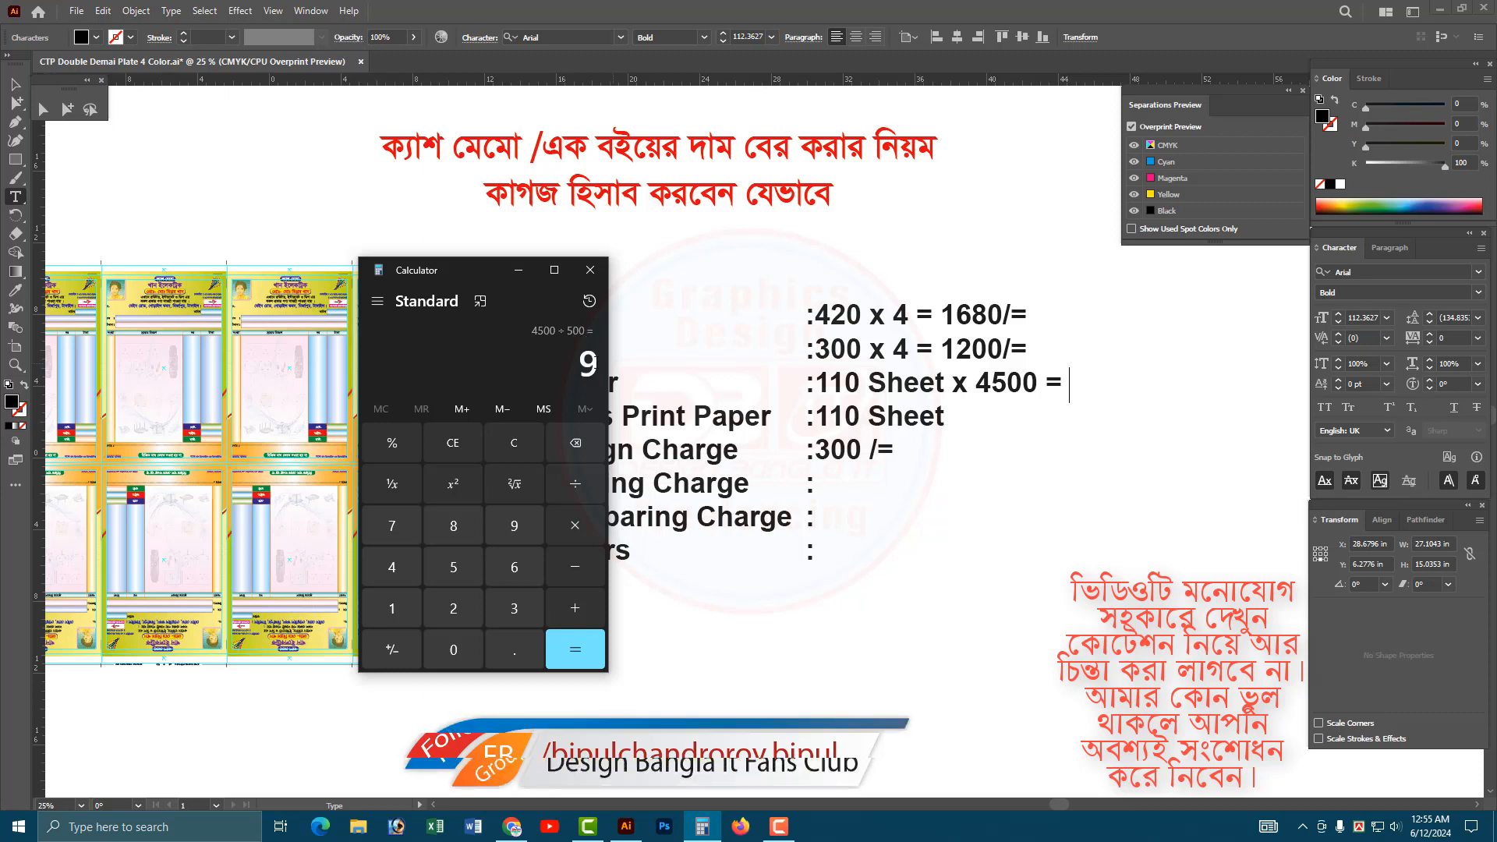
Multiply the per-sheet paper price by 110 sheets in Calculator and select the result.
click(573, 527)
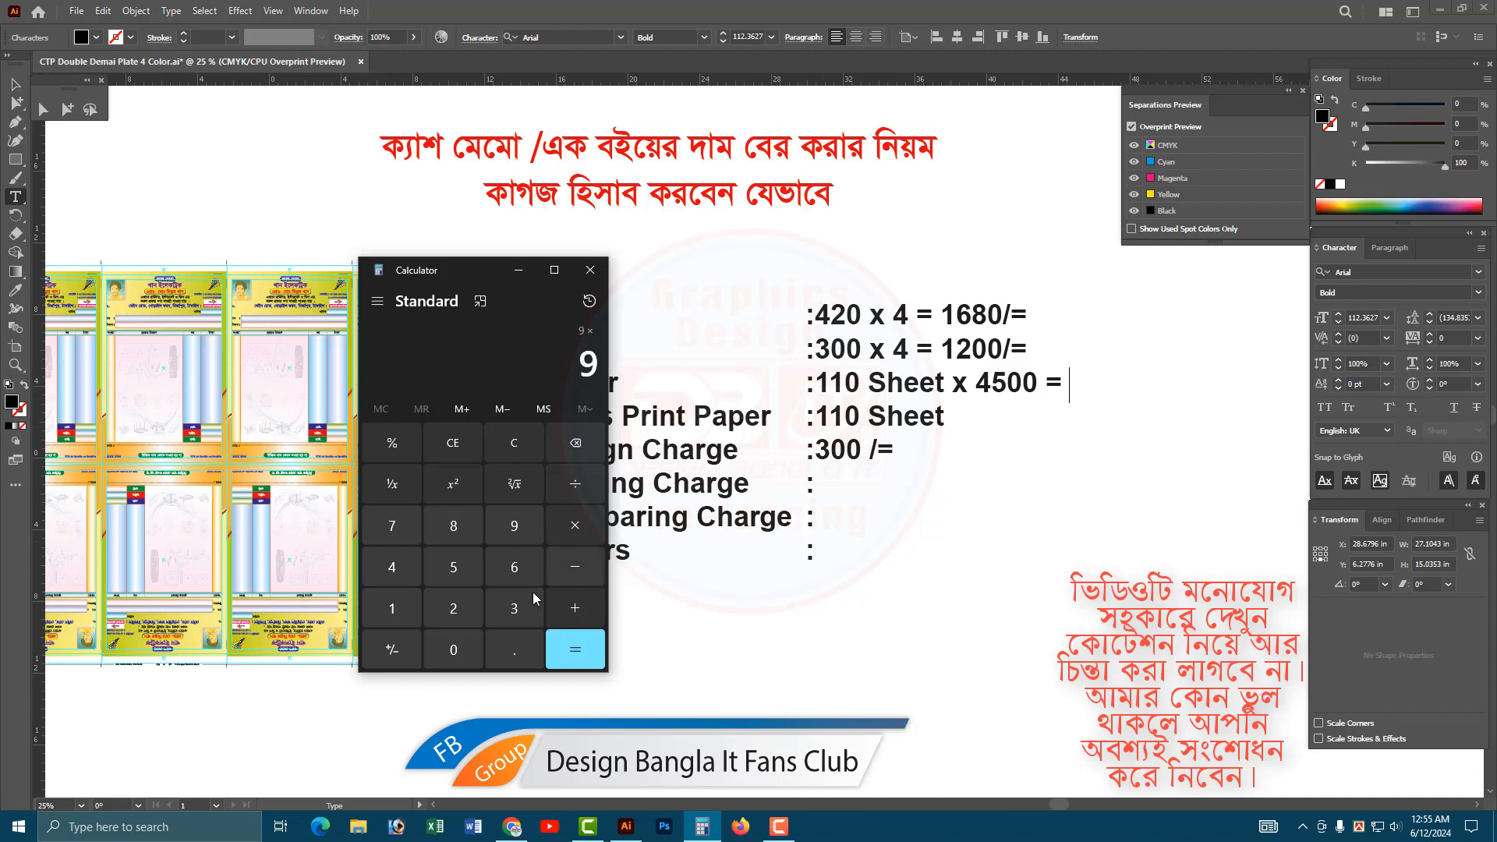
click(391, 606)
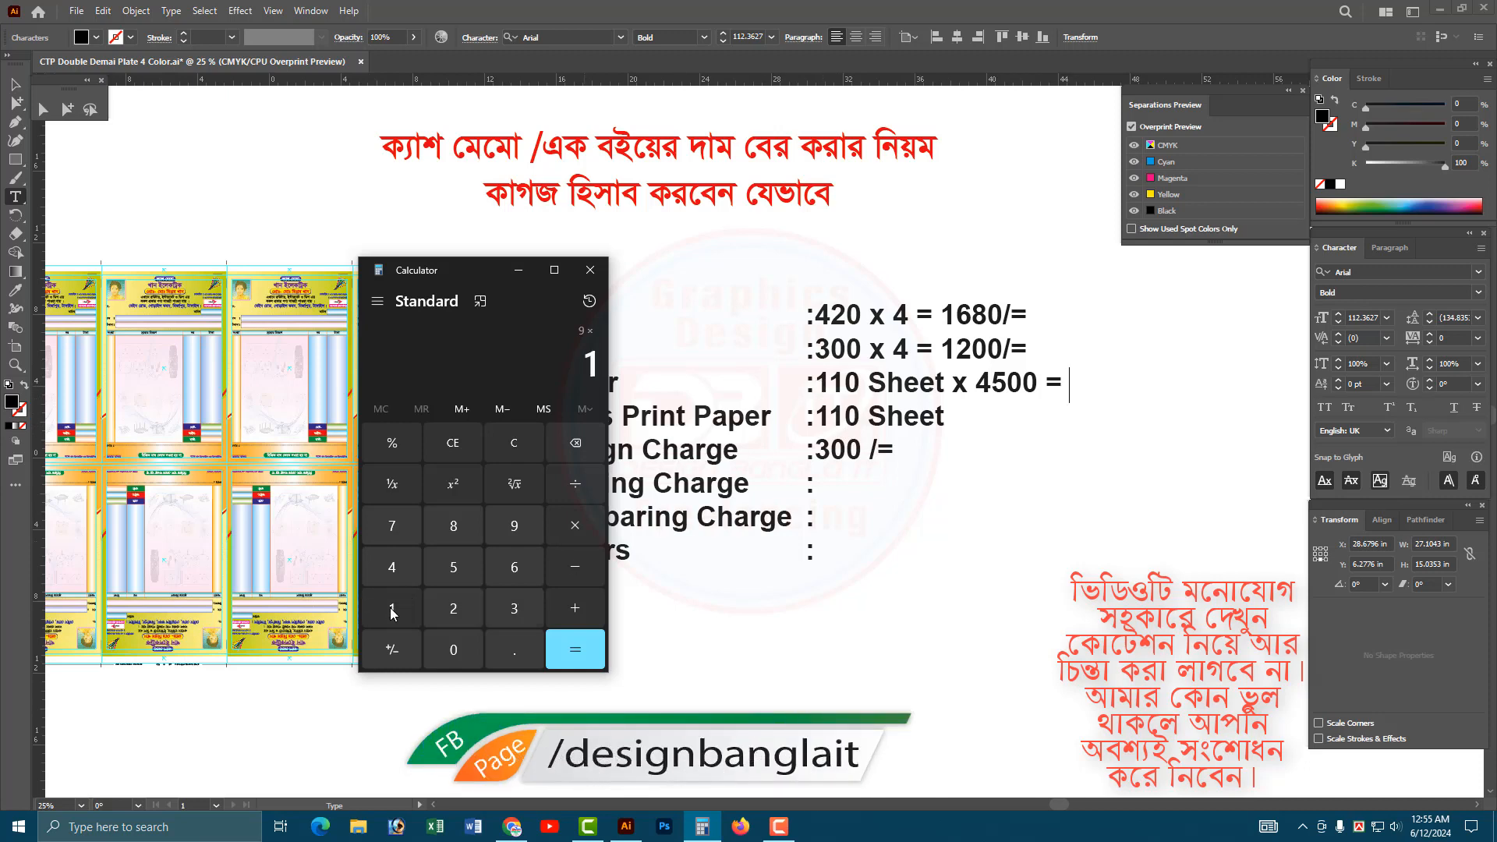
click(390, 607)
click(453, 652)
click(575, 649)
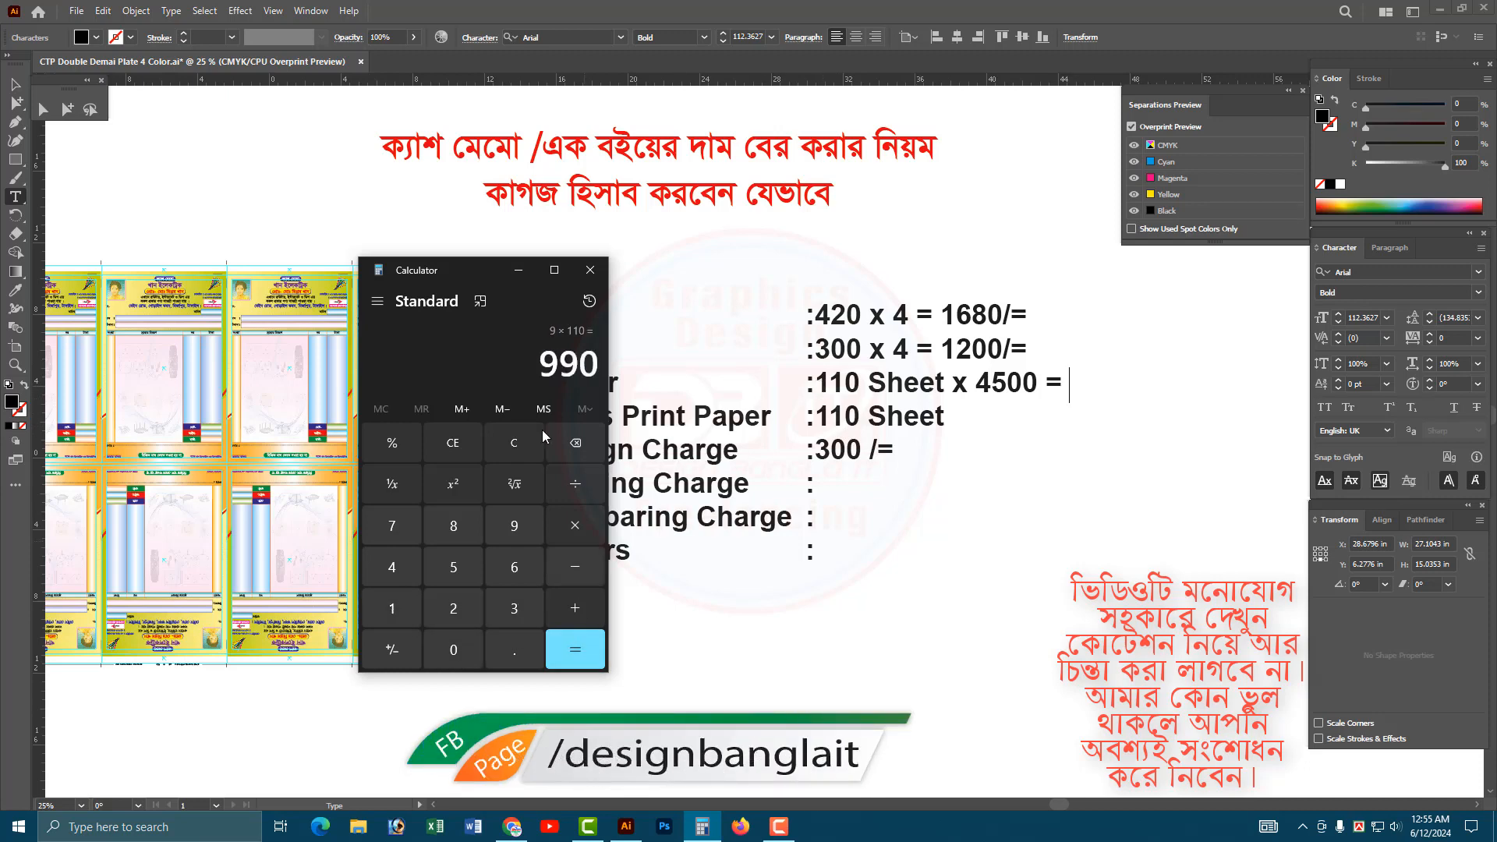
key(ctrl+c)
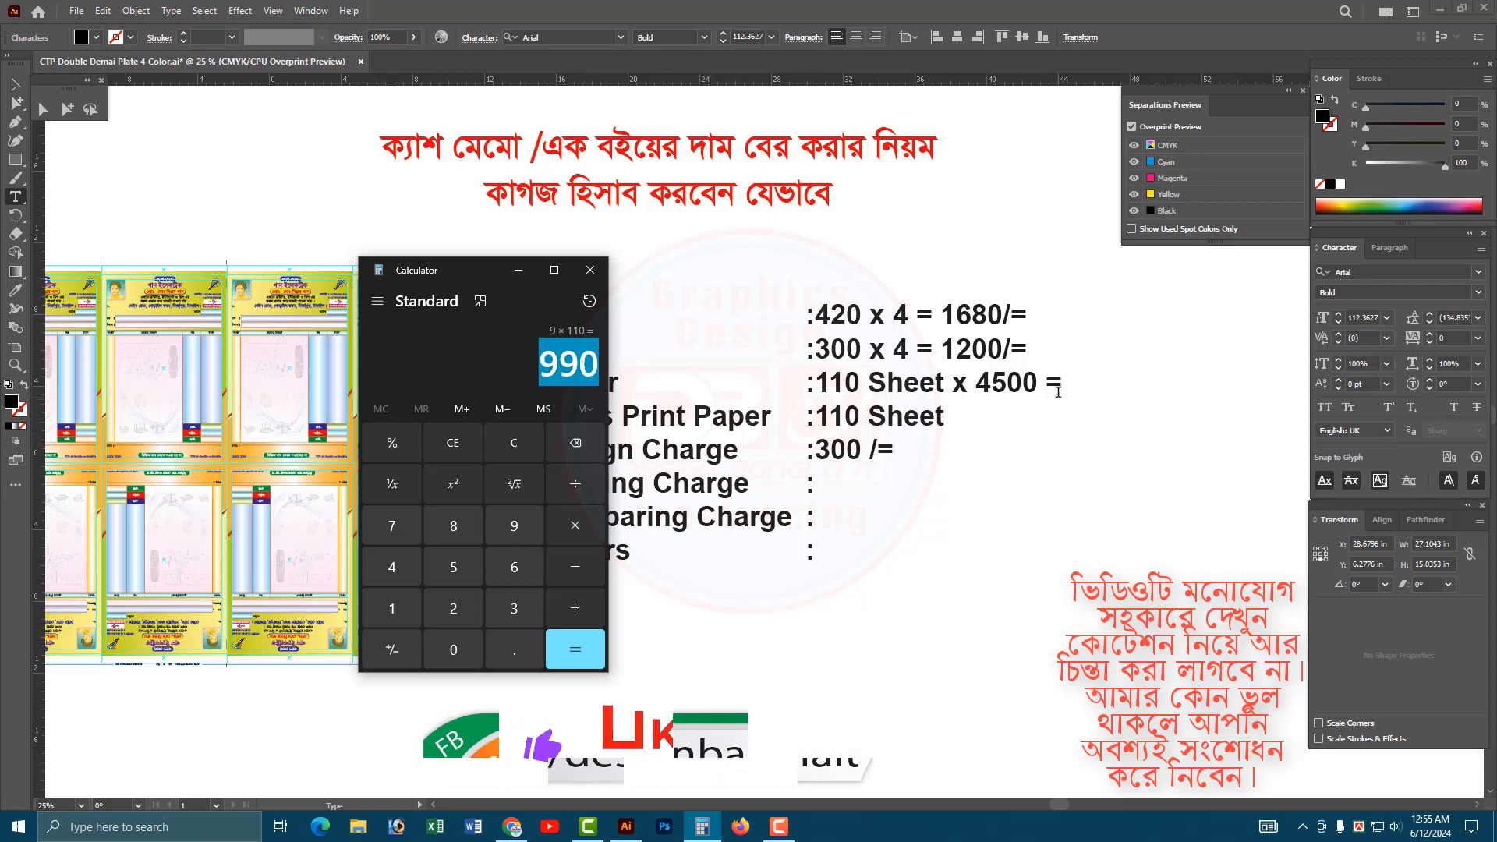
Return to Illustrator and enter 990 after the equals sign in the Paper line.
text(990)
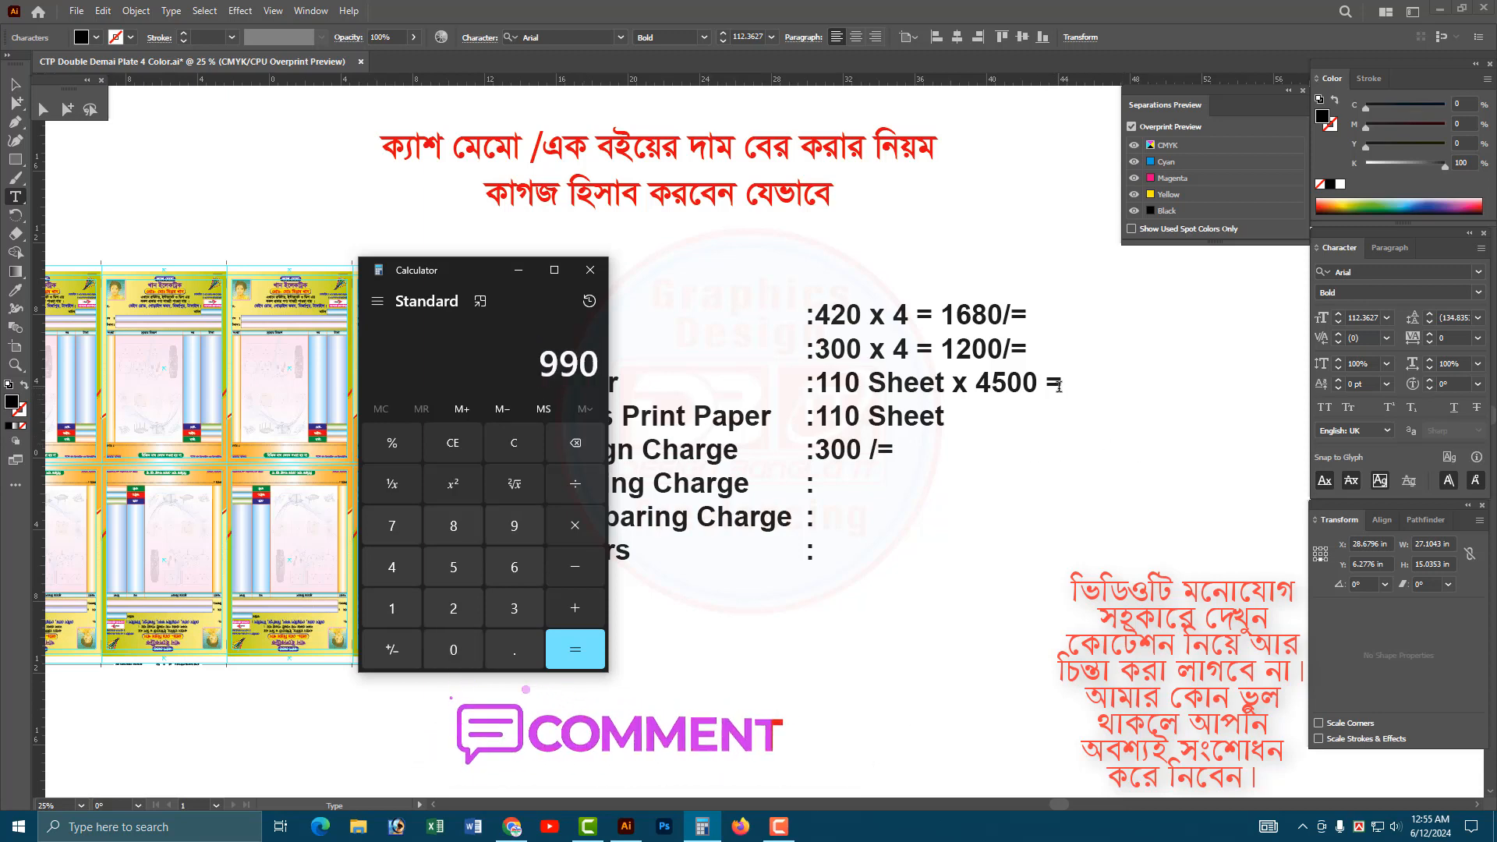
click(1068, 383)
text(990)
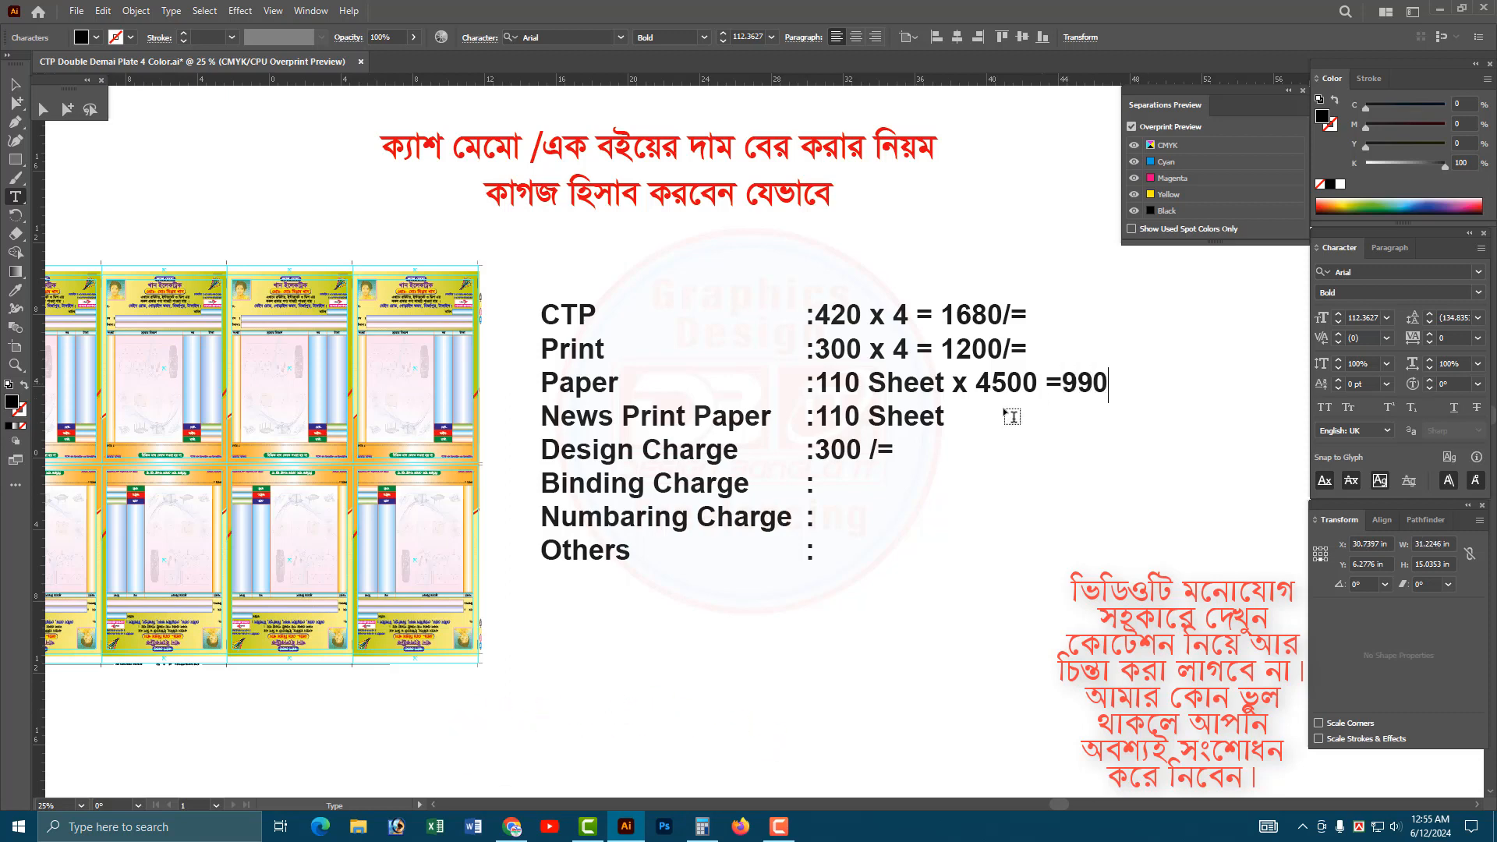
Switch to Calculator, clear the display and divide the 1200 news print price by 500.
click(933, 419)
click(702, 826)
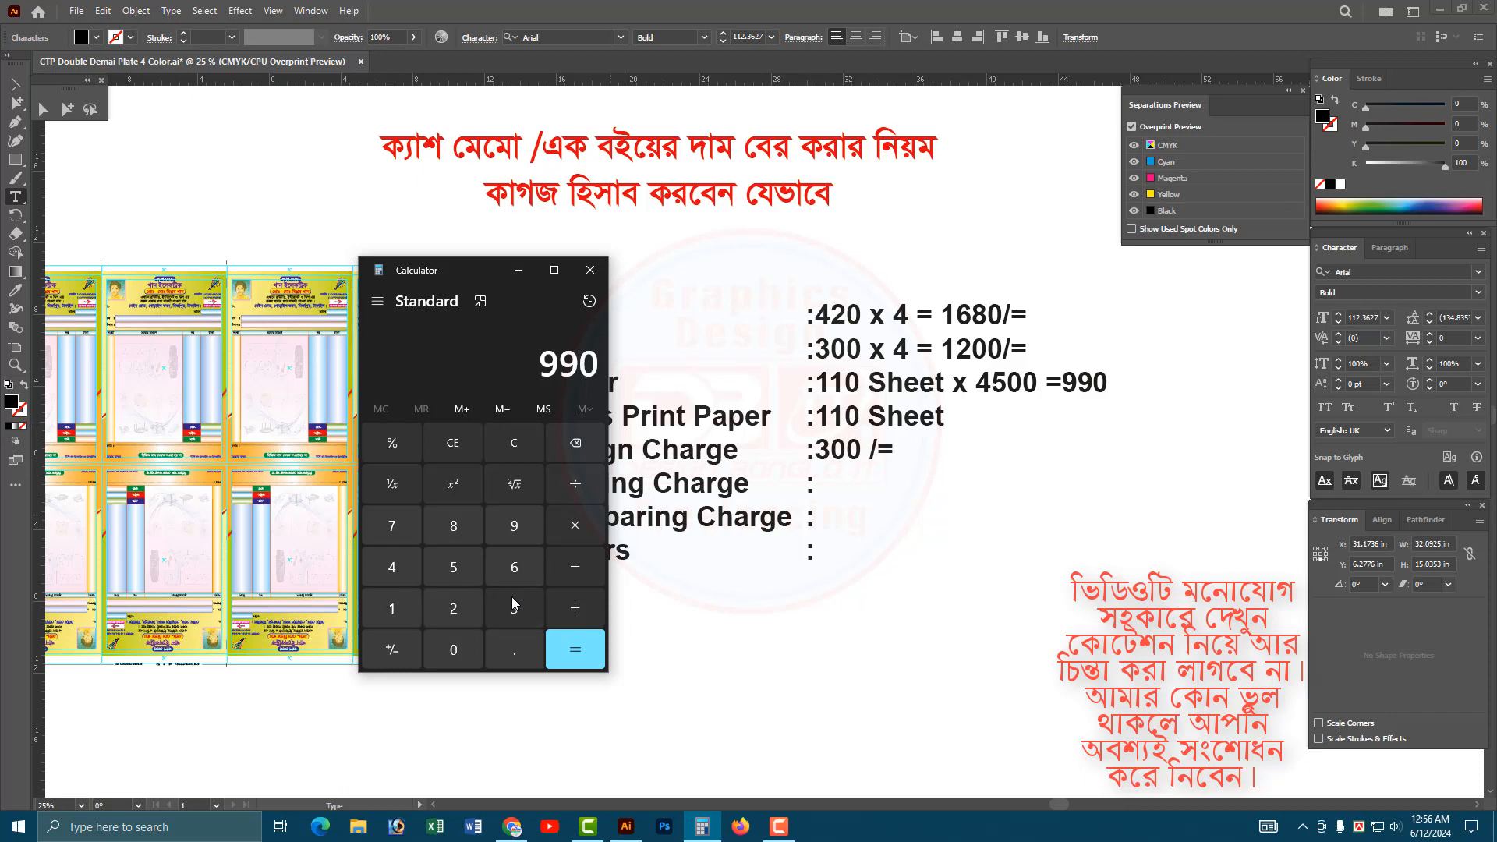
click(393, 609)
click(453, 608)
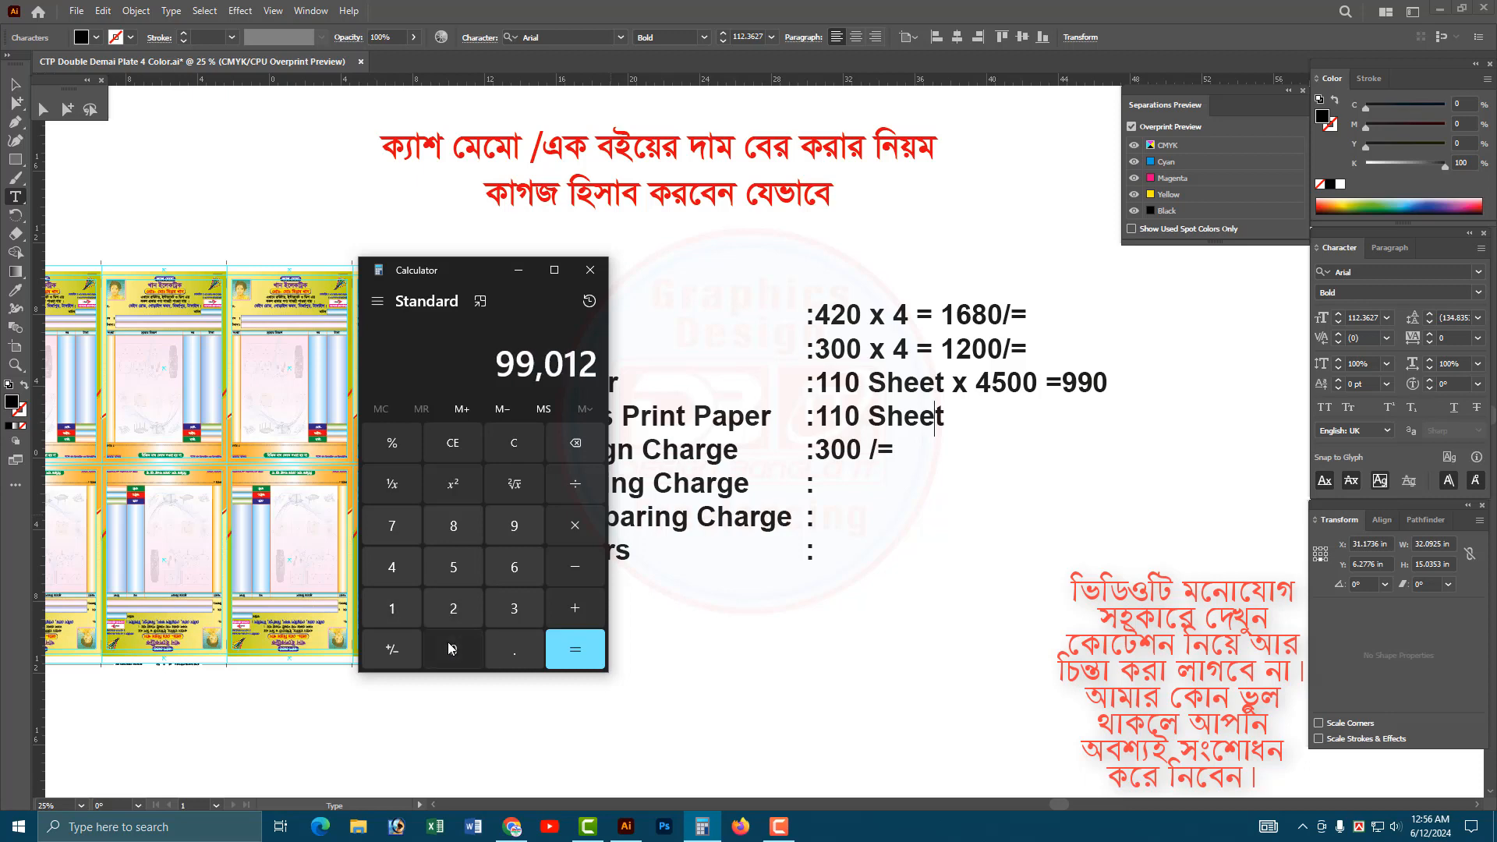
click(453, 649)
click(453, 650)
click(513, 444)
click(392, 608)
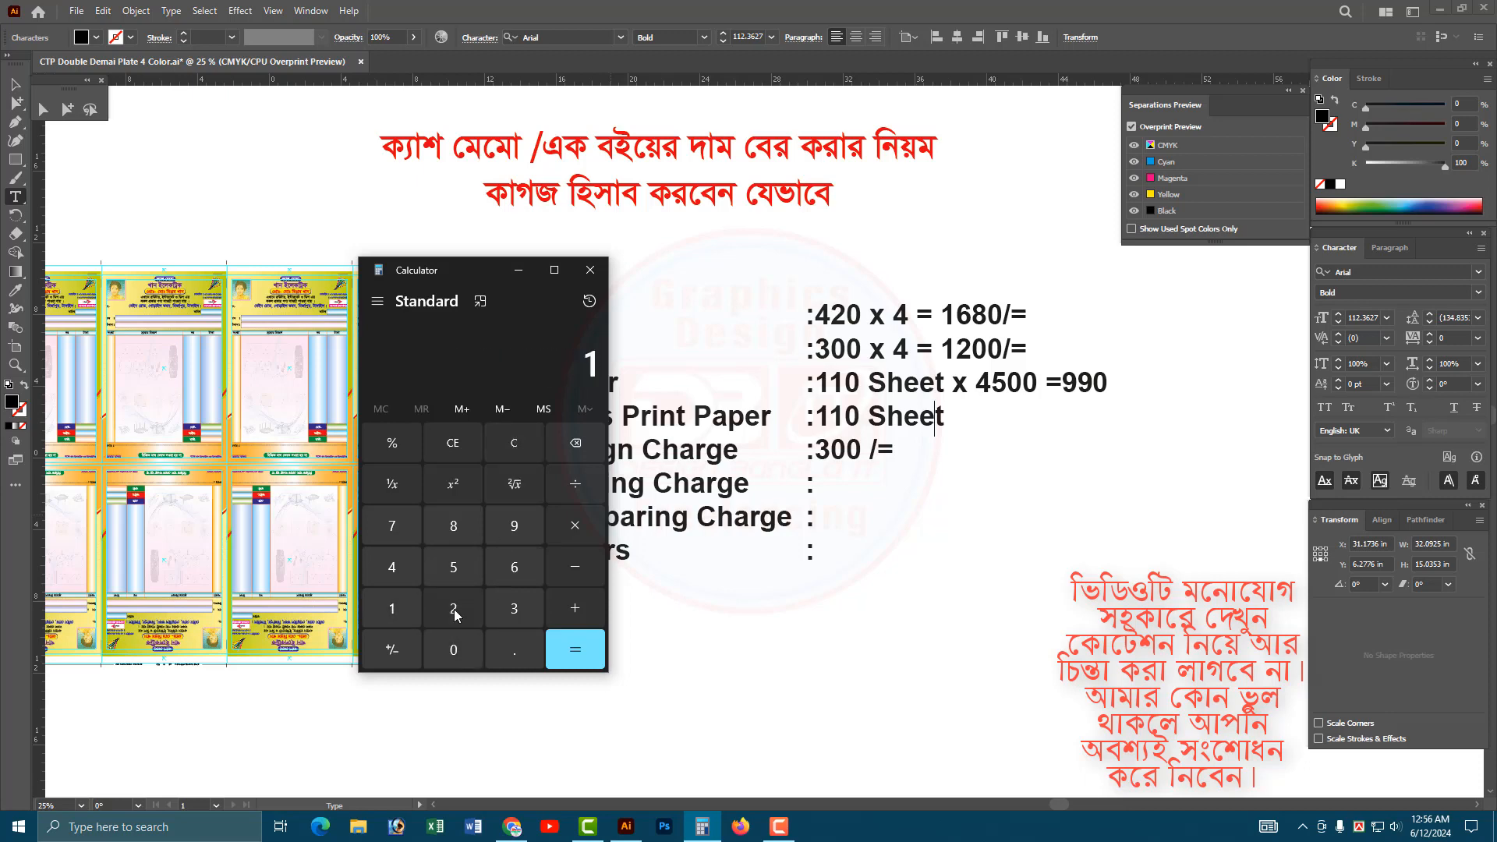
click(453, 608)
click(453, 650)
click(456, 652)
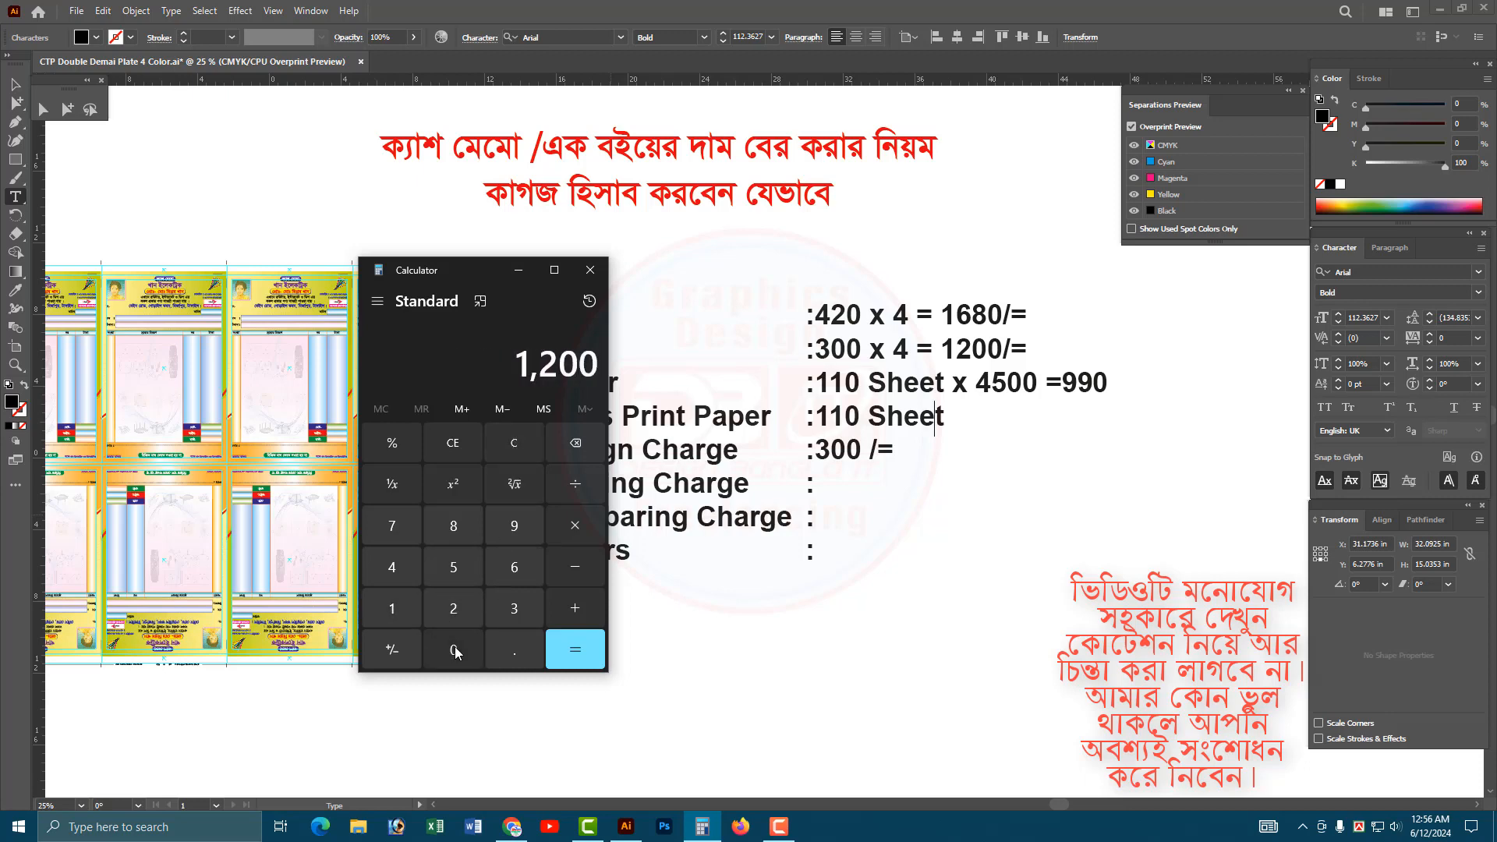
click(579, 488)
click(460, 576)
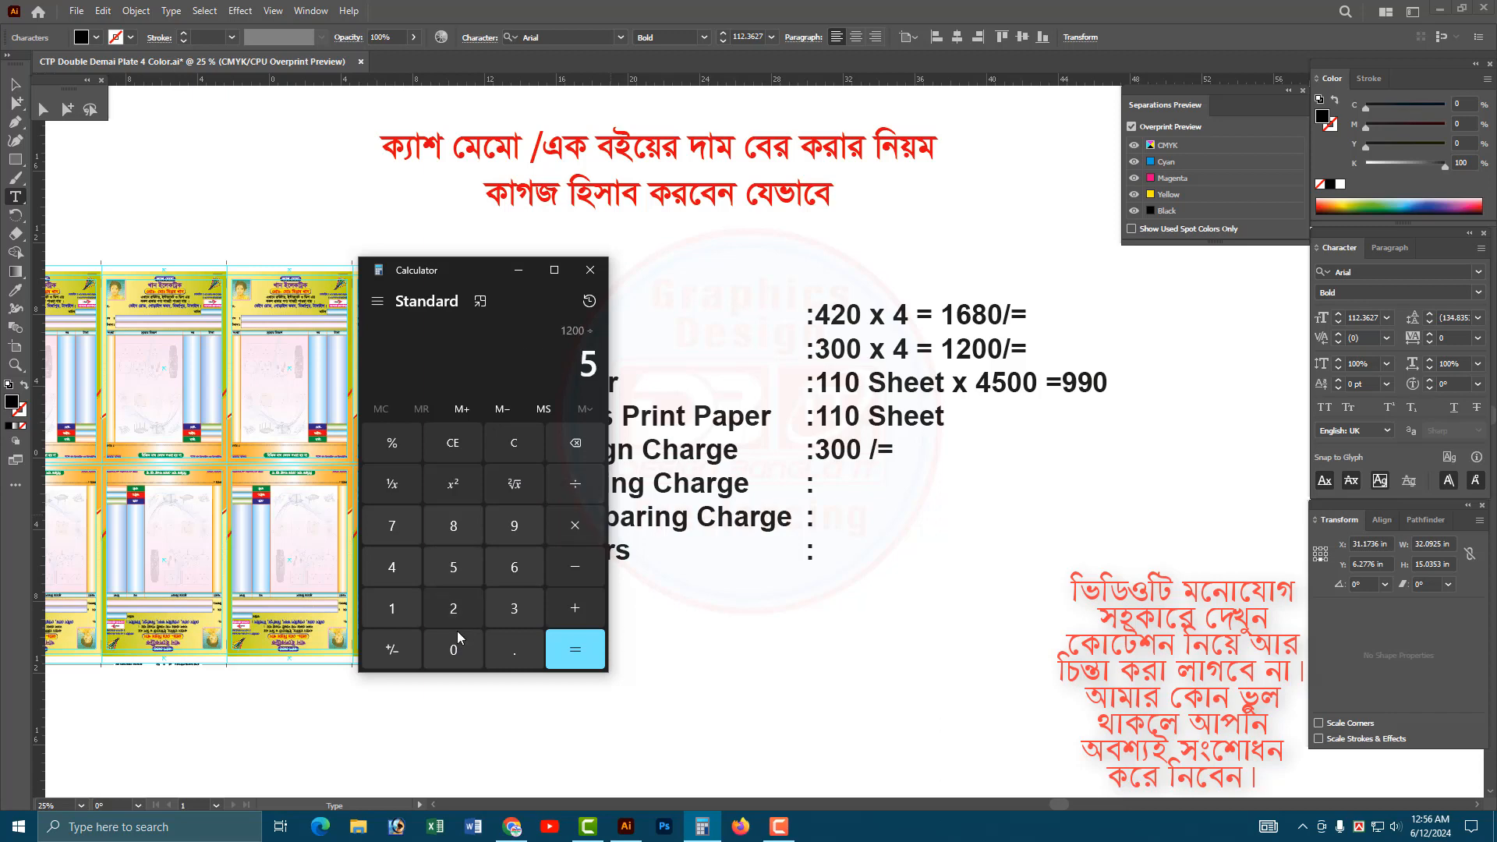
click(456, 648)
click(456, 648)
click(561, 651)
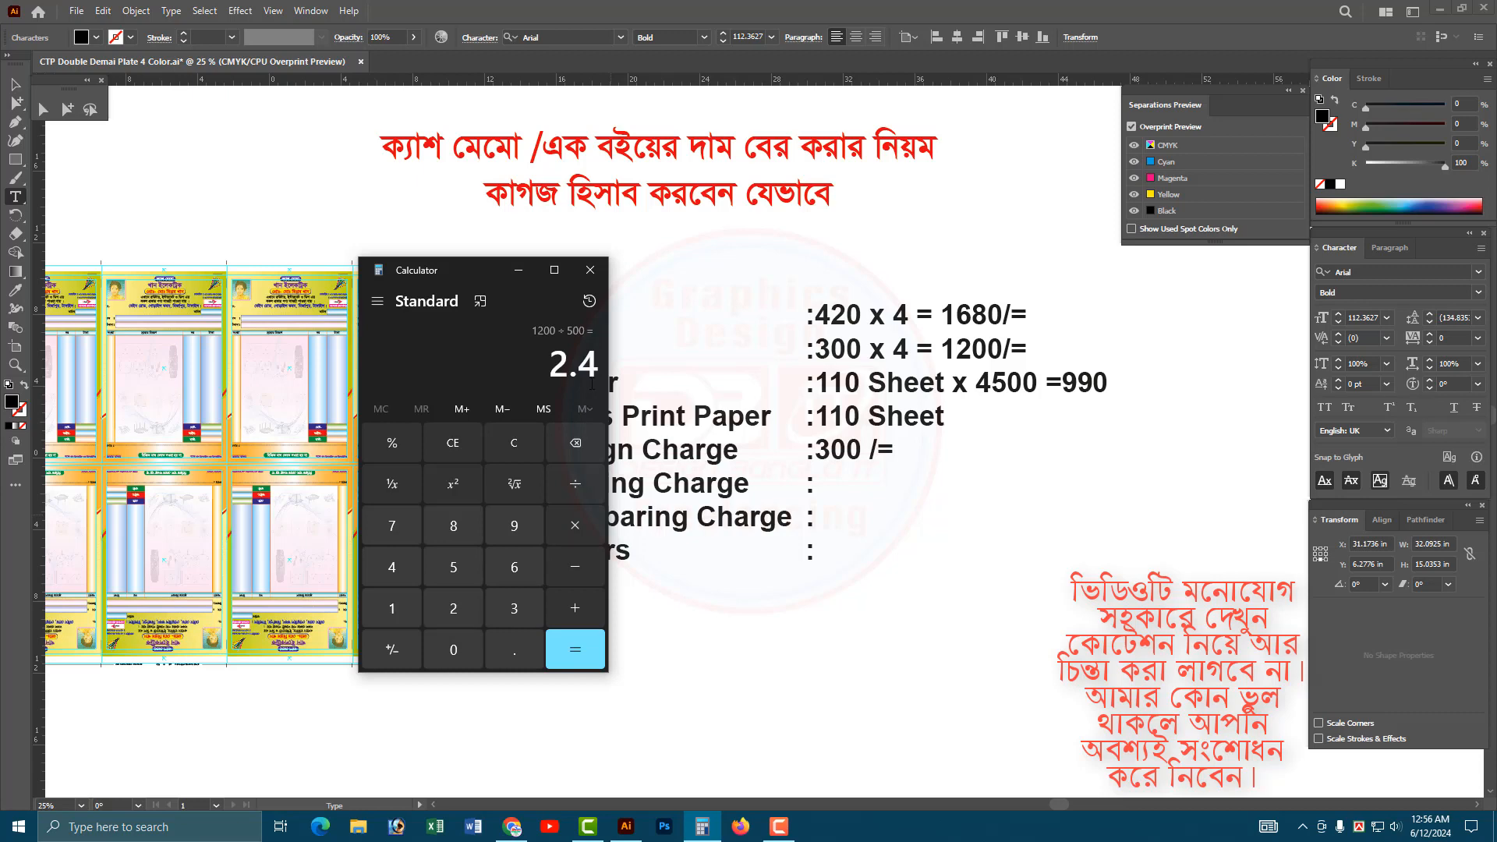
Multiply the per-sheet news print price by 110 sheets in Calculator and select the result.
click(574, 526)
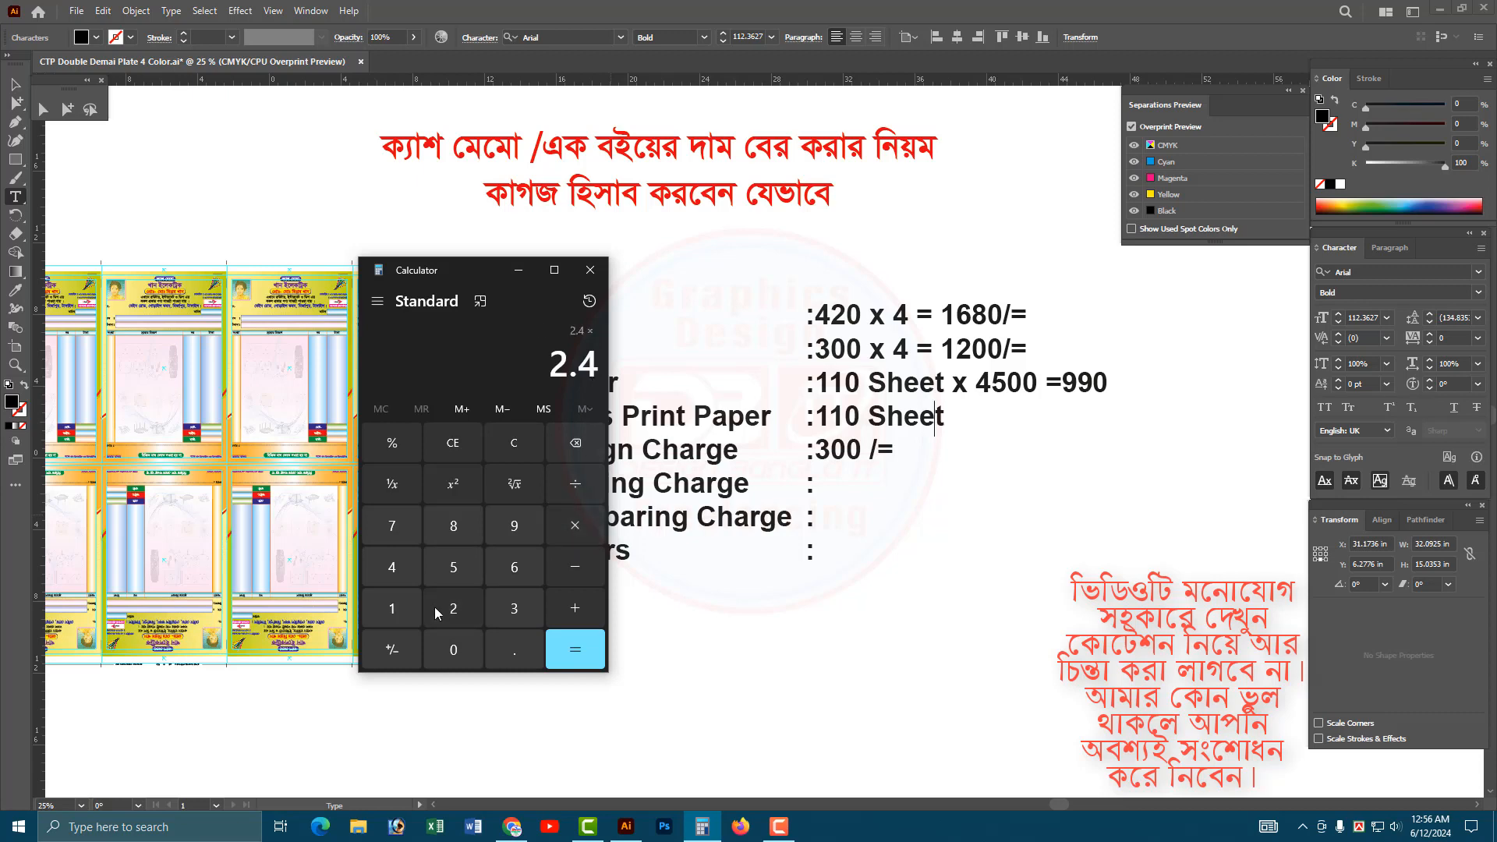
click(393, 607)
click(392, 607)
click(453, 648)
click(560, 649)
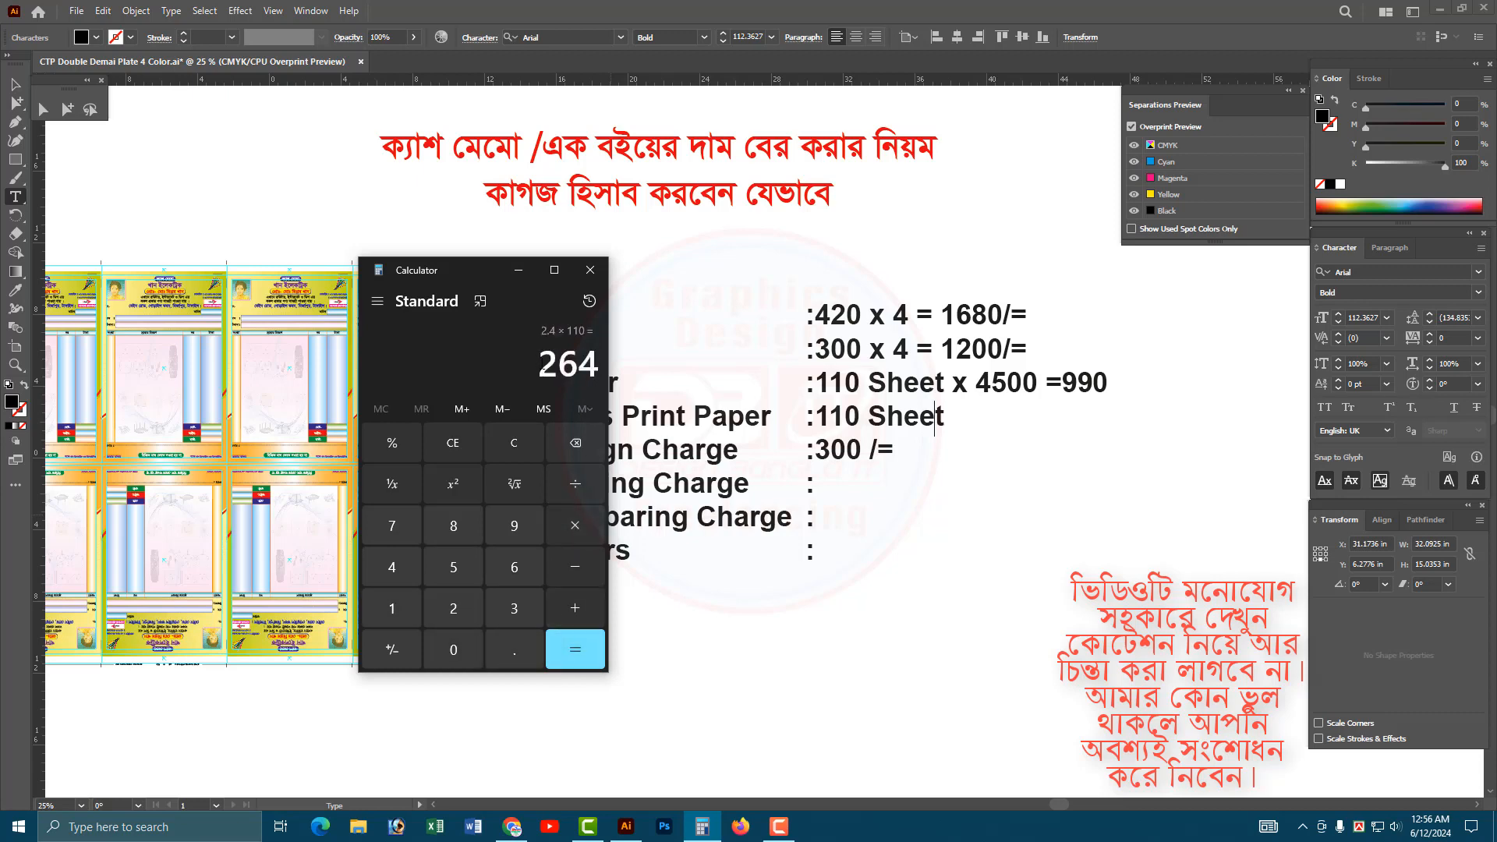
click(583, 374)
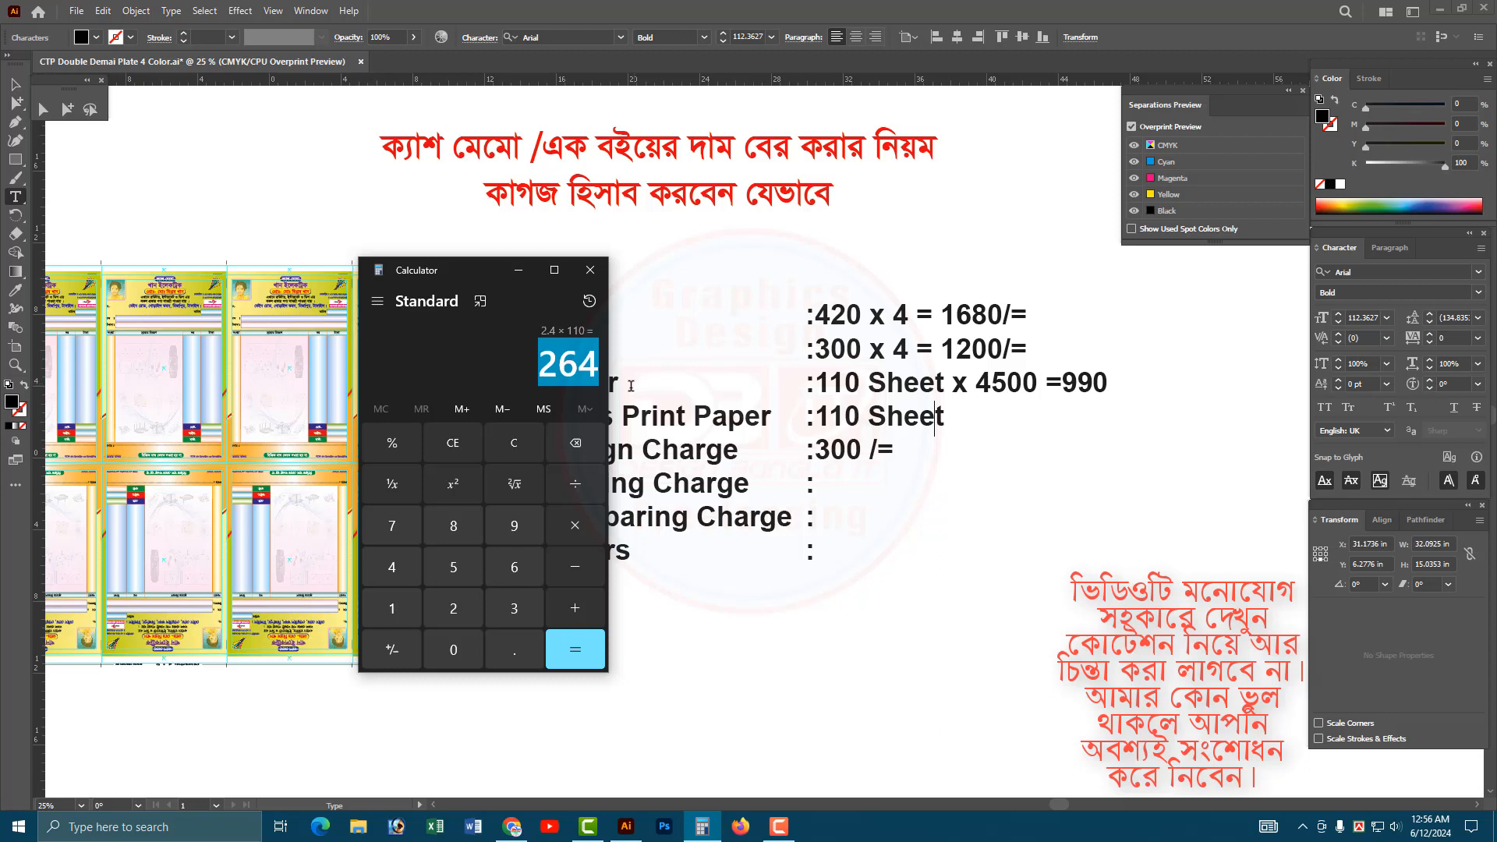
Return to Illustrator and enter "= 260" after "110 Sheet" in the News Print Paper line.
click(944, 416)
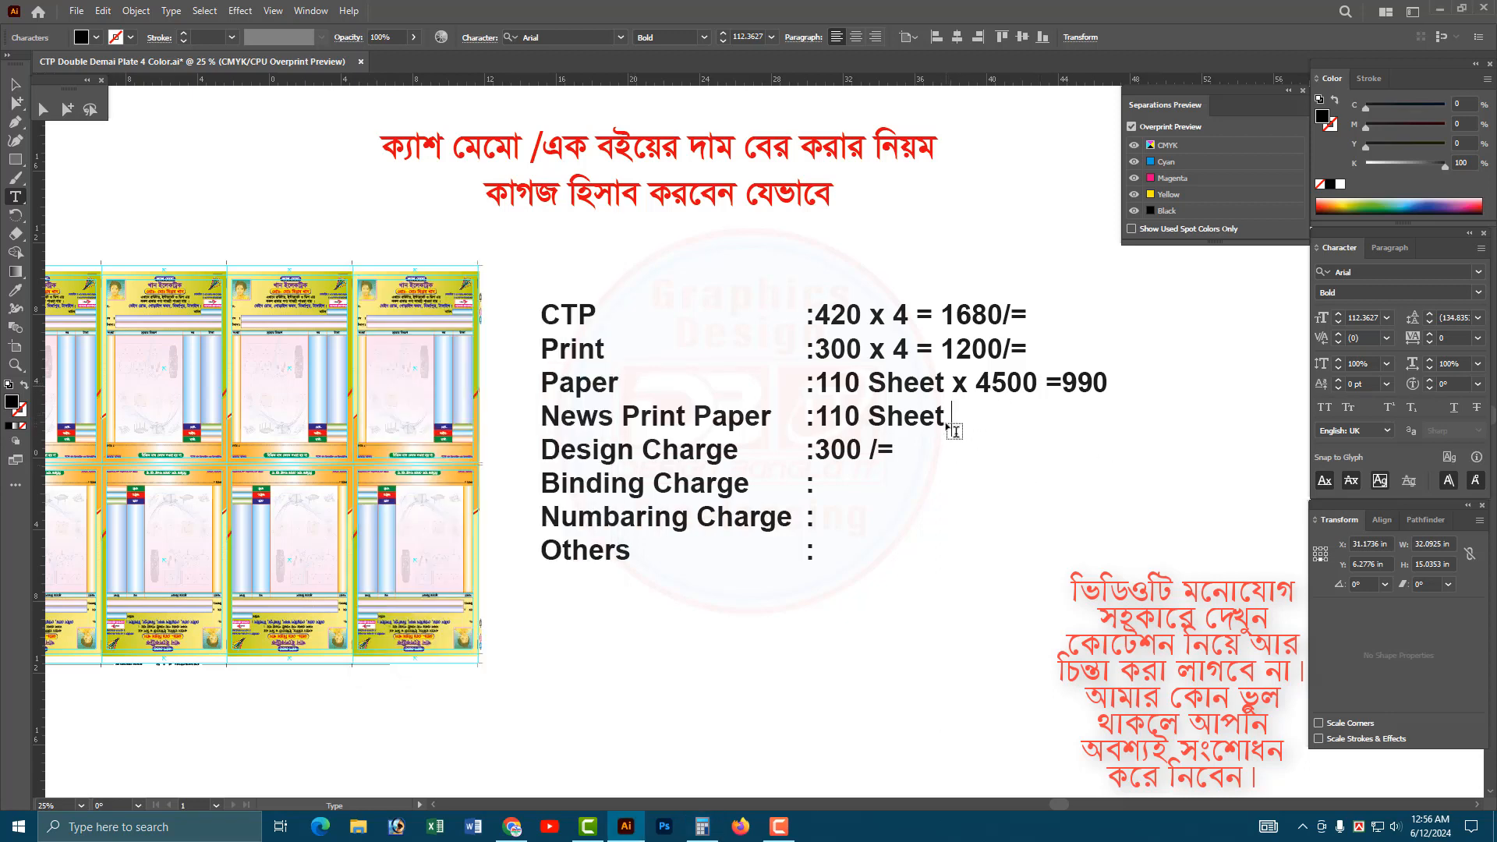
text(x 260)
drag(971, 417, 949, 417)
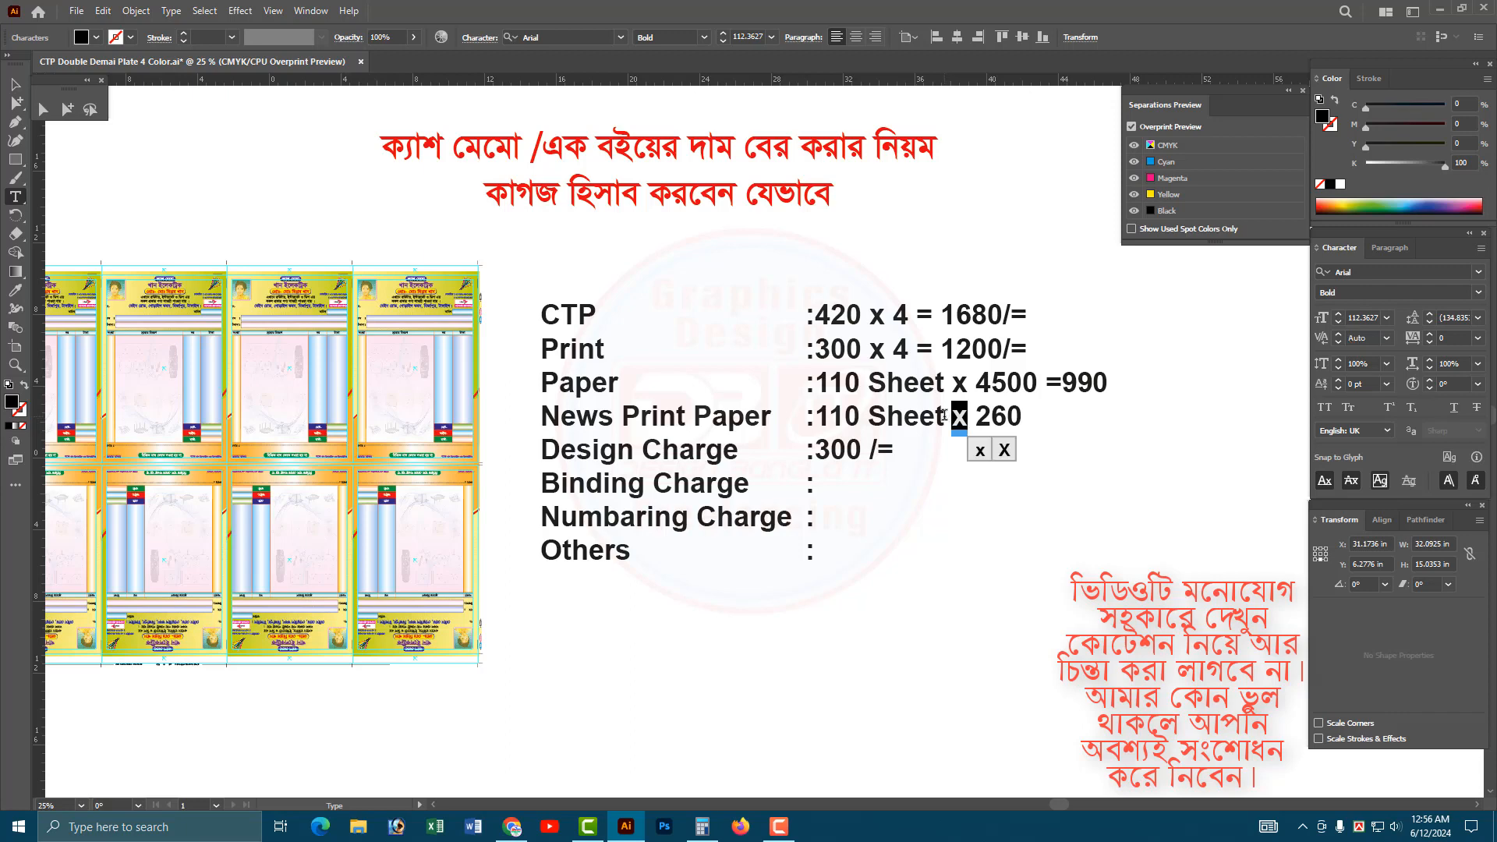
text(=)
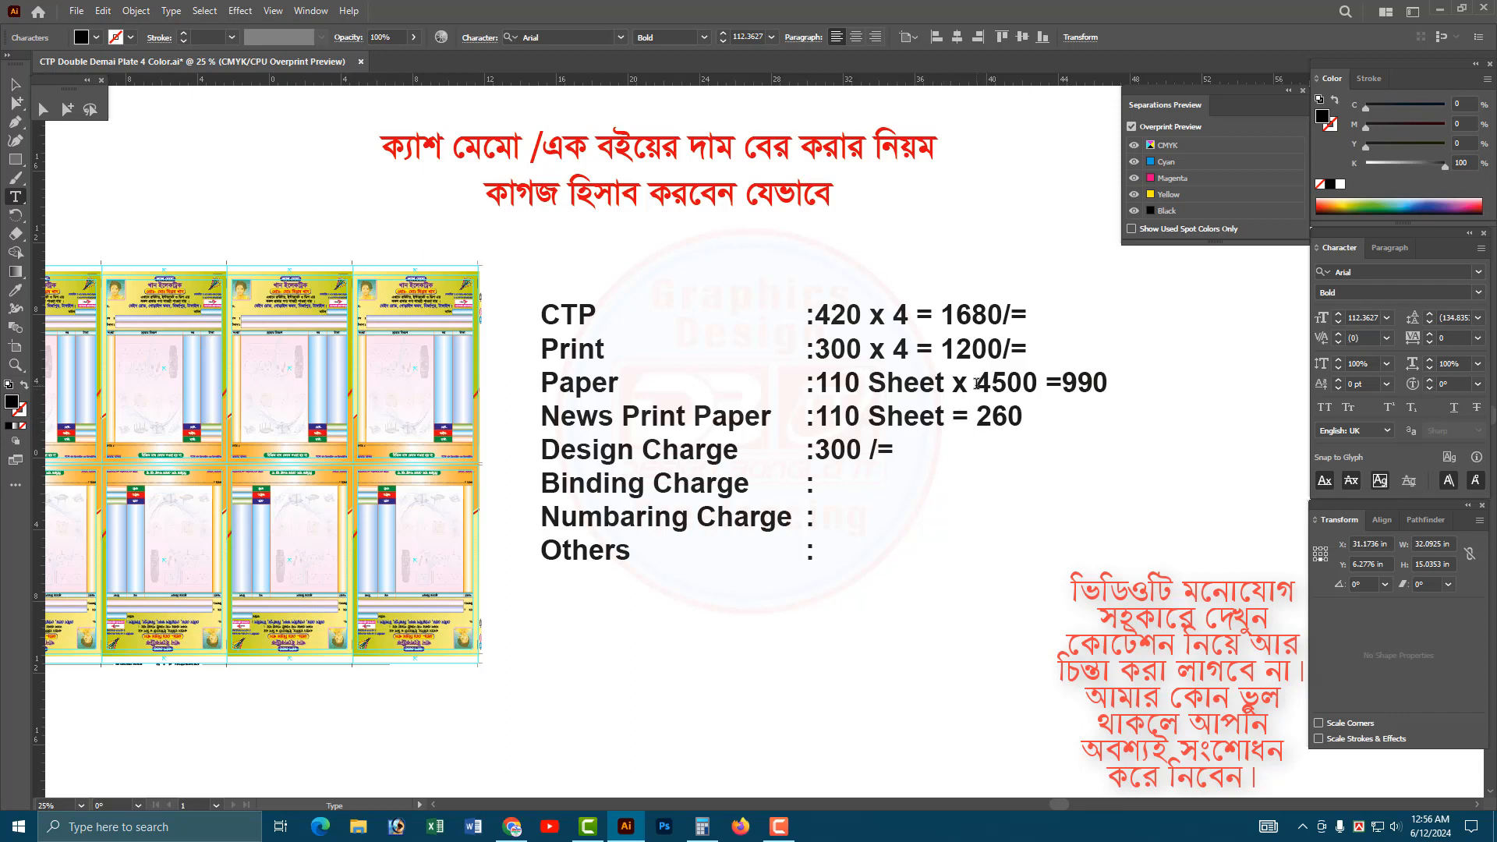
Delete "x 4500" from the Paper line so it reads "110 Sheet =990".
click(975, 383)
drag(1064, 381, 958, 382)
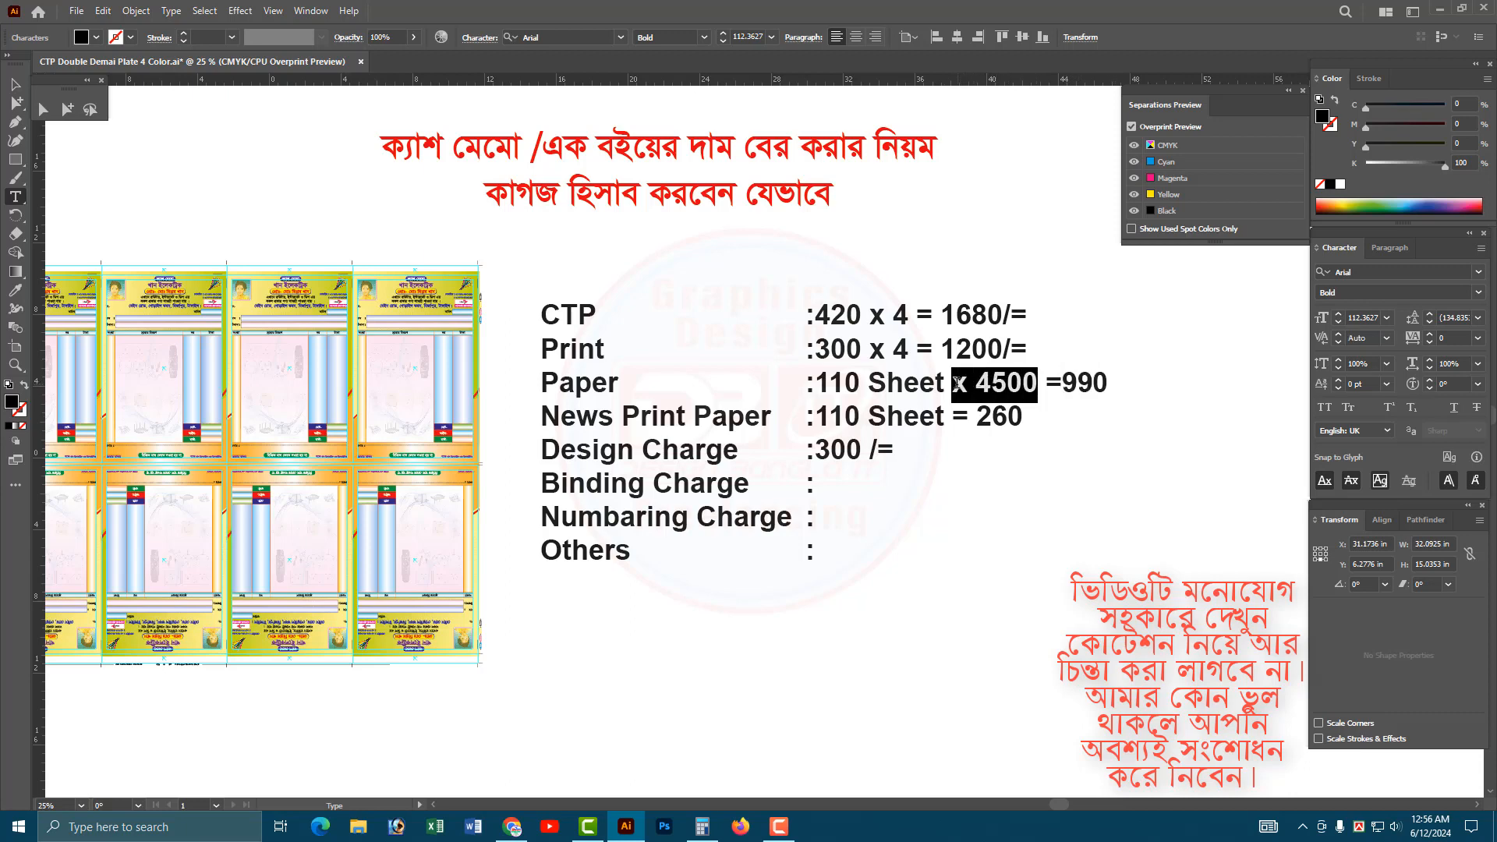
key(BackSpace)
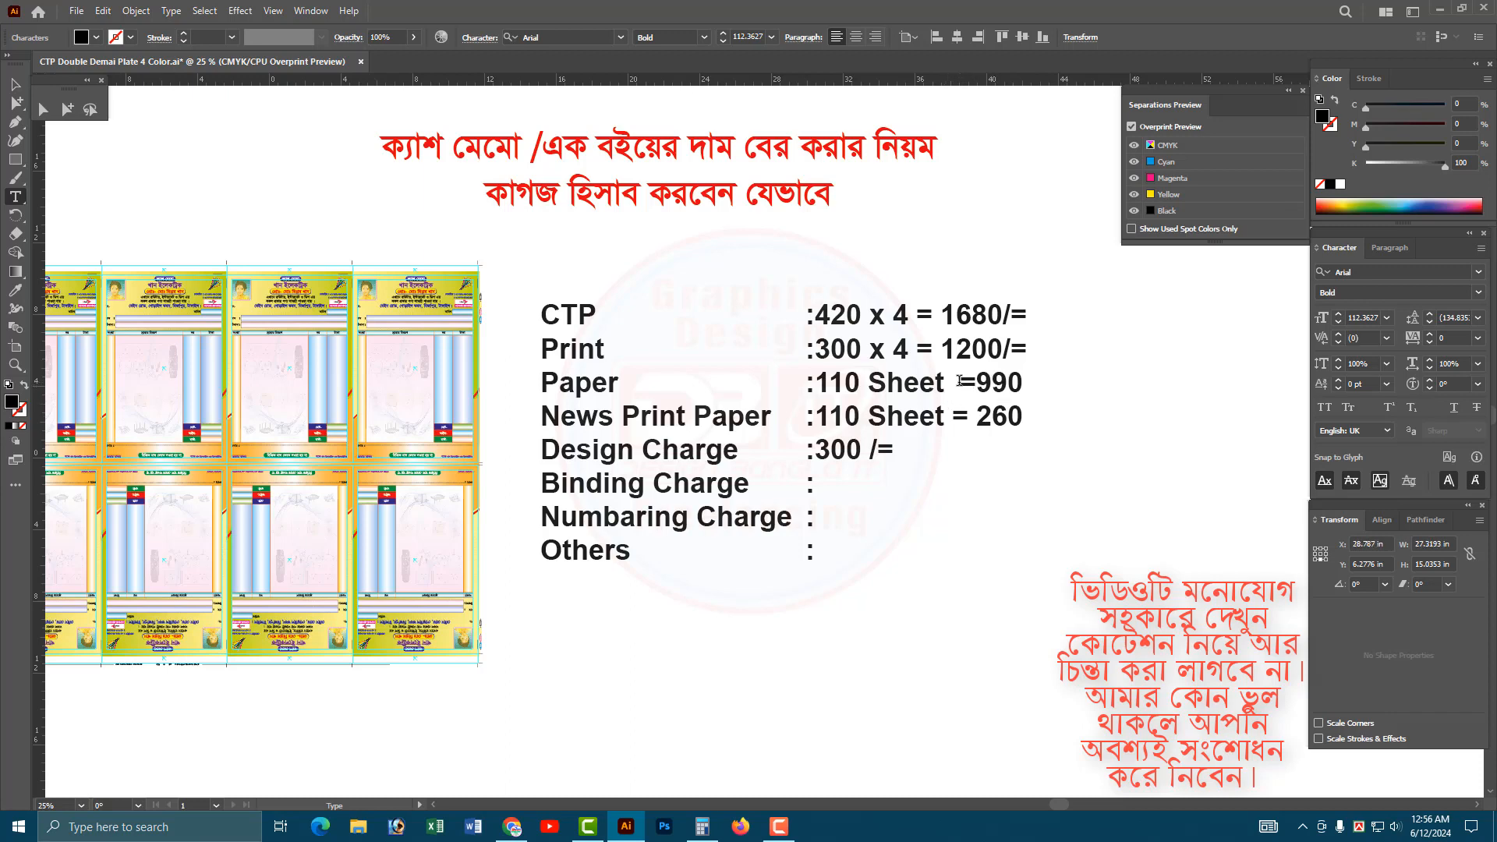
key(BackSpace)
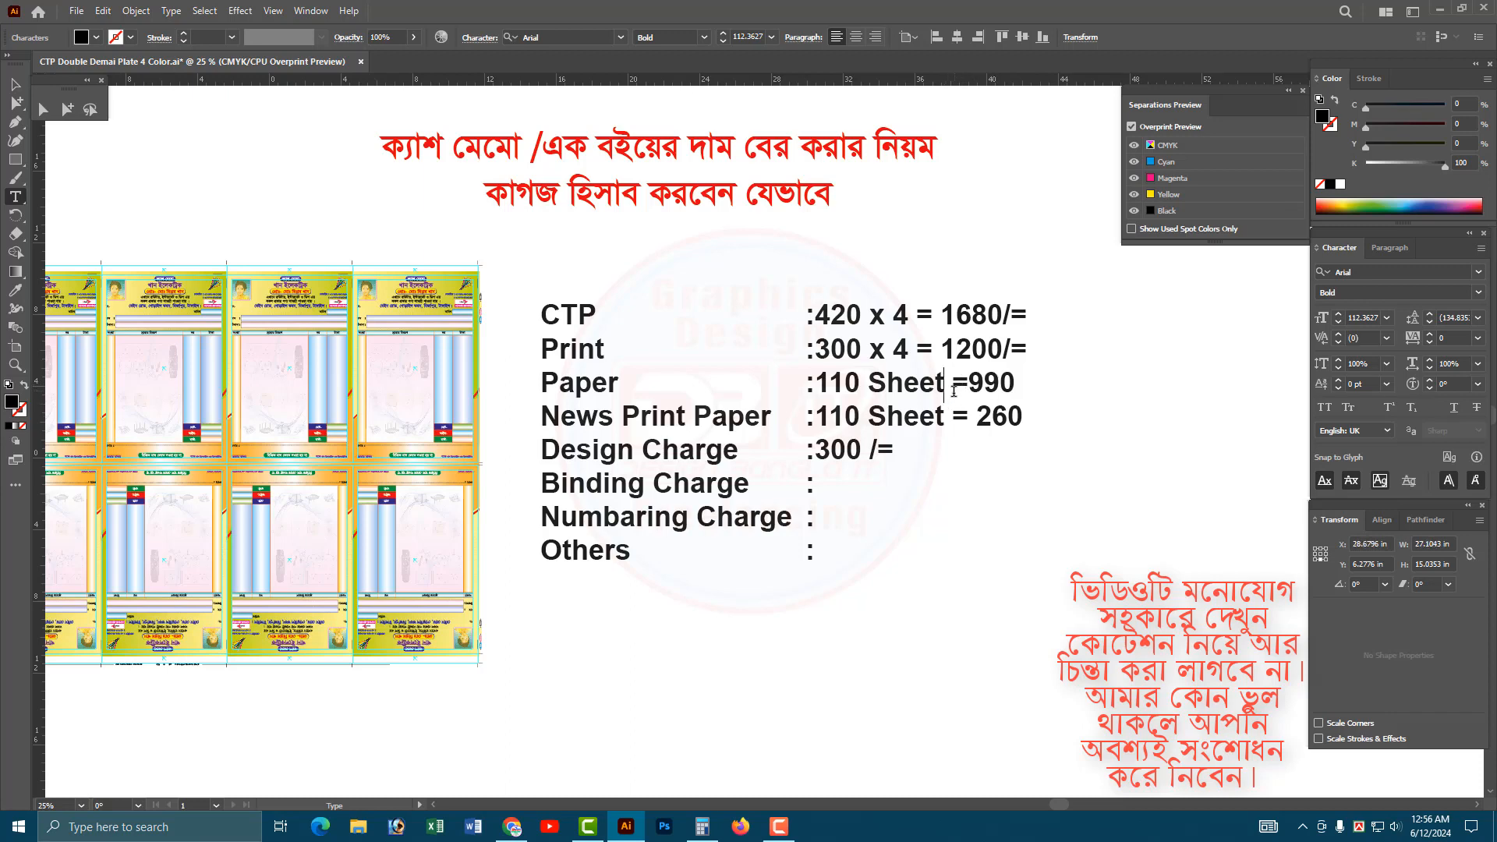
key(Right)
key(Right)
key(Right)
click(981, 419)
click(705, 485)
Examine the cash memo header and the repeated memos in the plate layout up close.
click(23, 87)
click(287, 195)
click(394, 293)
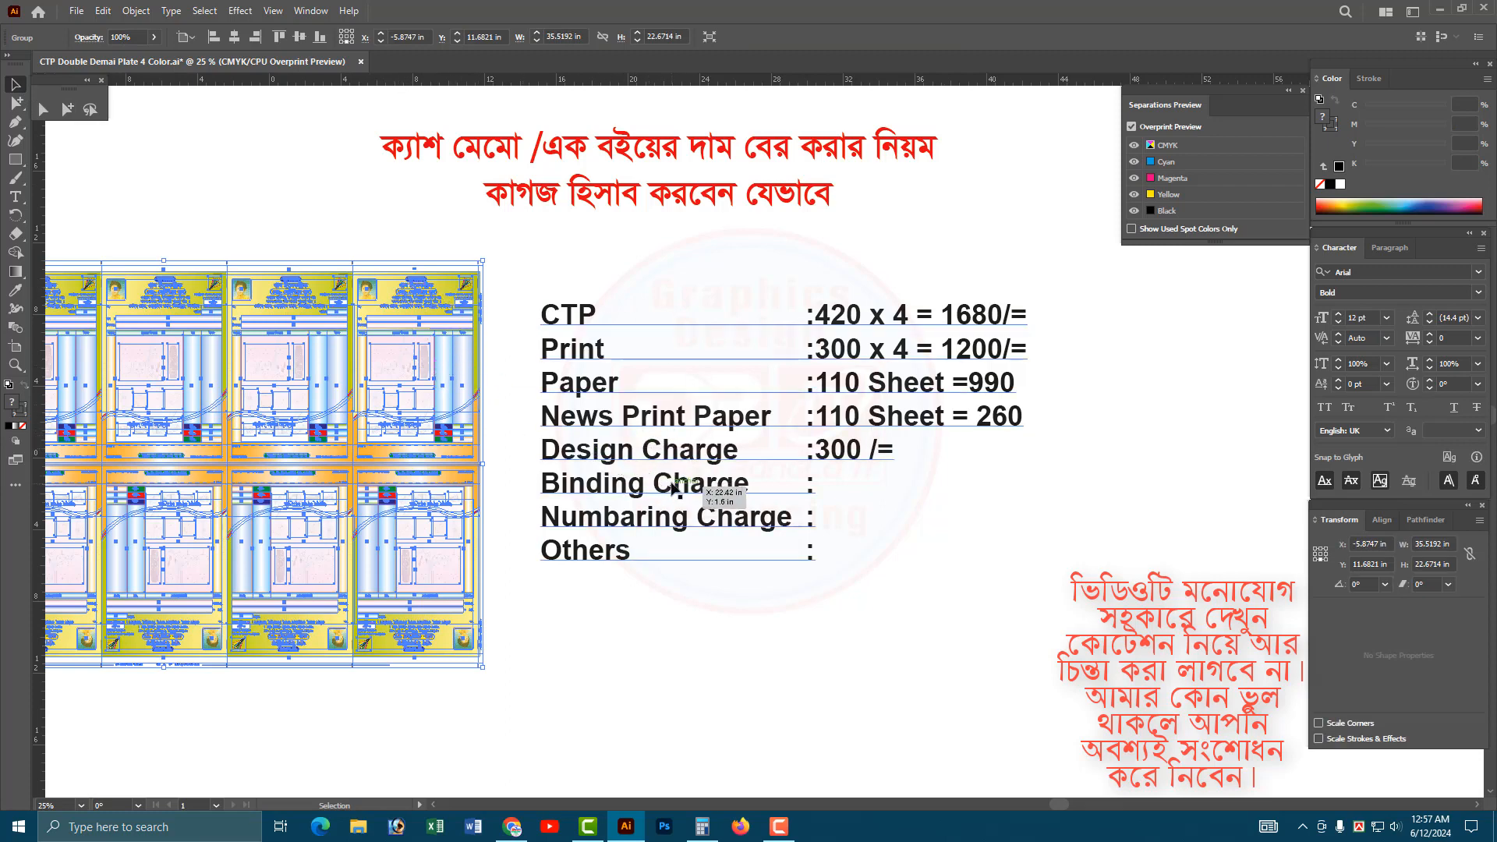
key(ctrl+shift+a)
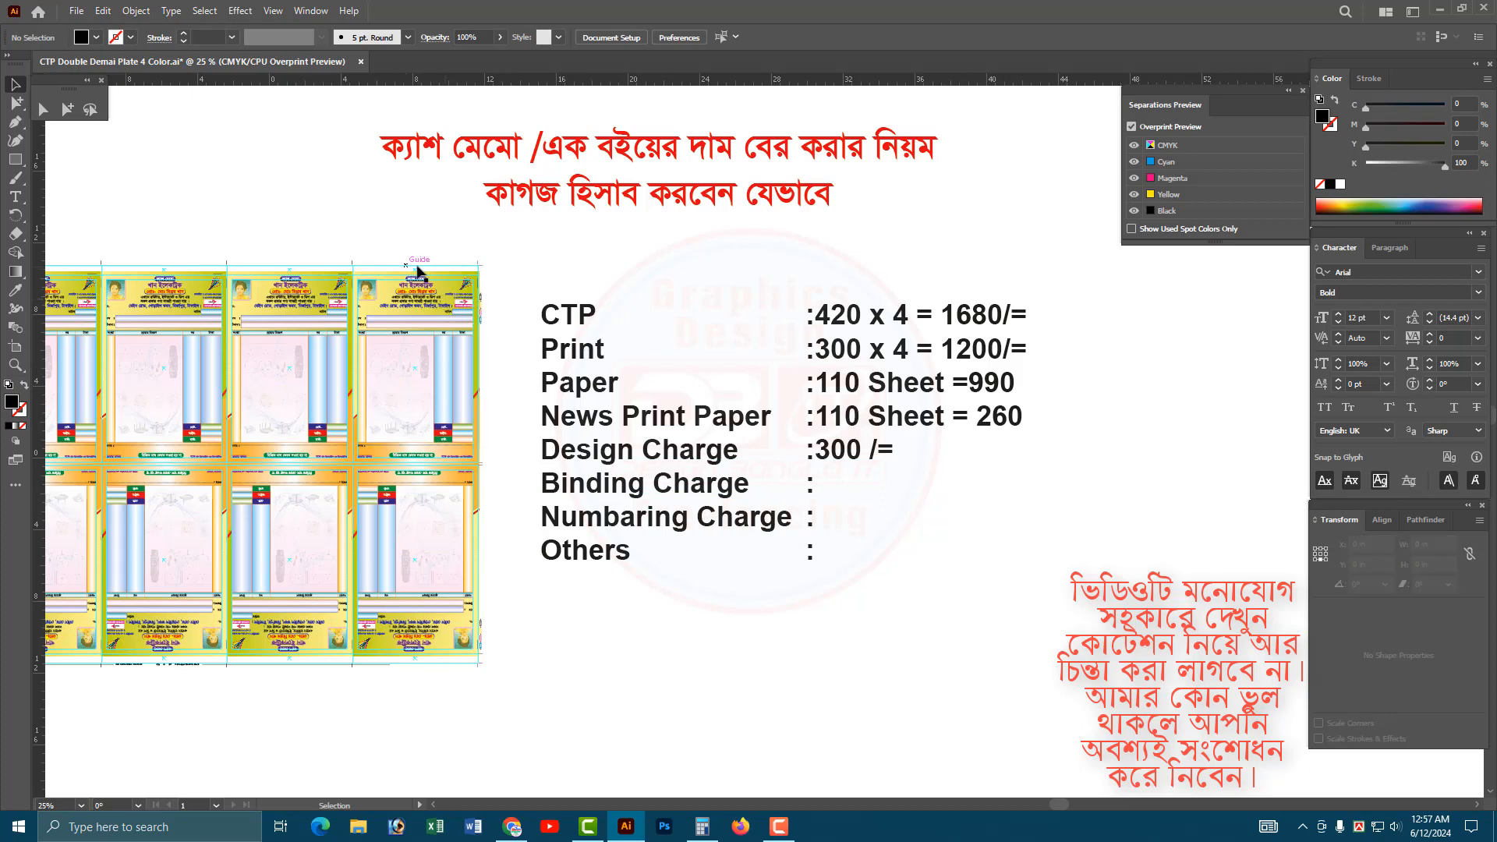
drag(309, 242, 581, 334)
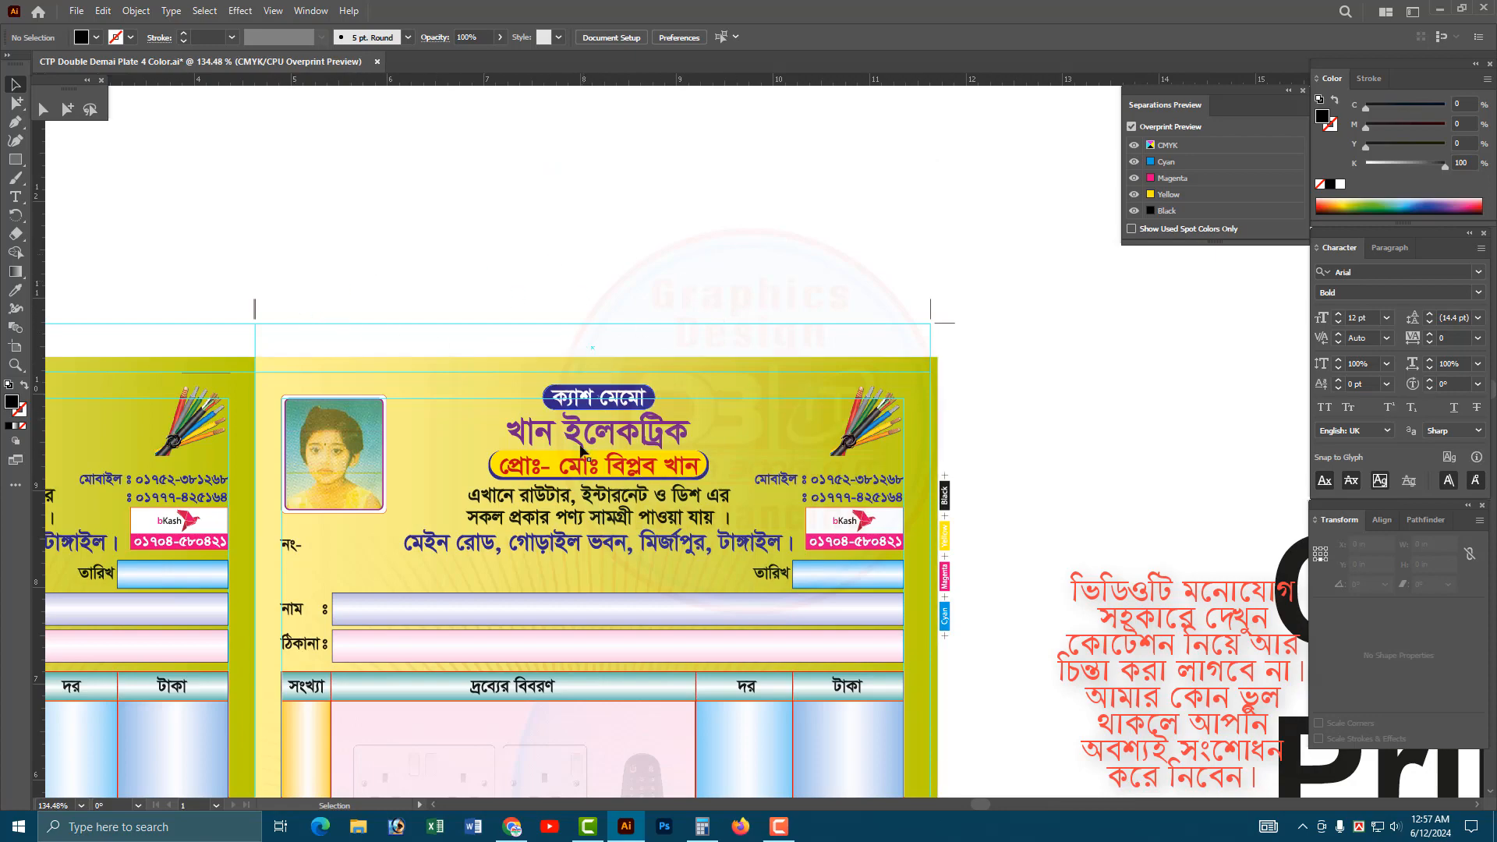
scroll(1010, 529, down, 4)
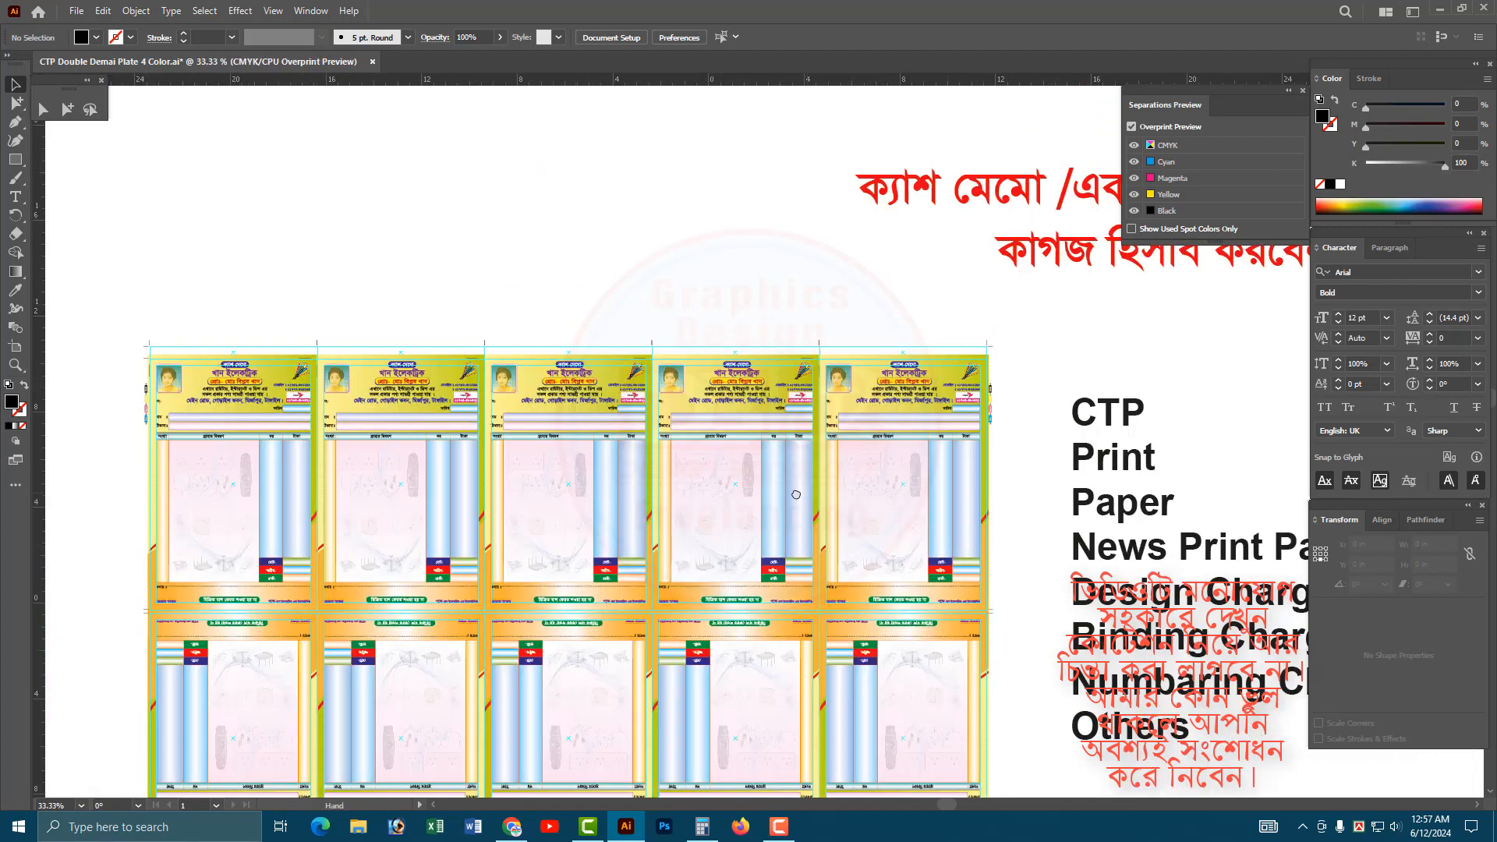
Insert a space between the colon and 300 in the Design Charge line.
drag(1010, 530, 547, 485)
drag(921, 507, 677, 443)
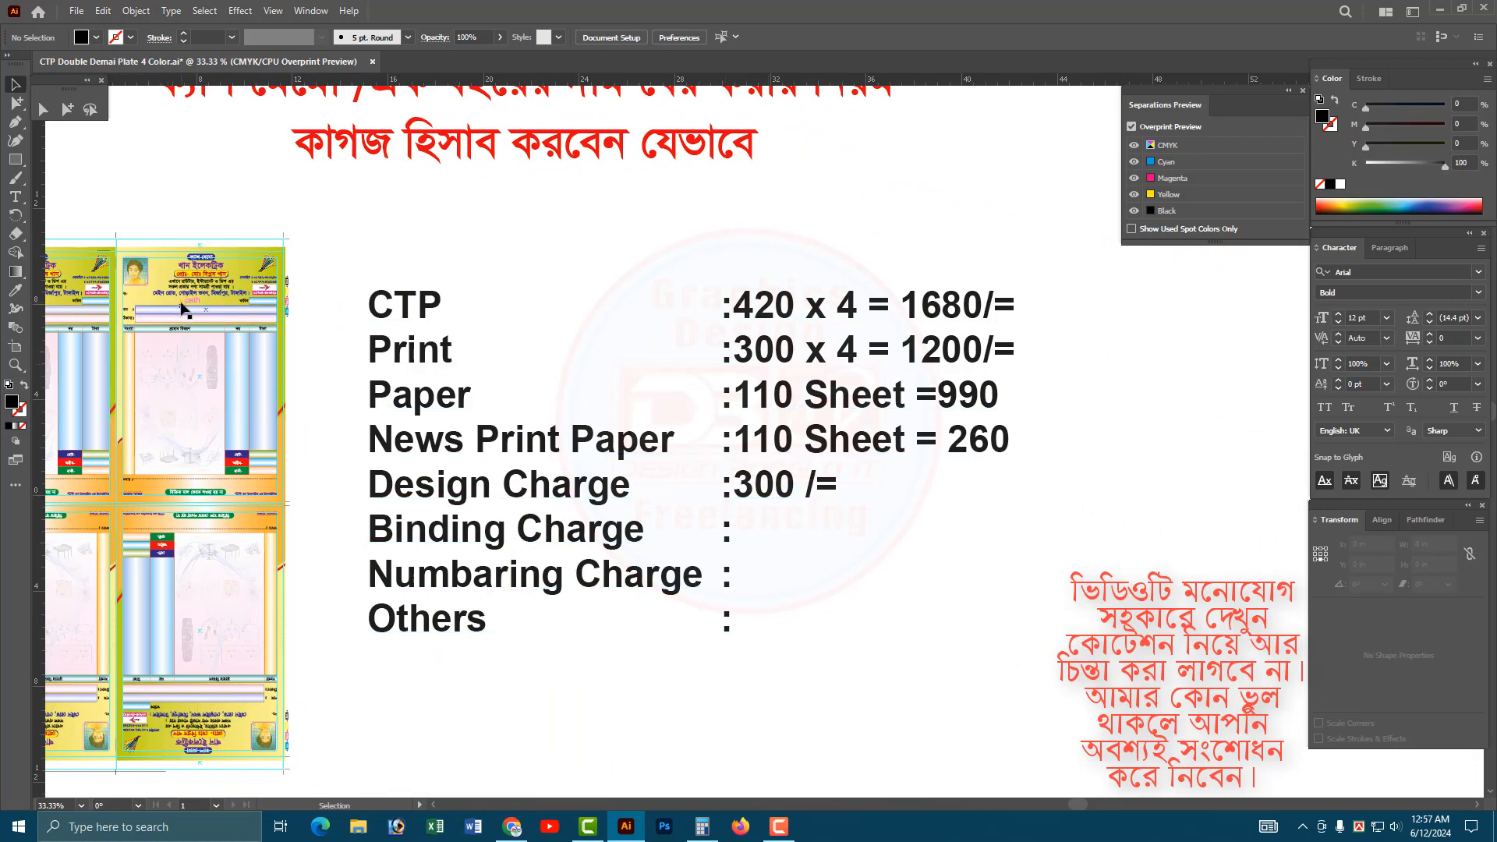
double_click(739, 491)
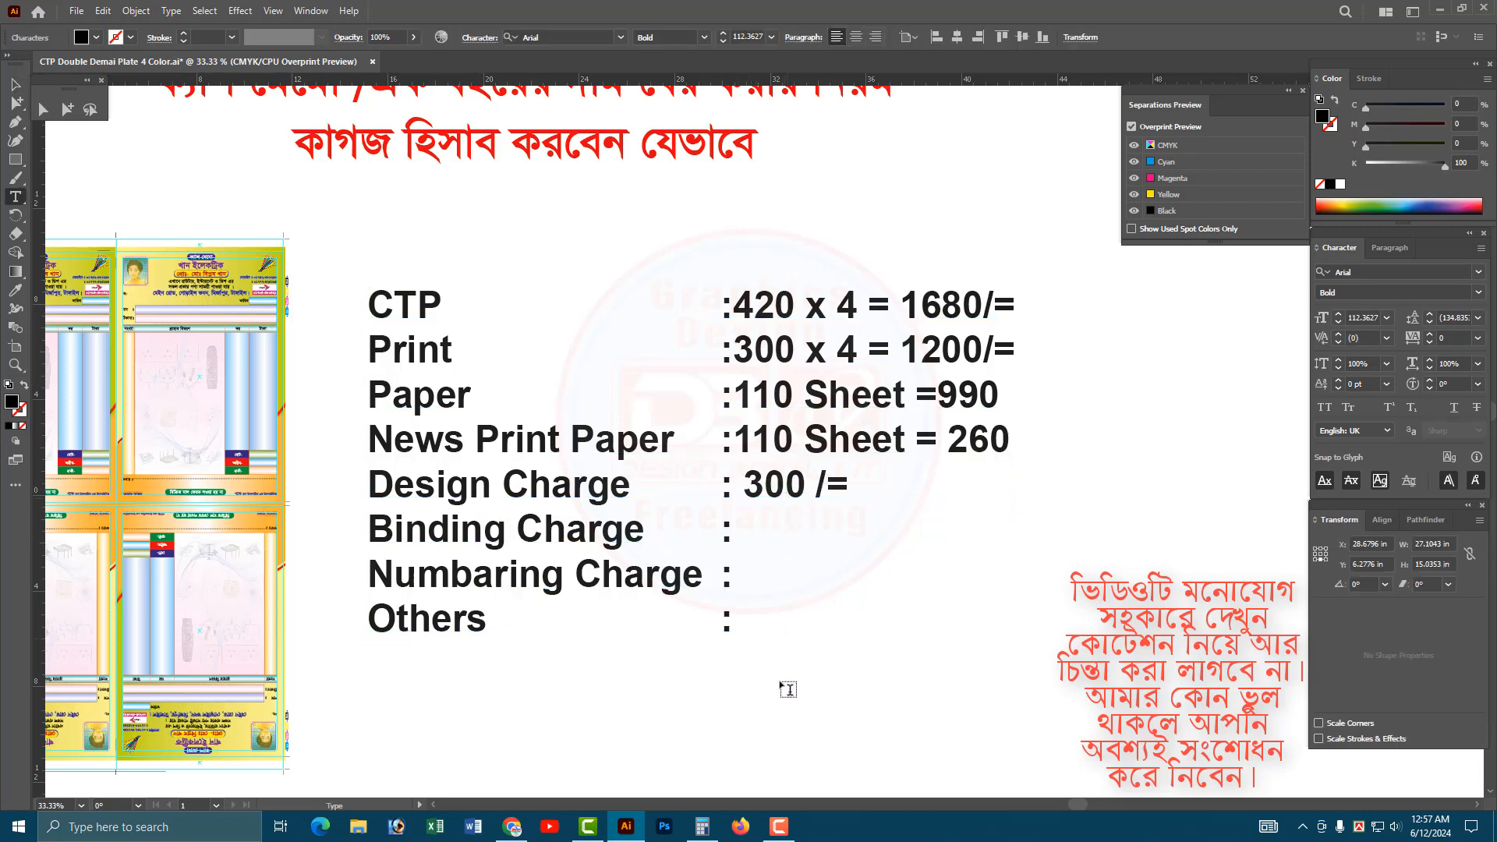
Switch to Calculator, multiply 10 by 15 and select the result.
click(702, 827)
click(392, 609)
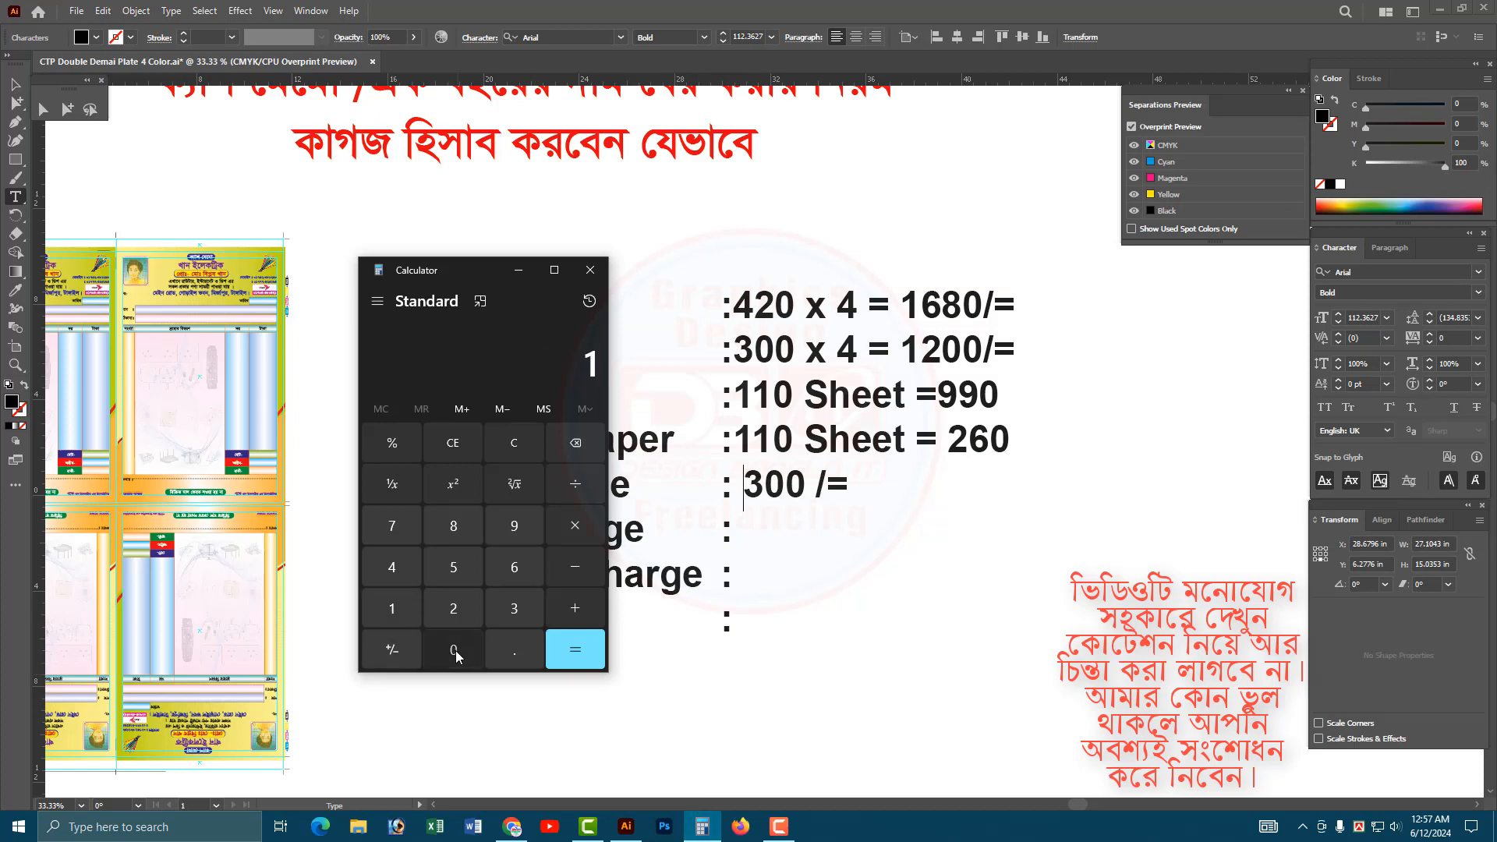
click(454, 650)
click(575, 525)
click(390, 601)
click(463, 566)
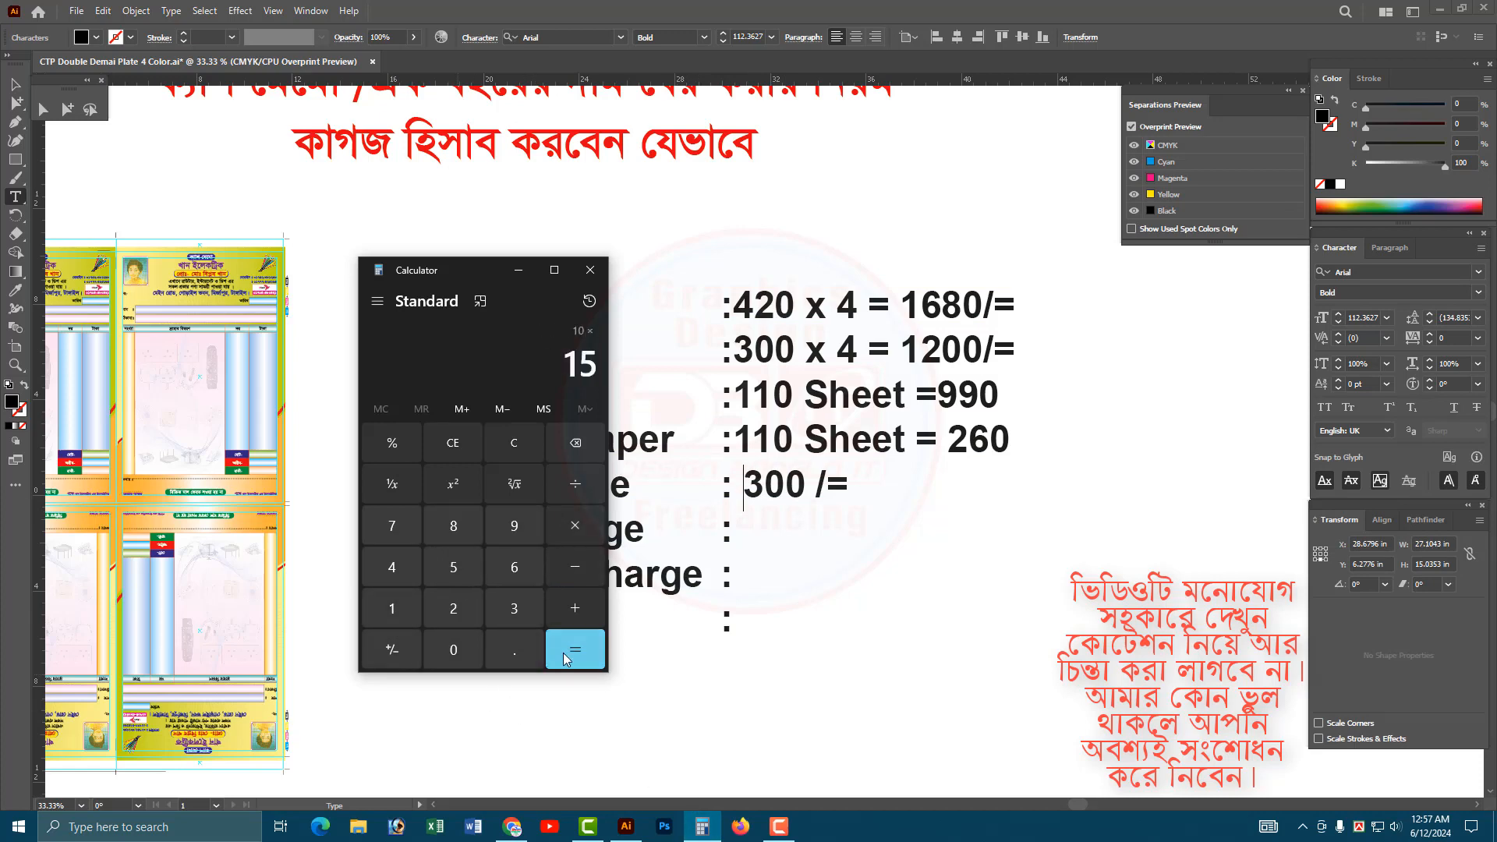
click(563, 653)
drag(552, 366, 696, 407)
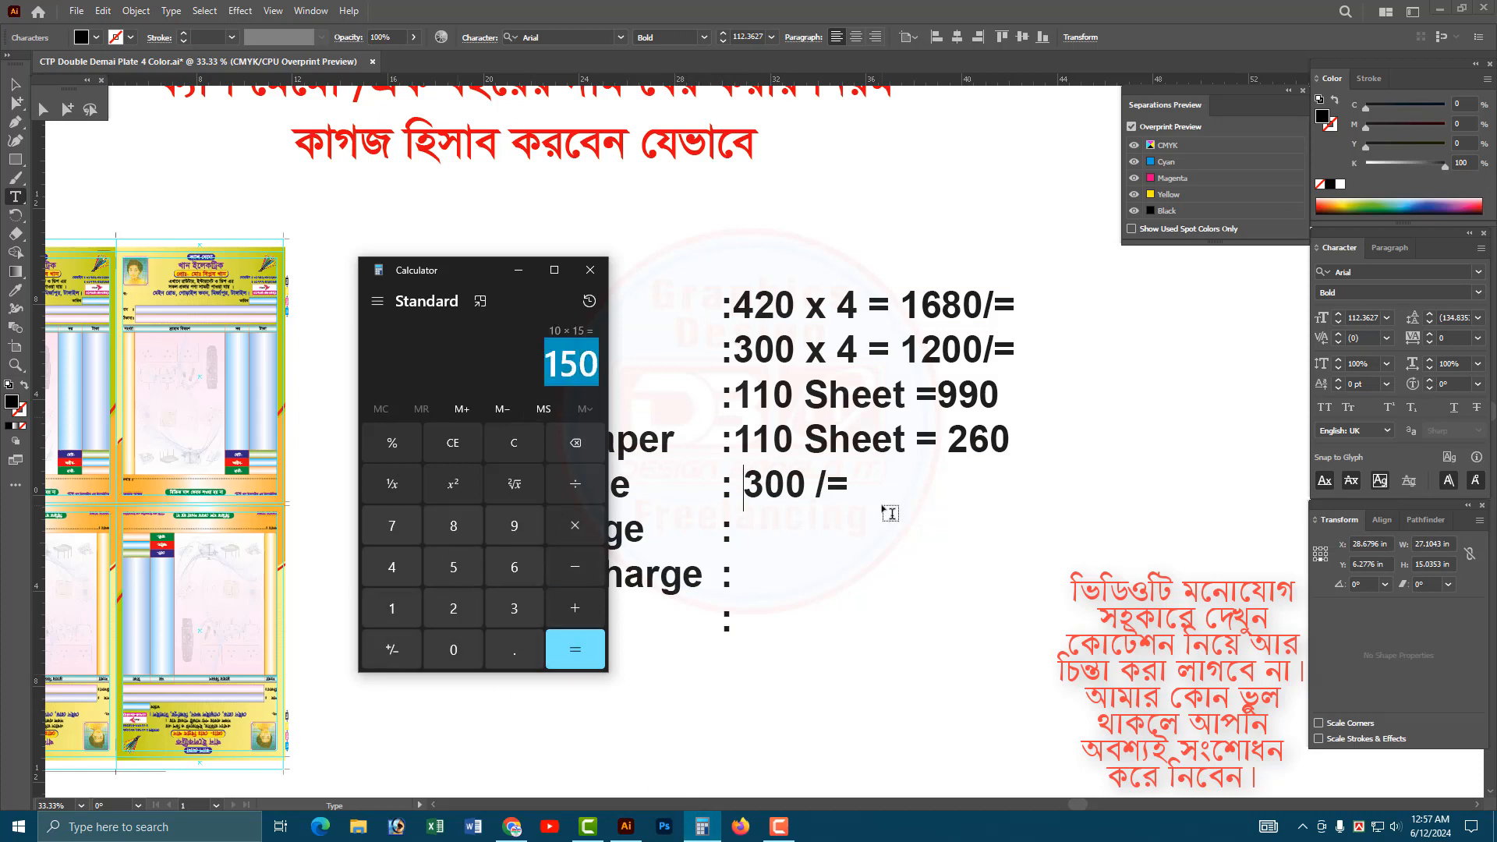
Return to Illustrator and enter " 200/=" after the colon in the Binding Charge line.
click(816, 490)
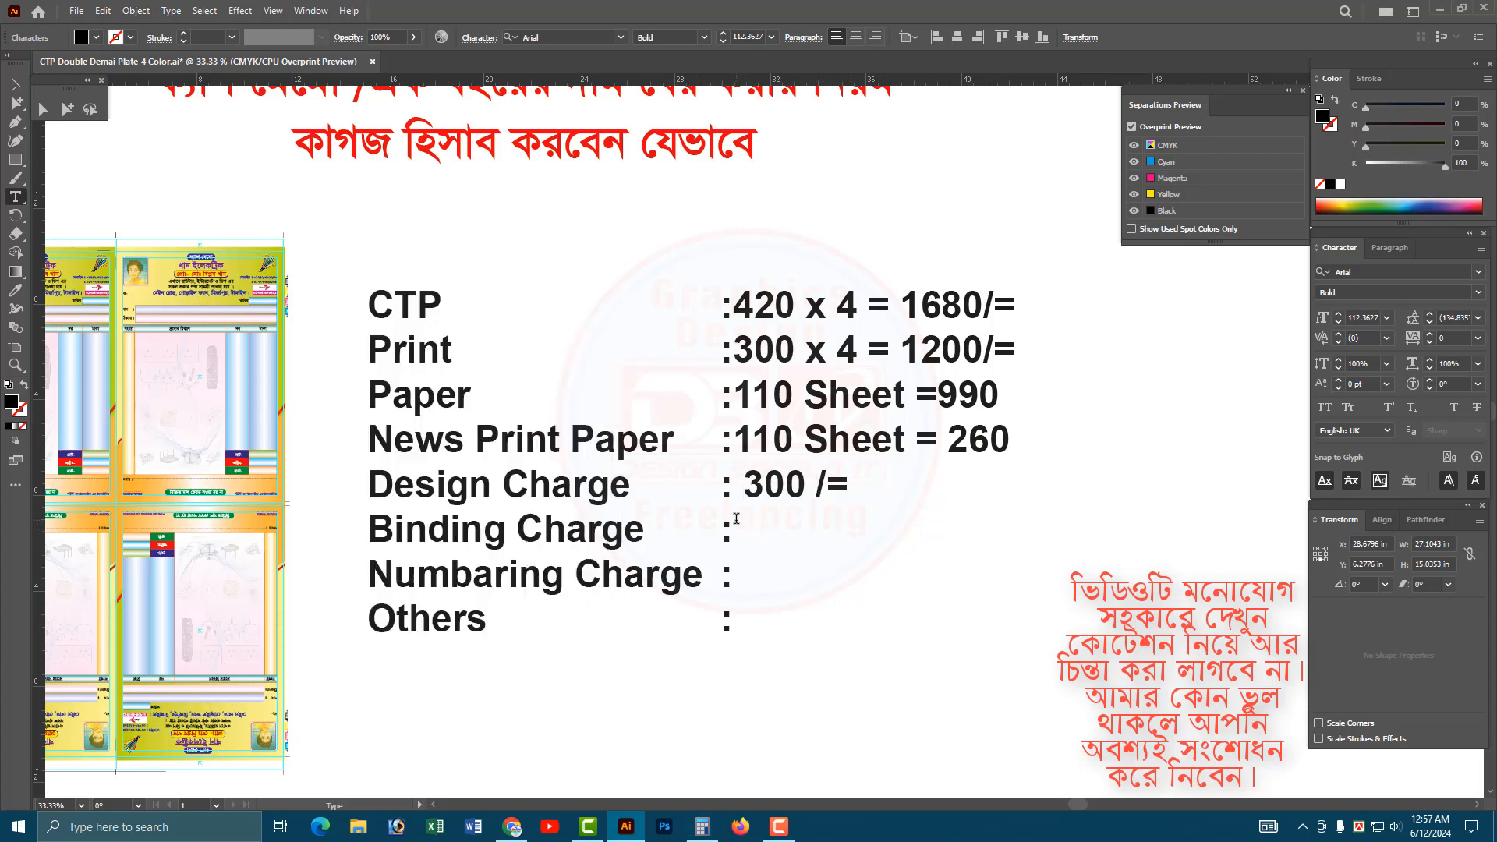
text(200)
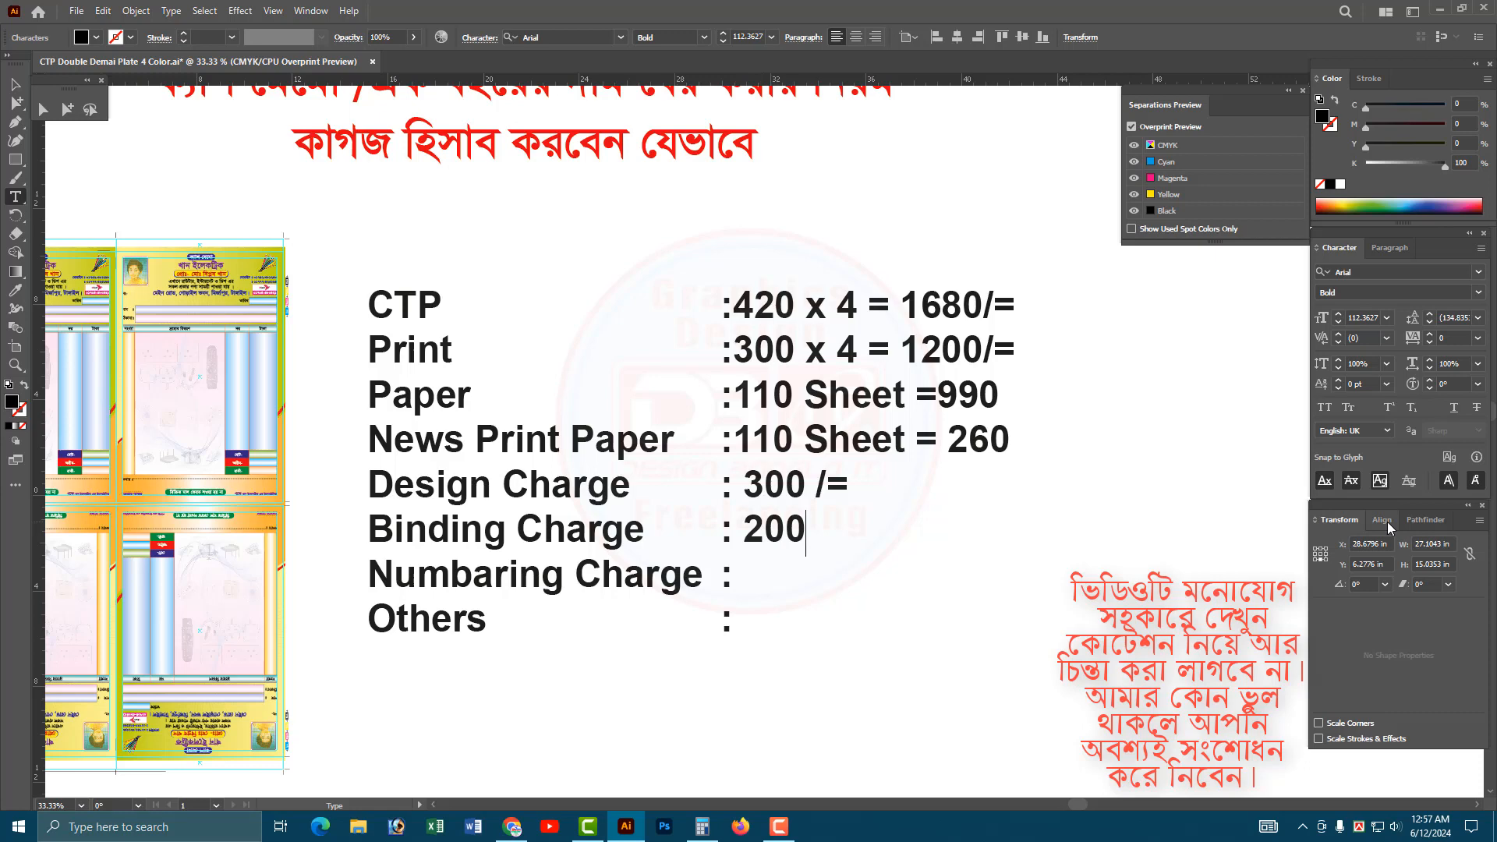
text(/=)
Enter " 300/=" after the colon in both the Numbaring Charge and Others lines, and finish editing the text.
text(300)
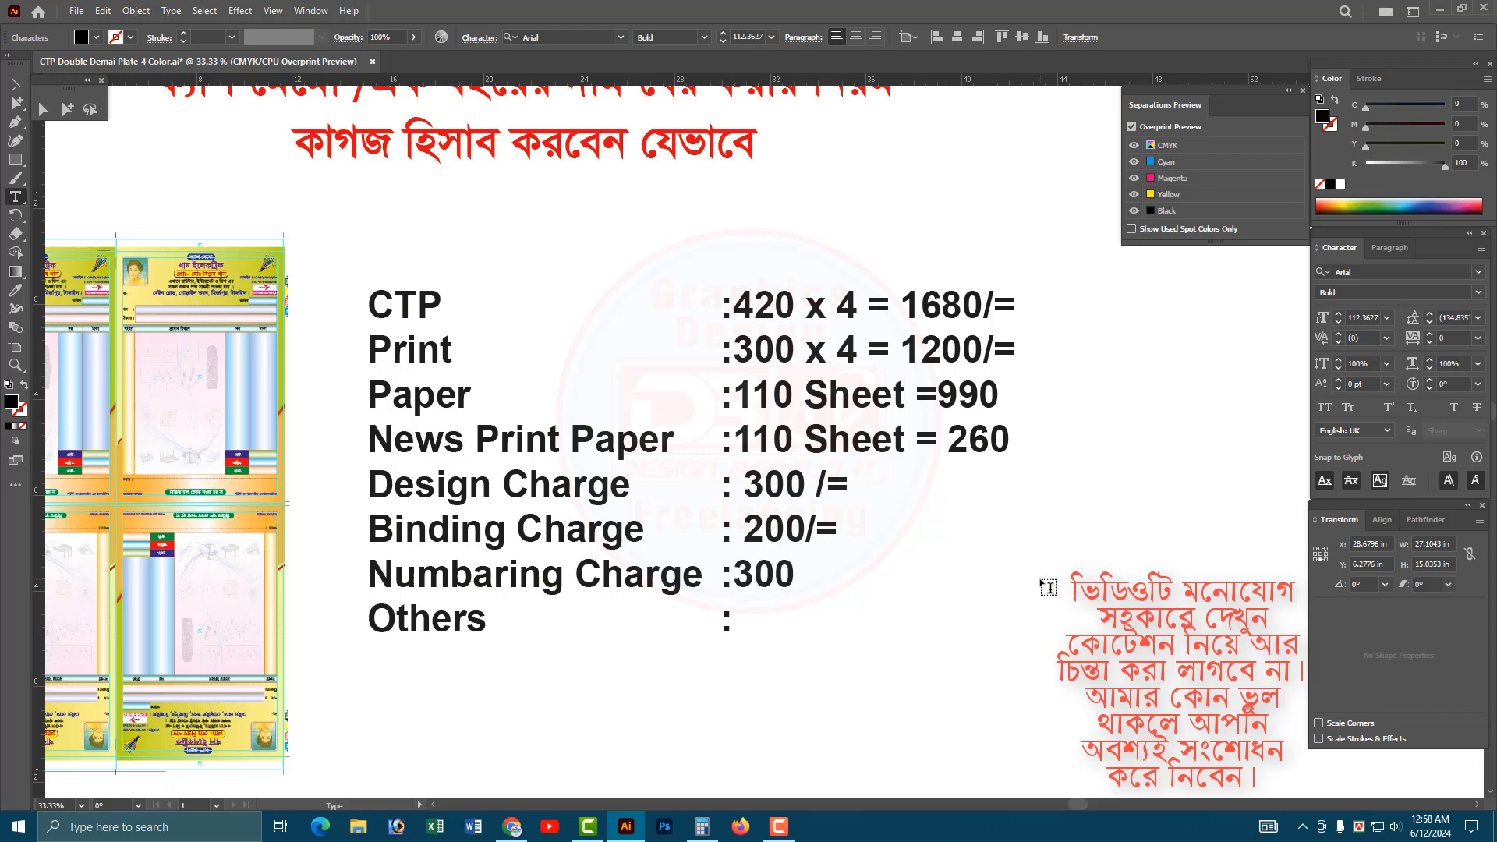
text(/=)
click(737, 577)
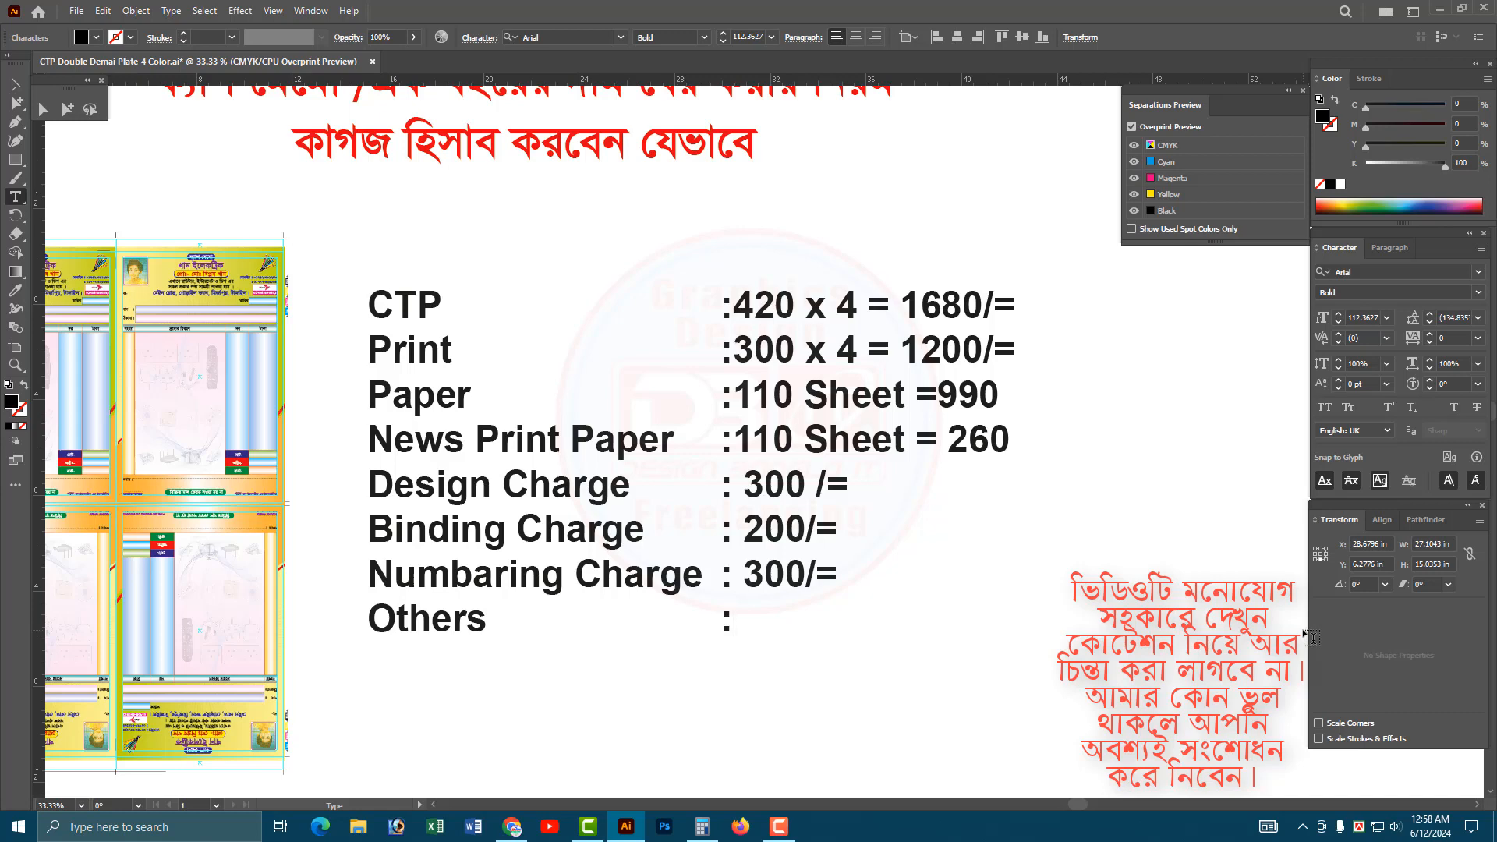
text(300)
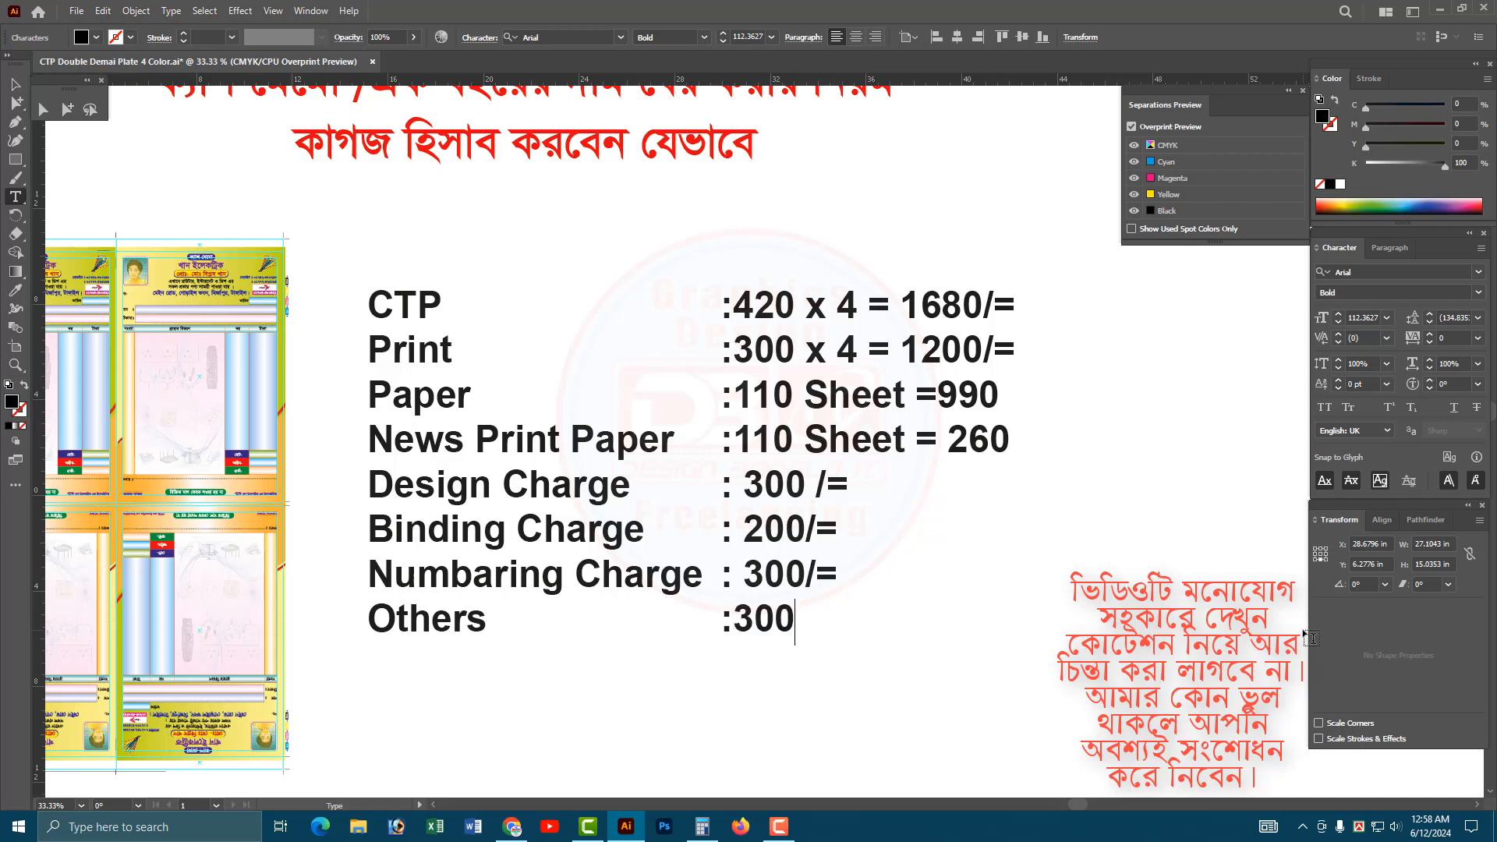
text(/=)
click(736, 618)
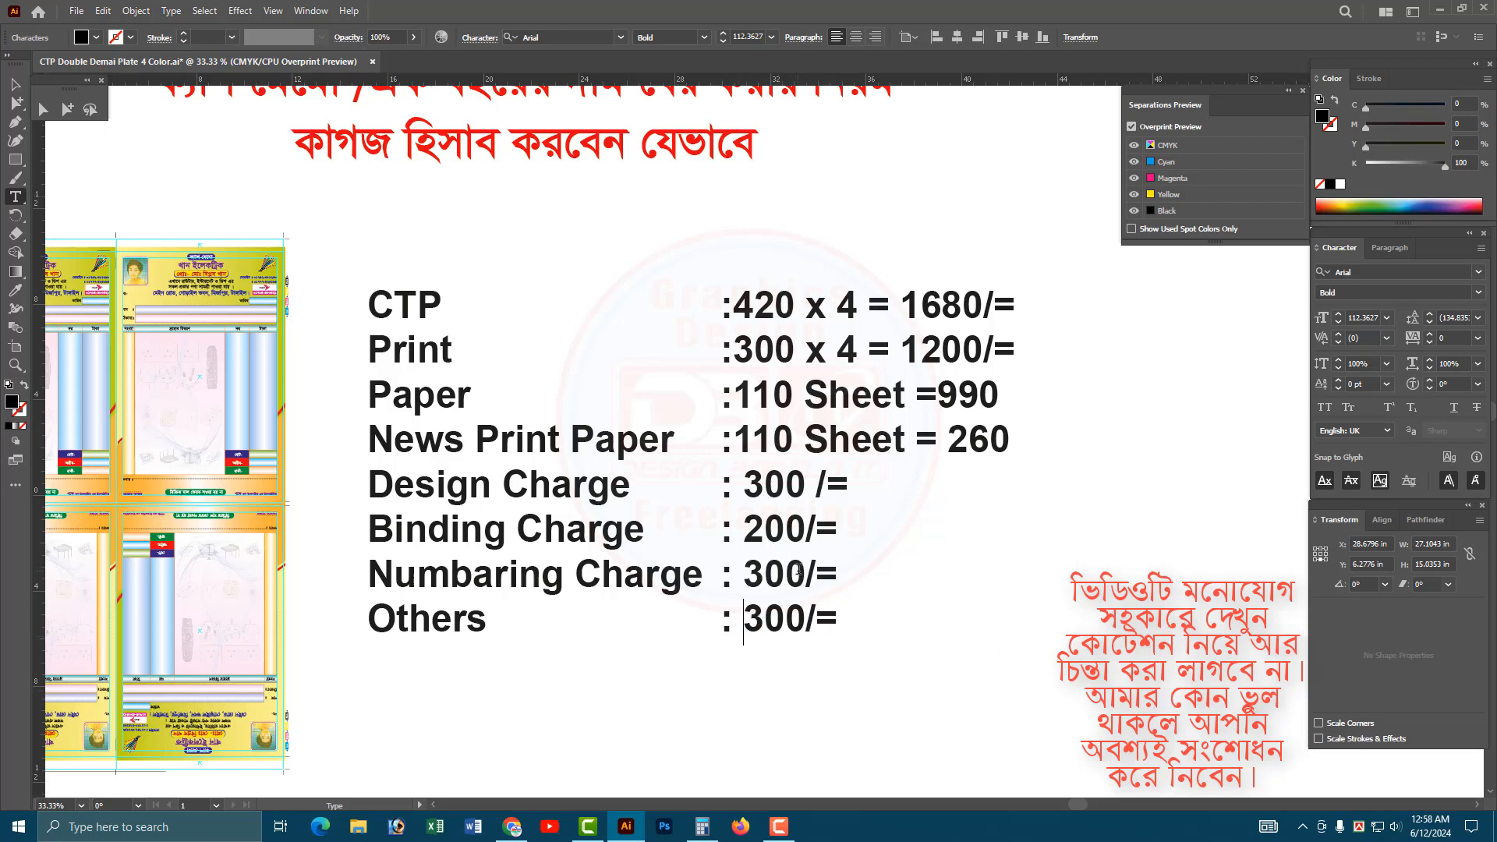
key(Escape)
click(873, 574)
Draw a straight horizontal line about 30 in long beneath the Others line with the Pen tool.
key(ctrl+minus)
drag(857, 599, 780, 476)
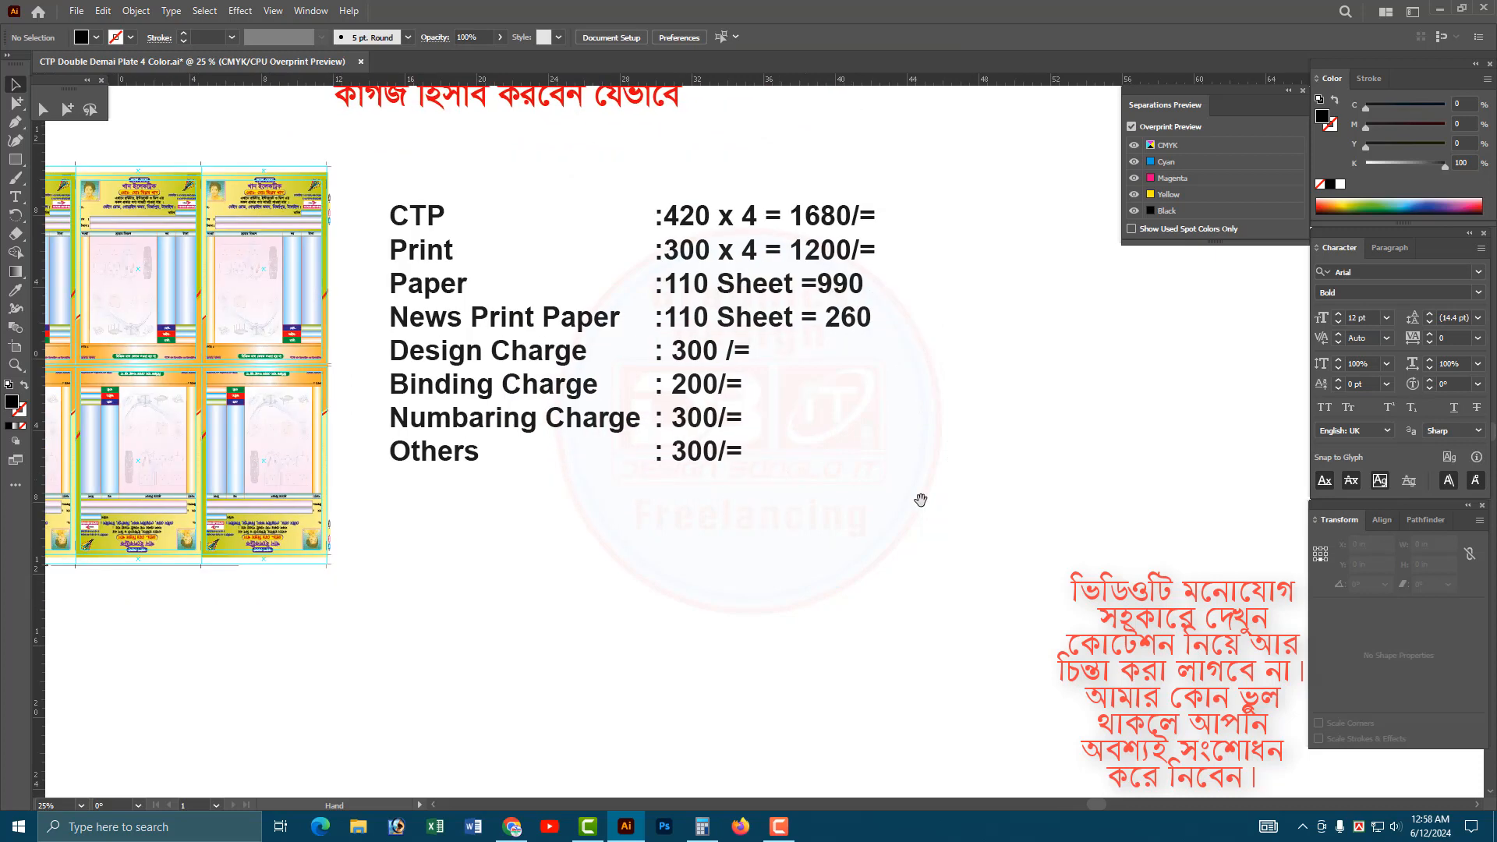
mouse_move(1003, 506)
mouse_down()
mouse_move(485, 256)
mouse_move(422, 189)
mouse_up()
click(453, 169)
click(15, 121)
click(382, 485)
shift+click(621, 485)
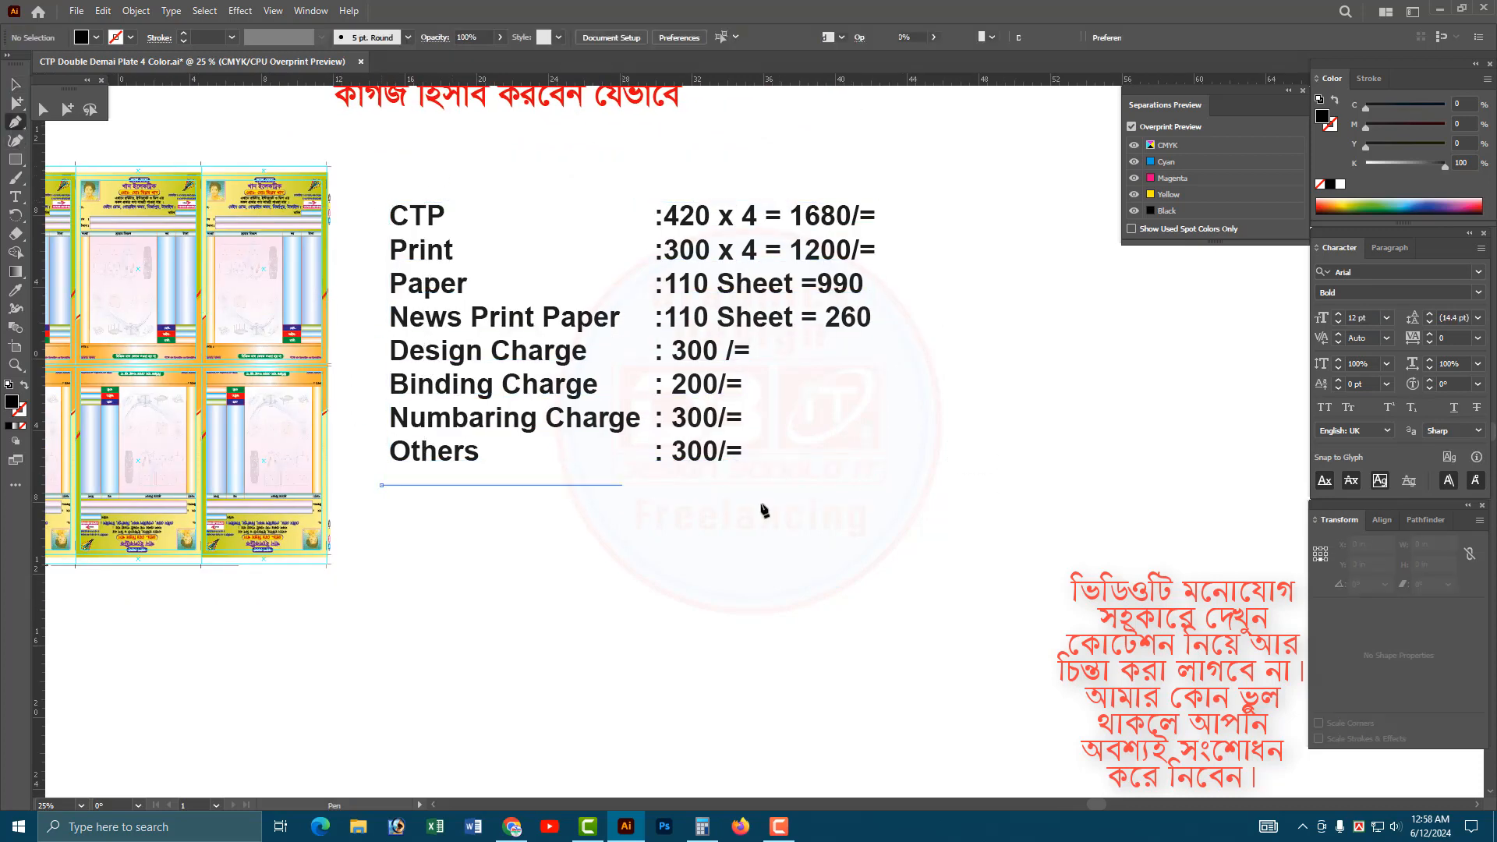
shift+click(920, 485)
key(v)
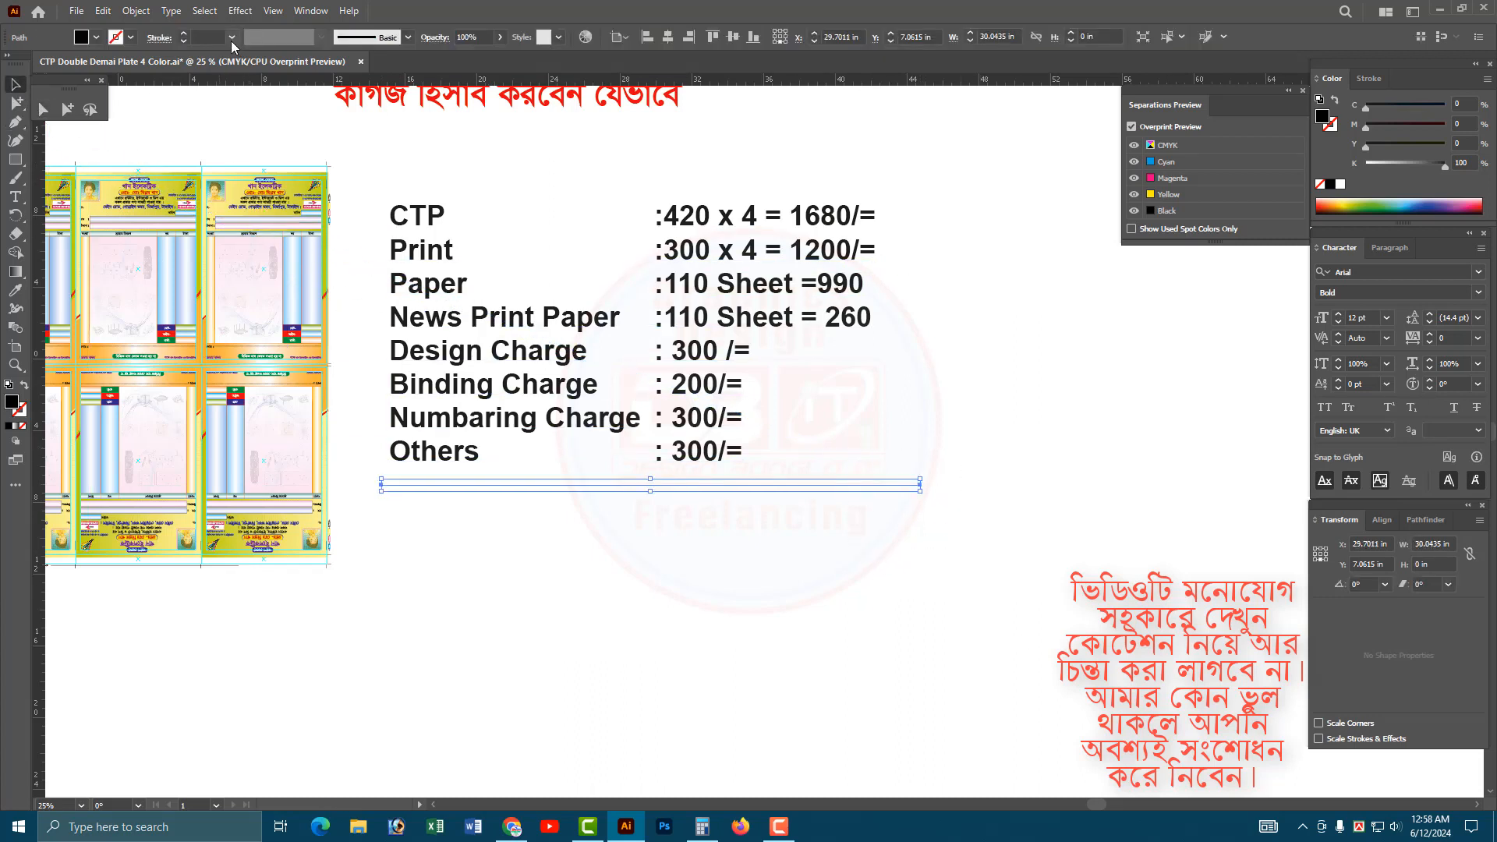
Give the line beneath the cost list a 1 pt black stroke and deselect it.
click(231, 38)
click(256, 107)
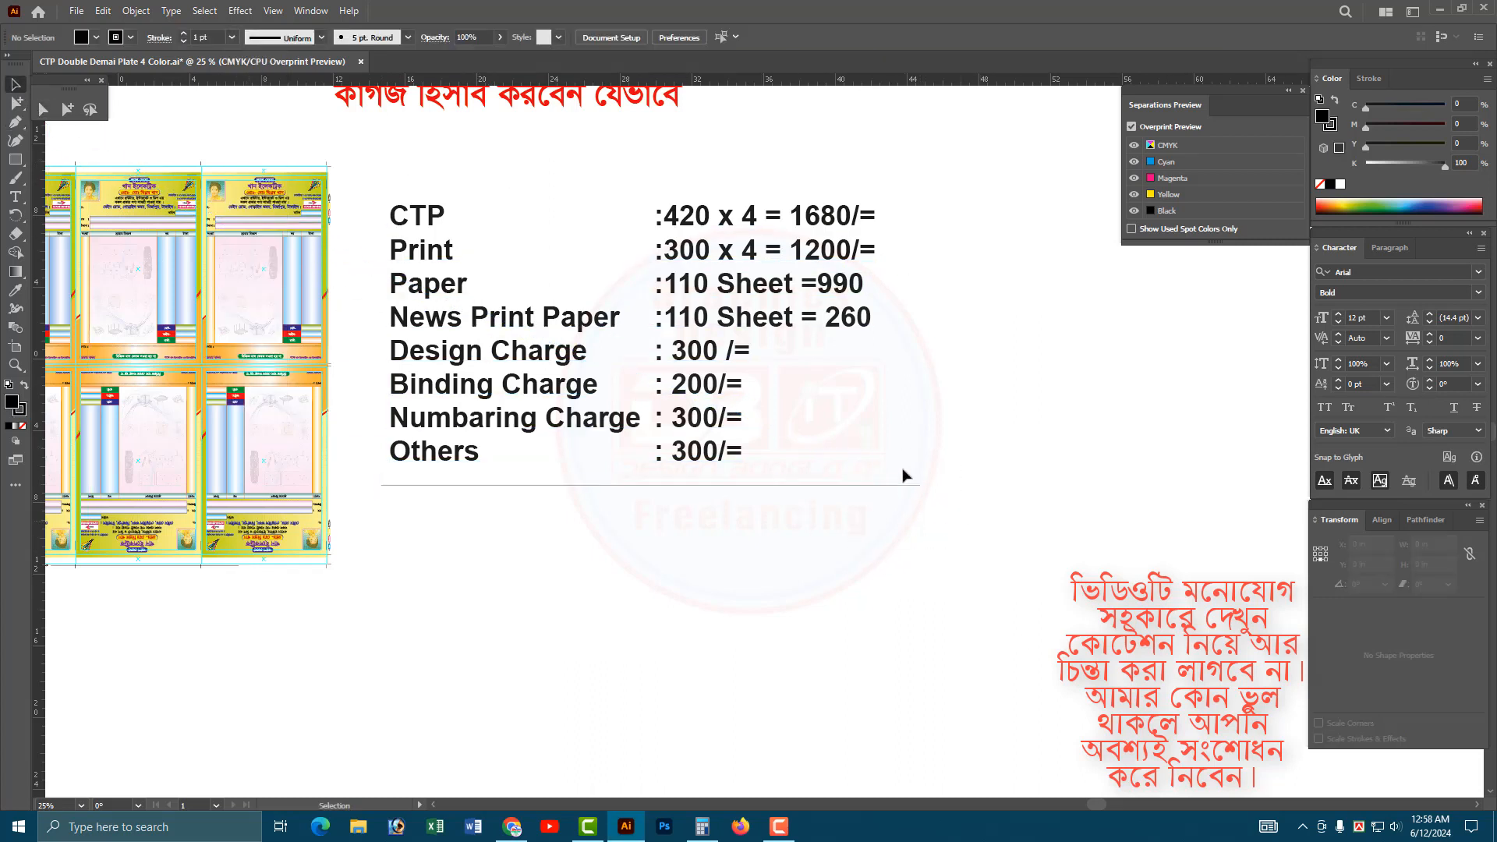
click(989, 489)
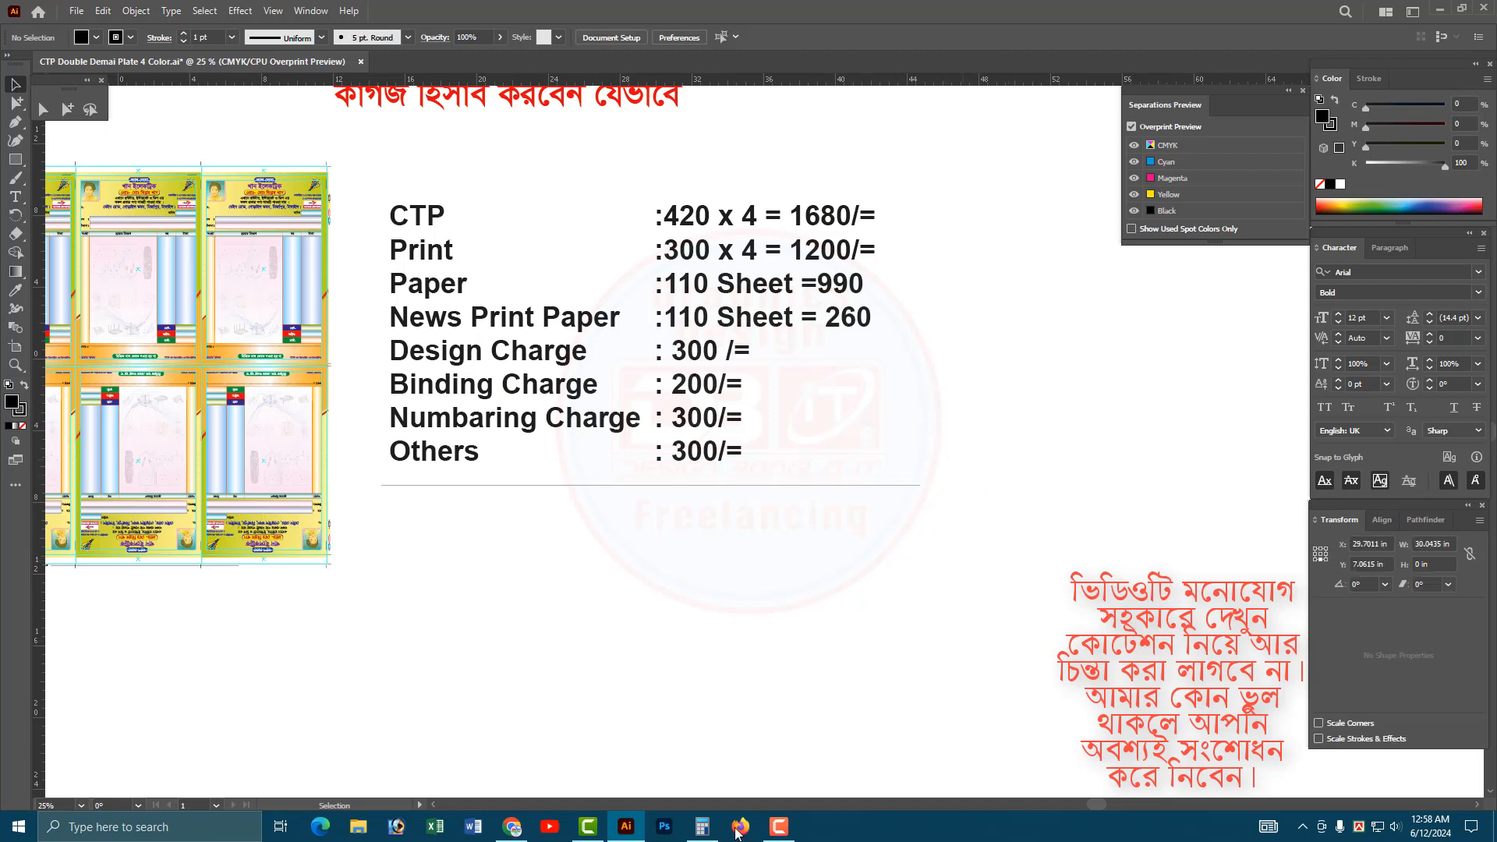
Switch to Calculator, clear the display and add the 1200 print cost to the 1680 CTP cost.
click(702, 826)
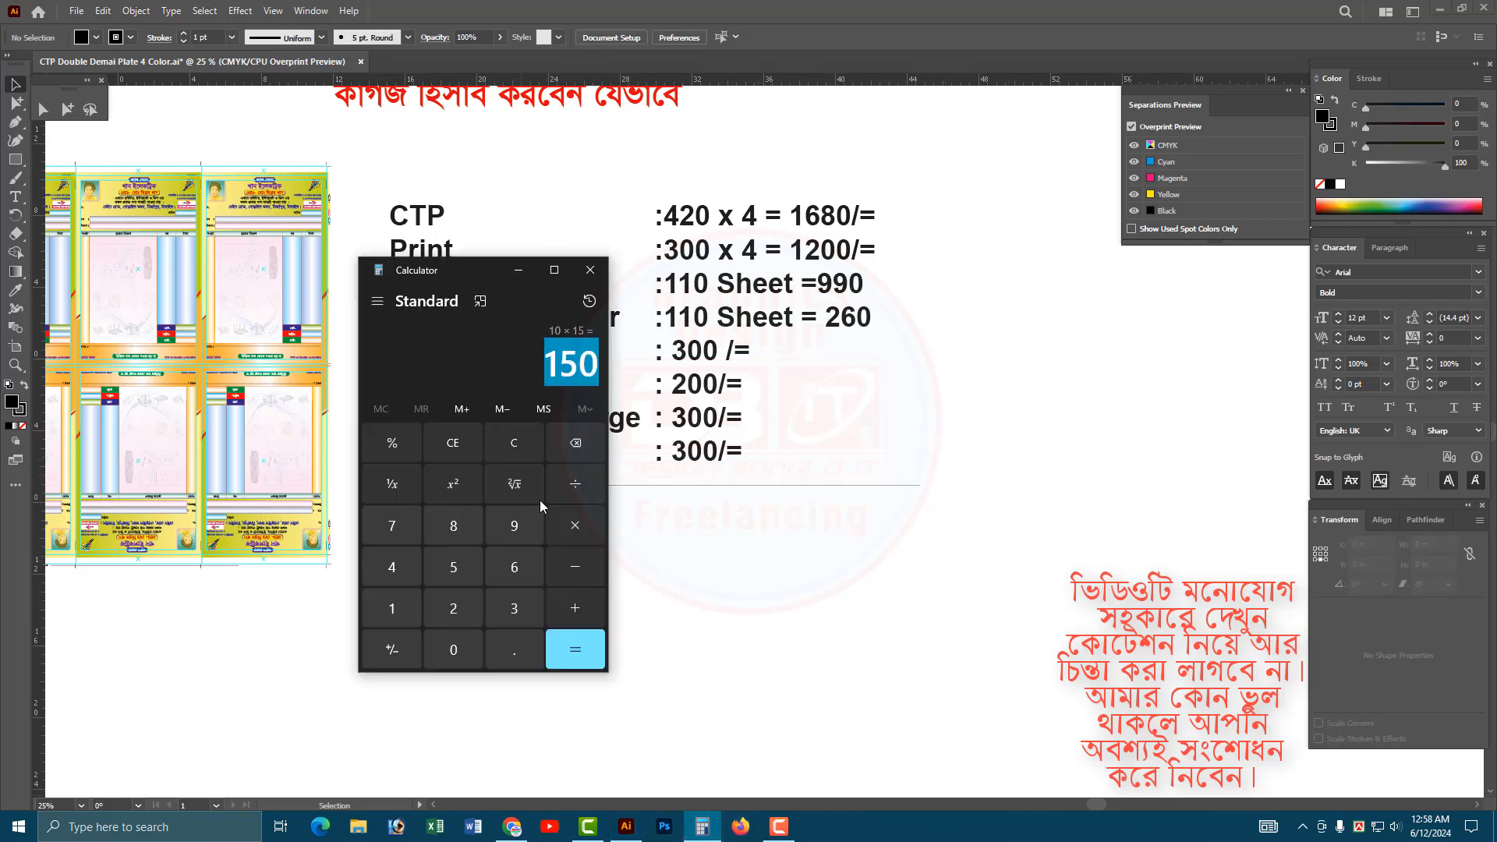
click(507, 446)
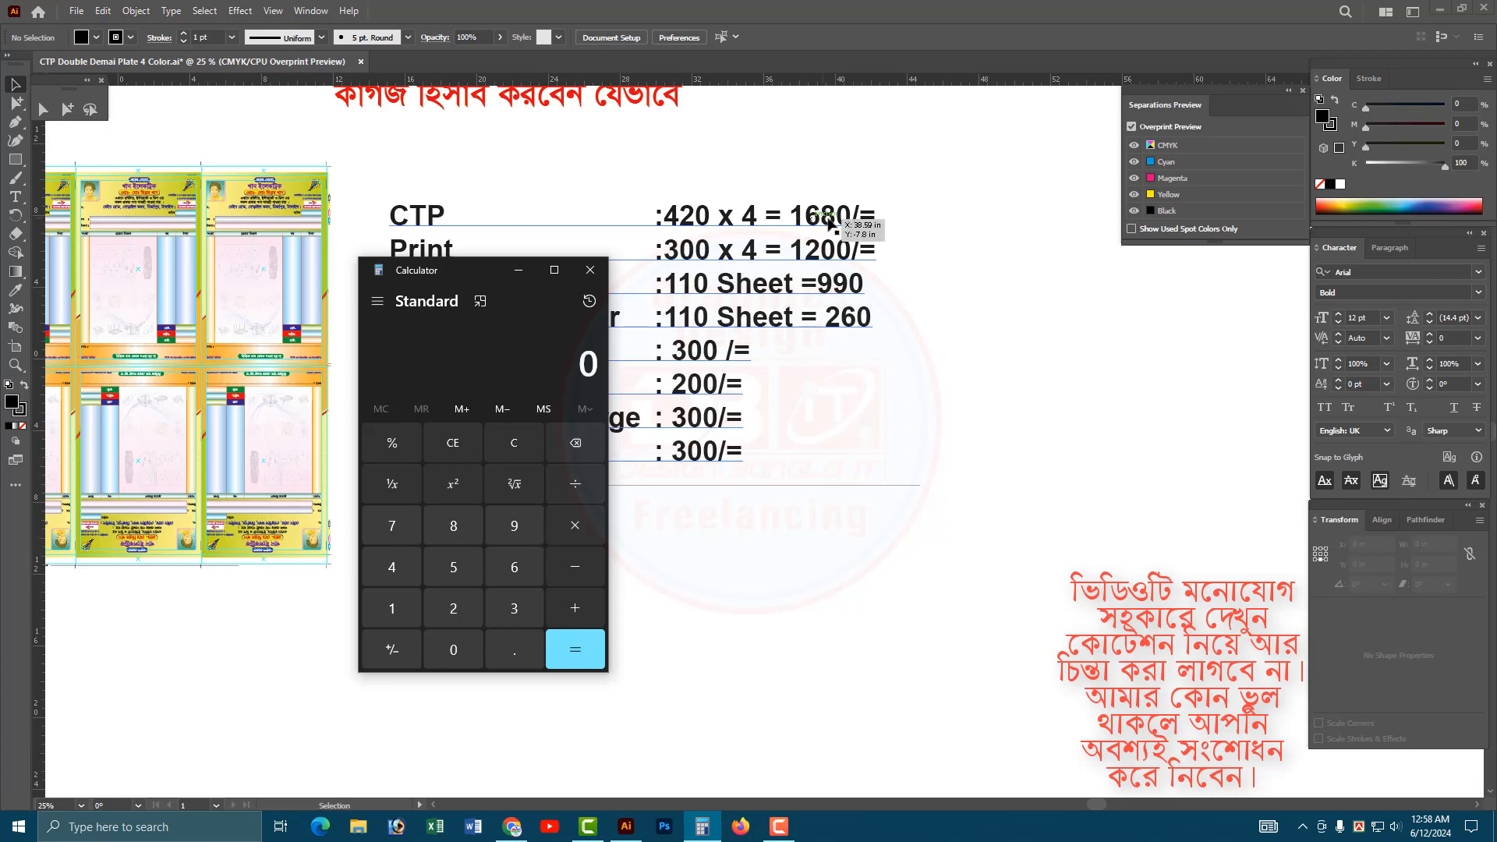
click(392, 608)
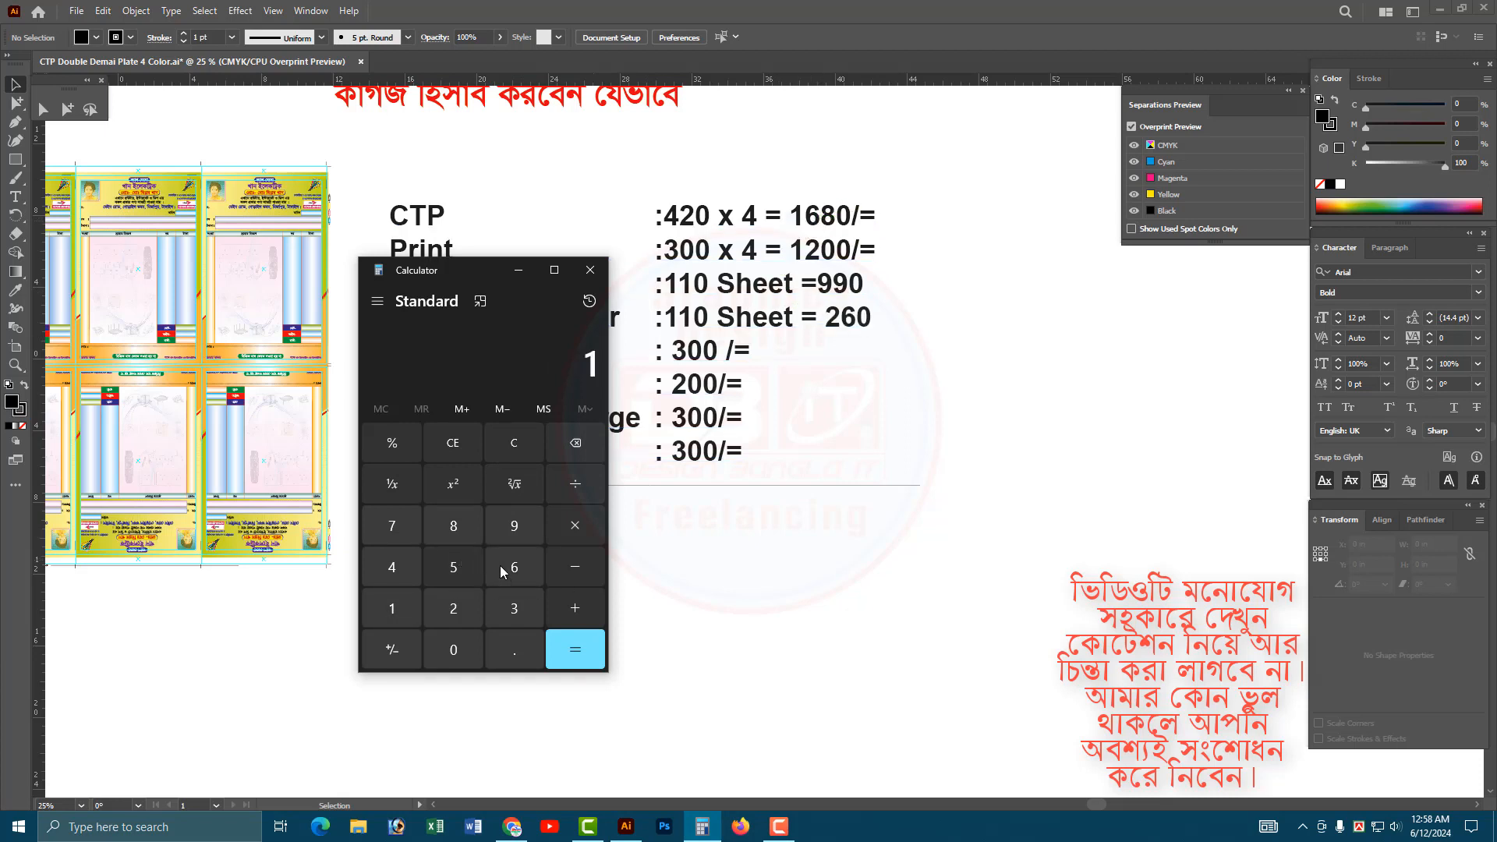
click(514, 567)
click(454, 526)
click(453, 650)
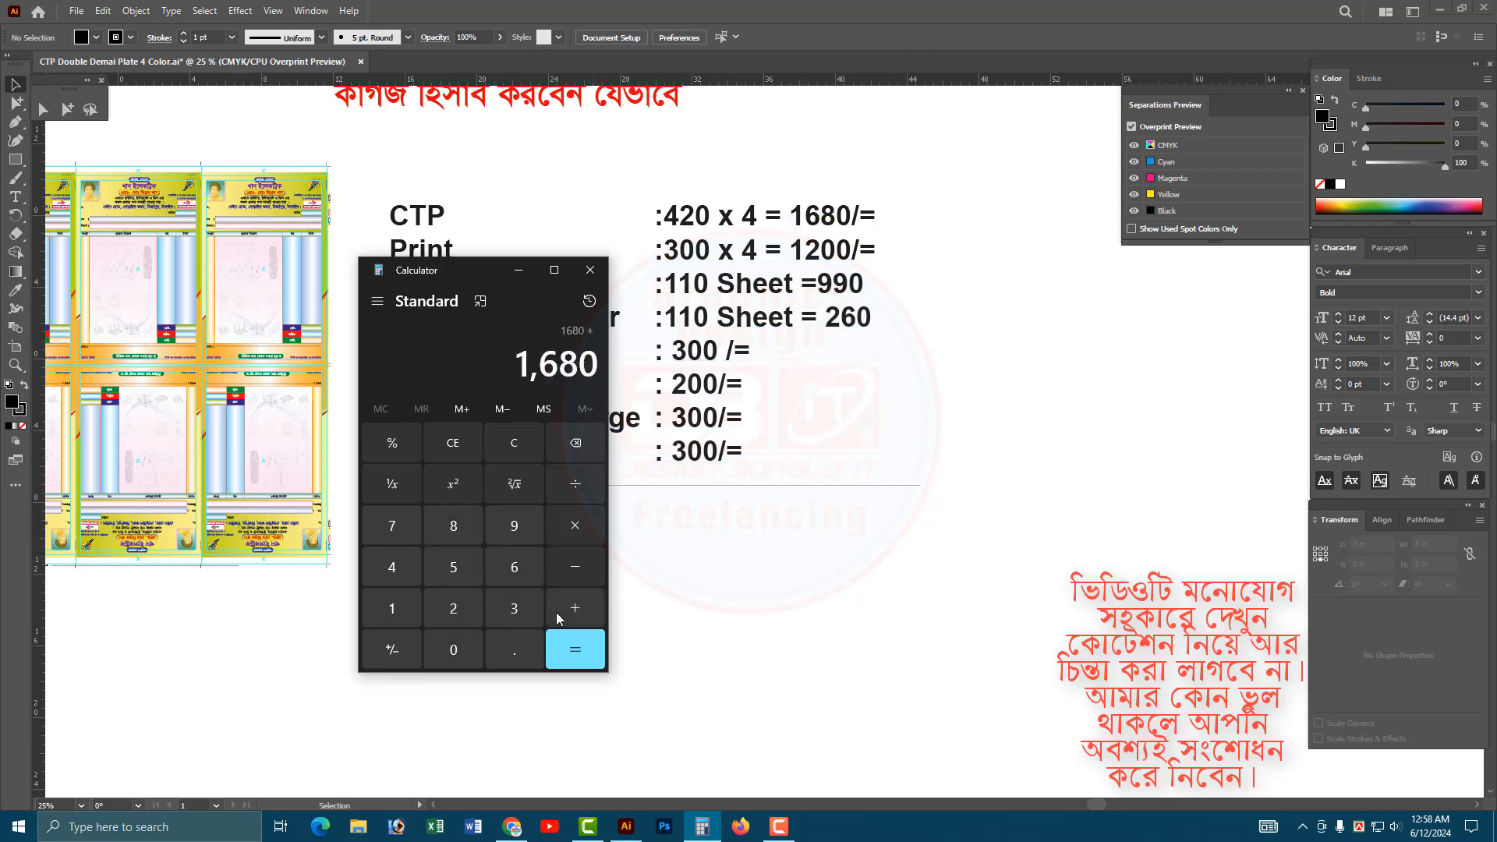
click(392, 608)
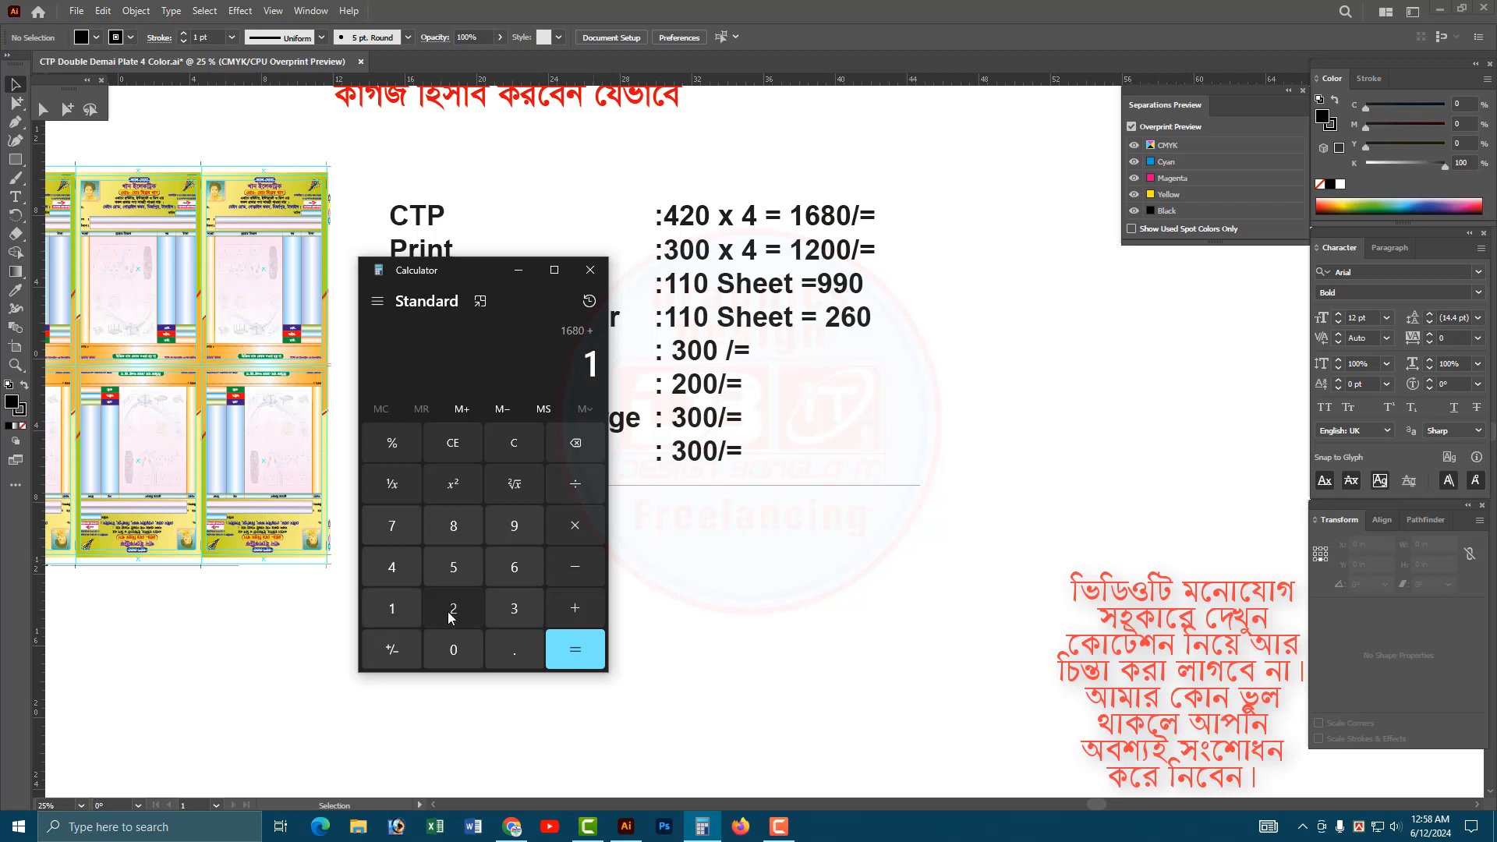
click(453, 609)
click(453, 650)
click(453, 650)
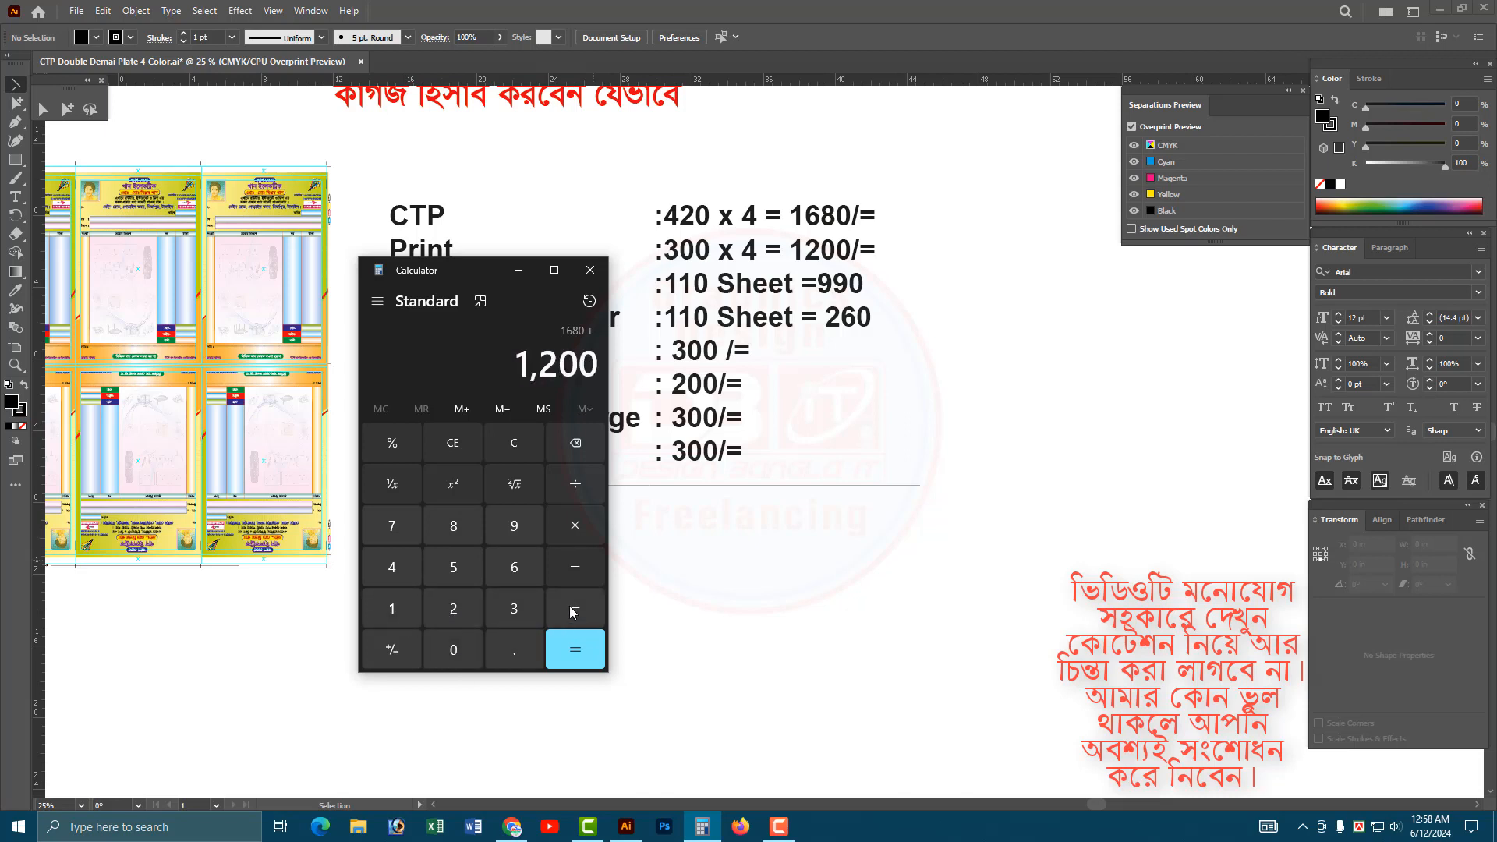
Add the 990 paper cost and the 260 news print paper cost to the running sum.
click(575, 608)
click(515, 524)
click(515, 524)
click(456, 647)
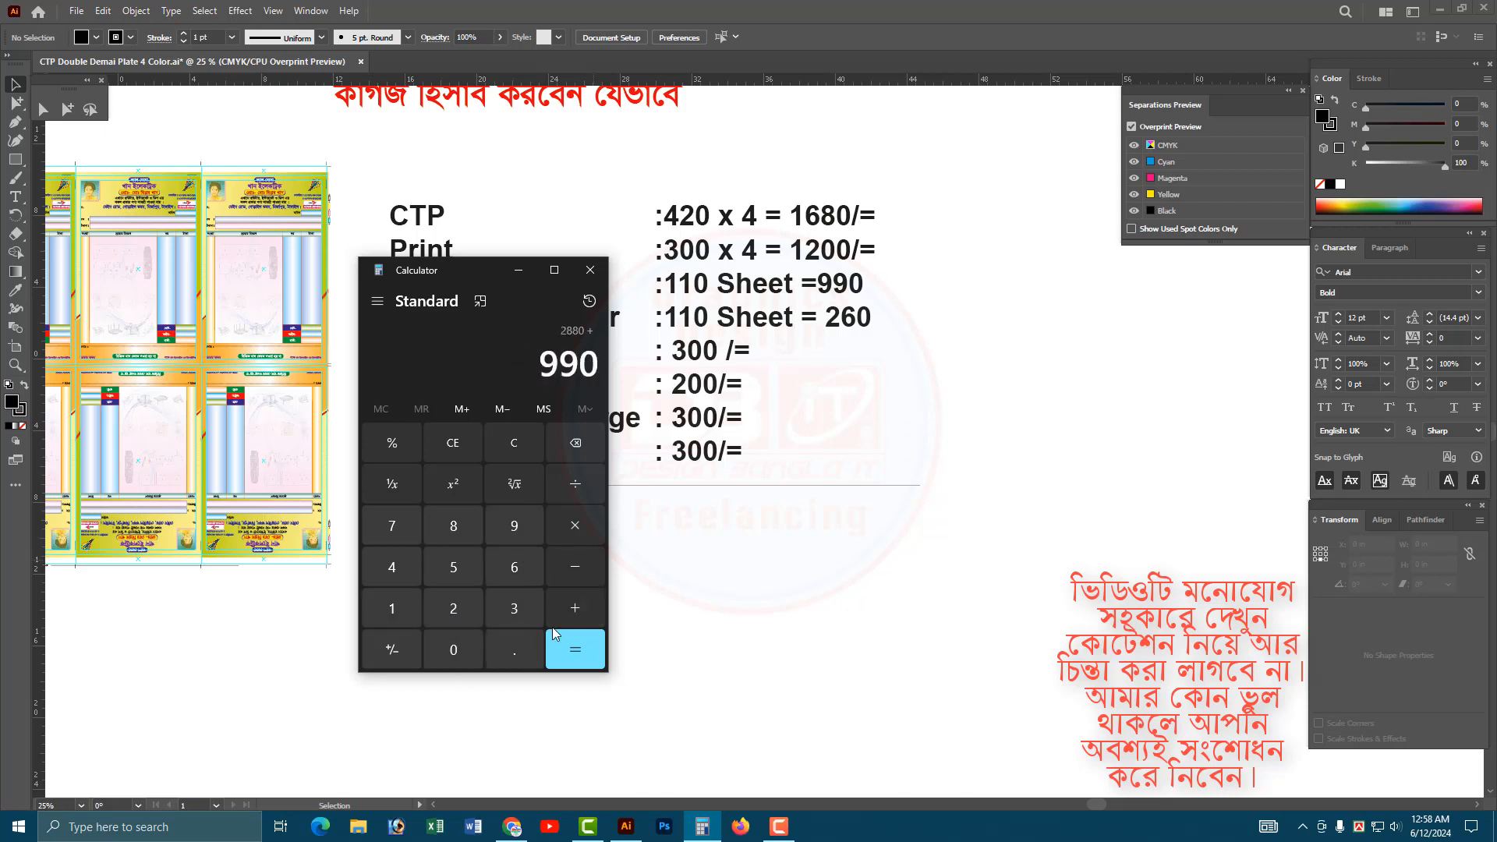
click(575, 610)
click(453, 608)
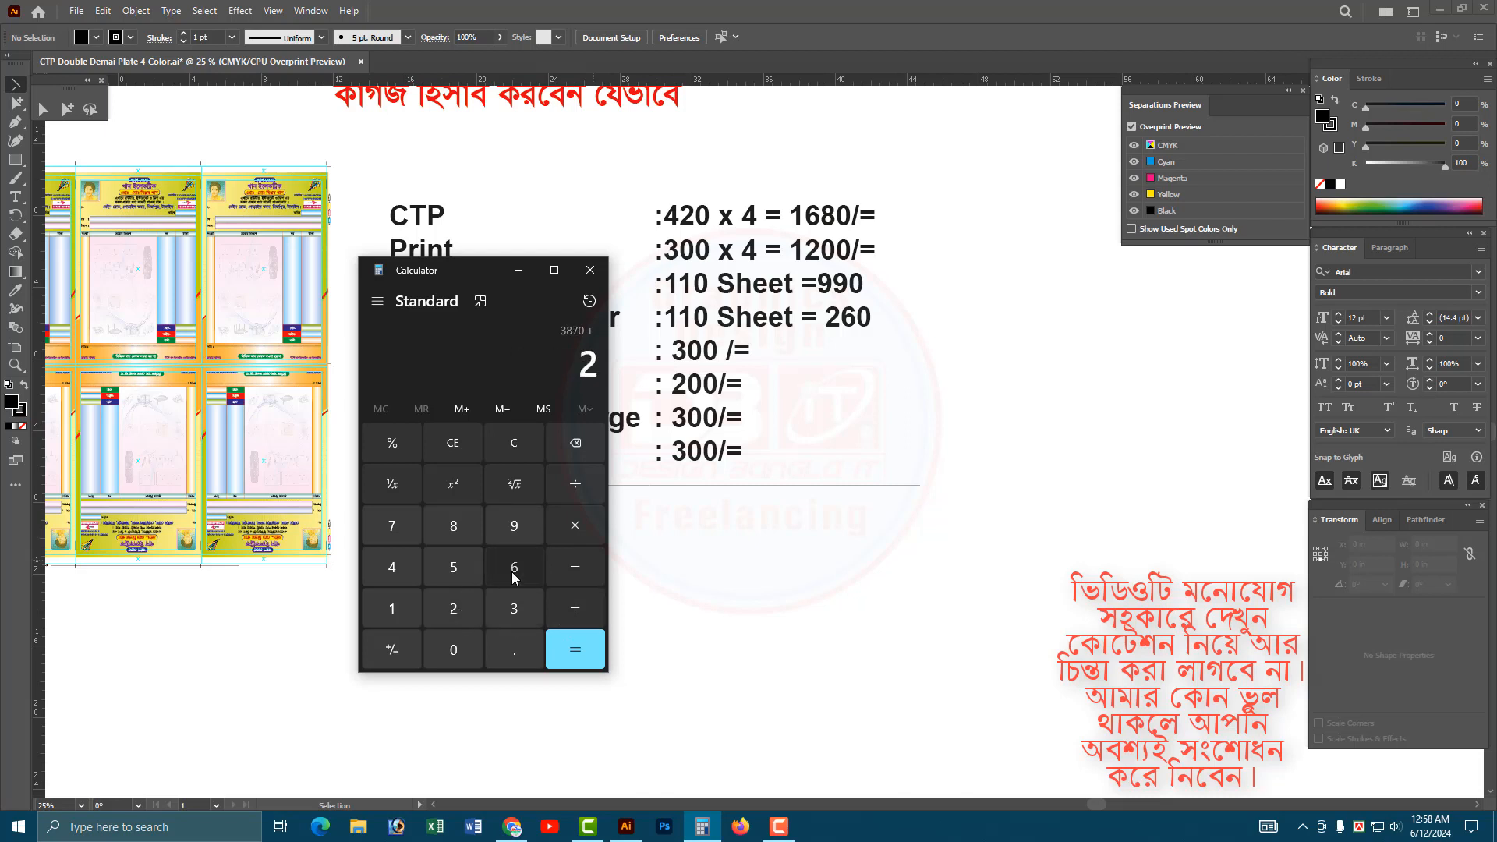
click(514, 567)
click(453, 650)
click(574, 610)
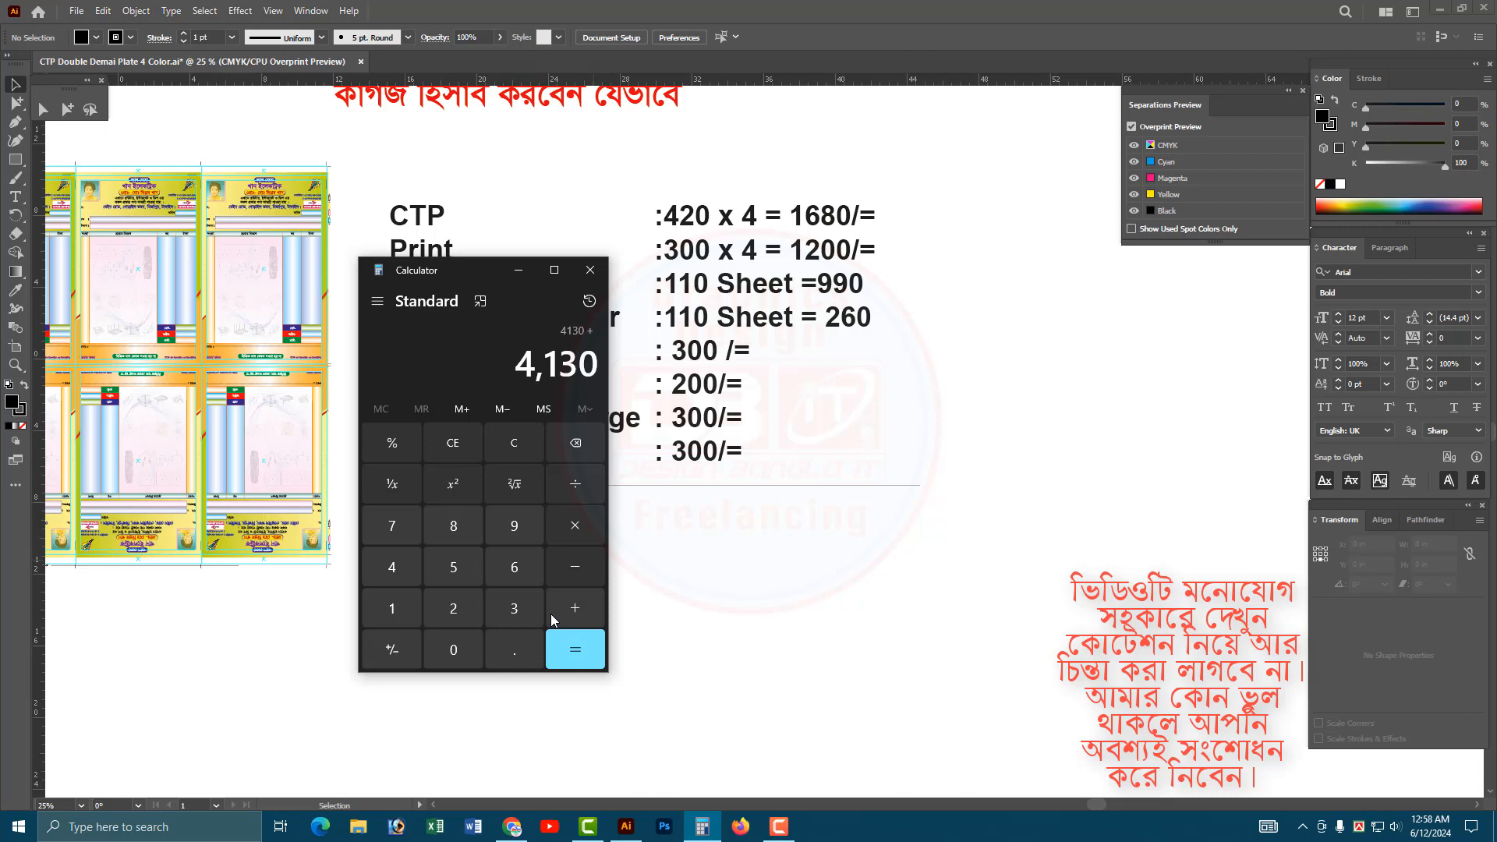
Add 1100 for the design, binding, numbering and other charges and calculate the total.
click(392, 609)
click(392, 608)
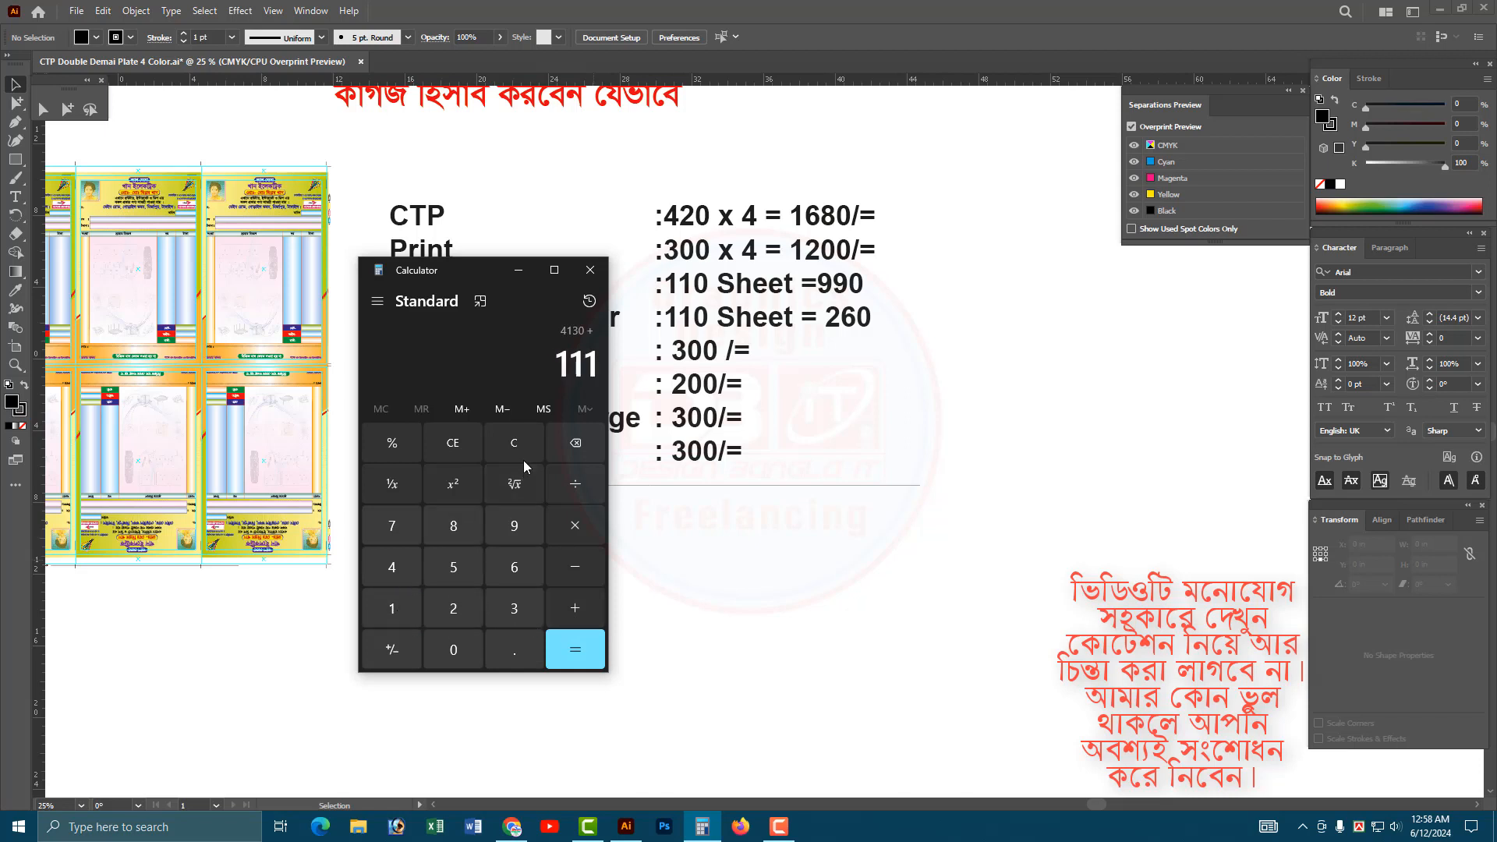
click(563, 444)
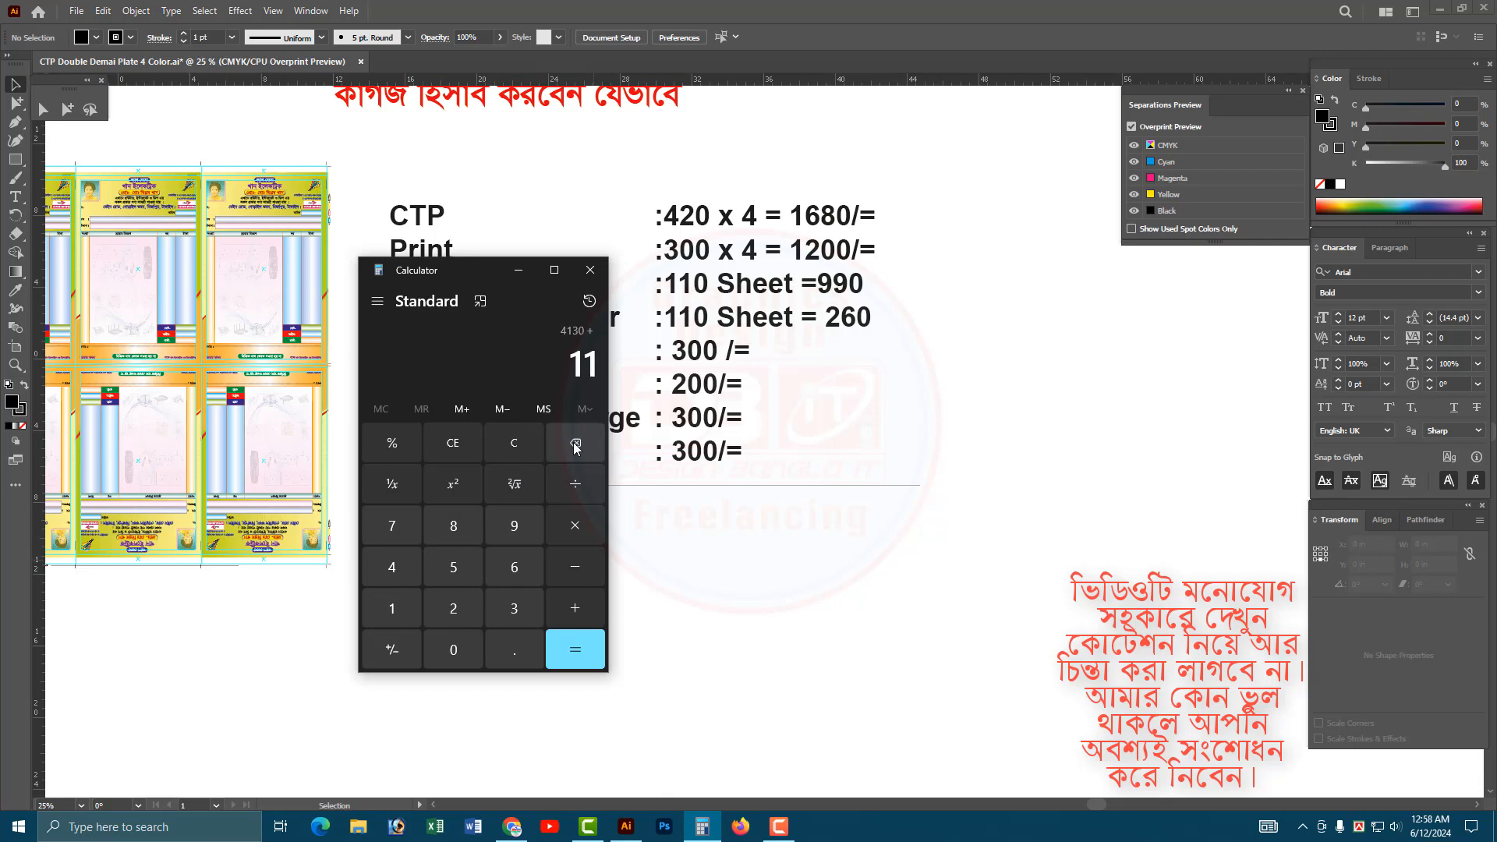
click(453, 650)
click(453, 649)
click(575, 649)
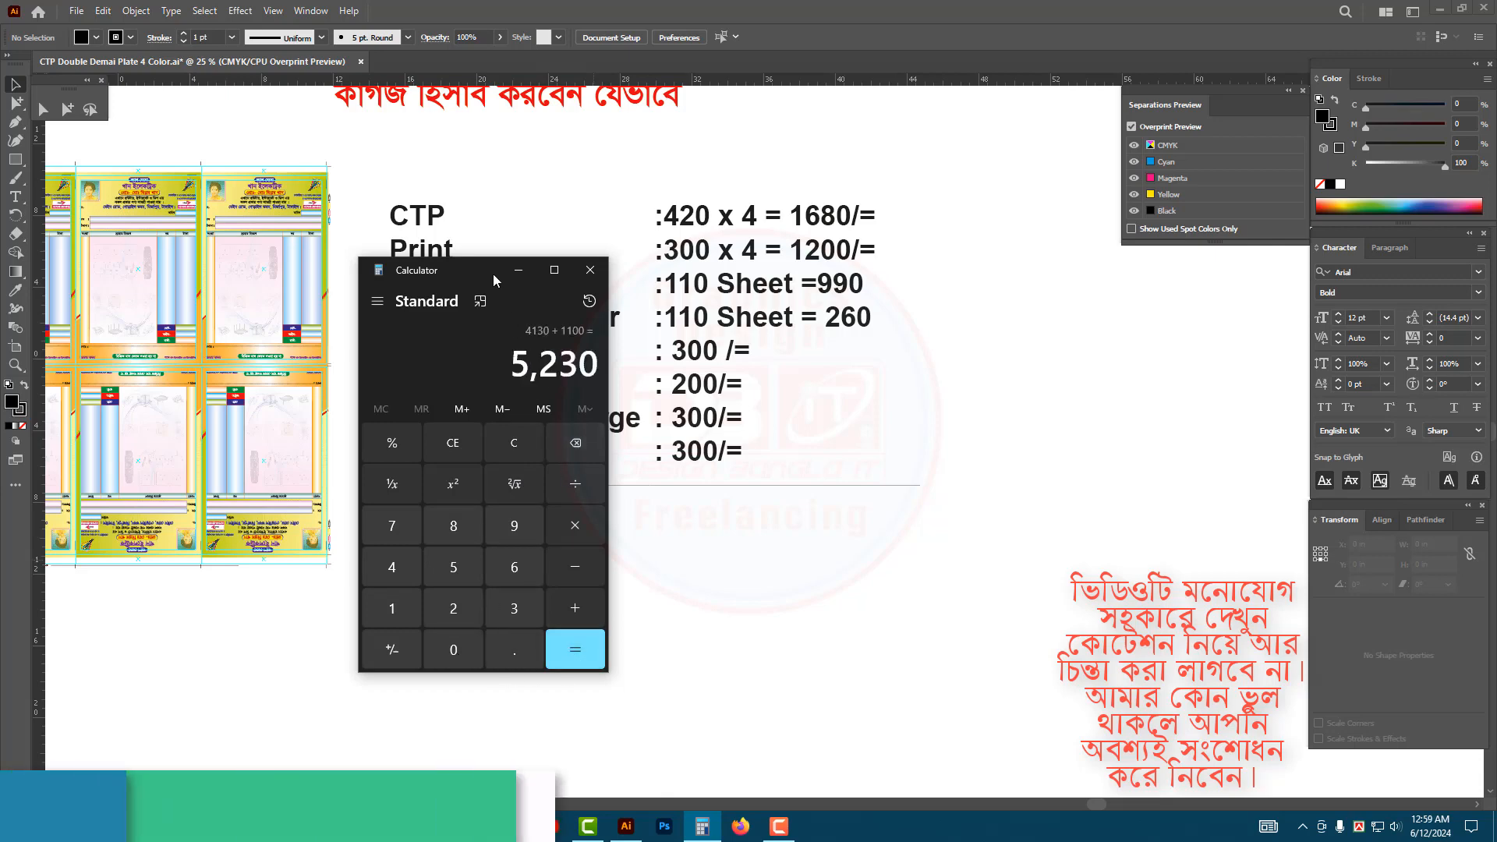
Switch back to Illustrator and place a copy of the cost list directly beneath the horizontal line.
drag(488, 267, 273, 371)
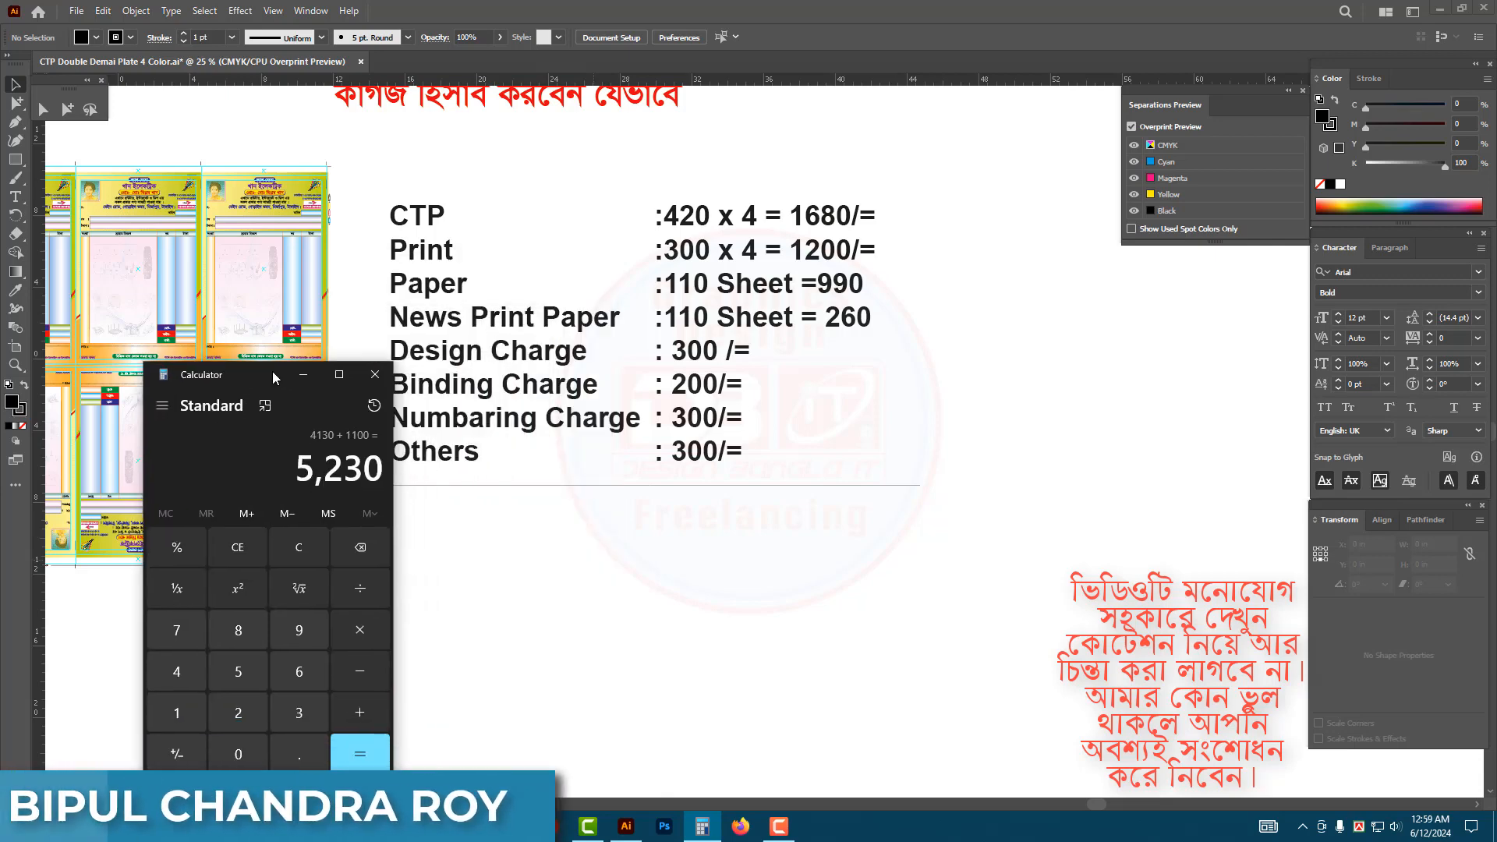
click(805, 536)
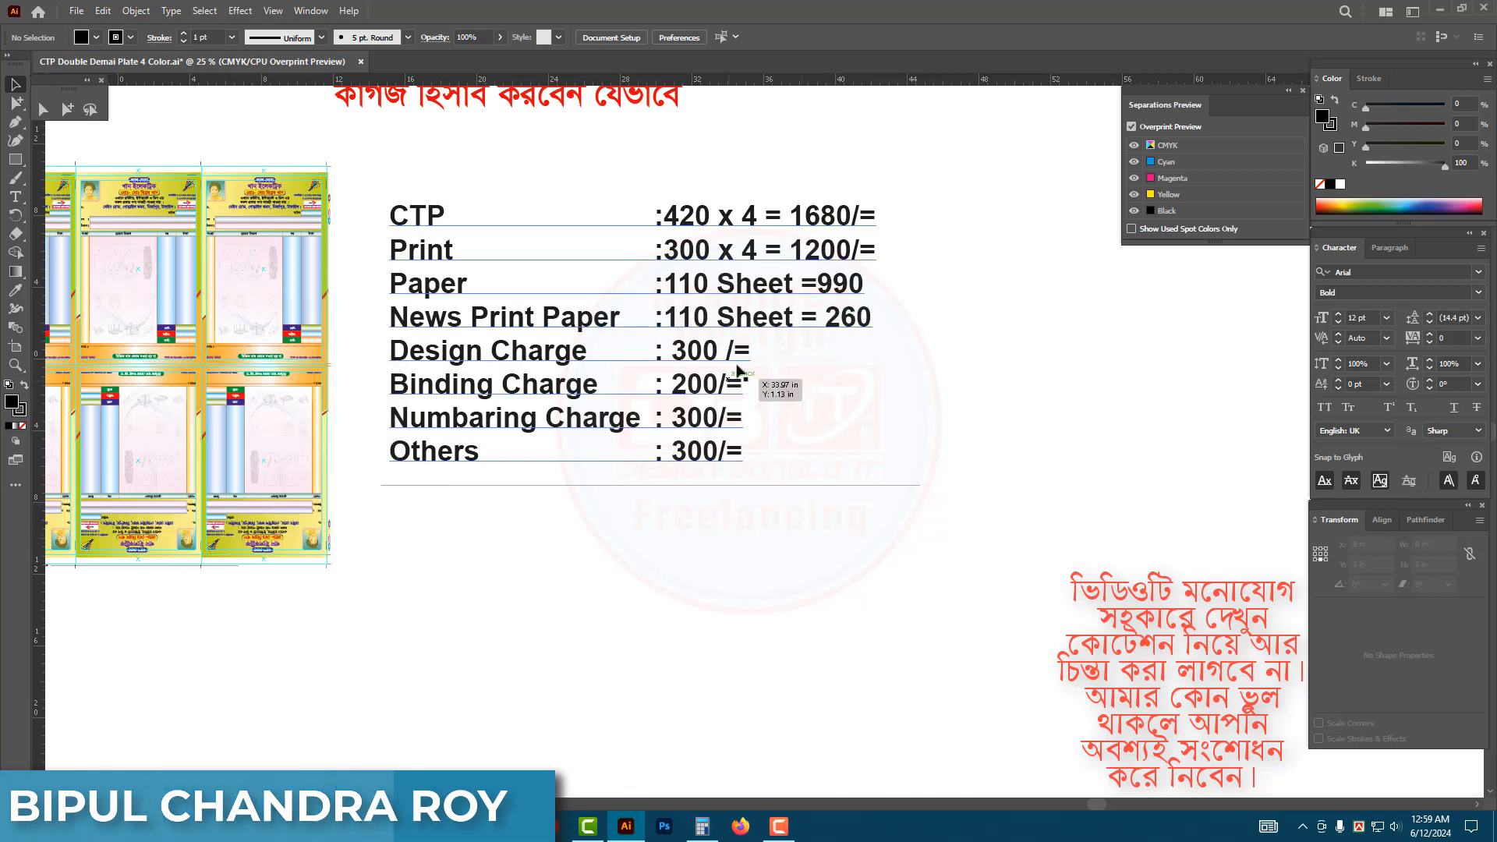
drag(747, 231, 744, 521)
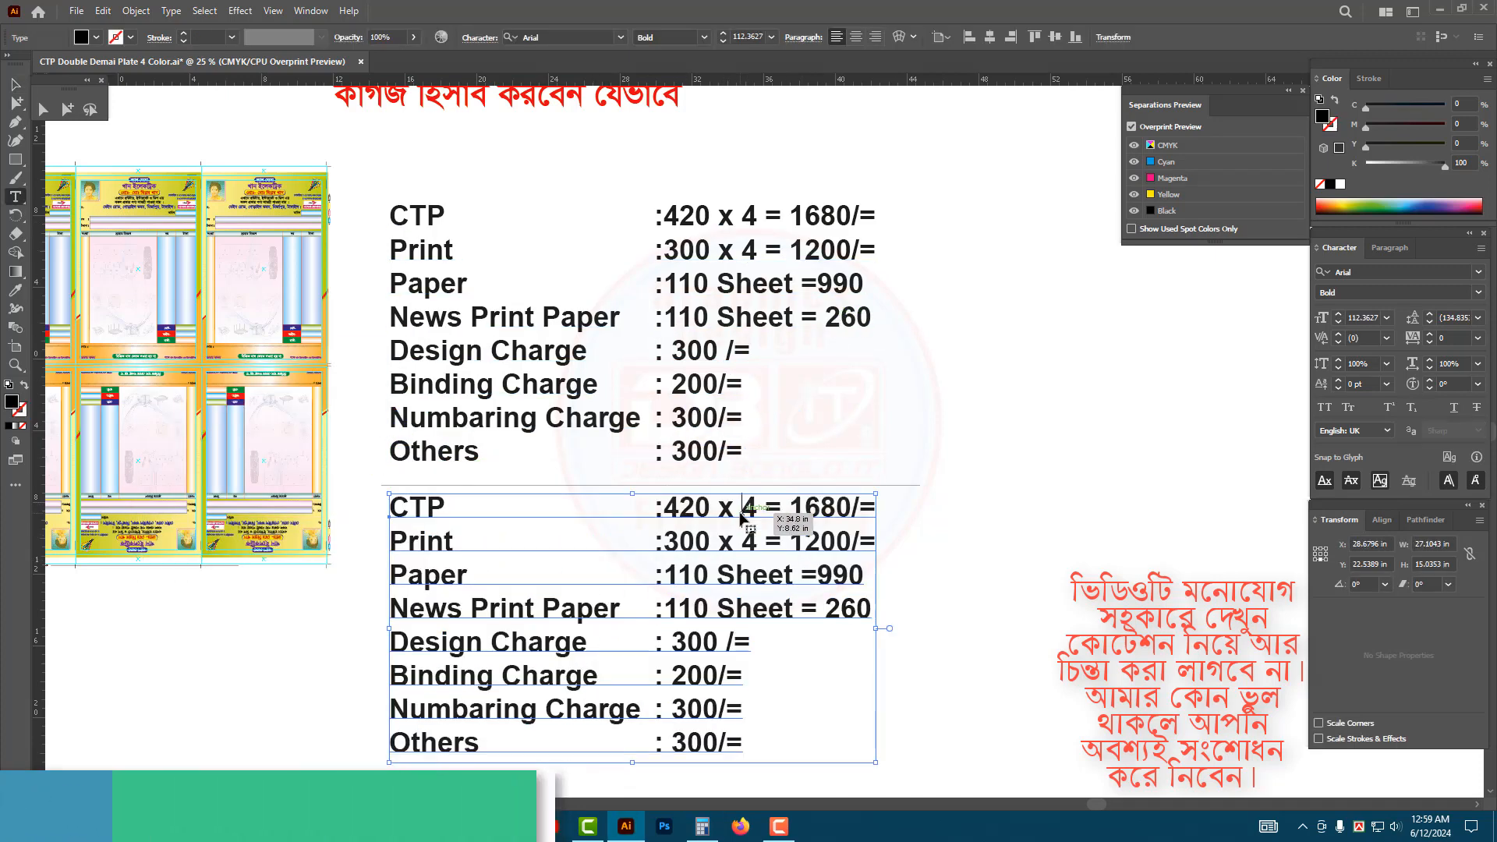
Replace the copied list's whole text with "5230 /=" and move it beneath the amounts column.
double_click(741, 518)
key(ctrl+a)
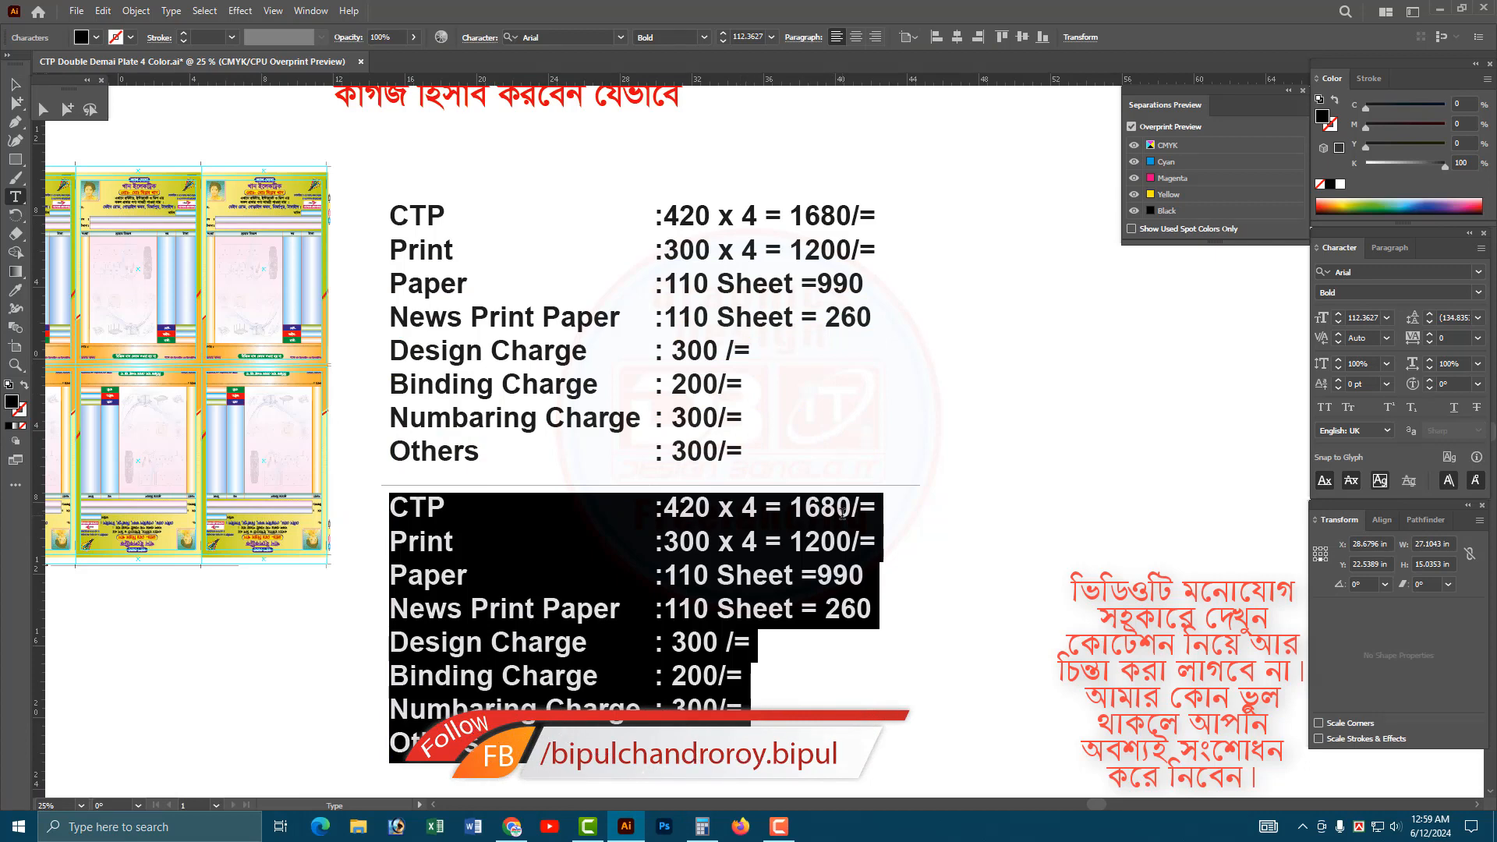
text(5230)
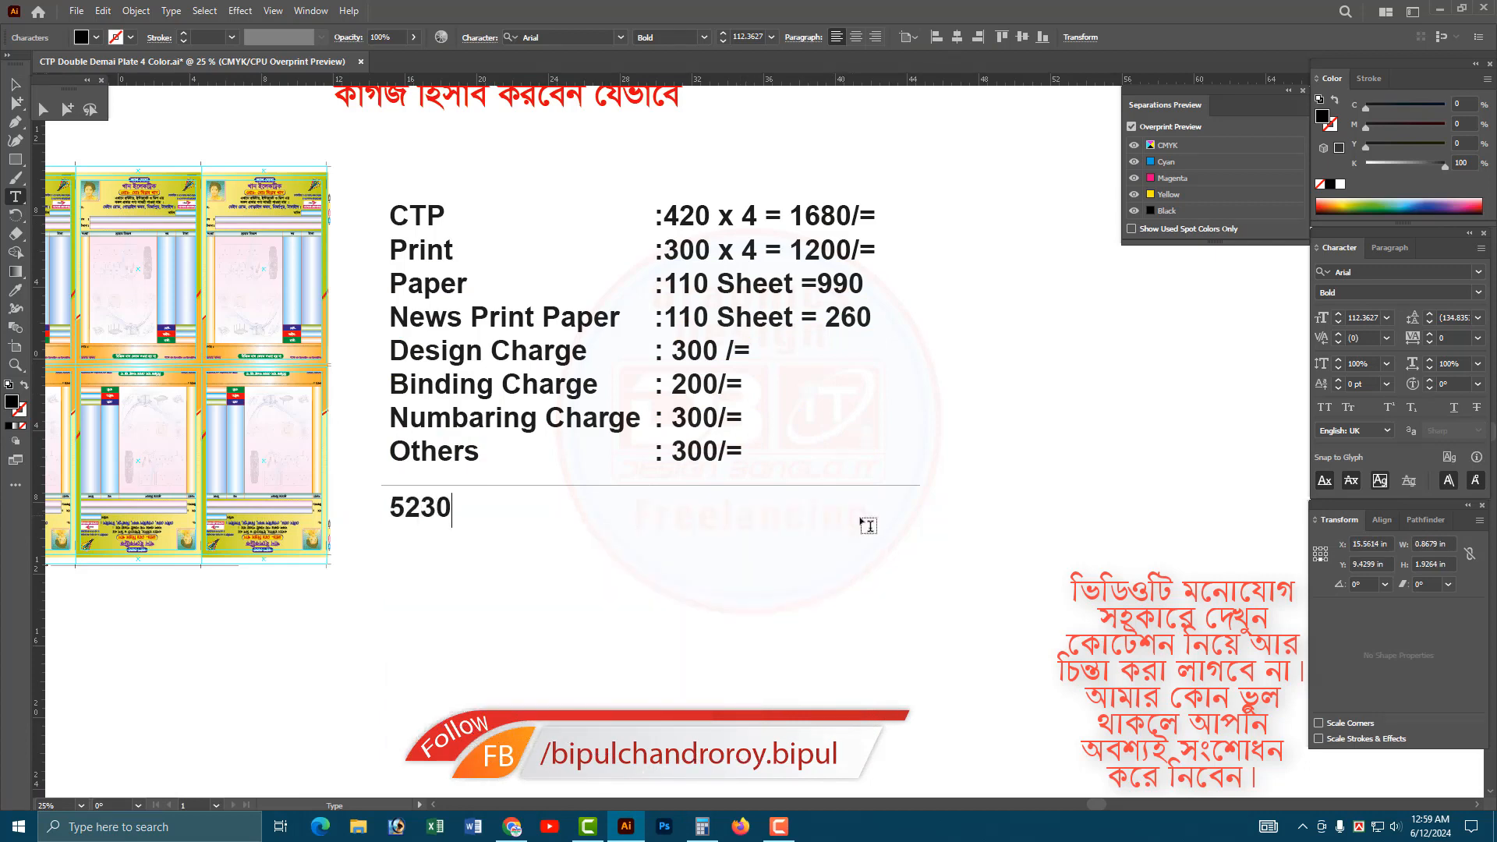
text( /=)
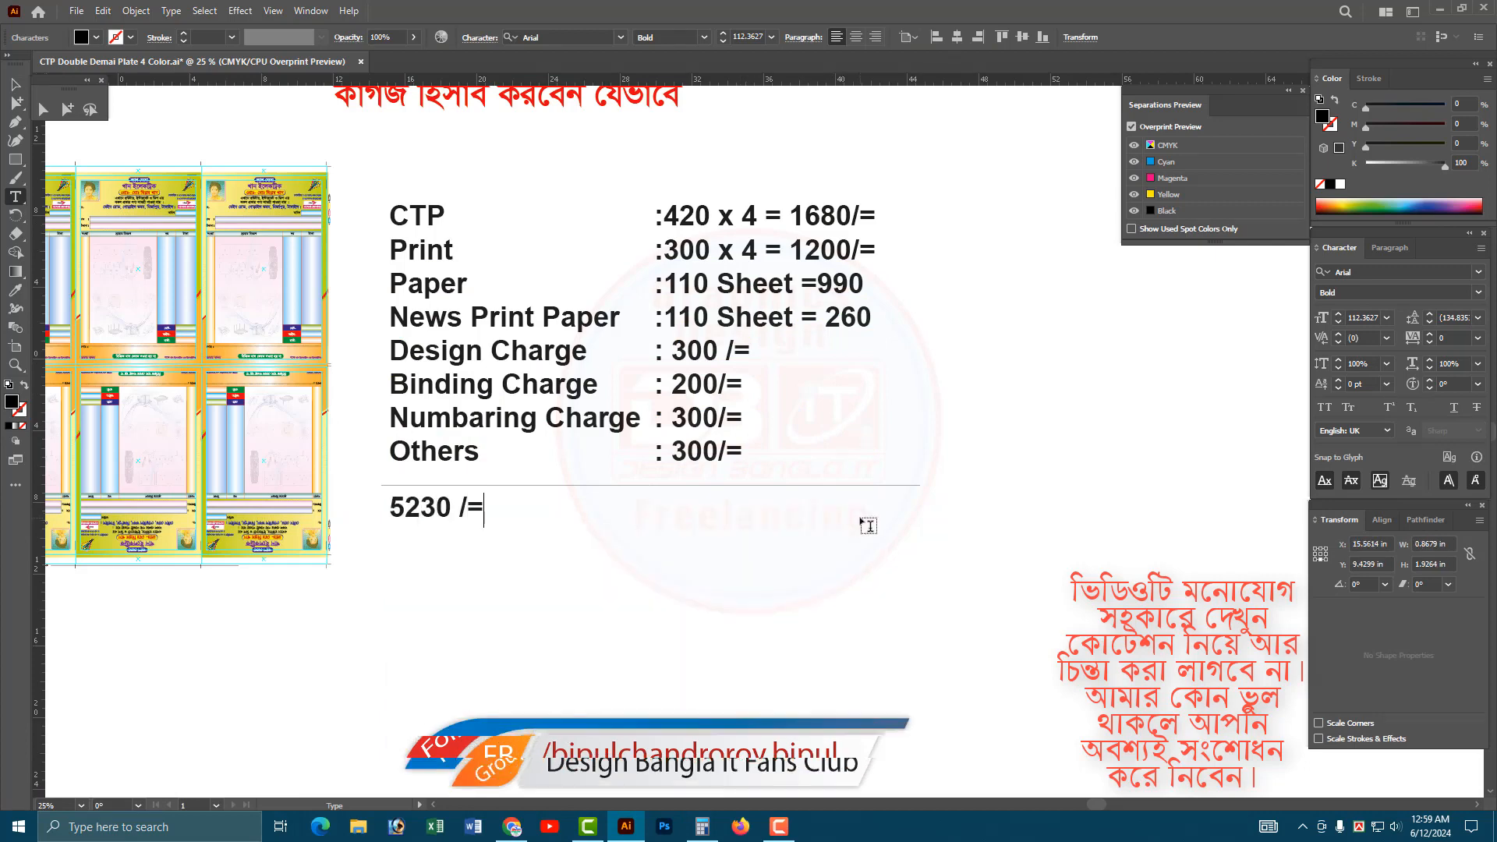
key(Escape)
drag(417, 516, 699, 511)
Insert "Total= " before the 5230 /= amount and shift the total left so its figure sits under the amounts.
key(t)
click(674, 508)
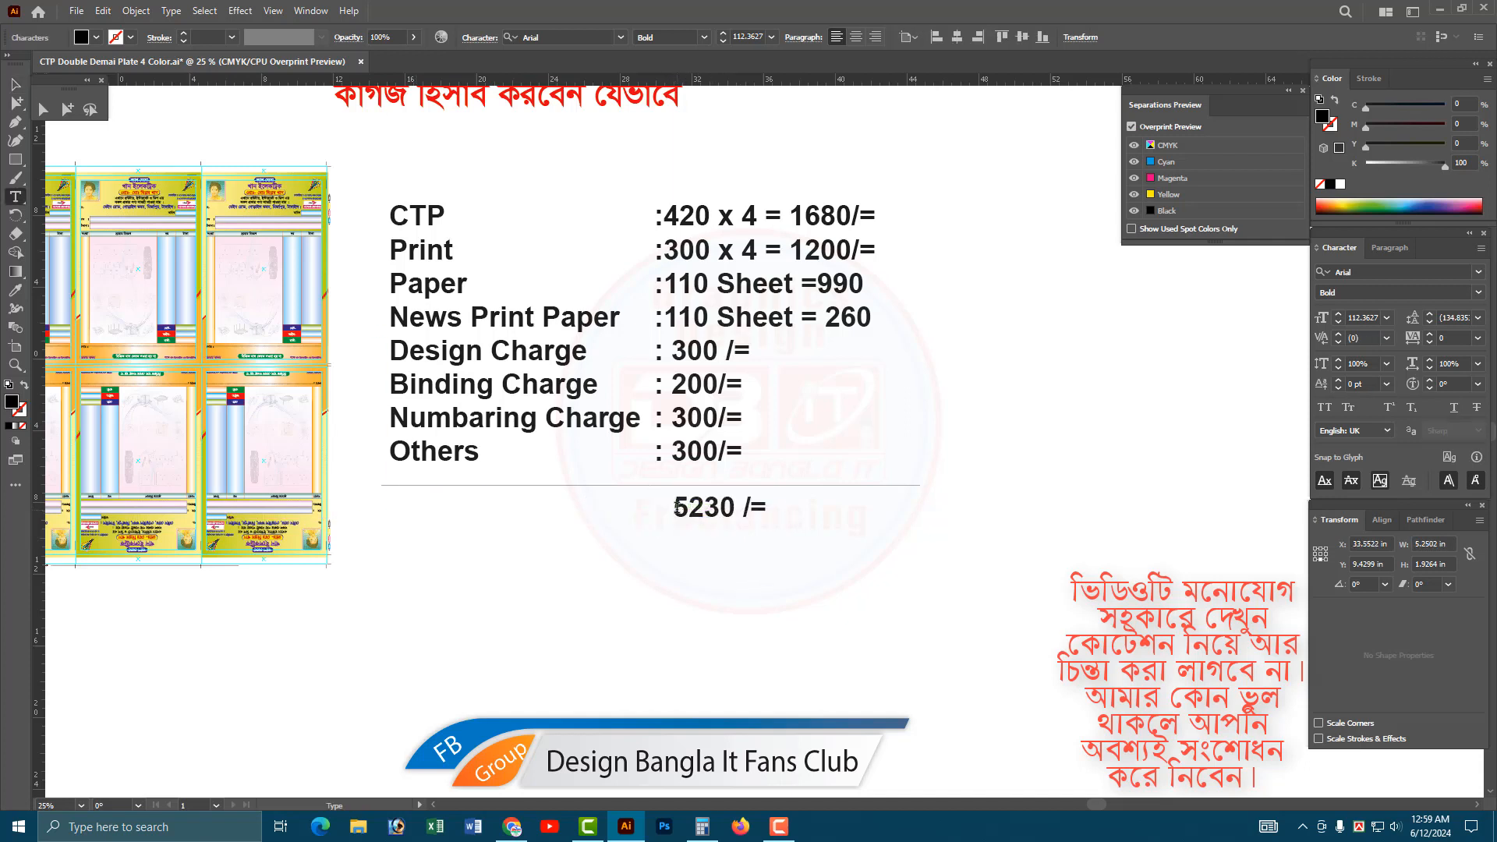
text(Total)
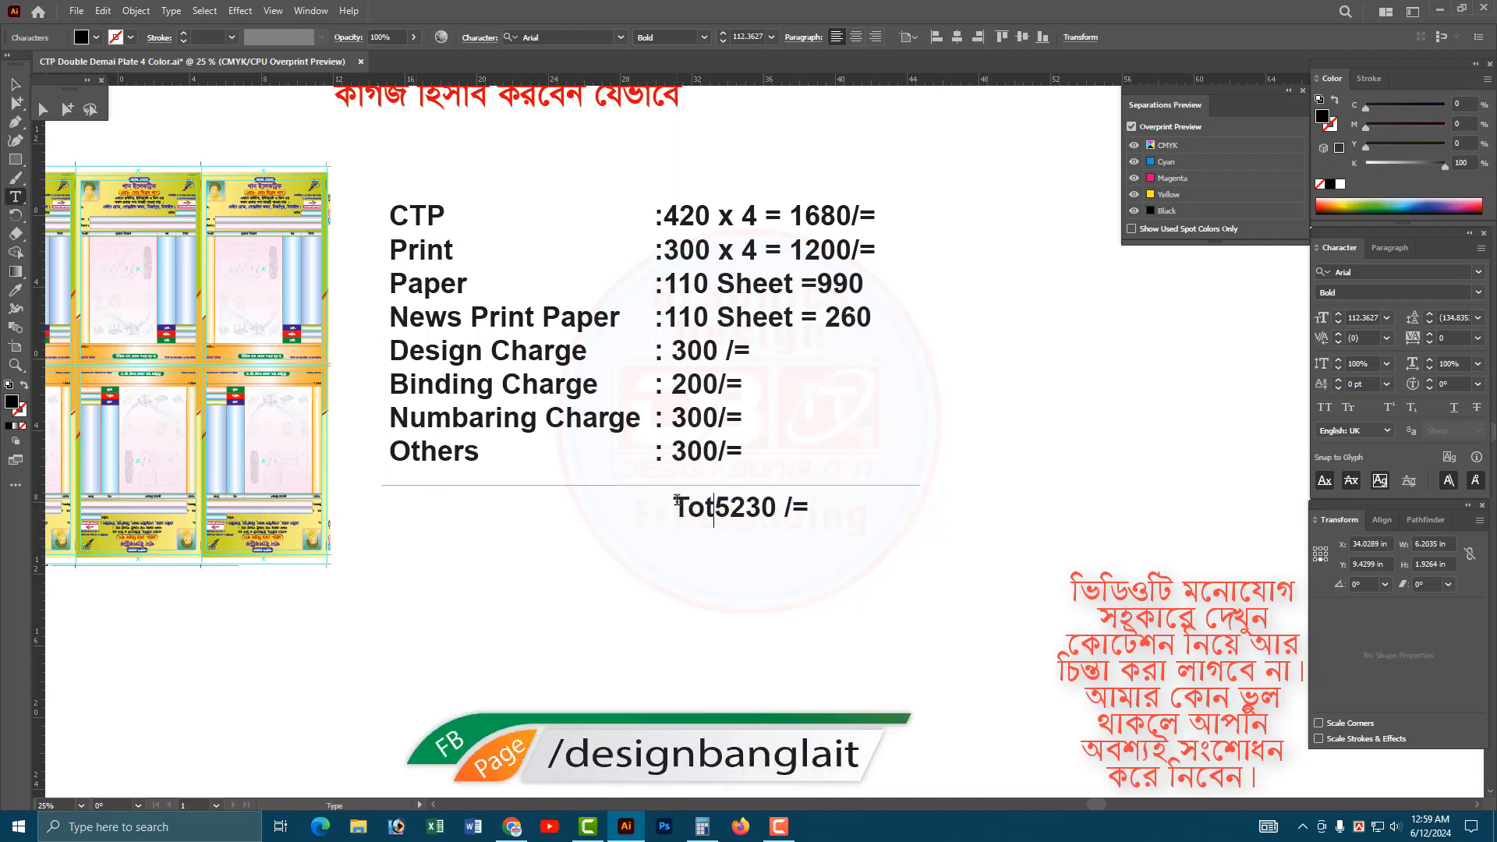
text(=)
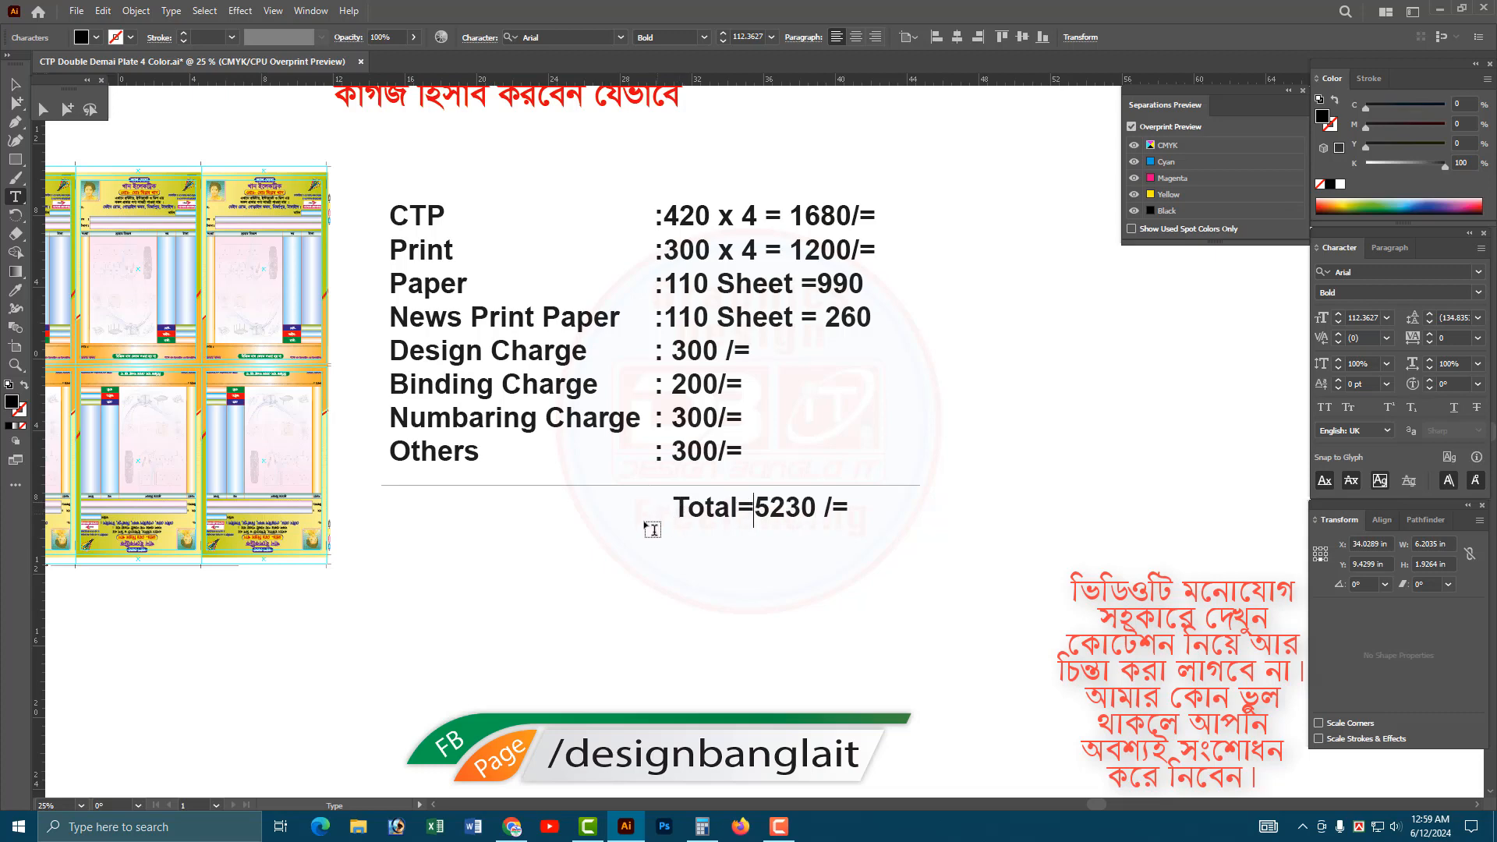
key(Escape)
drag(801, 511, 701, 508)
click(802, 585)
scroll(759, 507, down, 2)
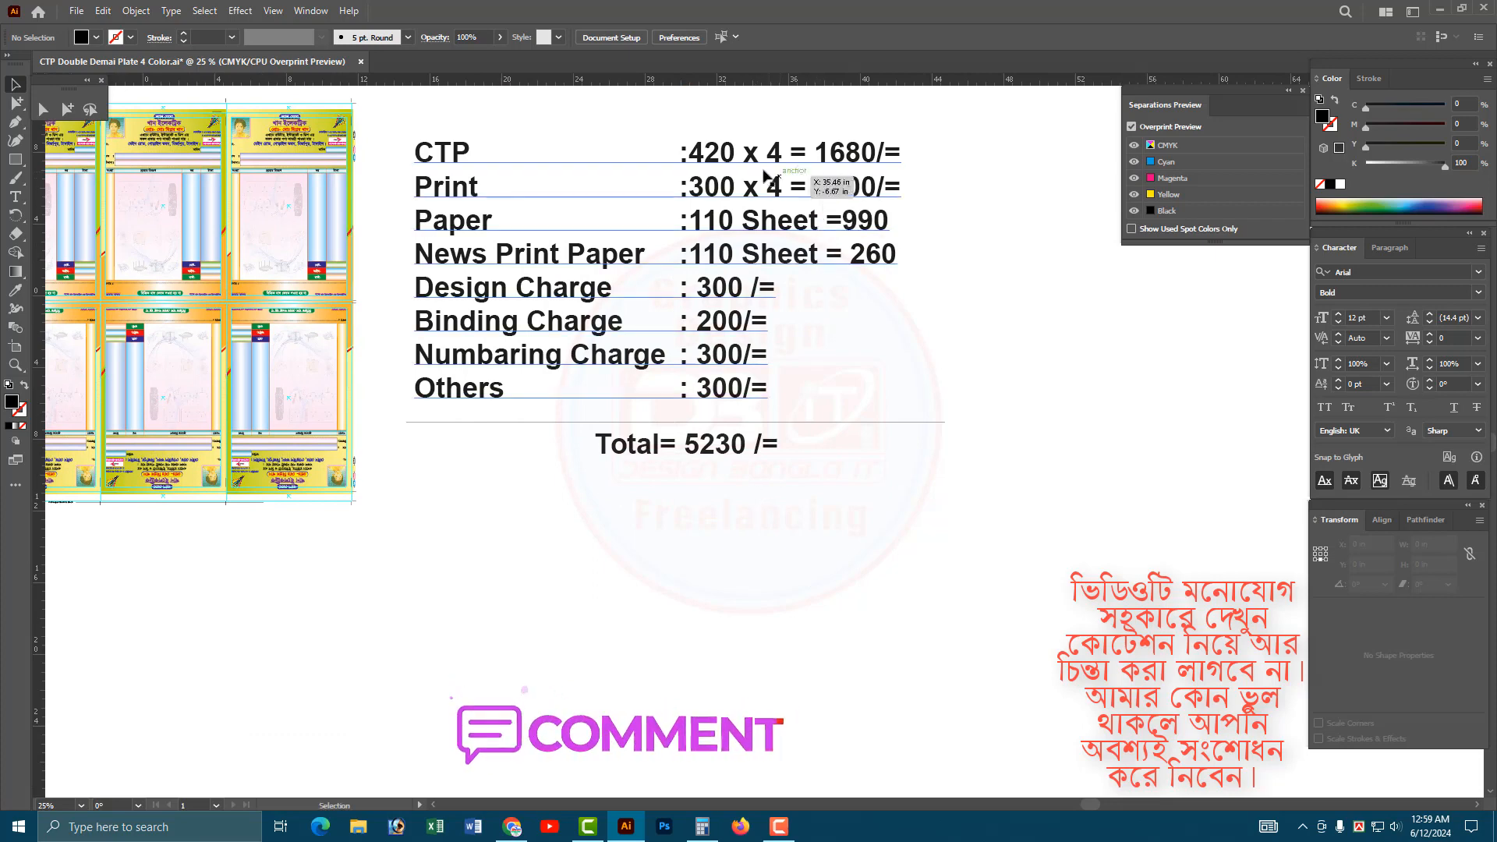
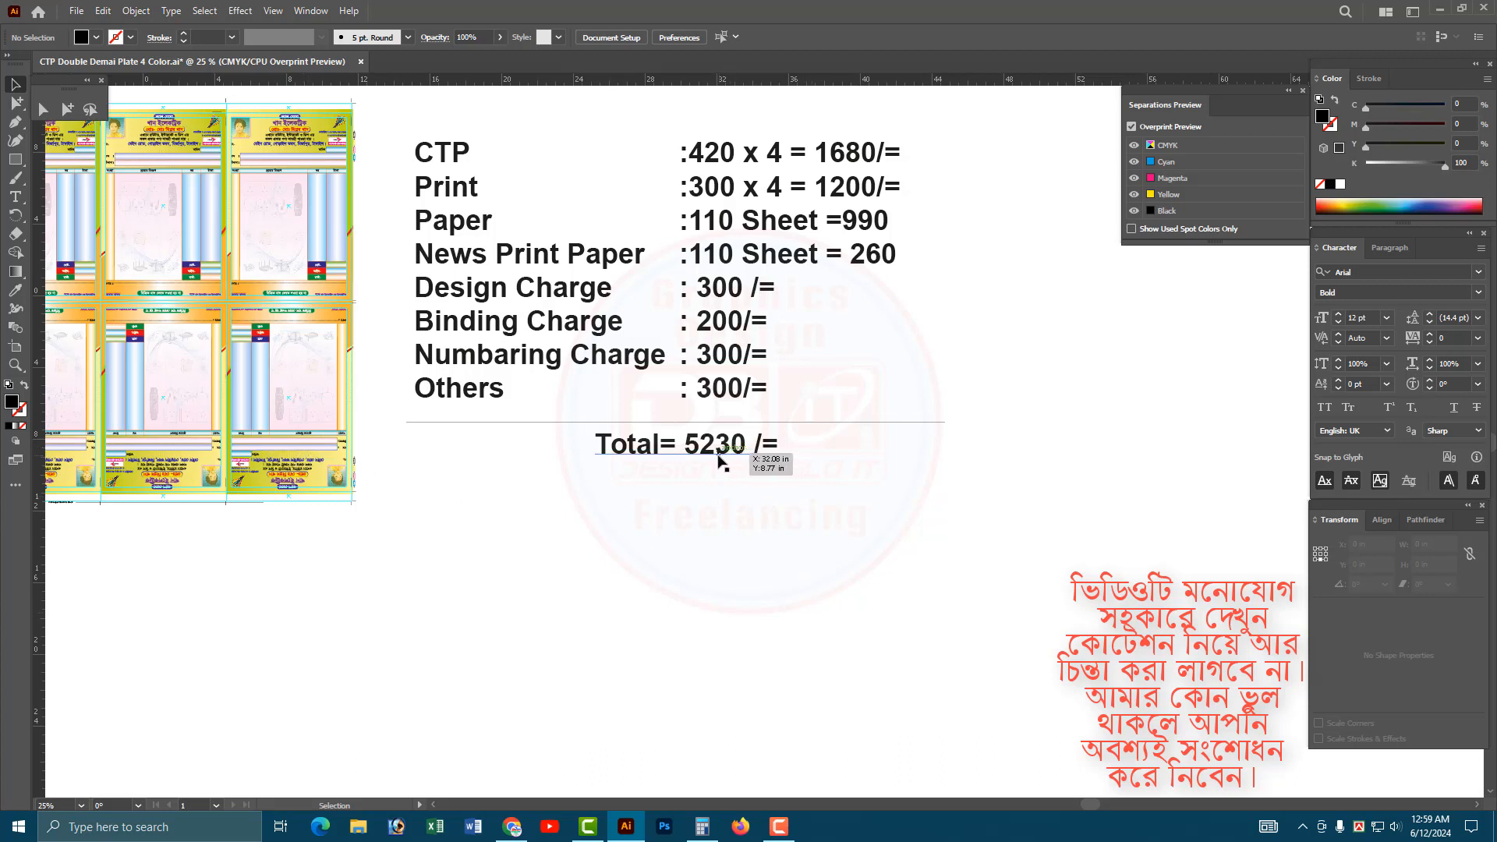
Place a copy of the Total line below it and replace the copy's text with "5% =".
drag(718, 464, 716, 516)
double_click(705, 495)
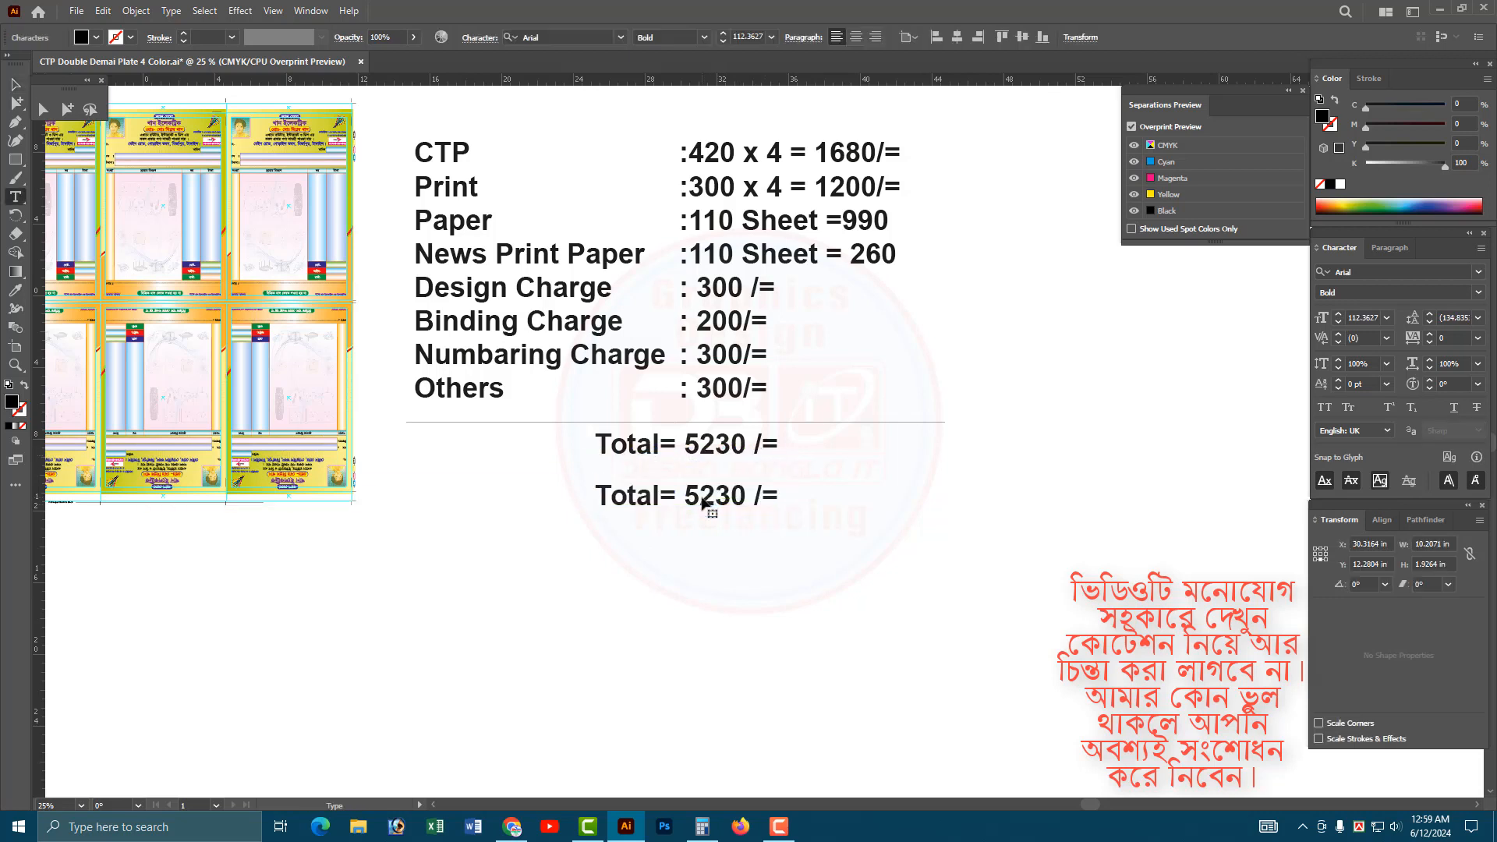
key(ctrl+a)
text(5)
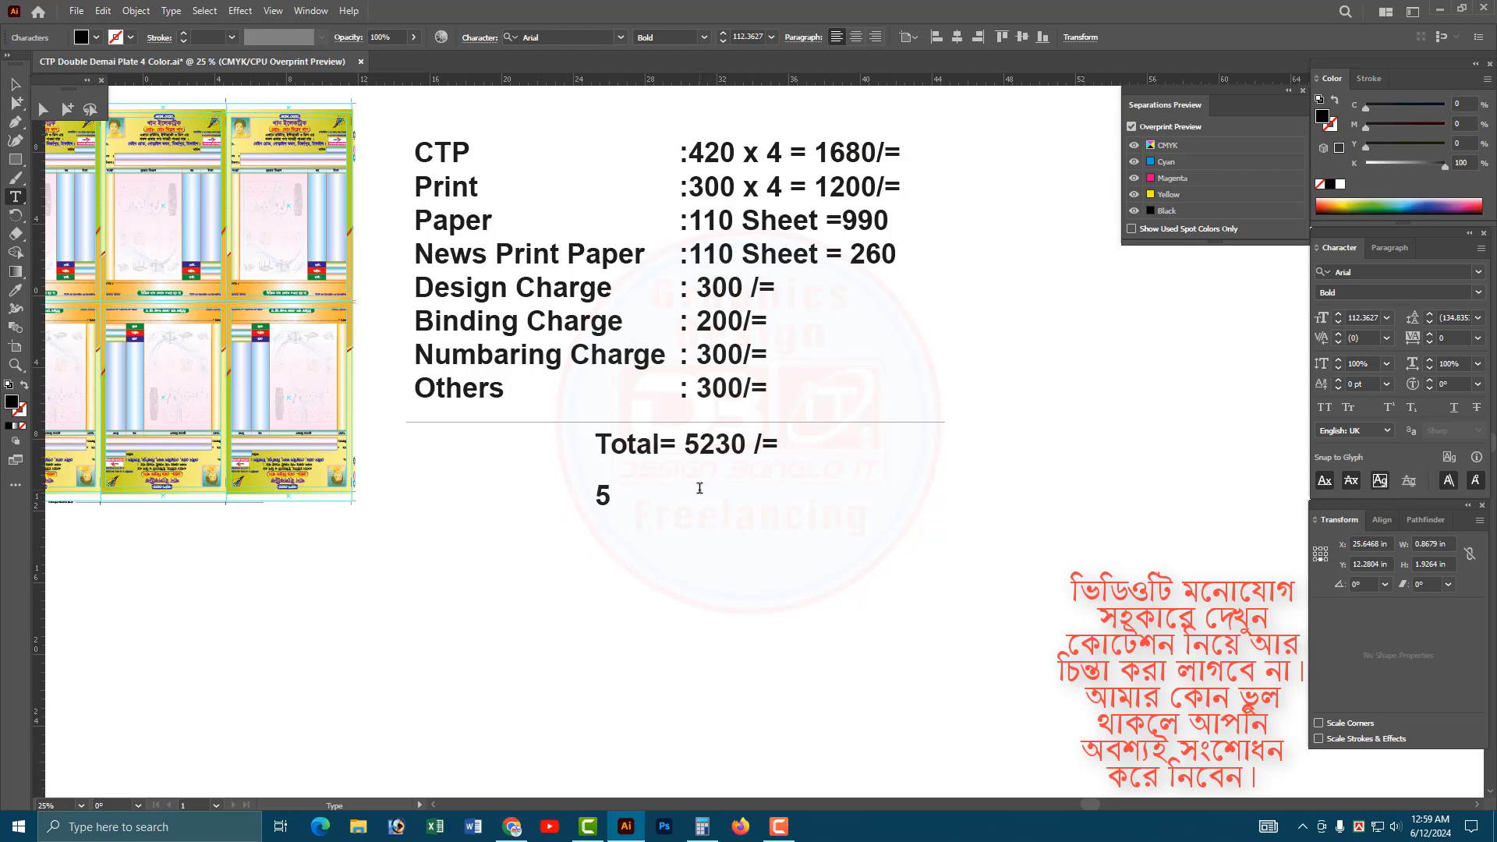
text(% =)
Switch to Calculator, move its window clear of the cost list and calculate 5% of 5230.
click(702, 827)
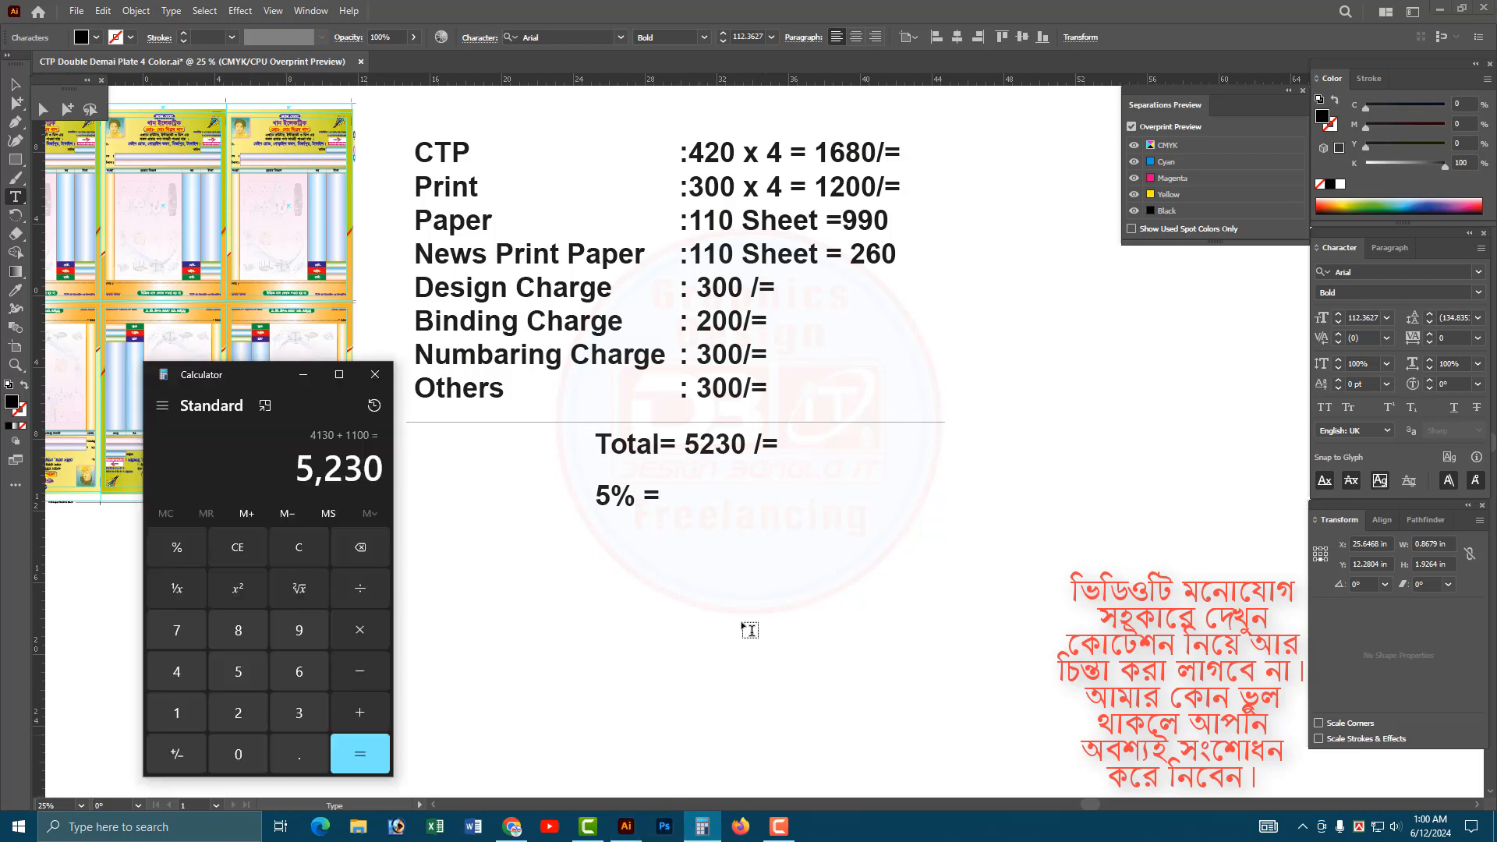
drag(244, 375, 259, 245)
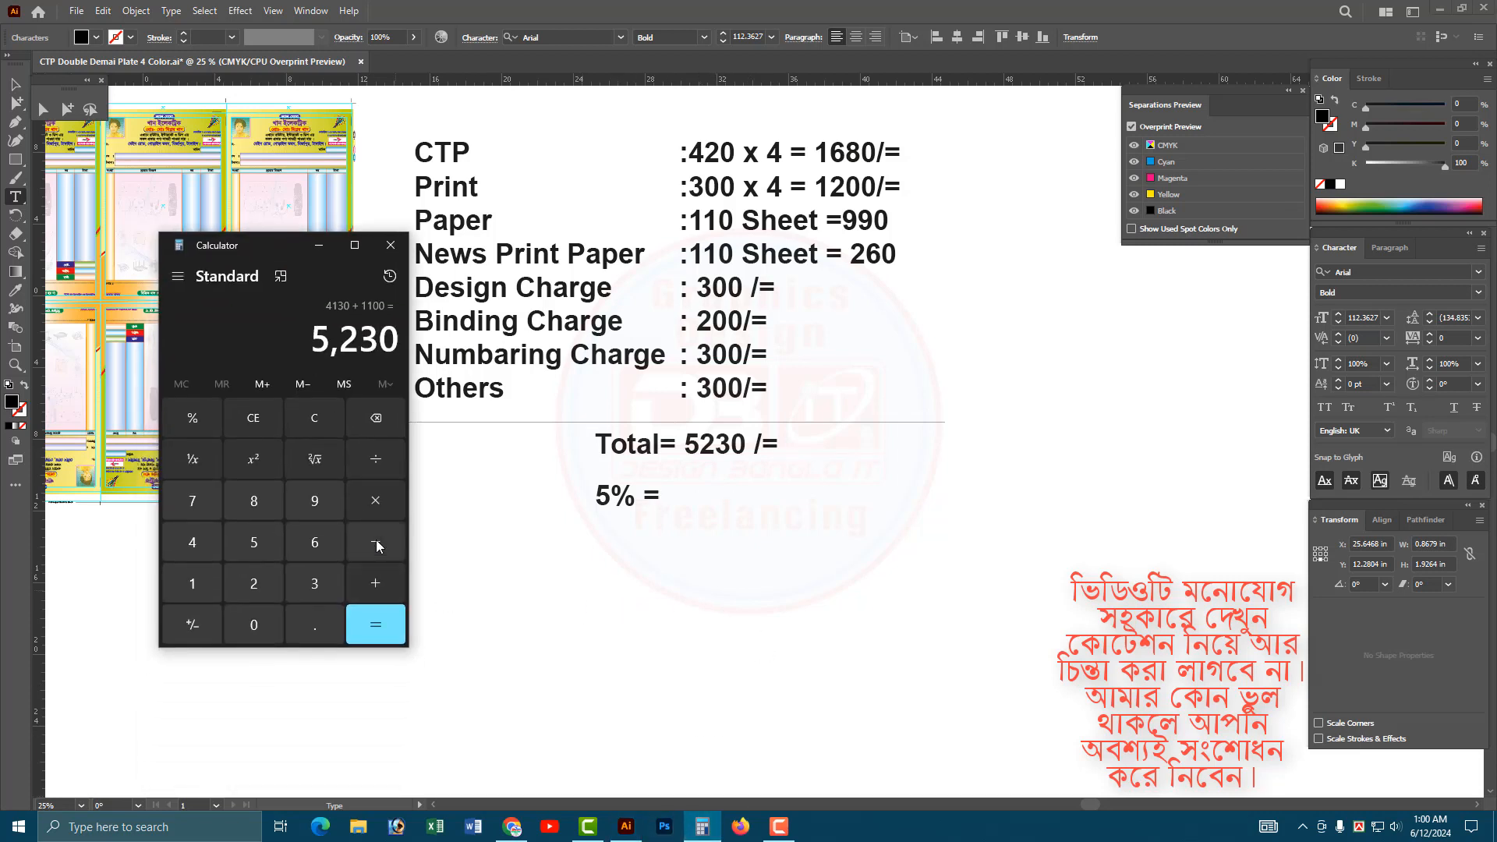
click(375, 500)
click(257, 546)
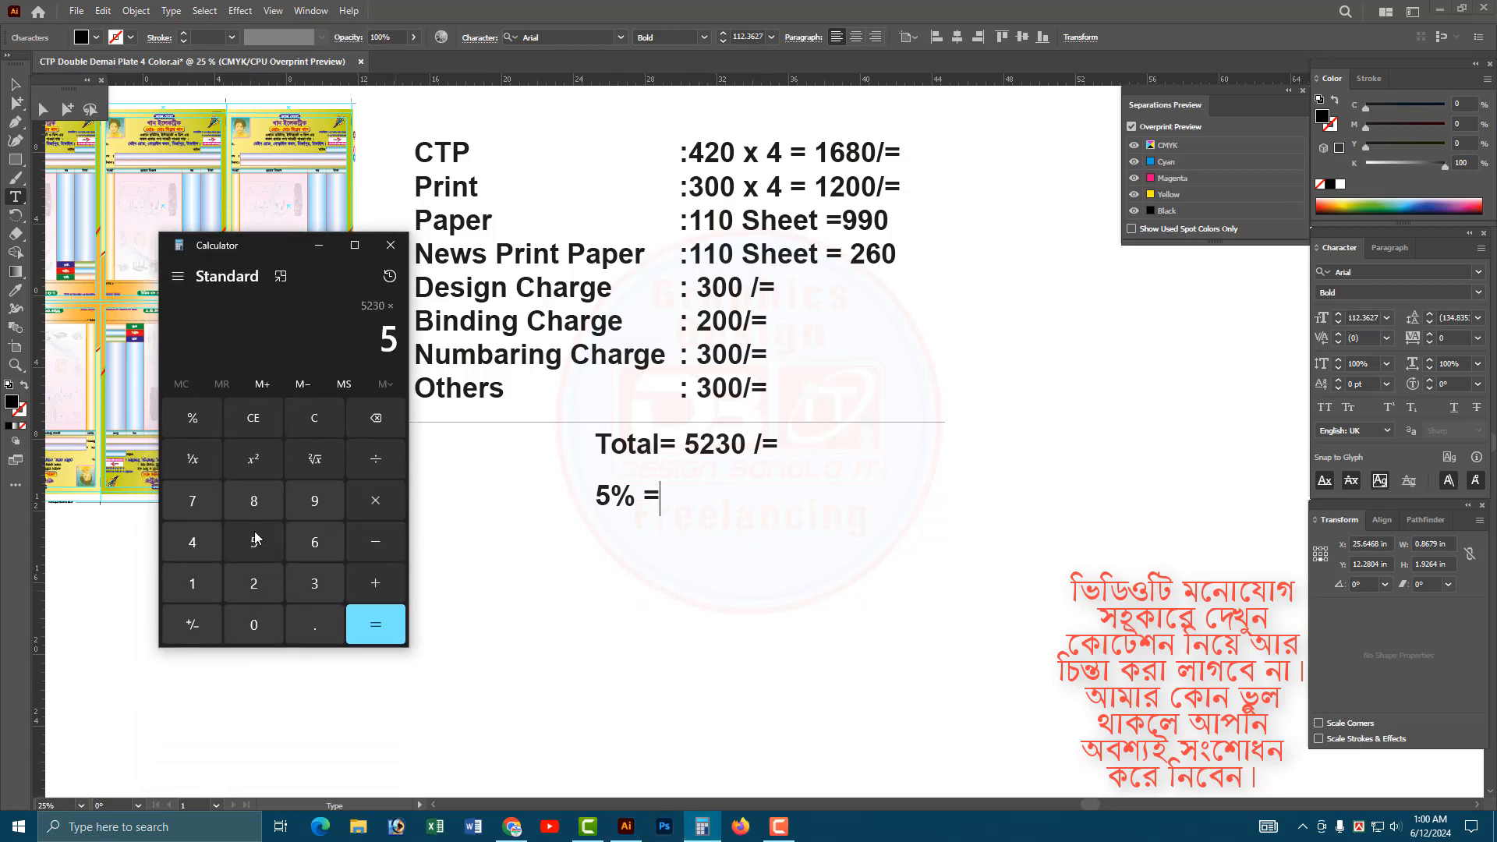
click(198, 416)
click(348, 628)
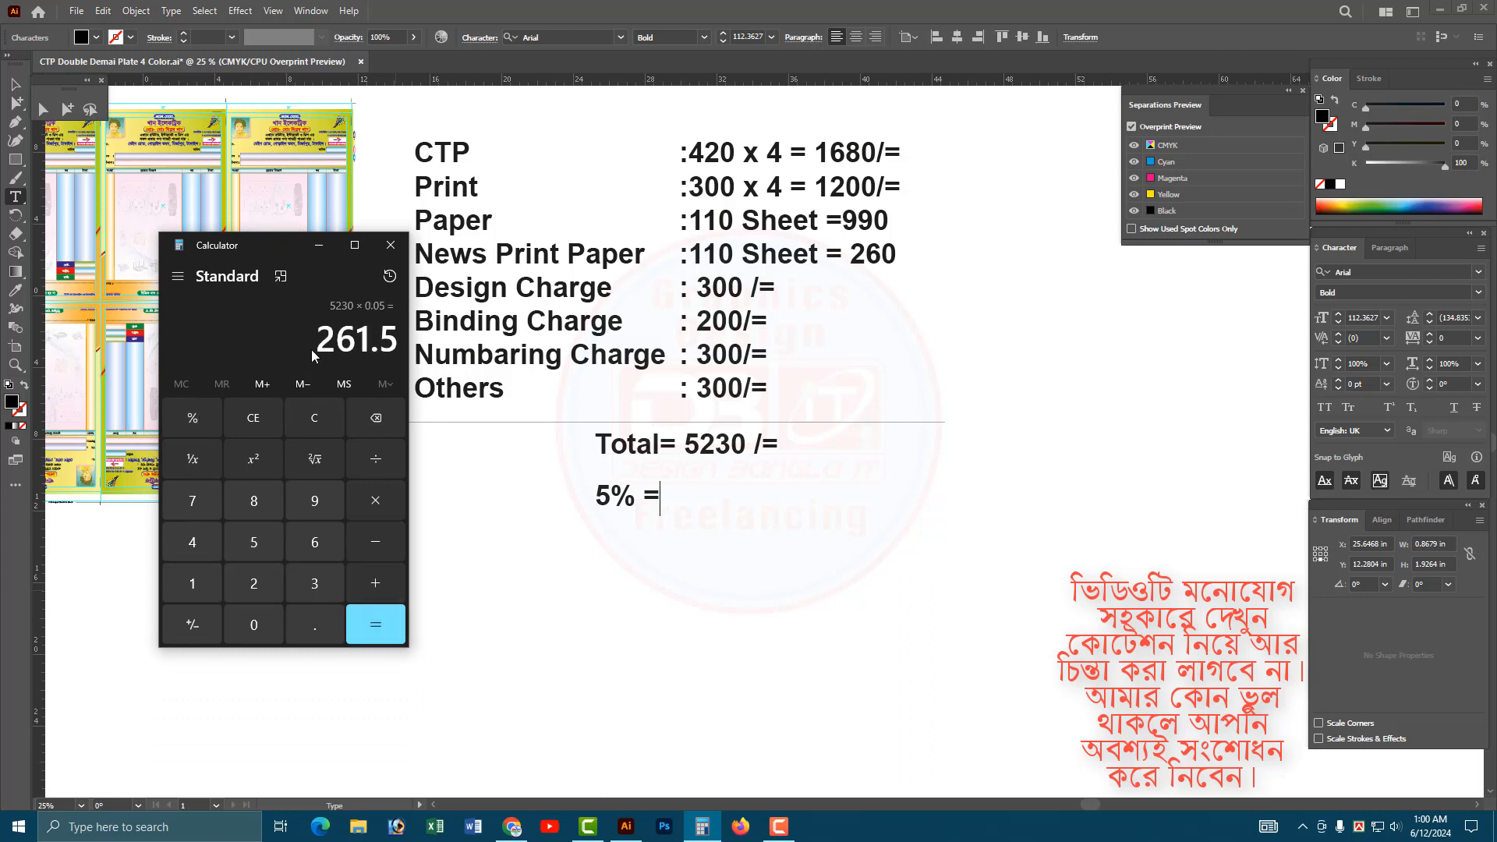
drag(312, 350, 422, 360)
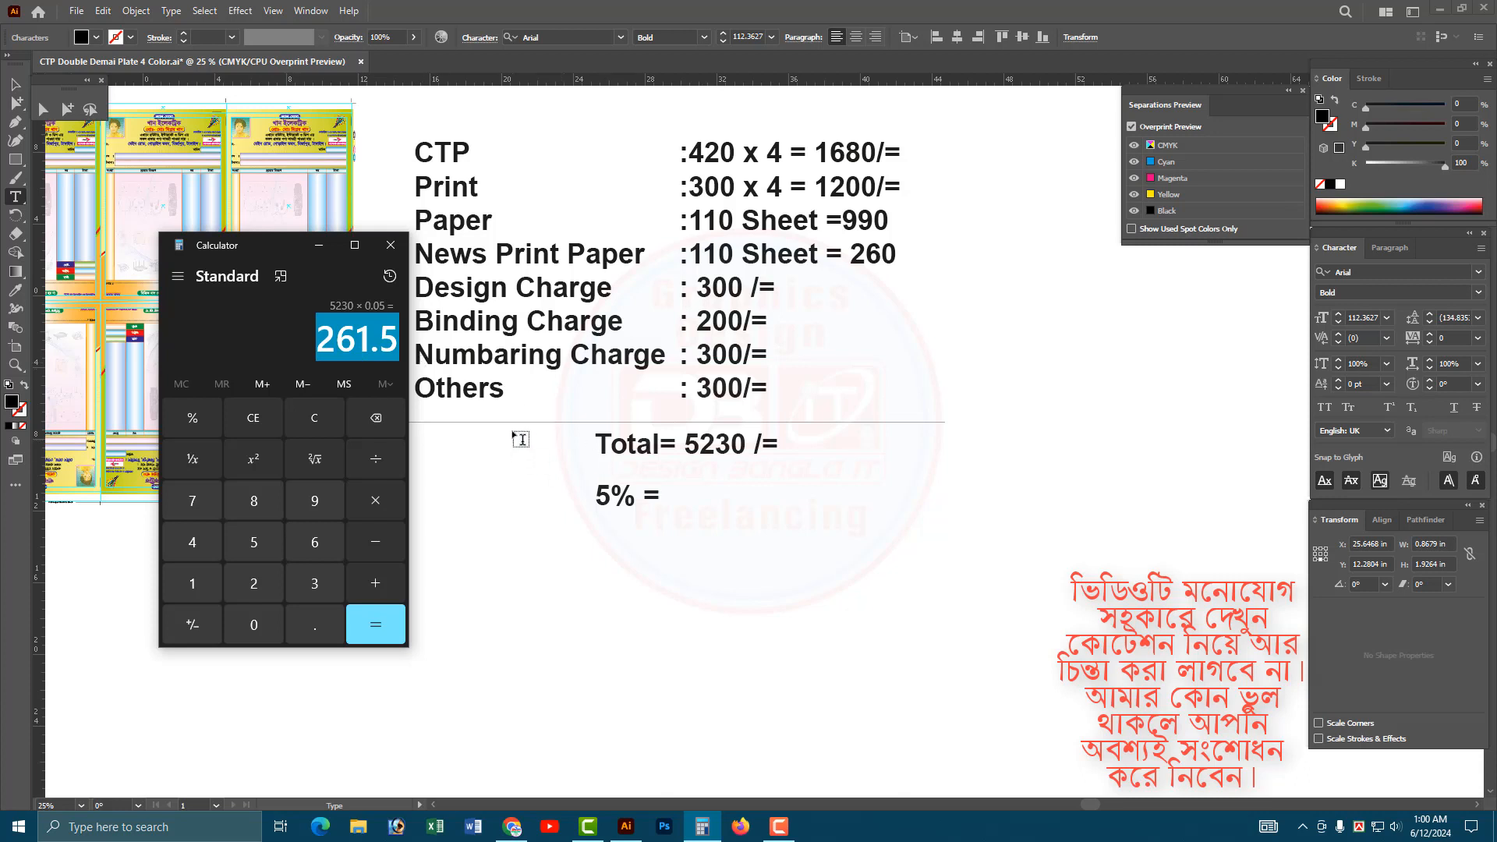
Clear the calculation, return to Illustrator and complete the 5% line with "250/=".
key(Escape)
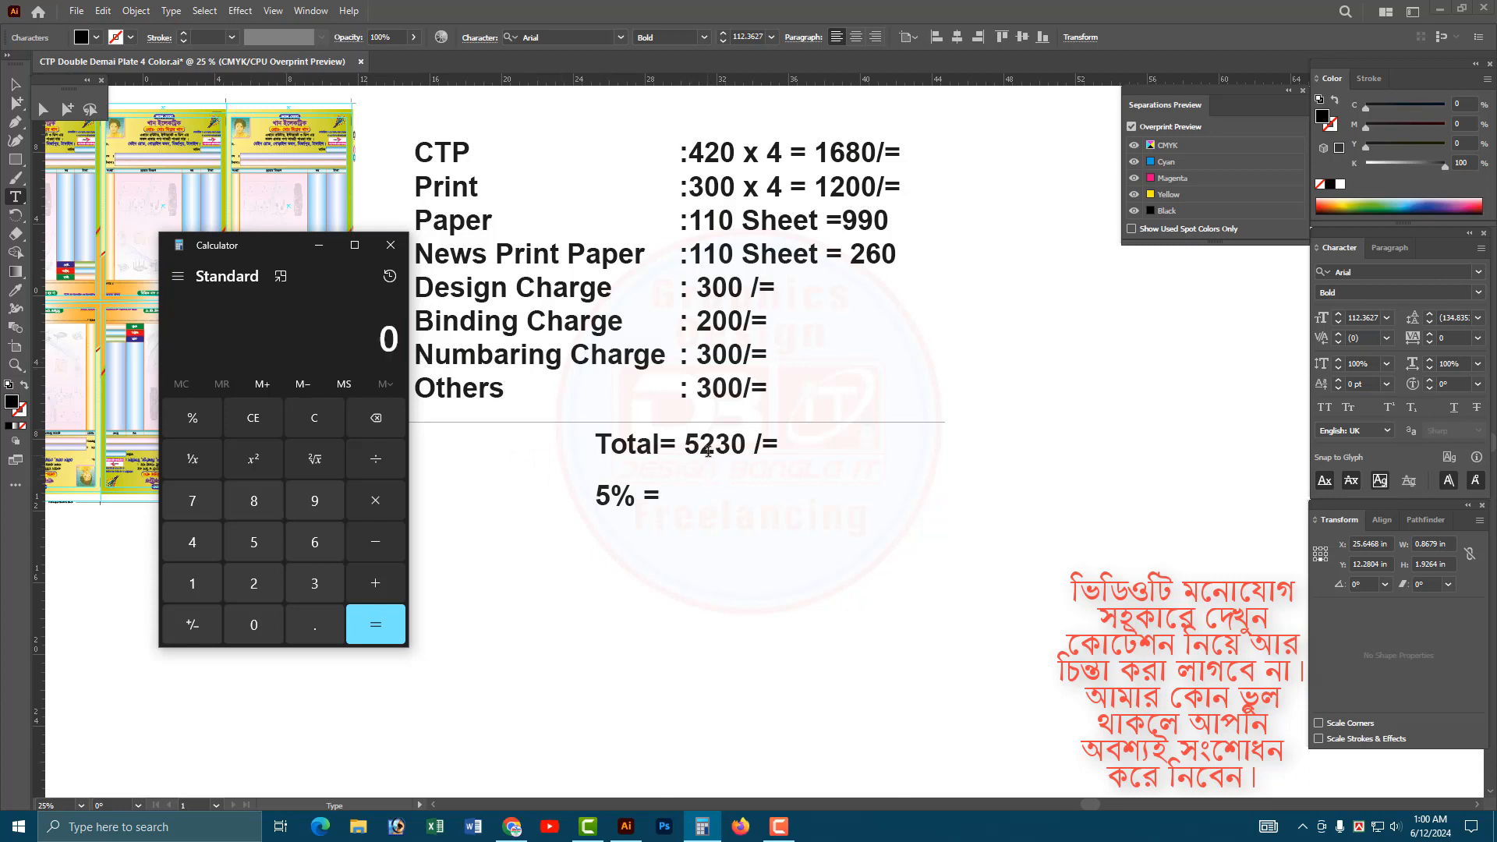
text(250)
click(664, 499)
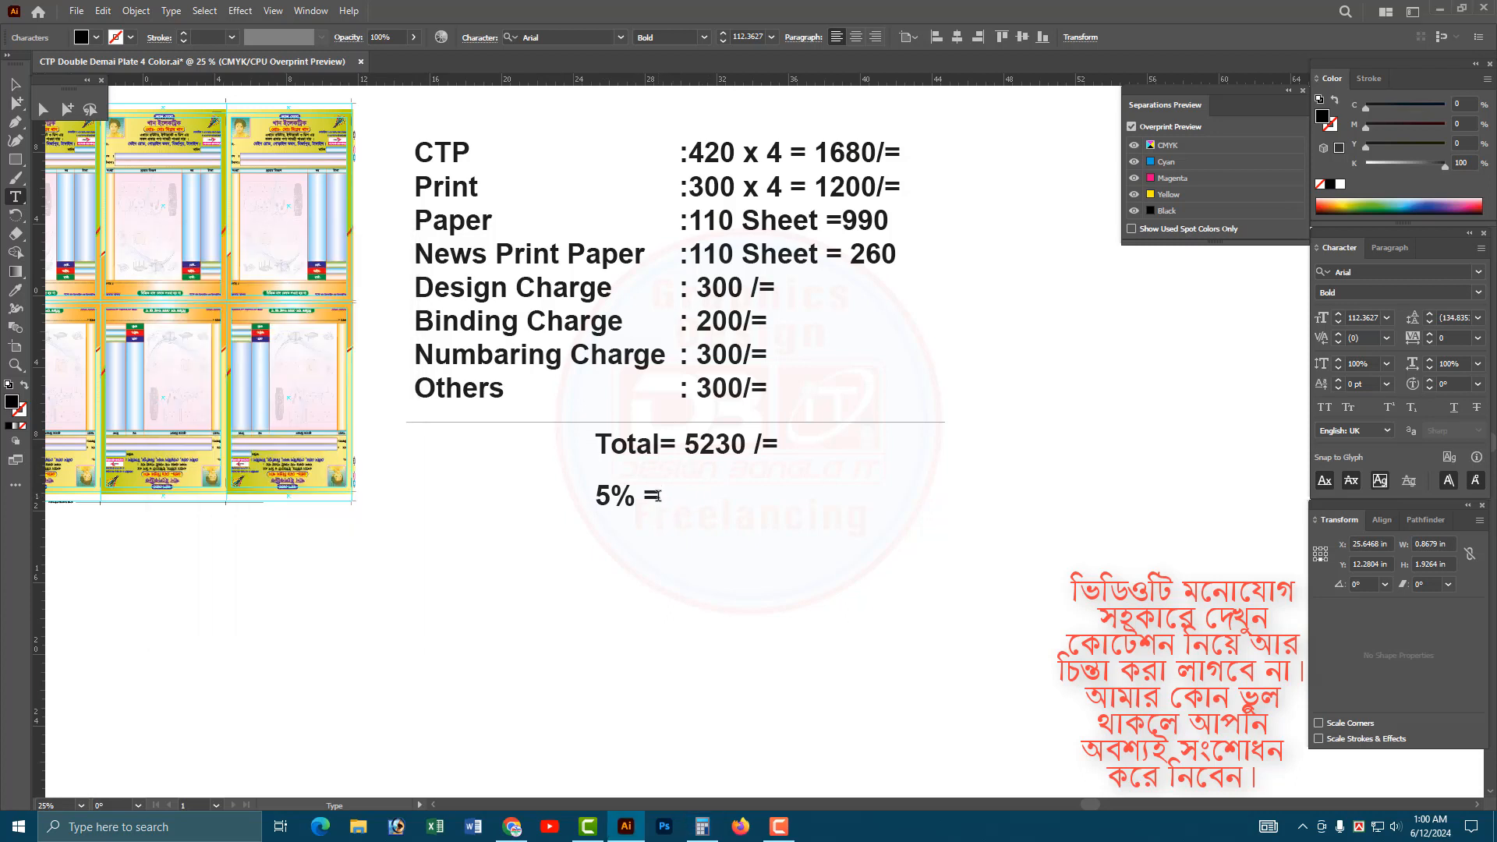
text(250/=)
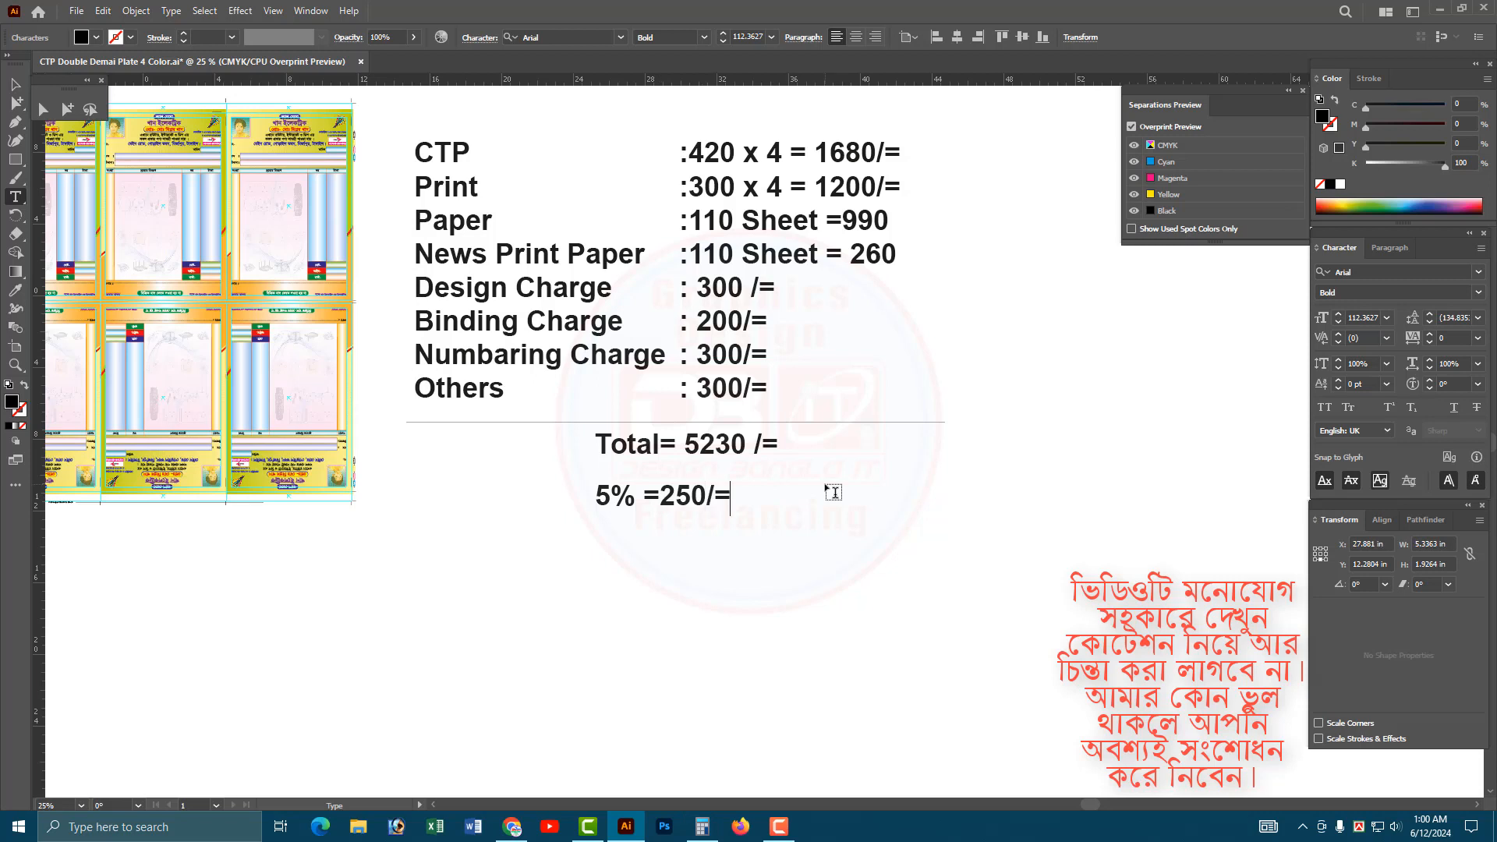
Move the 5% line closer beneath the Total and place a copy of the horizontal line below it.
key(Escape)
drag(697, 509, 726, 494)
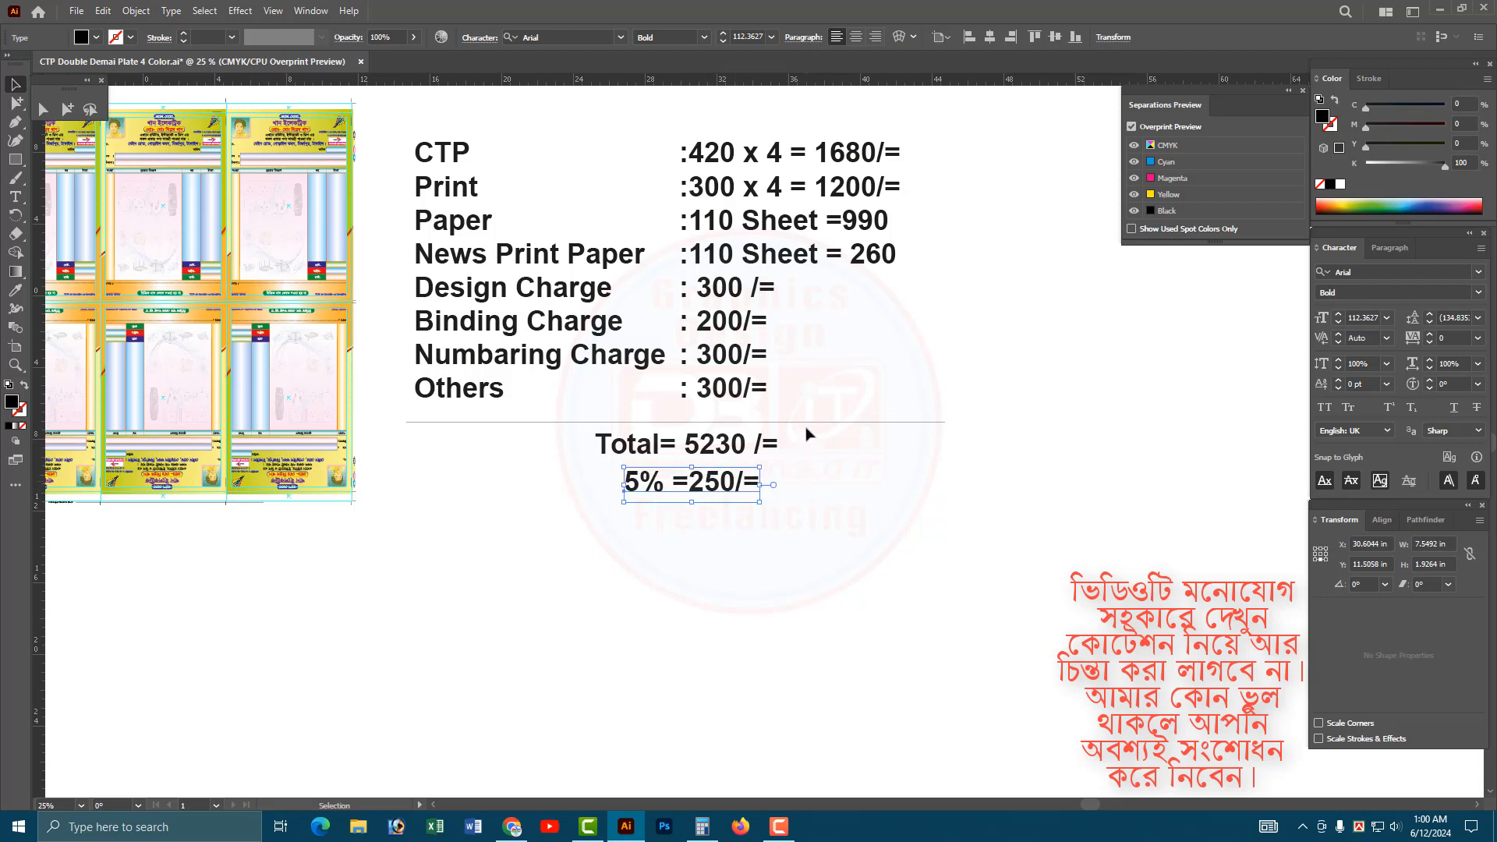
drag(805, 422, 797, 516)
click(829, 562)
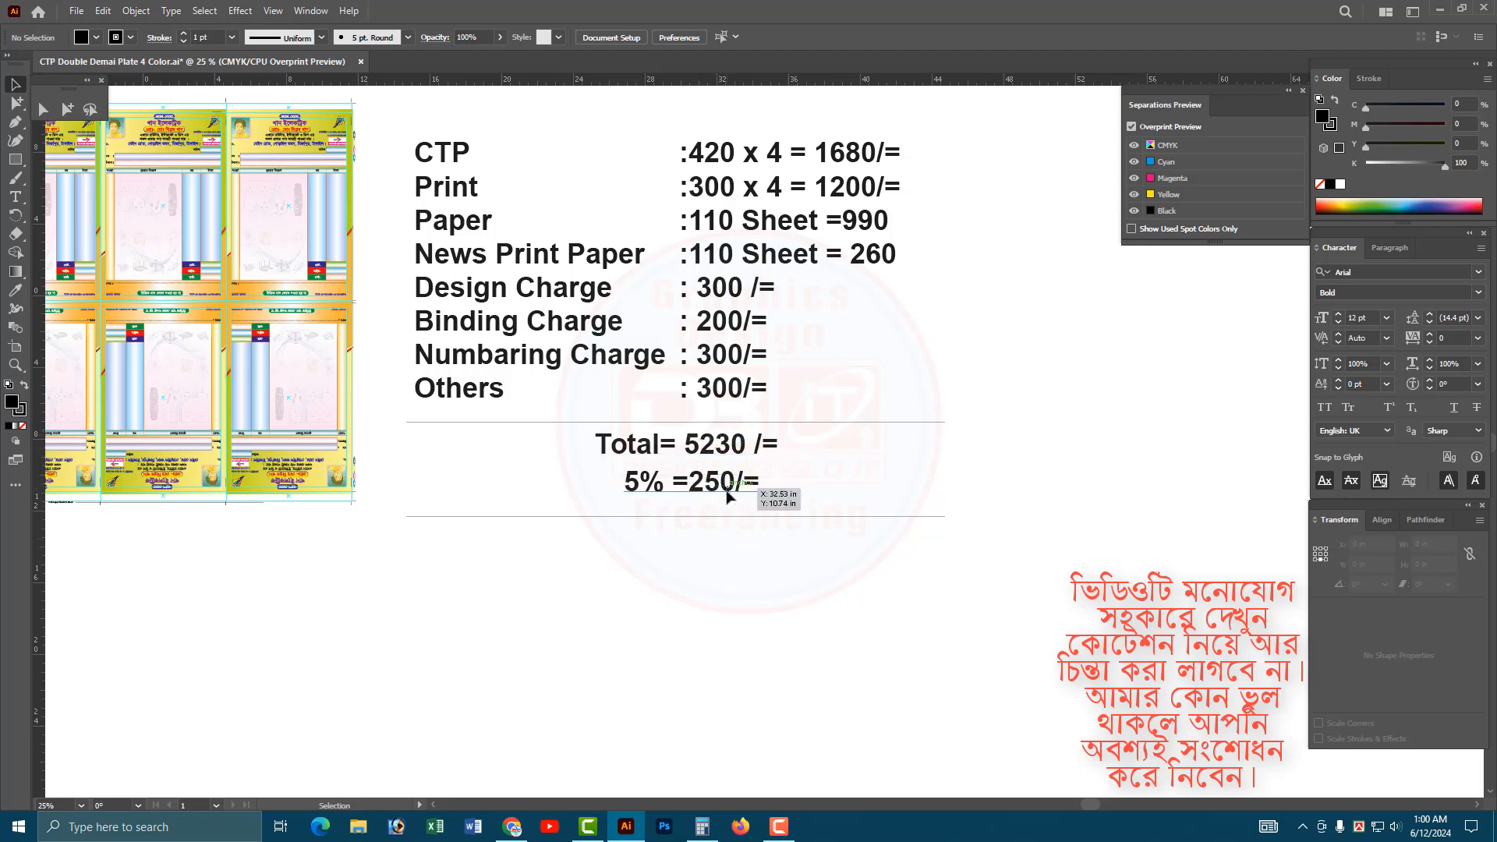
Copy the 5% line below the lower horizontal line and replace the copy's text with "Gross Total = 5480/=".
drag(728, 495, 731, 566)
double_click(712, 551)
key(ctrl+a)
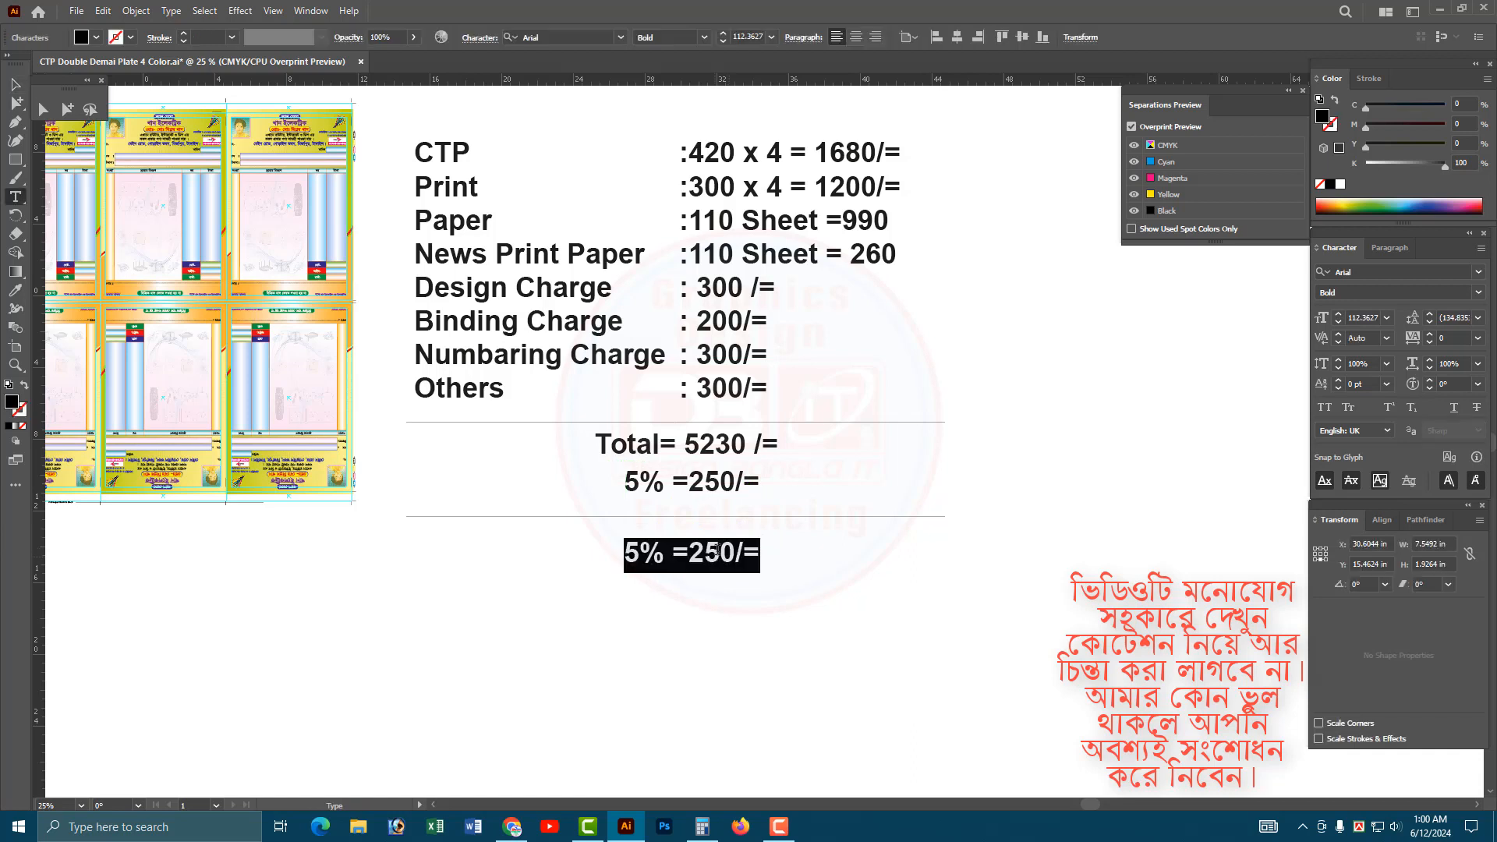
text(G)
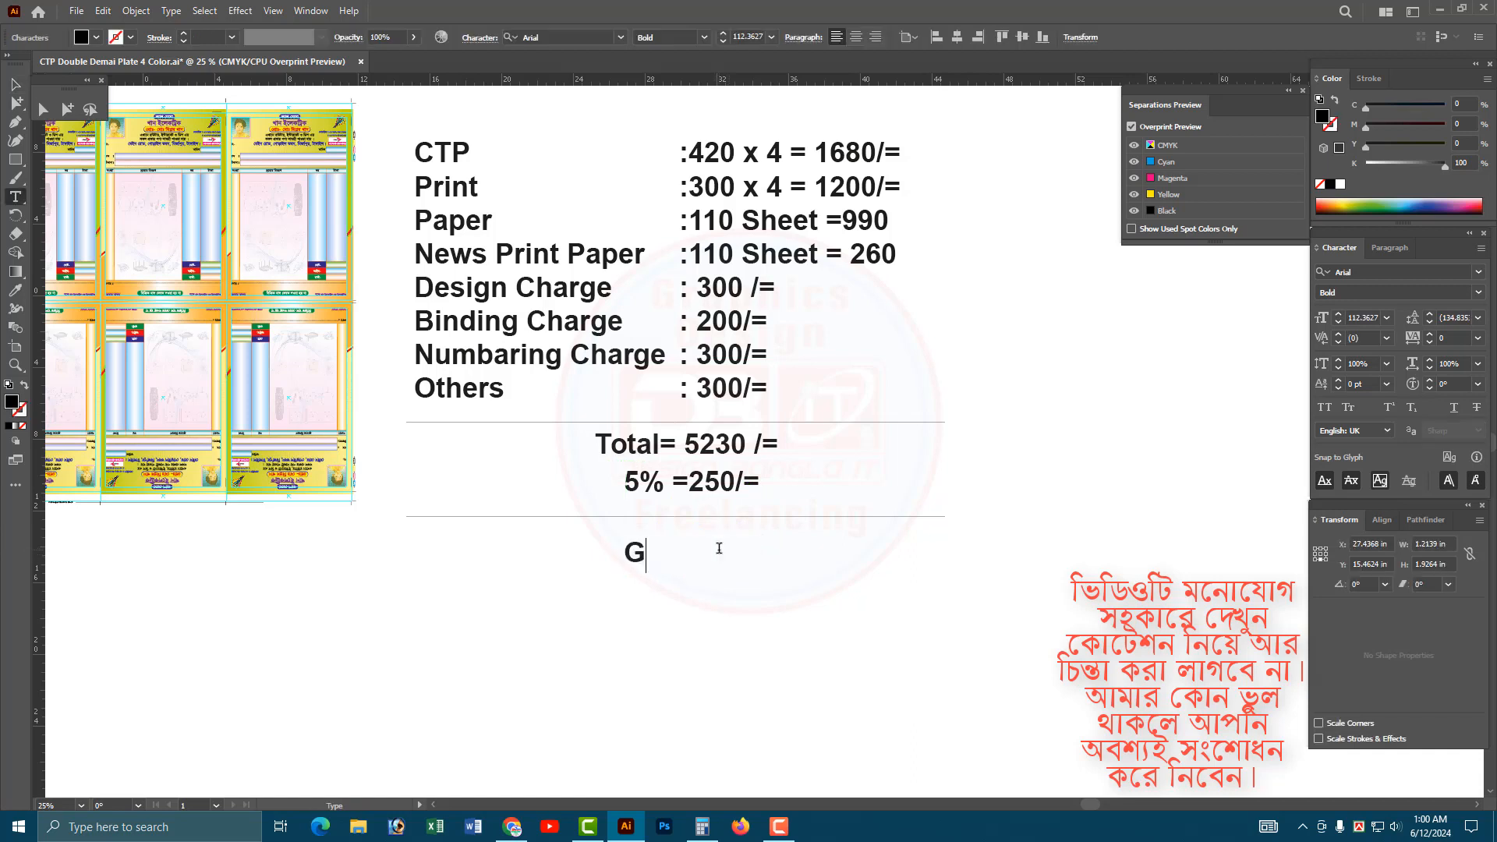
text(rodd)
key(BackSpace)
key(BackSpace)
text(ss Total =)
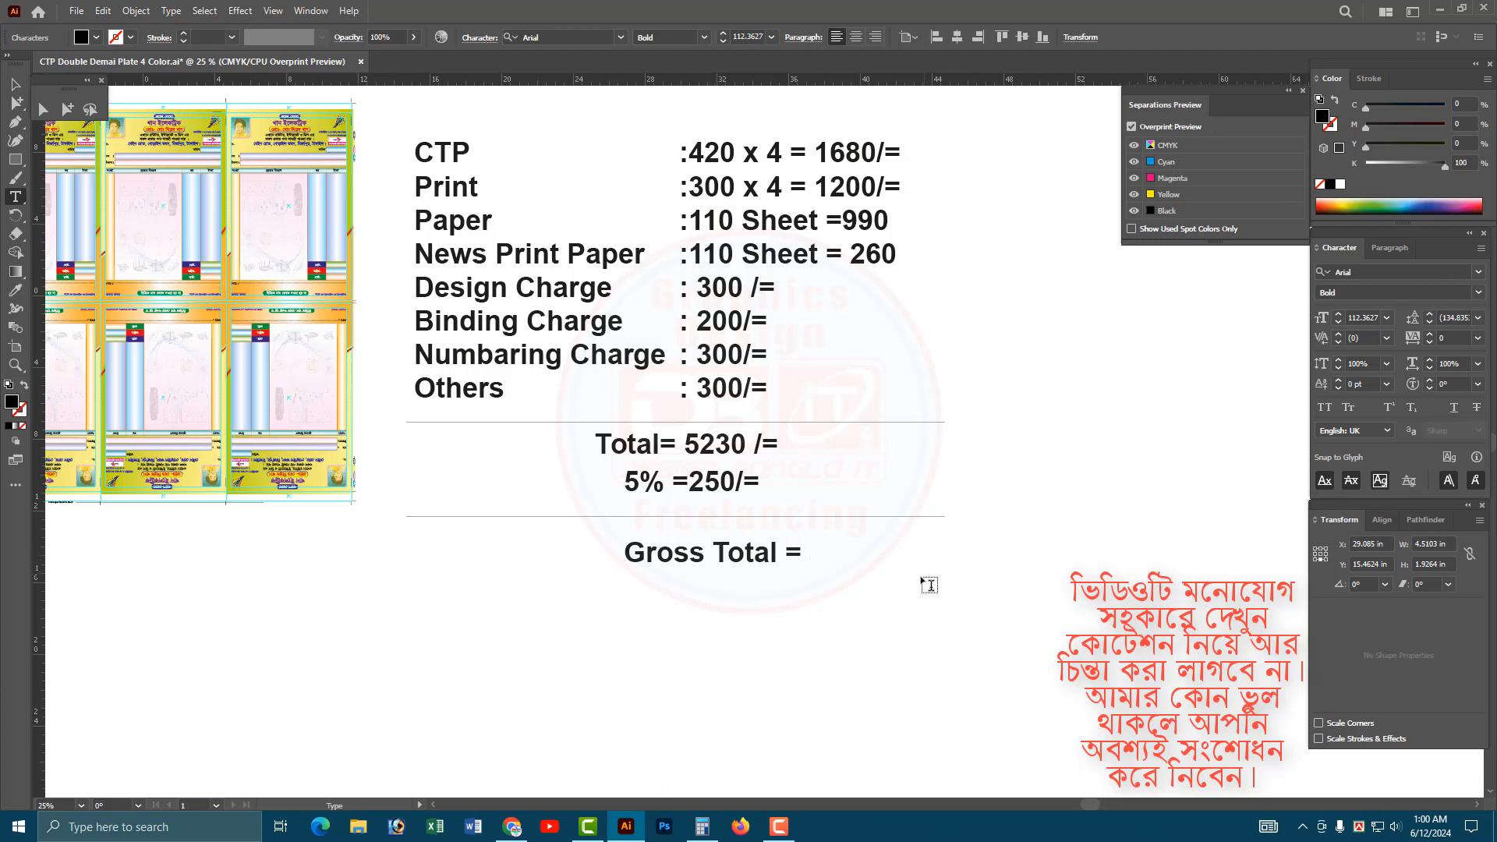
text( 5480/=)
key(Escape)
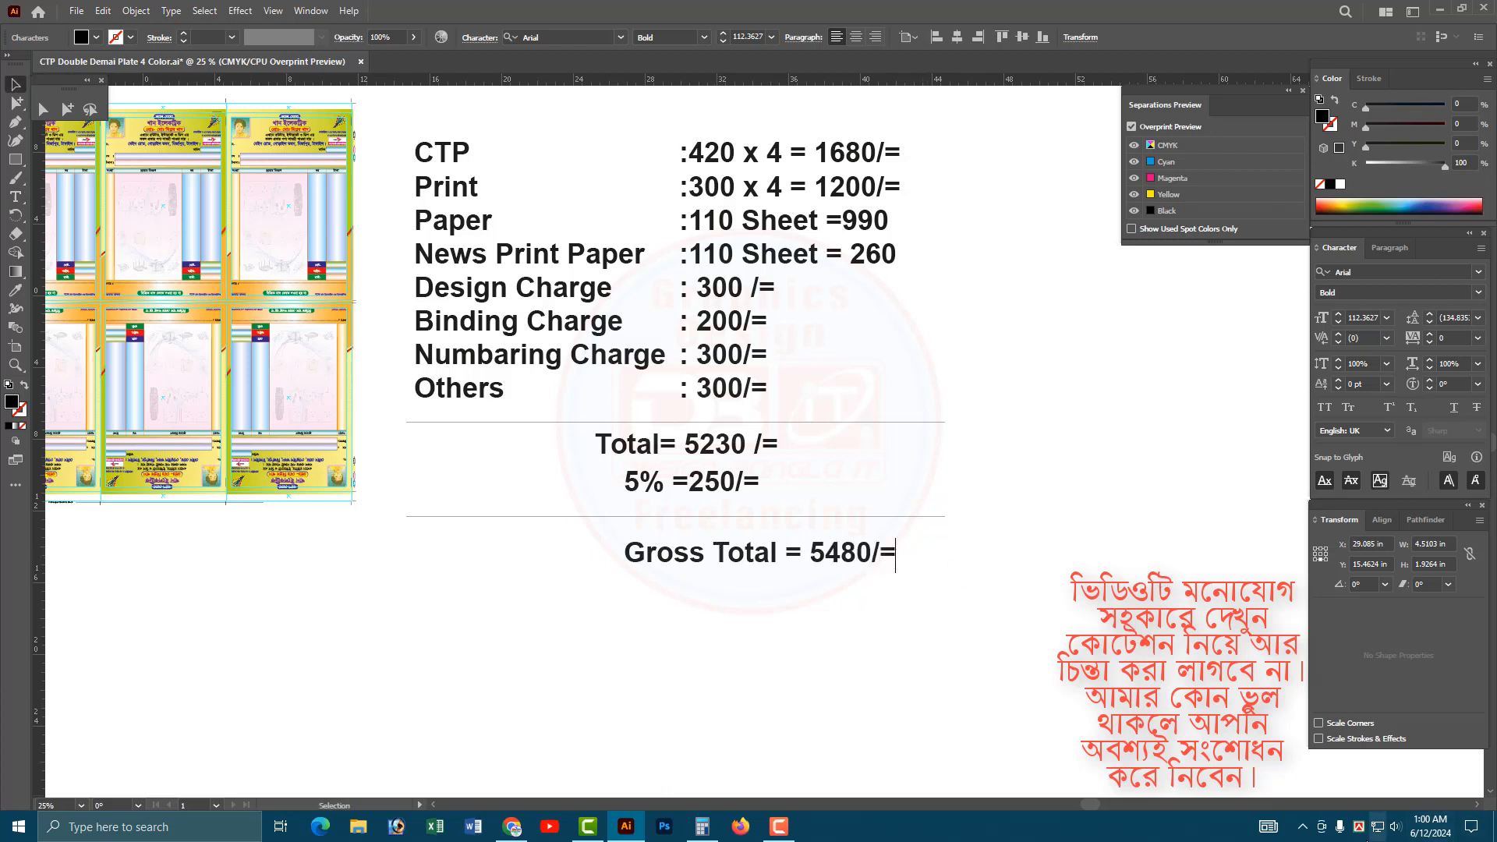
Move the Gross Total line up and left so it sits just beneath the lower line with its figure under the amounts above.
drag(837, 560, 737, 544)
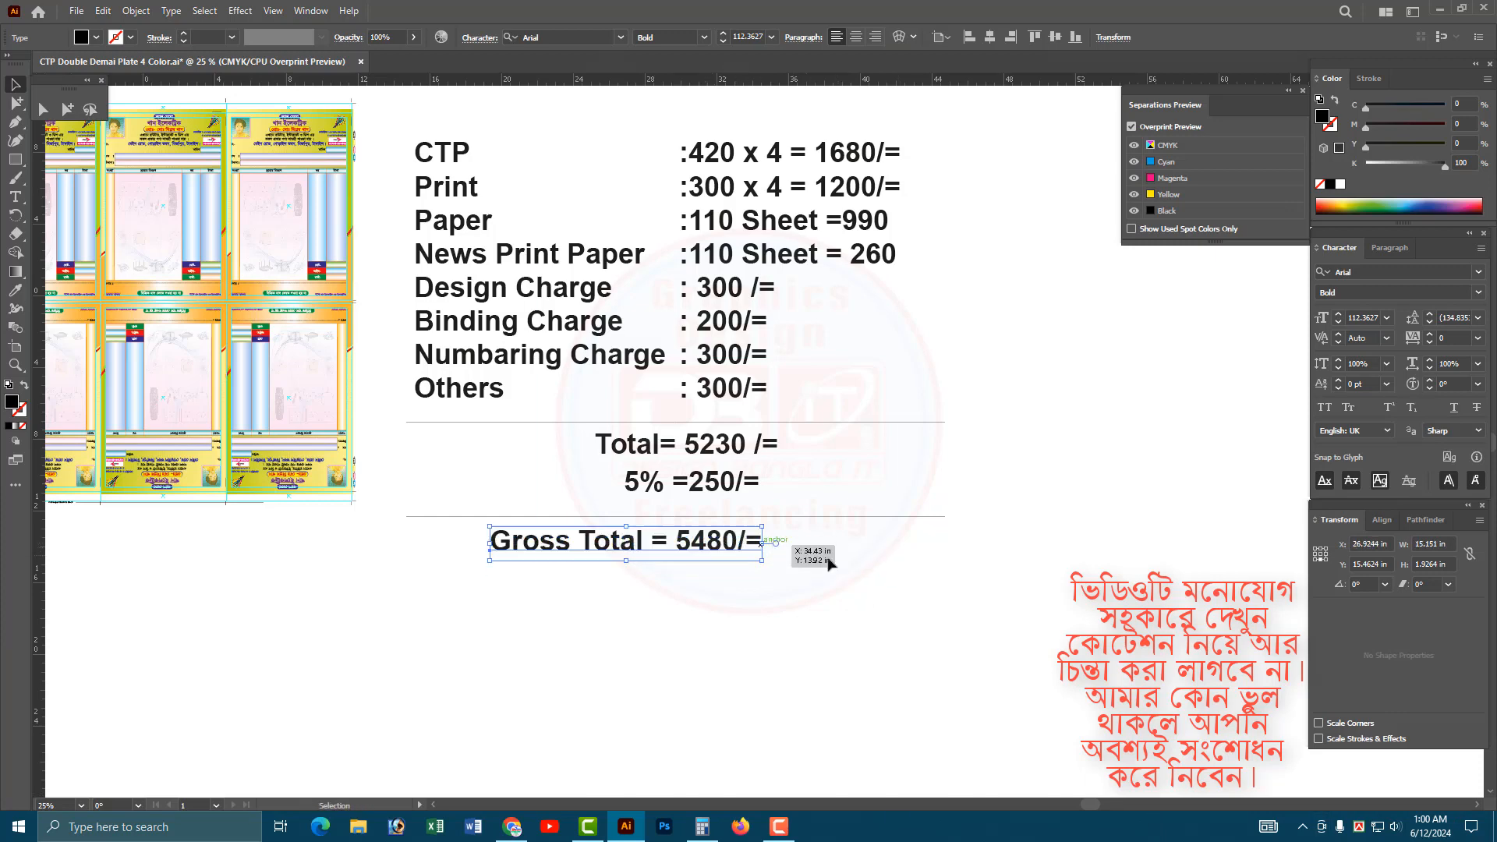
click(804, 624)
key(space)
drag(803, 630, 803, 575)
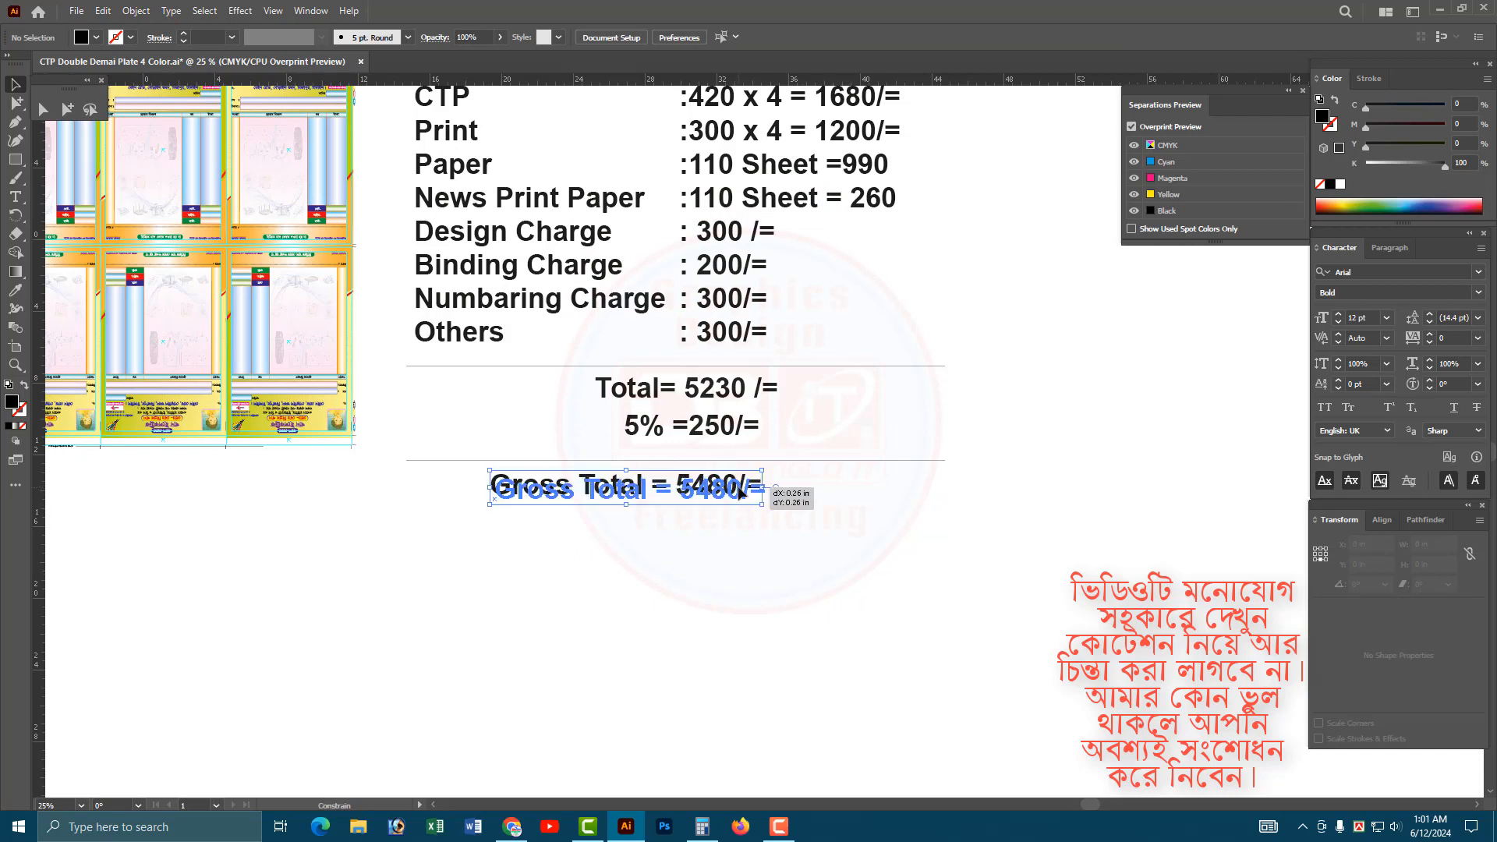
drag(718, 495, 724, 492)
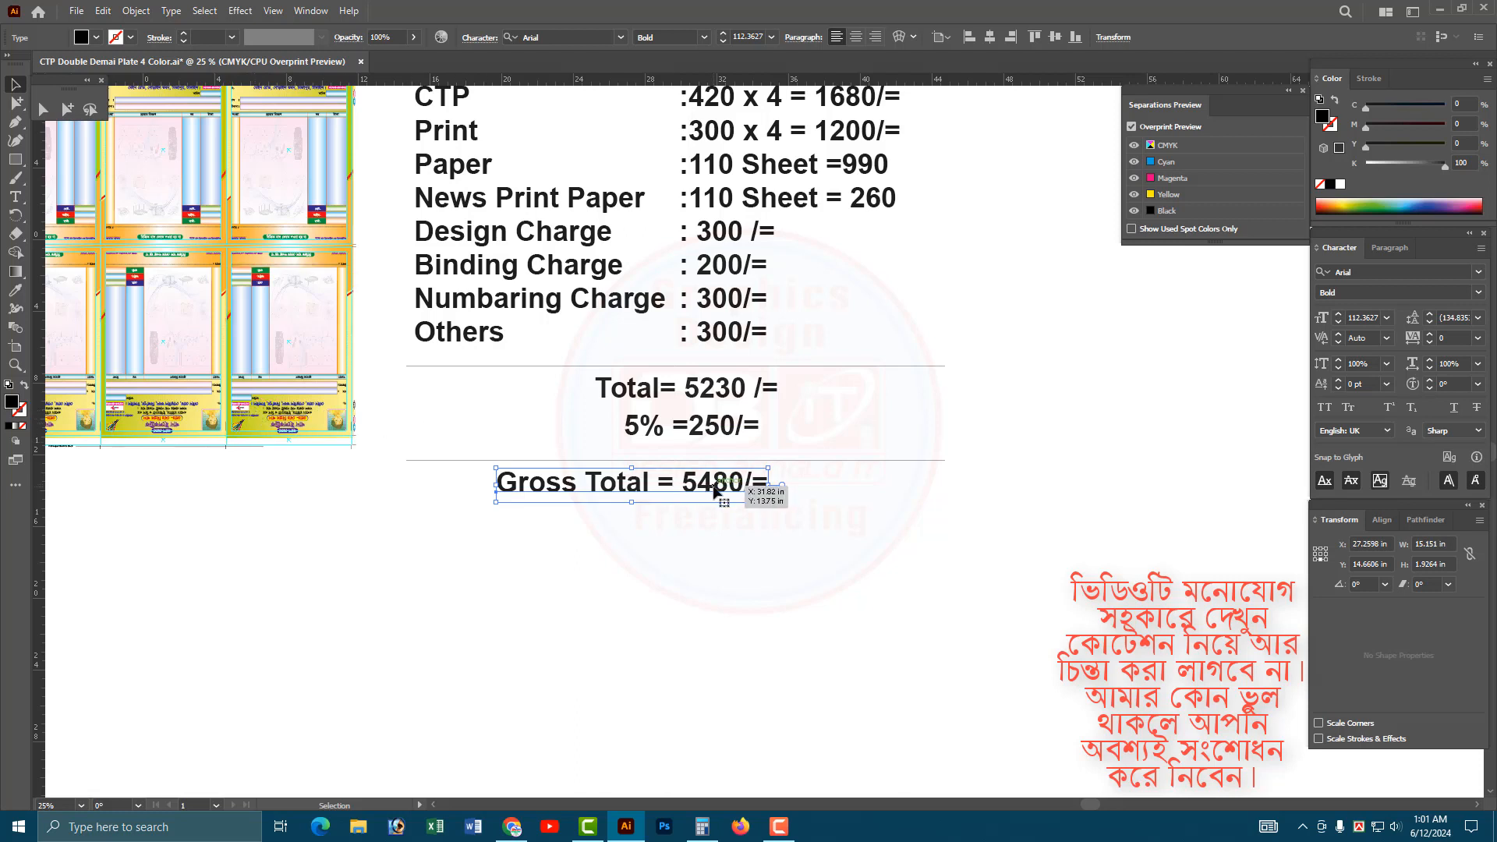
drag(715, 489, 729, 492)
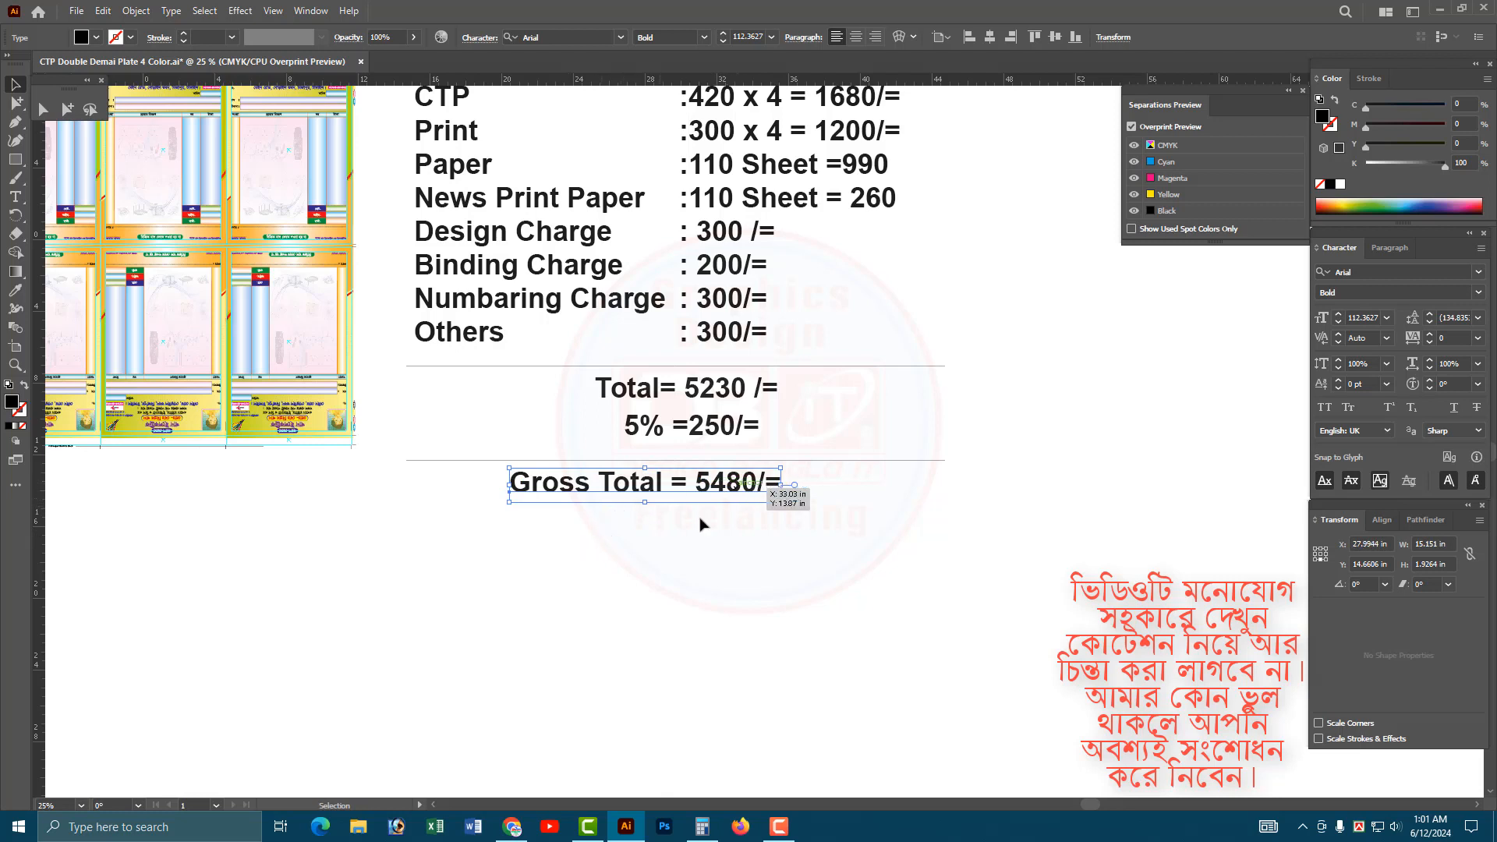
Nudge the Total, 5% and Gross Total lines so their figures align in one column.
click(700, 429)
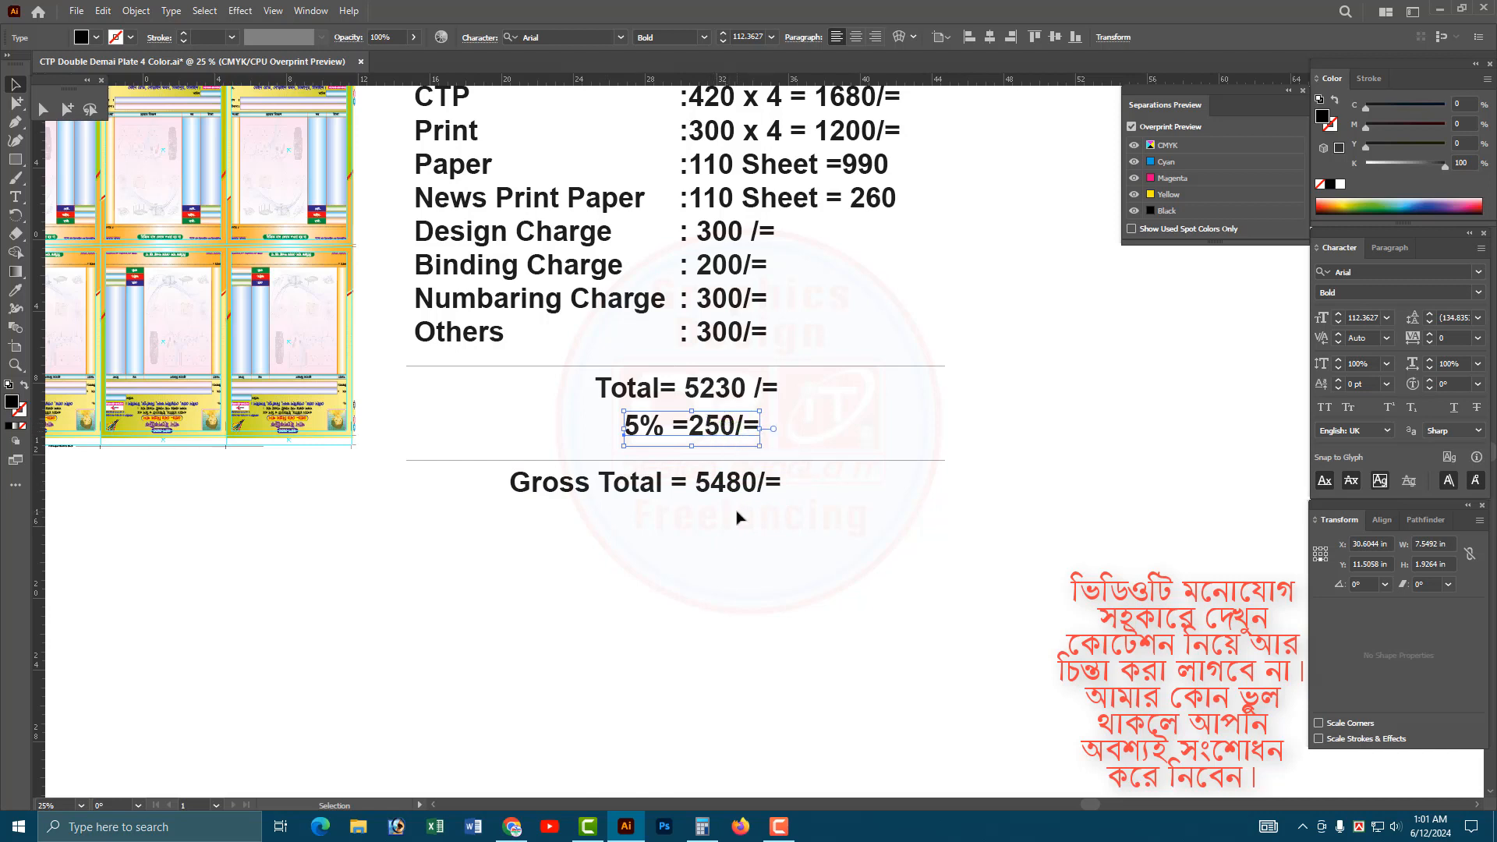
drag(718, 433, 723, 393)
drag(721, 431, 726, 428)
drag(719, 495, 726, 495)
click(726, 428)
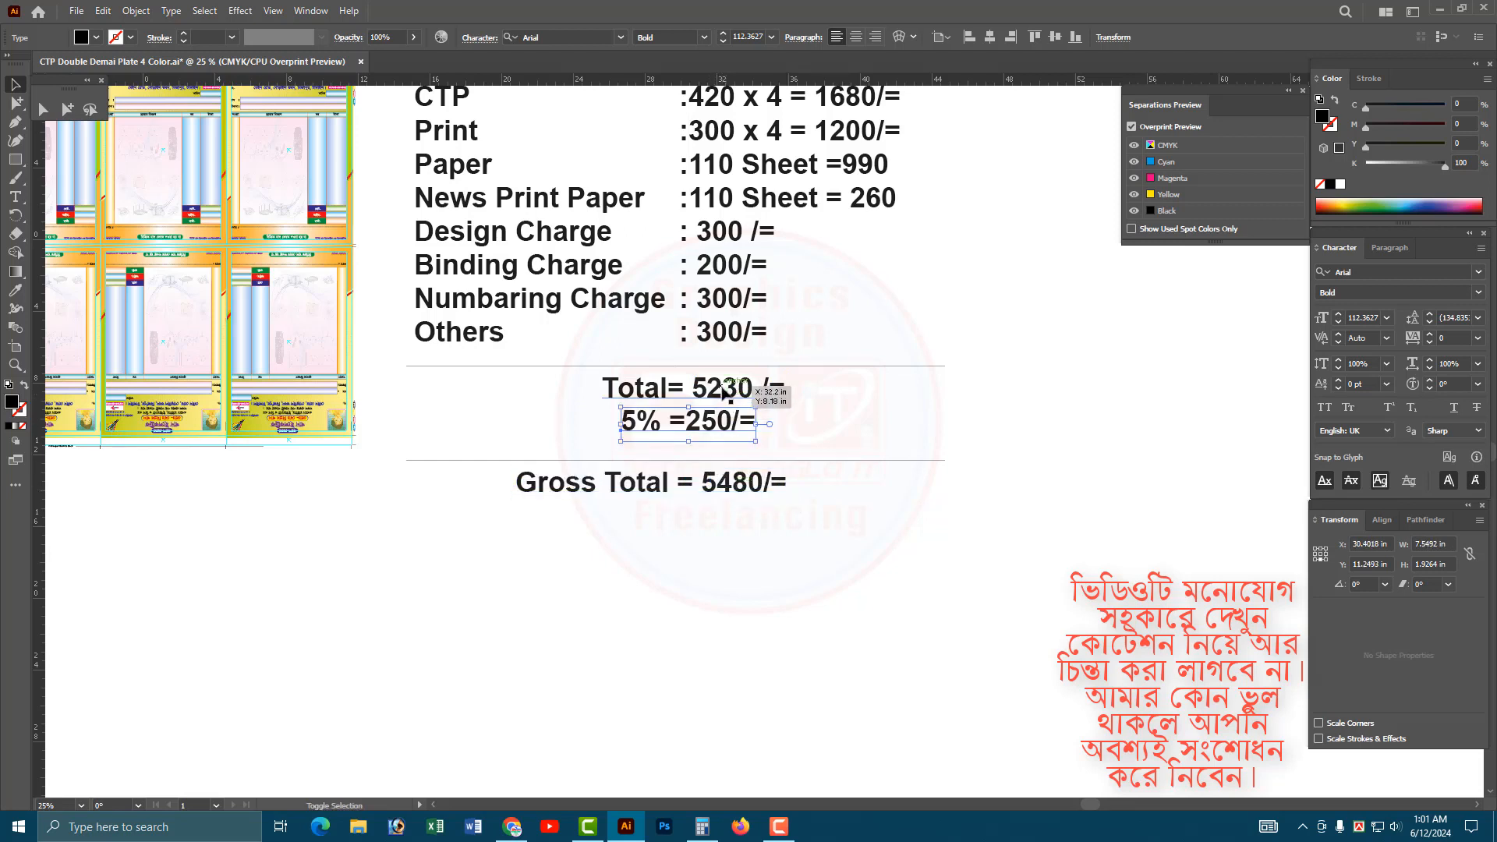
shift+click(723, 388)
drag(712, 389, 722, 389)
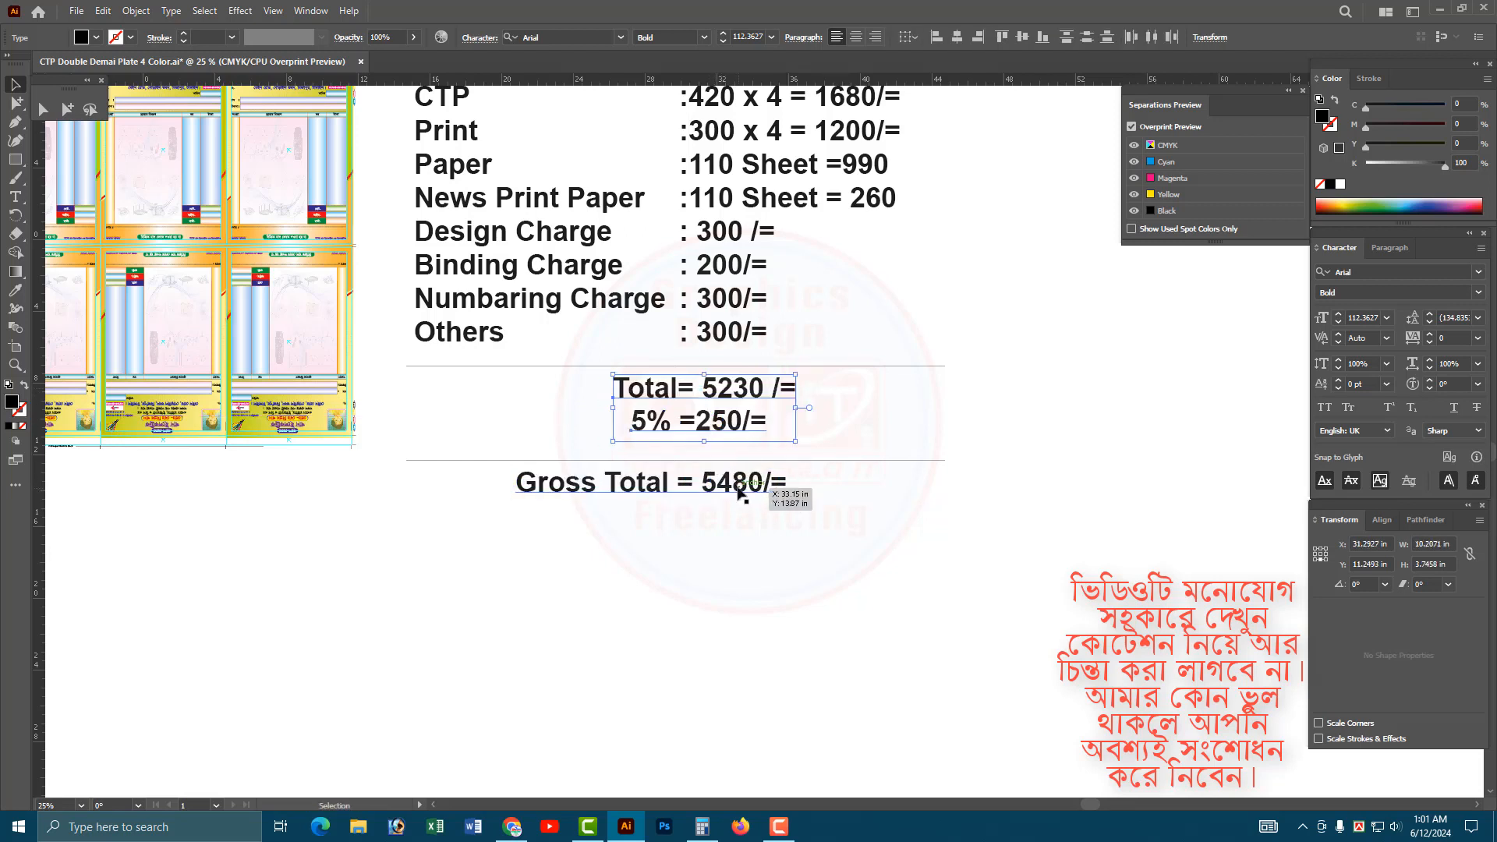
drag(740, 491, 749, 491)
click(853, 530)
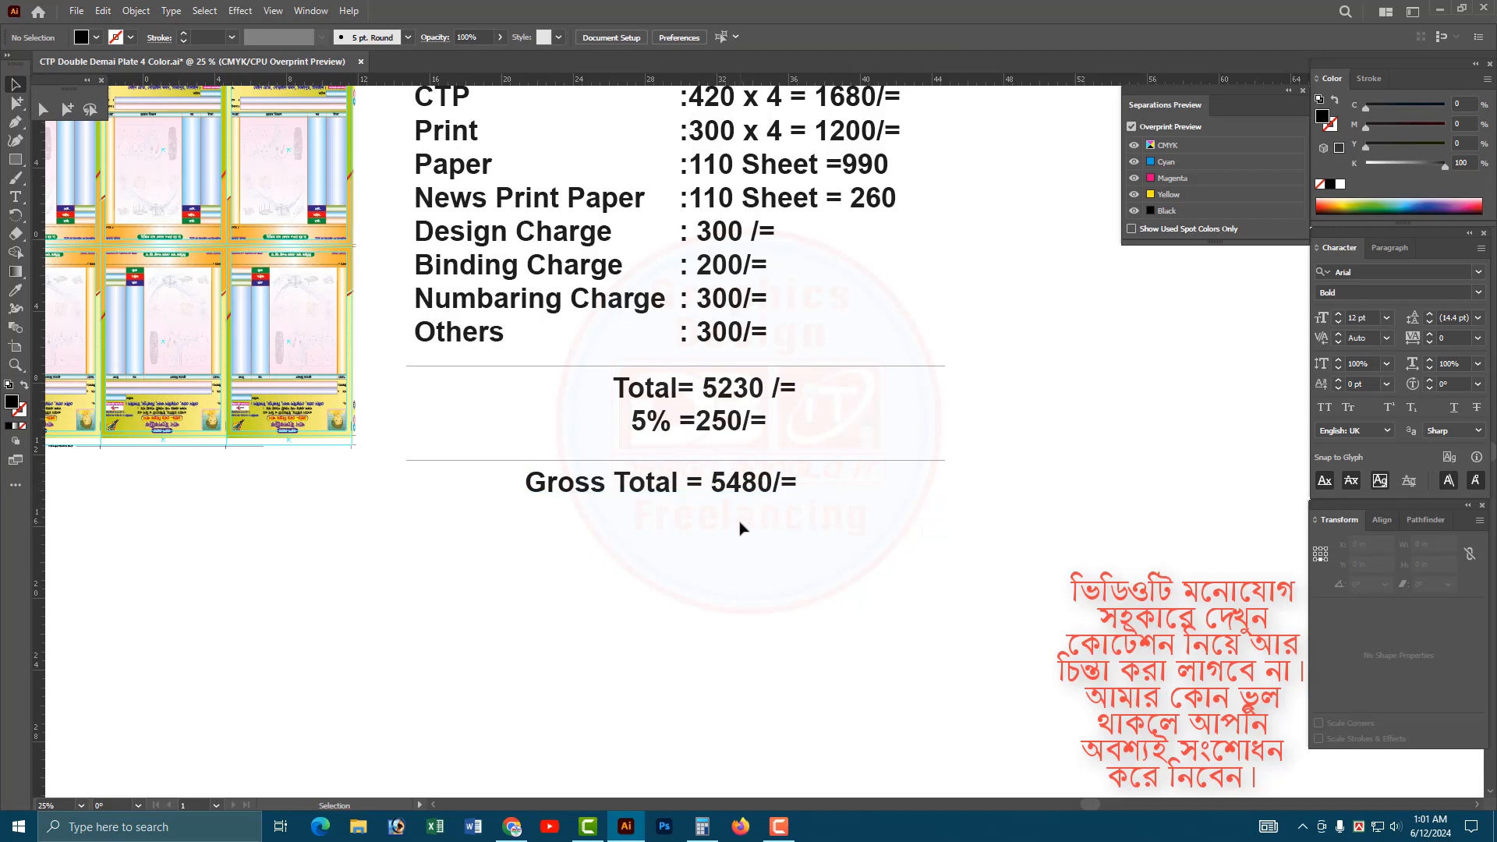
Copy the Gross Total line below itself, replace the copy's text with "Per Book Price =" and shift it slightly left.
scroll(805, 535, down, 1)
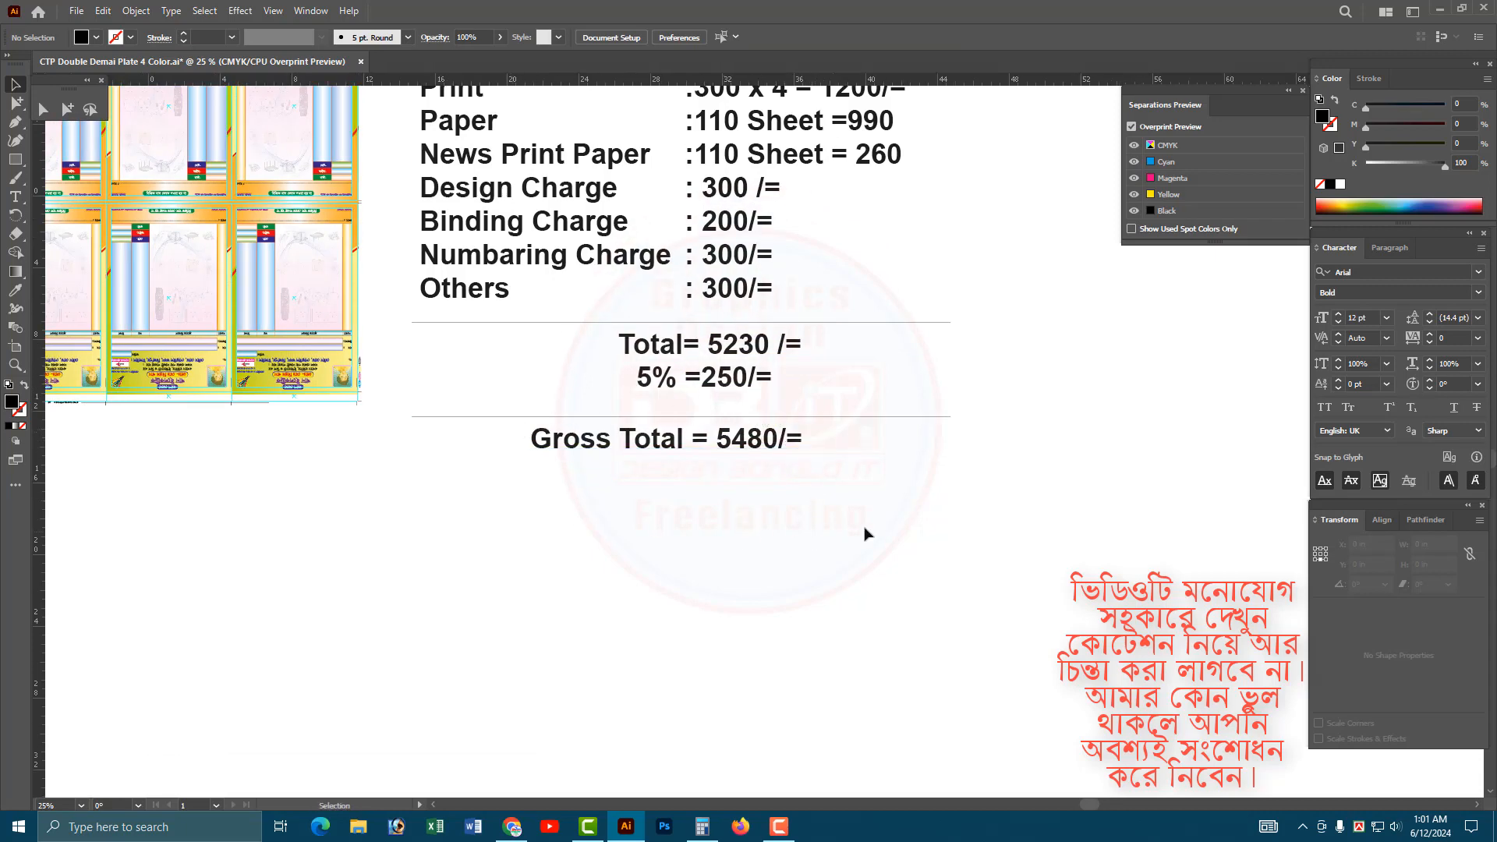
click(612, 446)
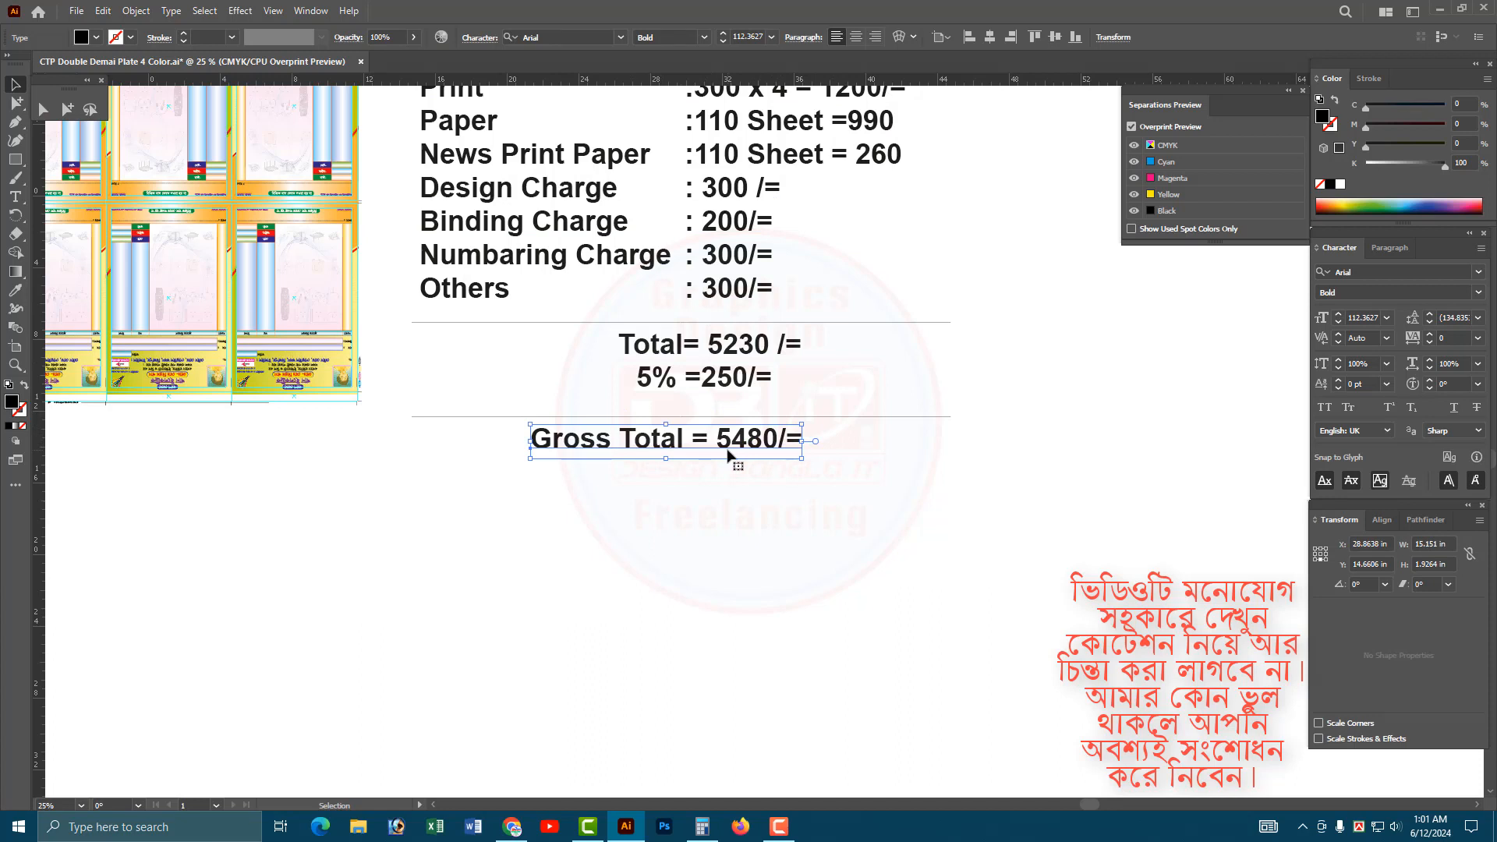
click(789, 521)
drag(739, 450, 744, 505)
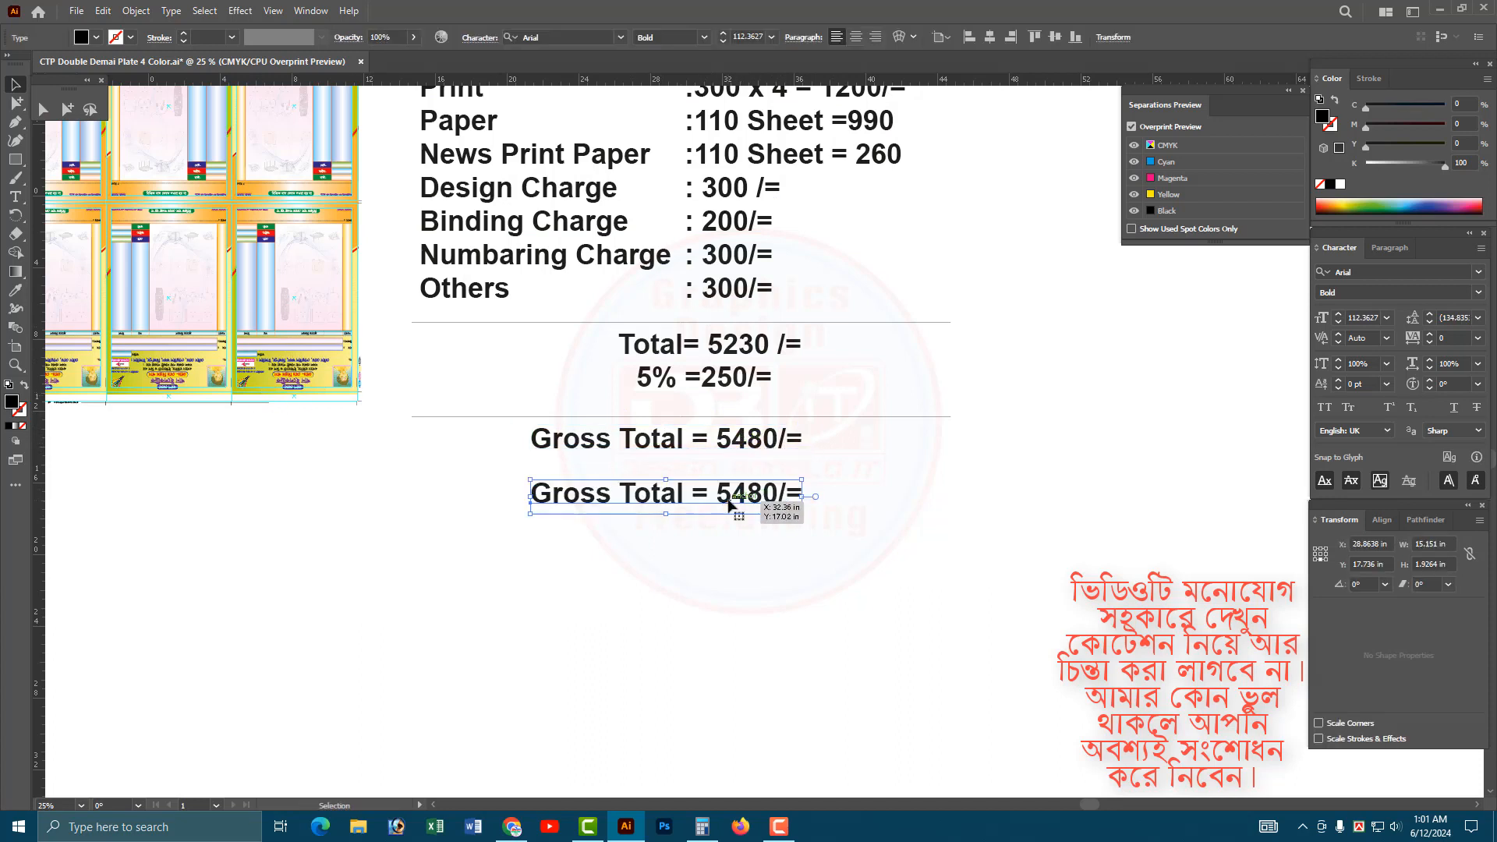
double_click(732, 504)
key(ctrl+a)
text(Pe)
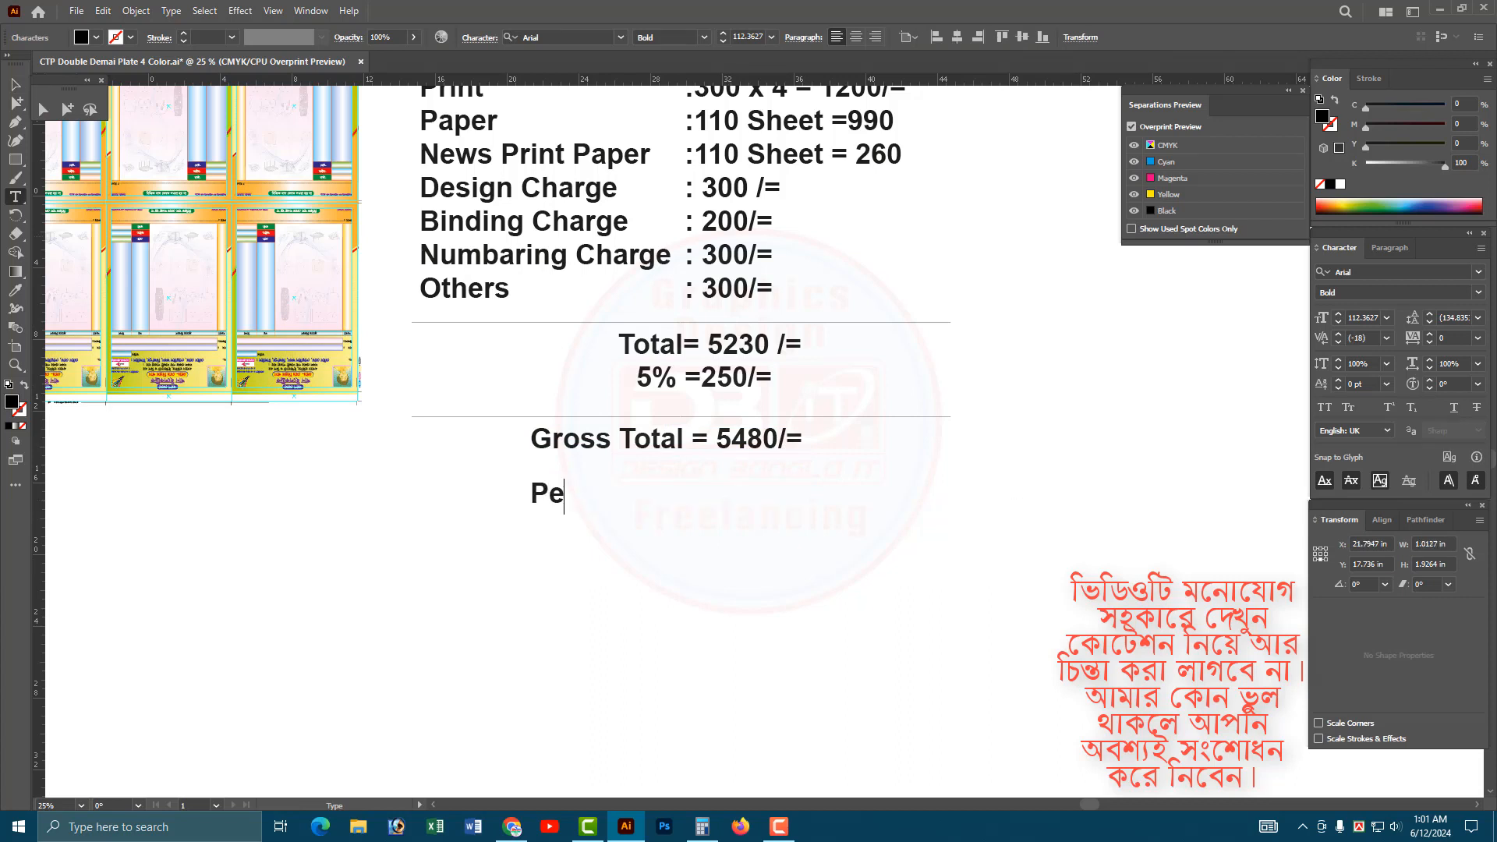
text(r Book )
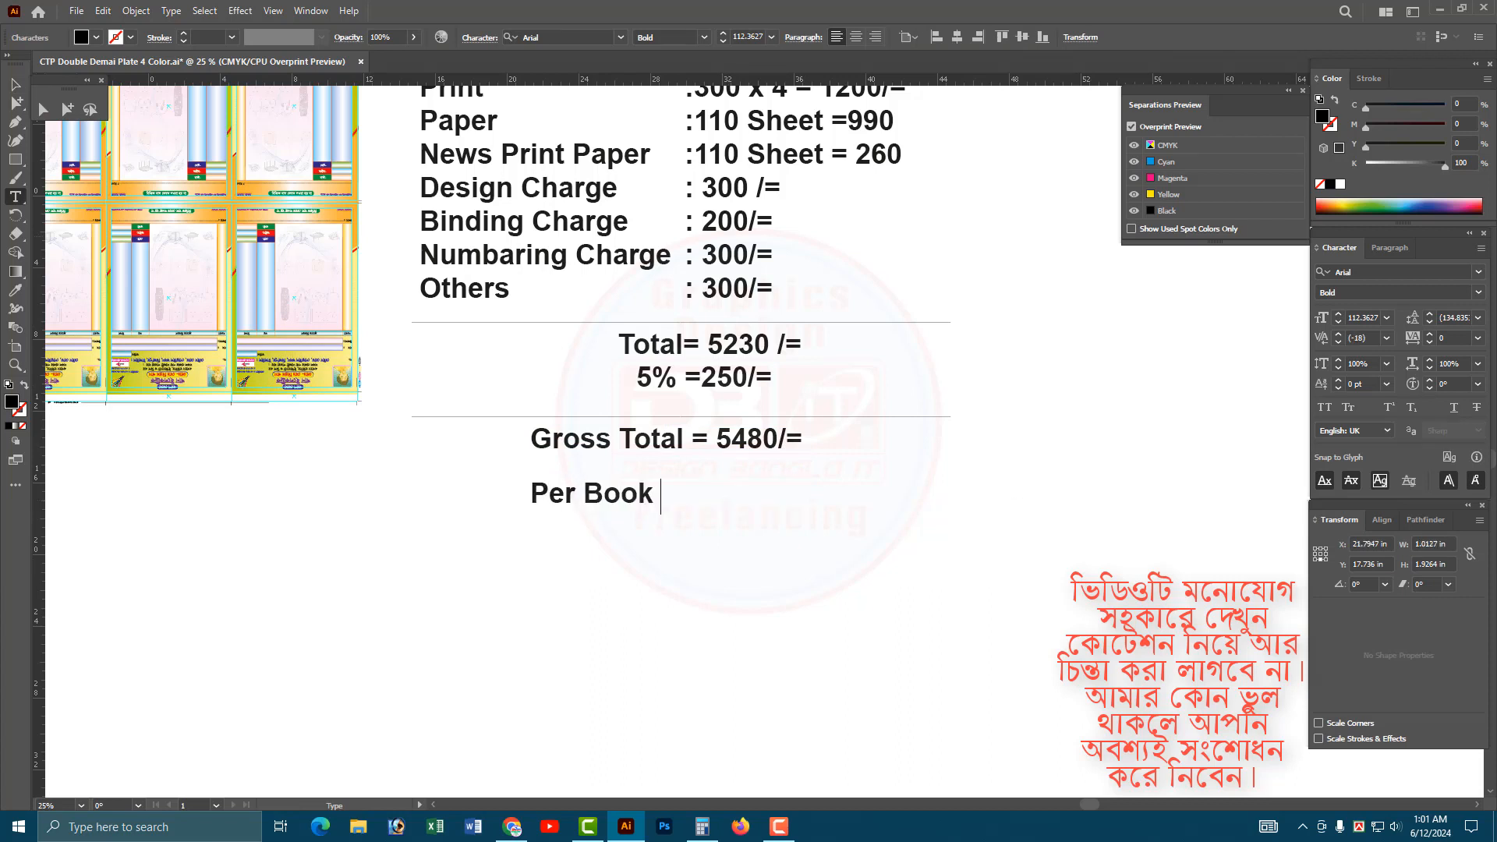
text(Price =)
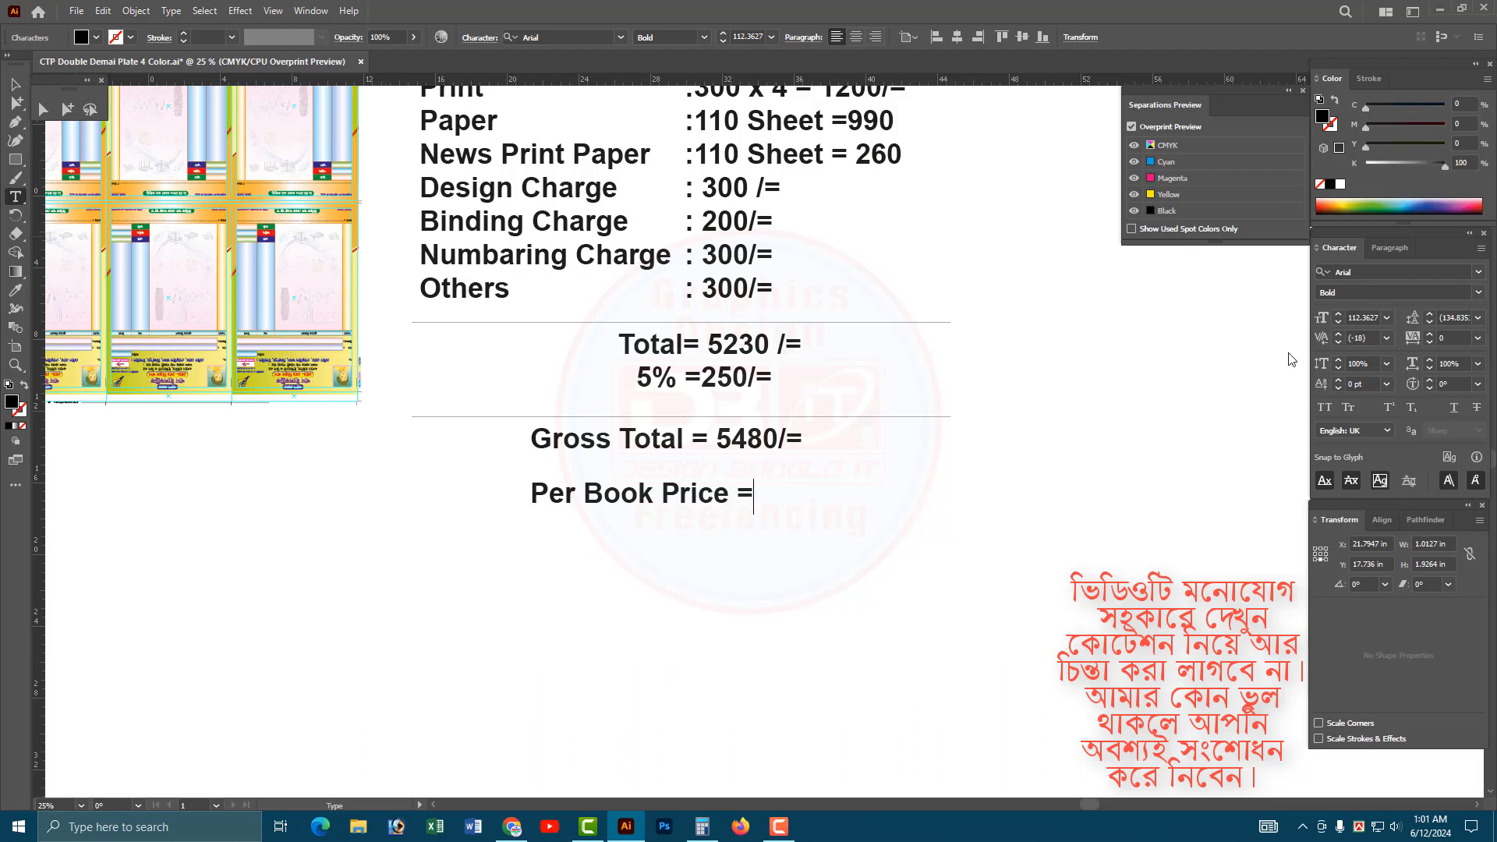
key(Escape)
drag(697, 502, 678, 502)
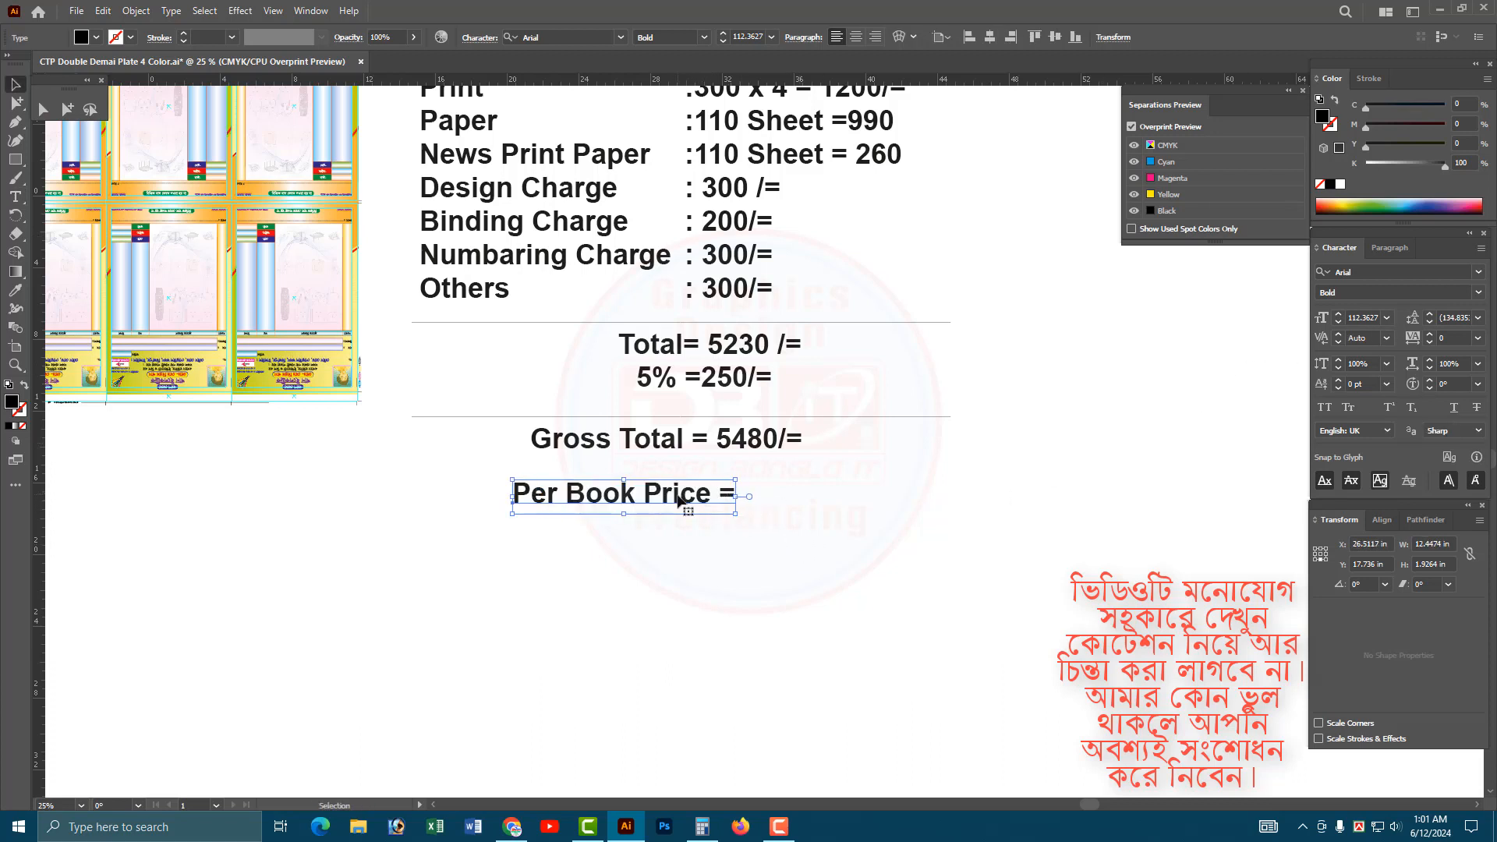
Switch to Calculator and clear the leftover entry for a new calculation.
click(701, 827)
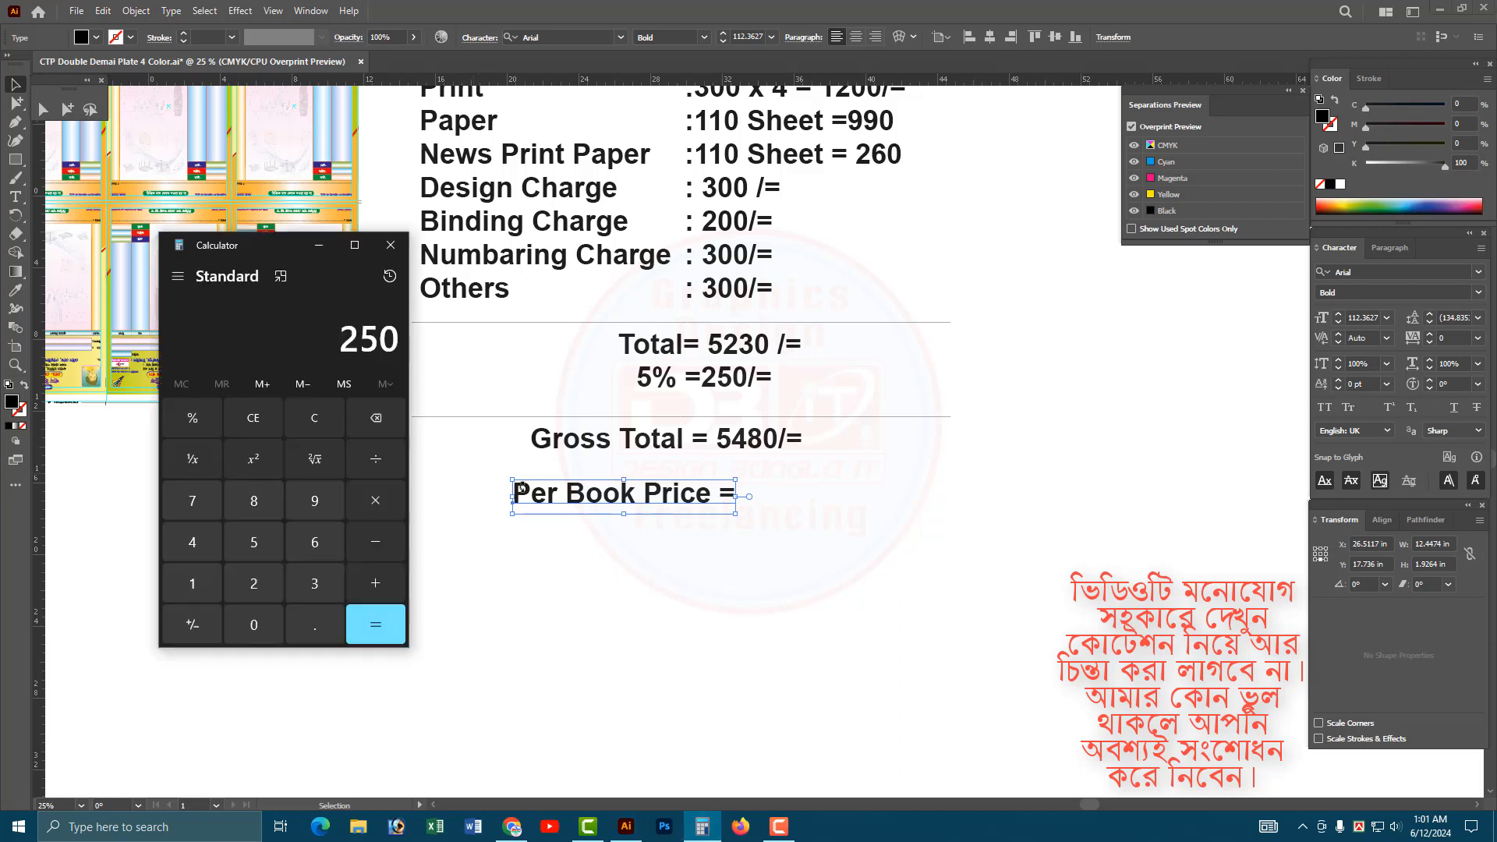
click(256, 543)
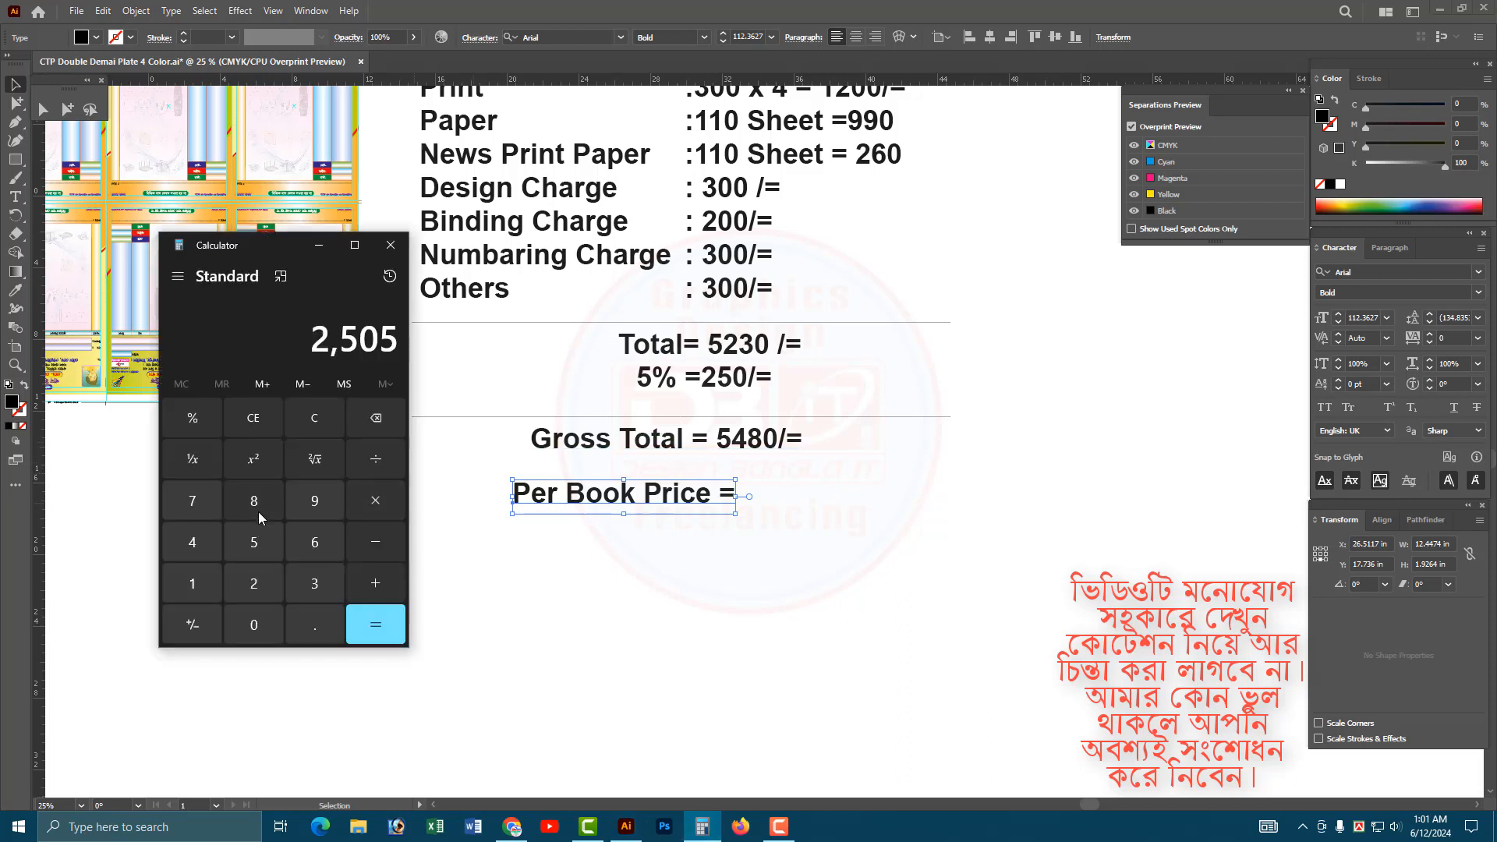
click(251, 512)
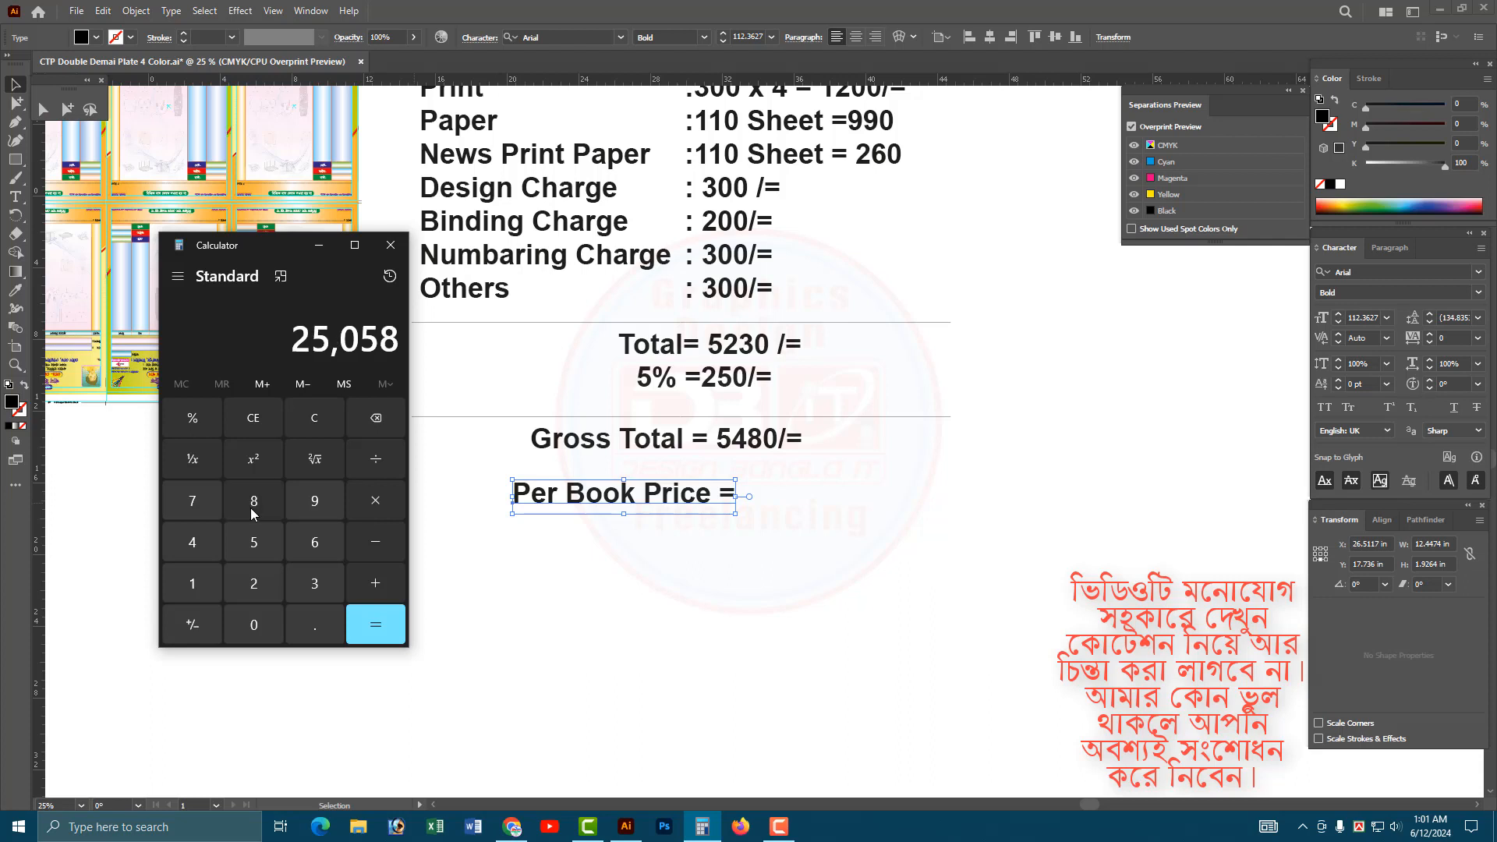
click(373, 418)
click(313, 421)
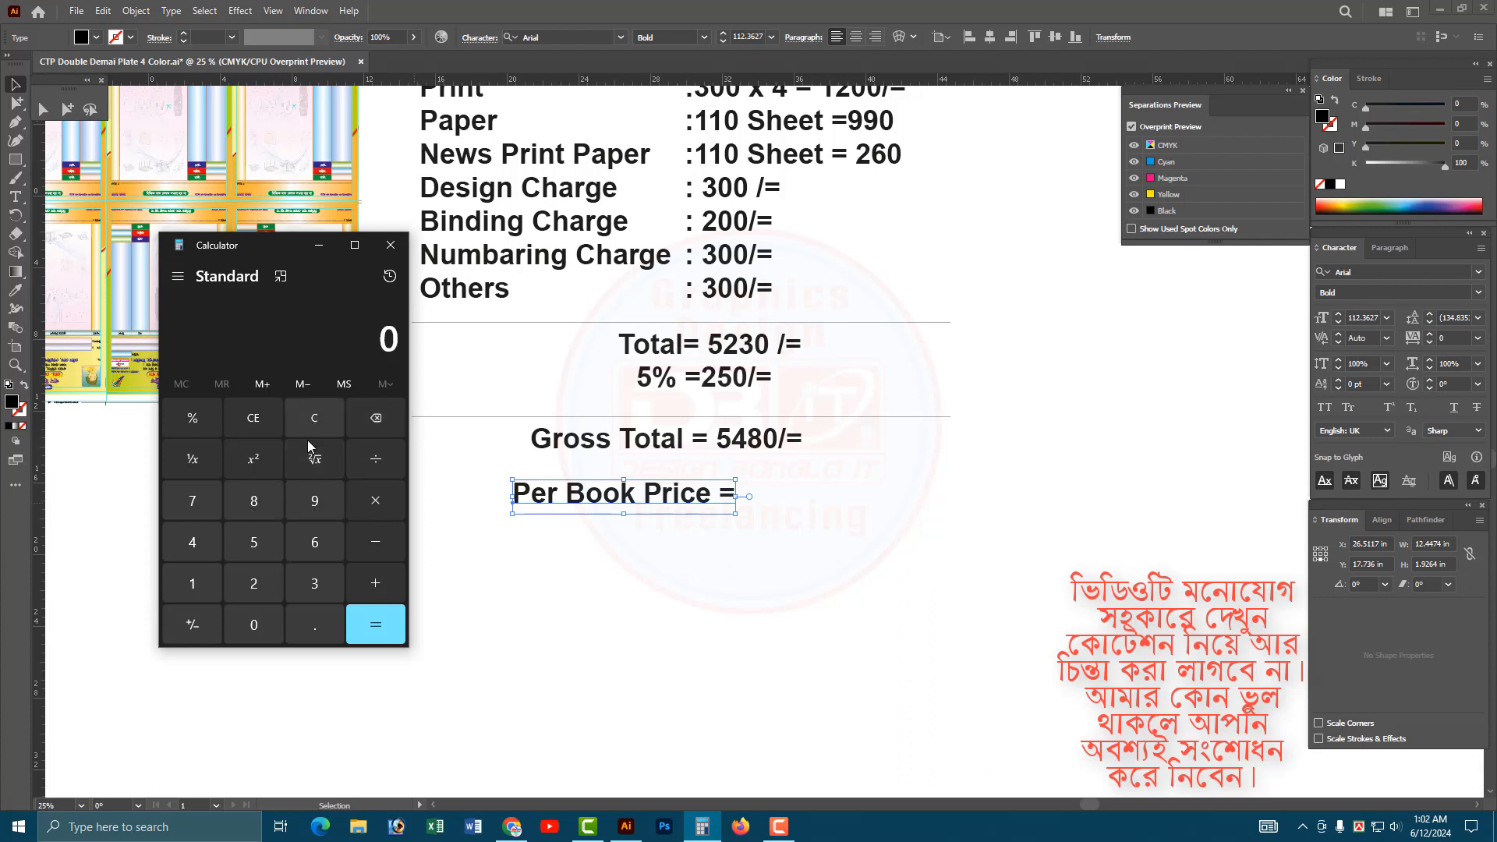
Calculate the gross total of 5480 divided by 10 and copy the result.
click(252, 541)
click(196, 540)
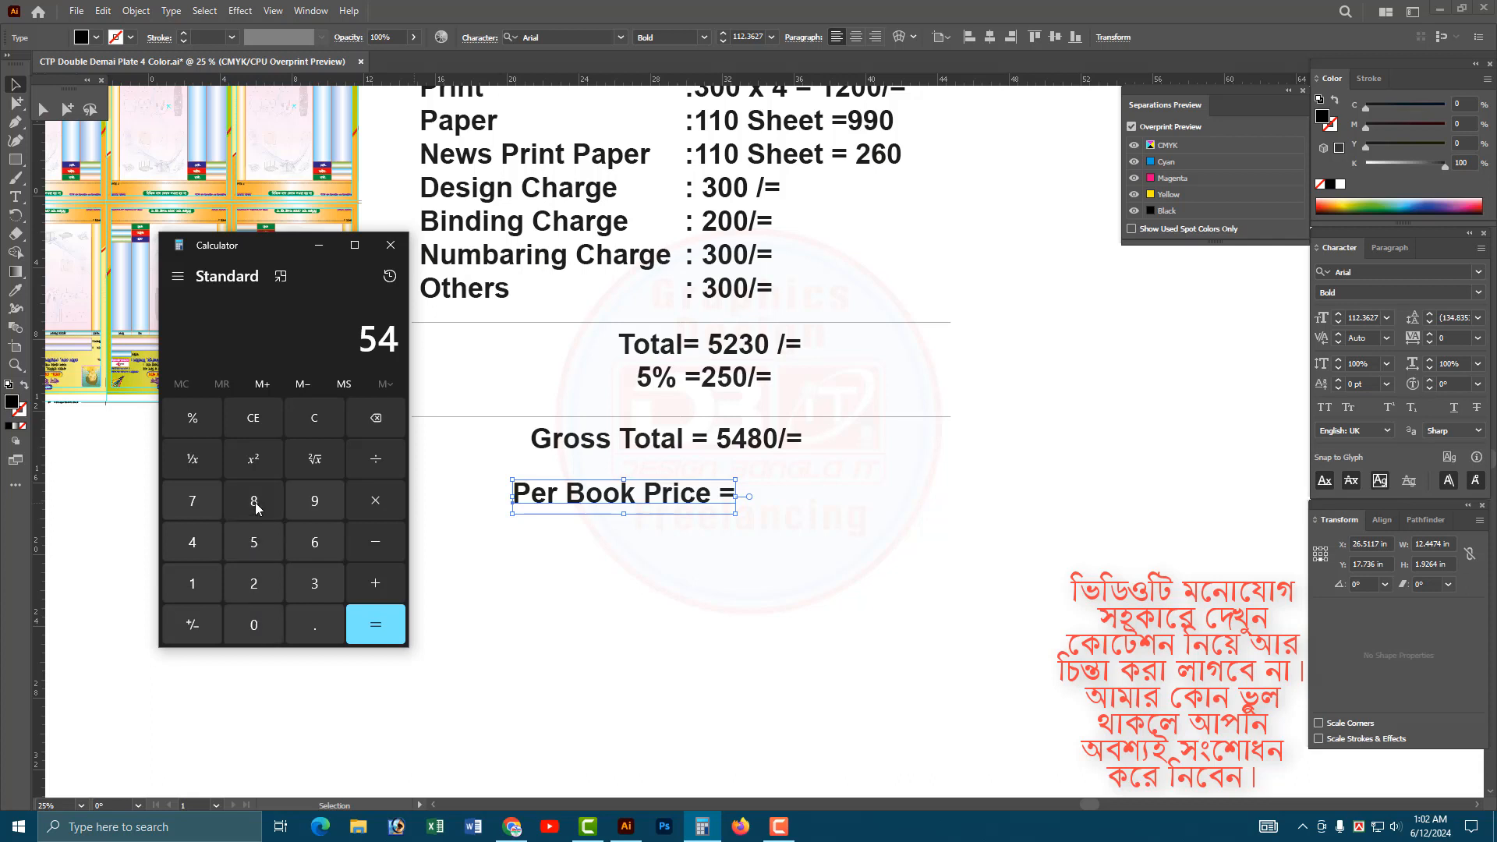
click(257, 508)
click(260, 625)
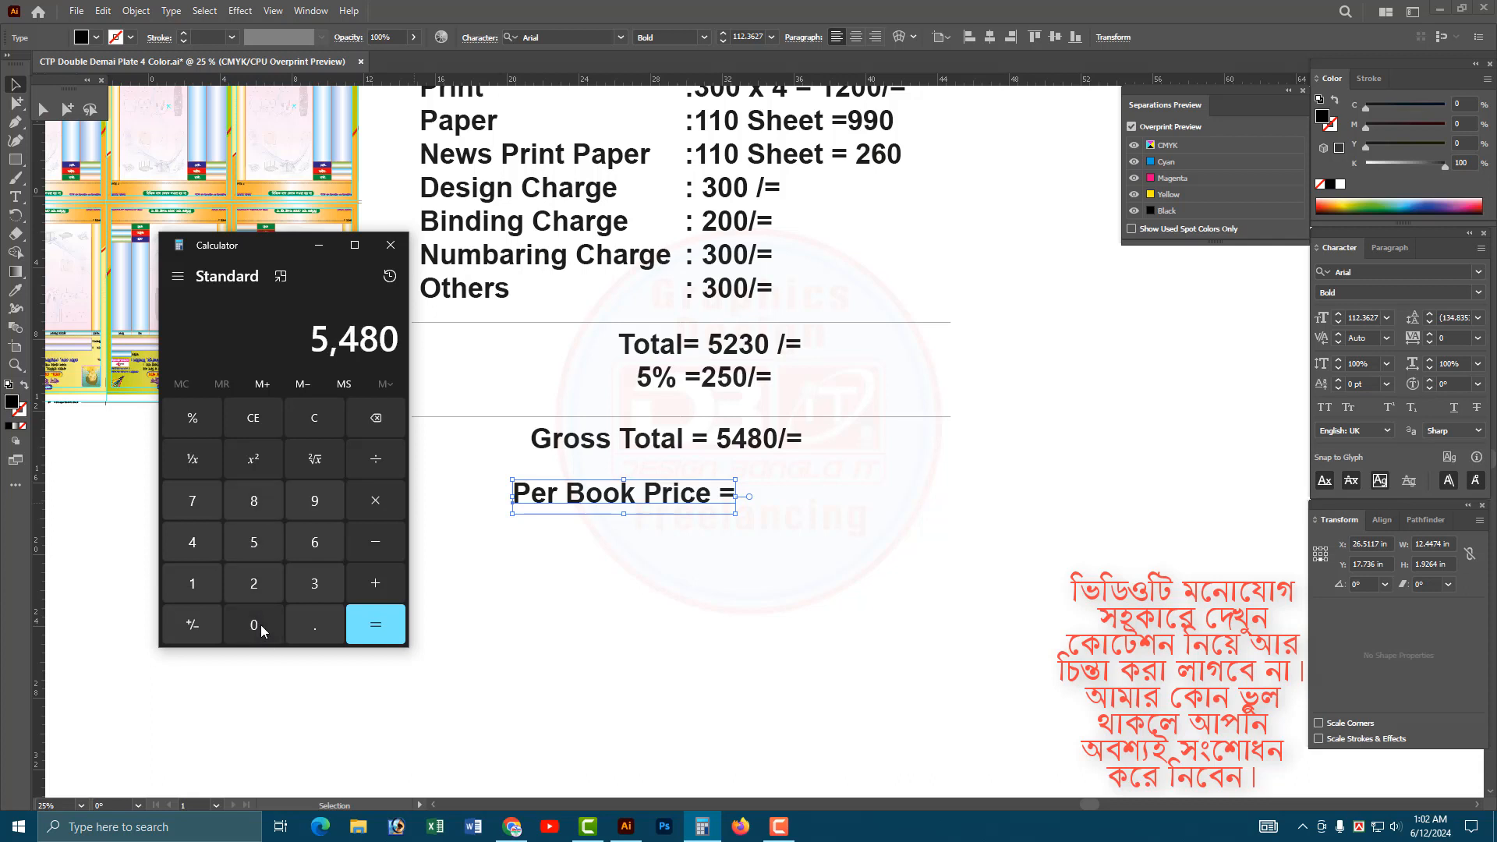
click(377, 465)
click(202, 582)
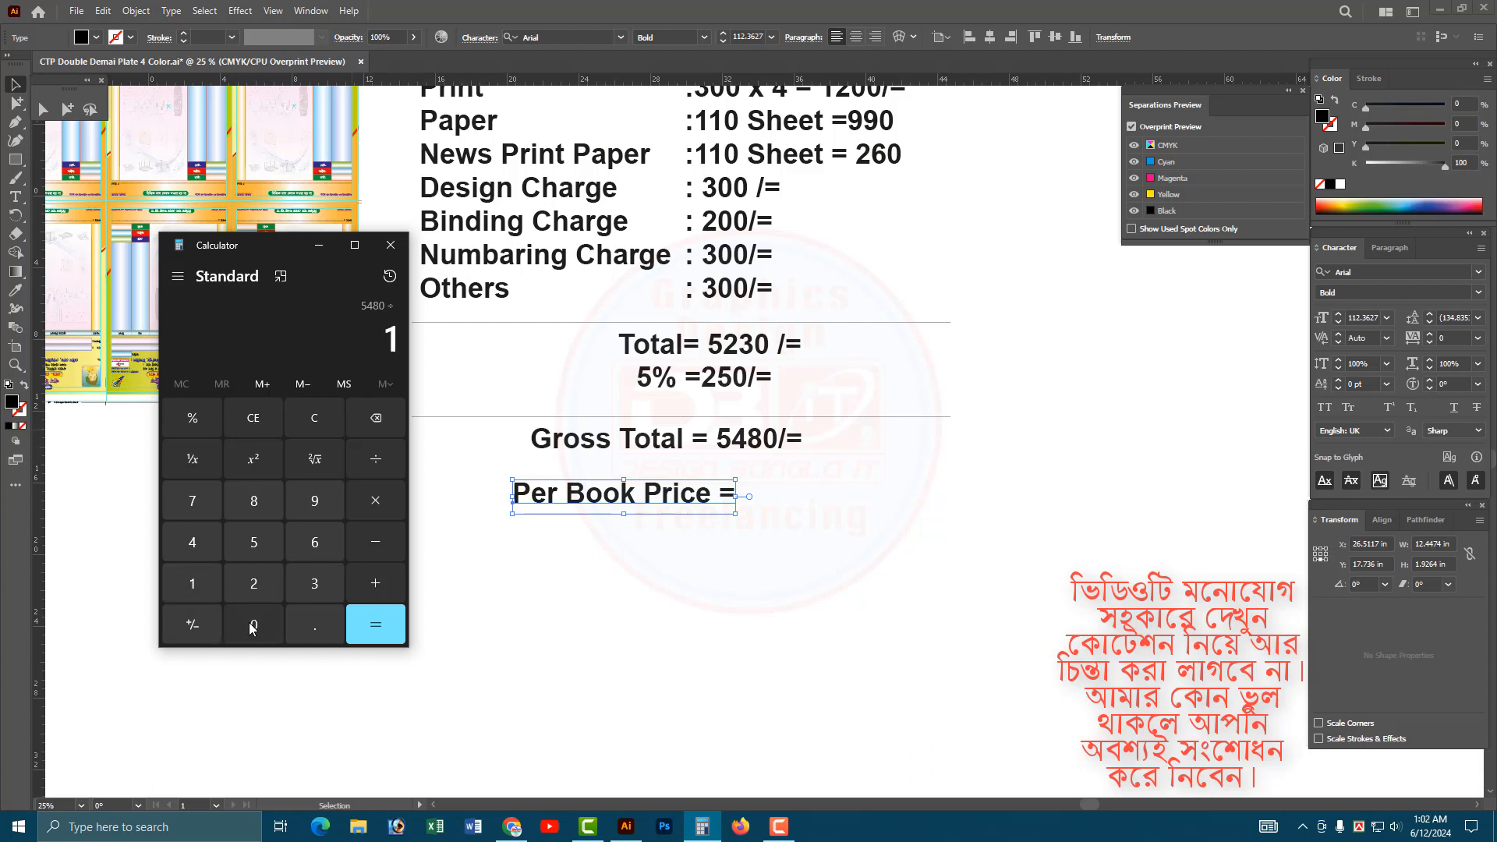
click(254, 624)
click(361, 622)
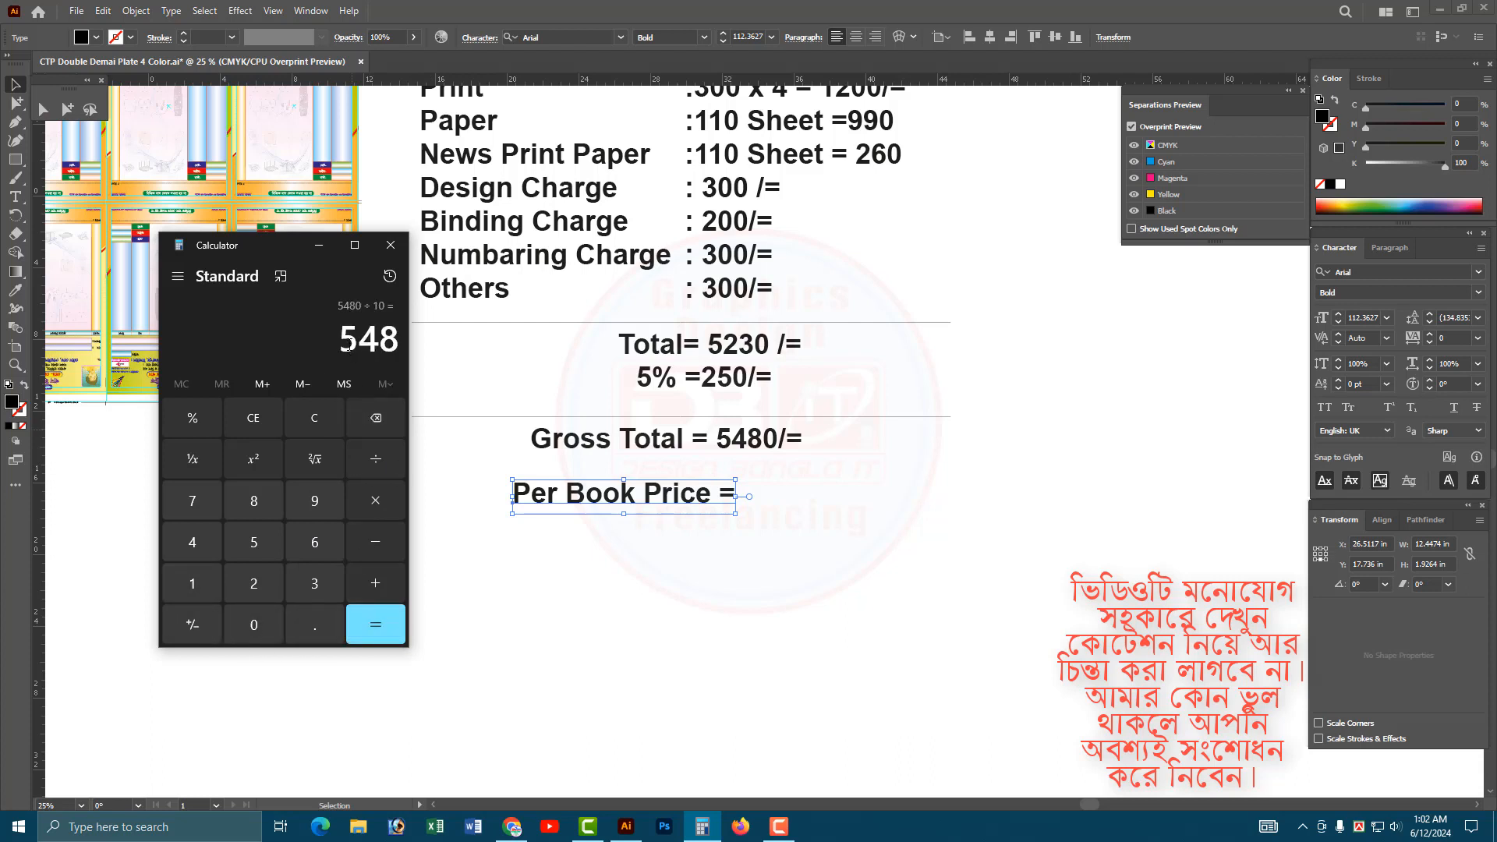
key(ctrl+c)
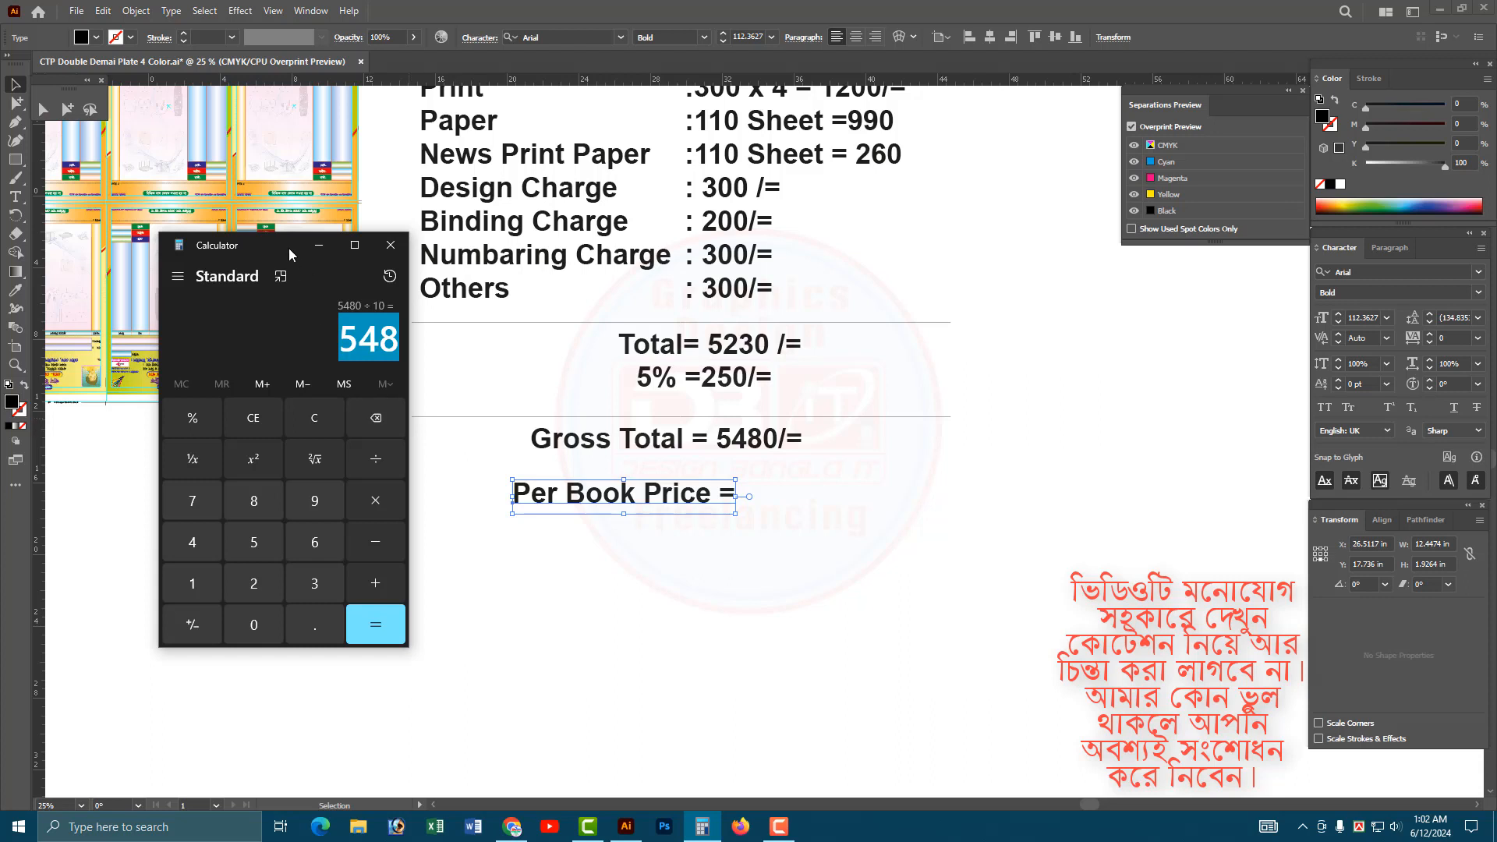
drag(288, 248, 310, 273)
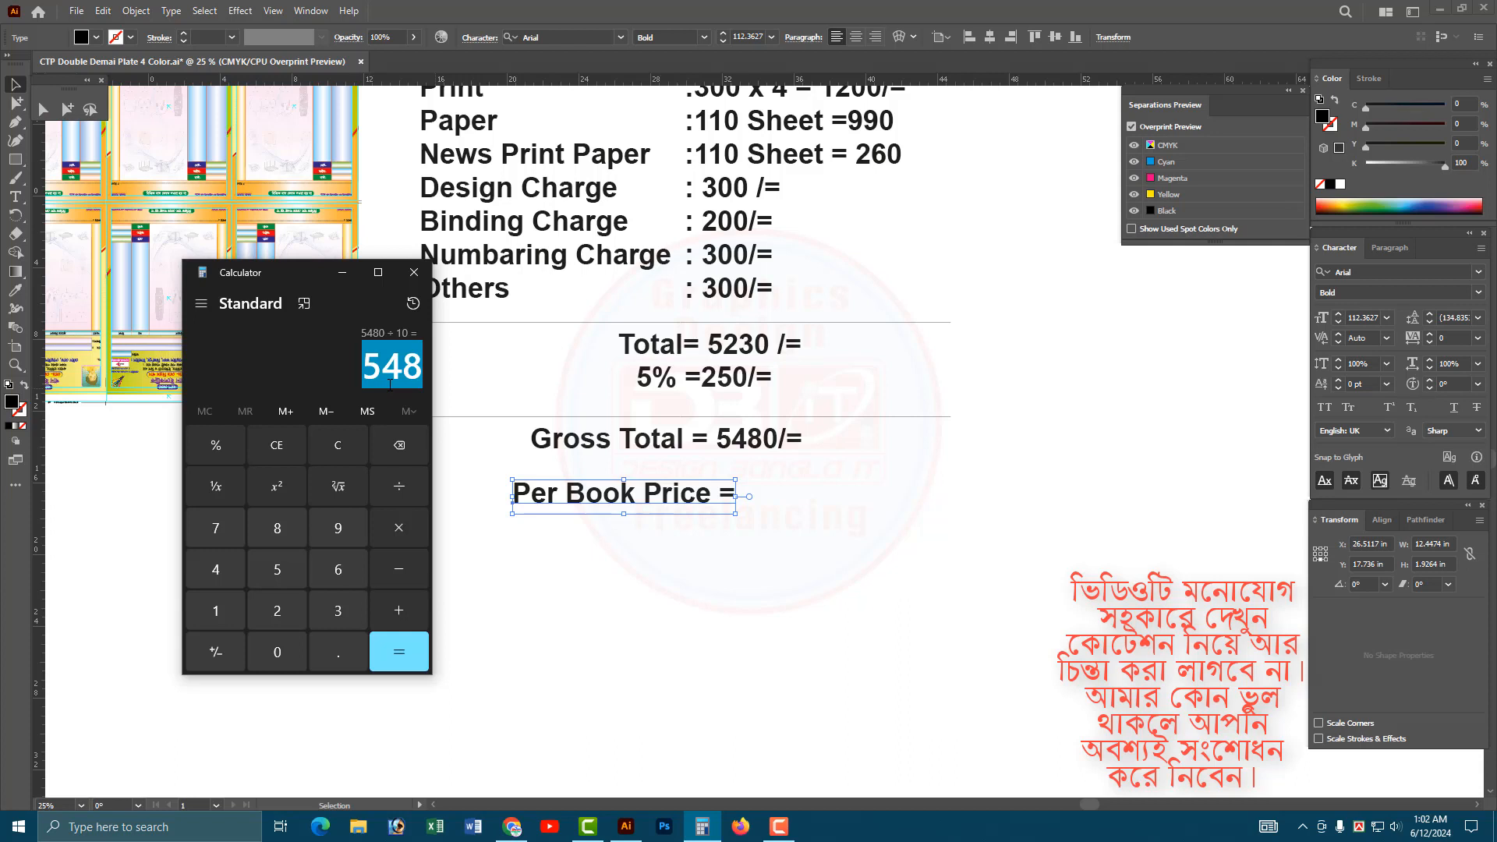
In Illustrator, duplicate the "Per Book Price =" text to its right and replace the copy's text with "548/=".
click(823, 493)
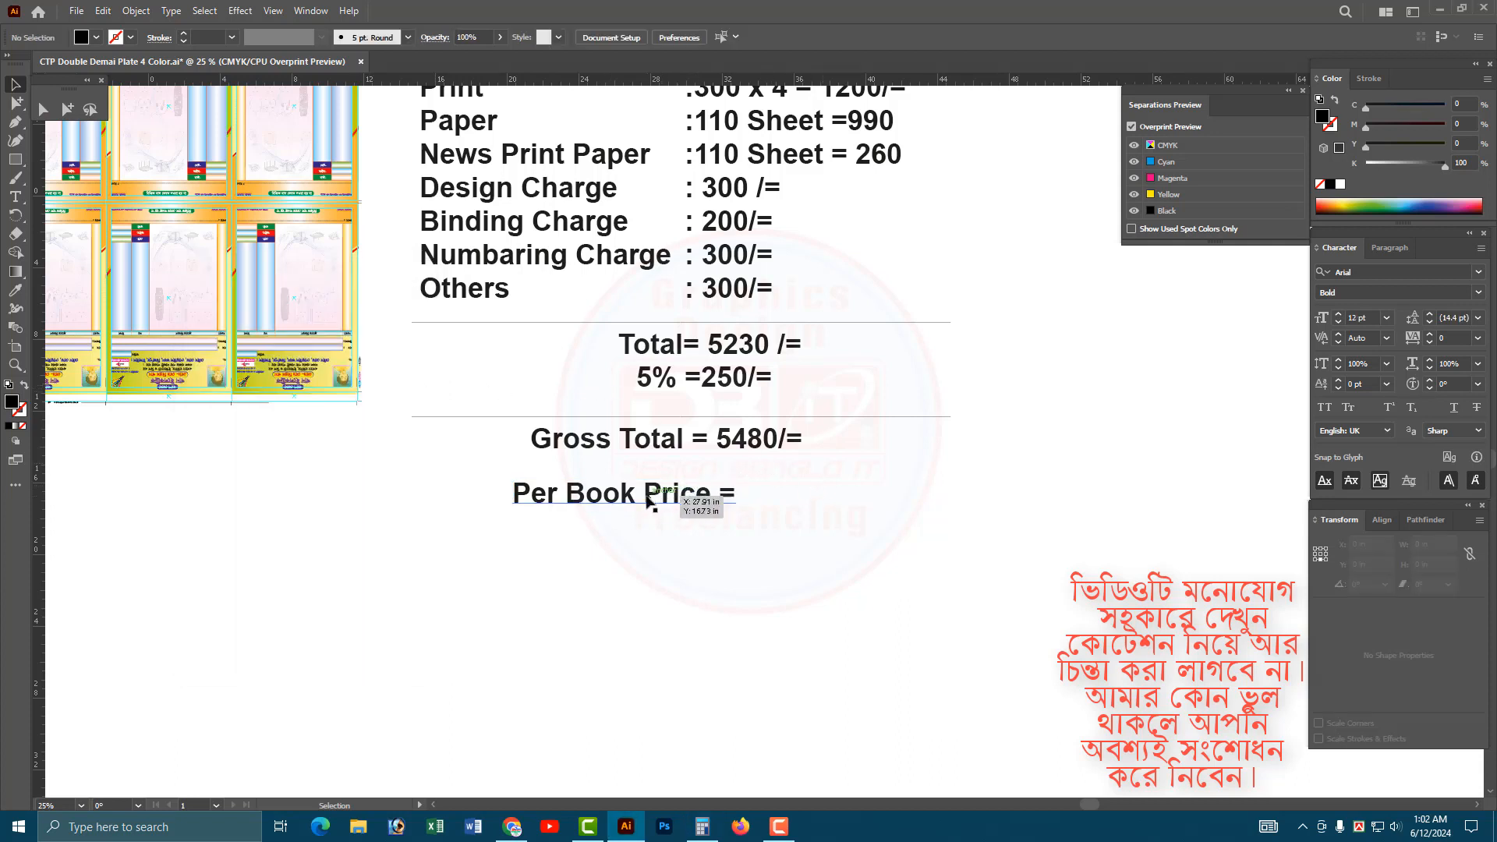
drag(692, 505, 859, 501)
key(t)
click(859, 501)
key(ctrl+a)
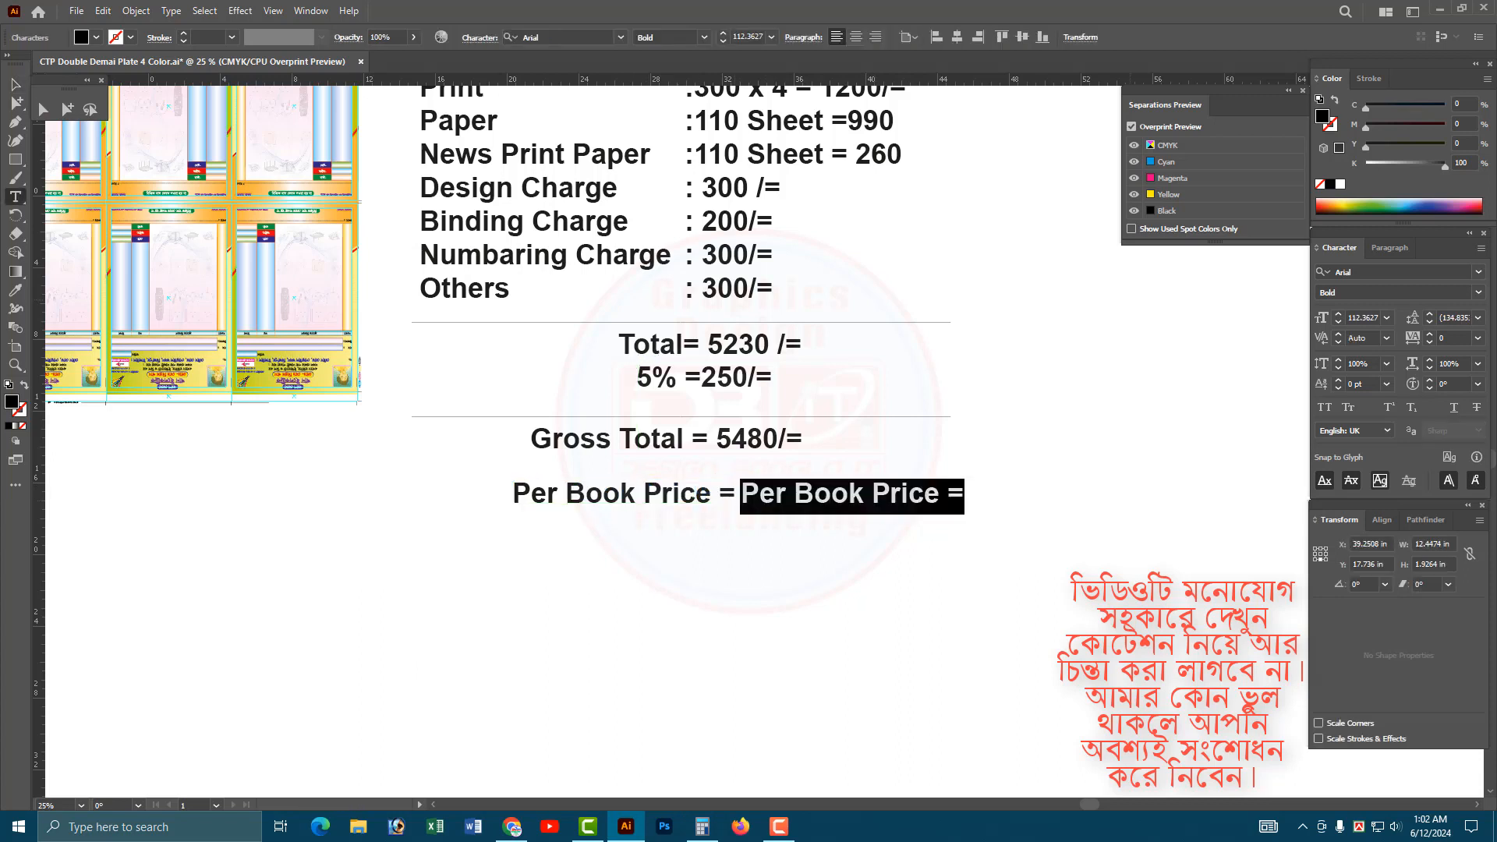
text(548)
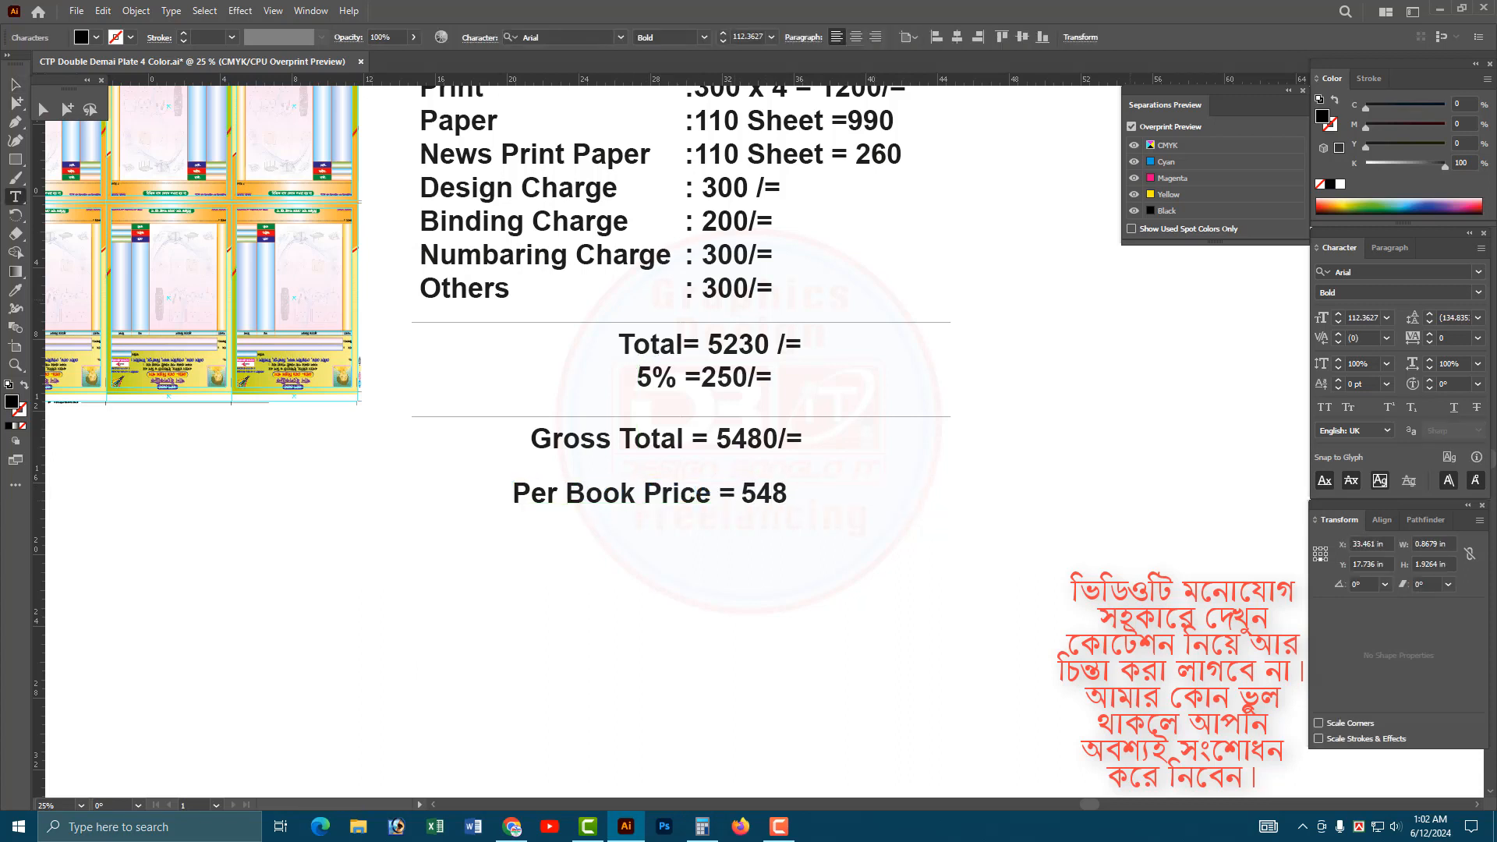
text(/=)
key(Escape)
click(908, 279)
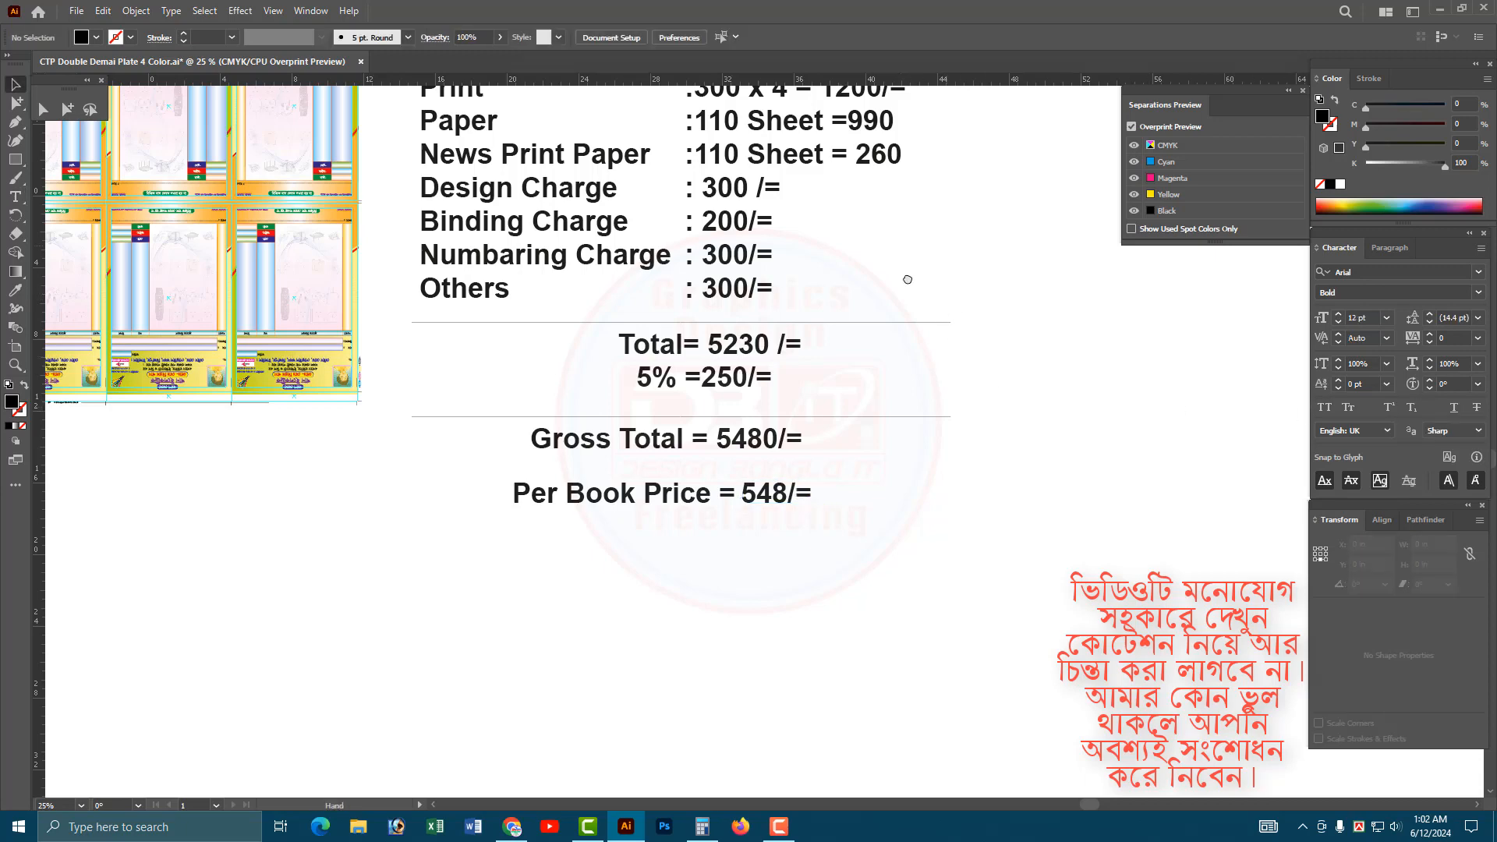
Review the whole quotation against the memo artwork, from the CTP charge through the Others amount to the per-book price.
drag(908, 279, 927, 415)
drag(732, 149, 989, 432)
click(970, 341)
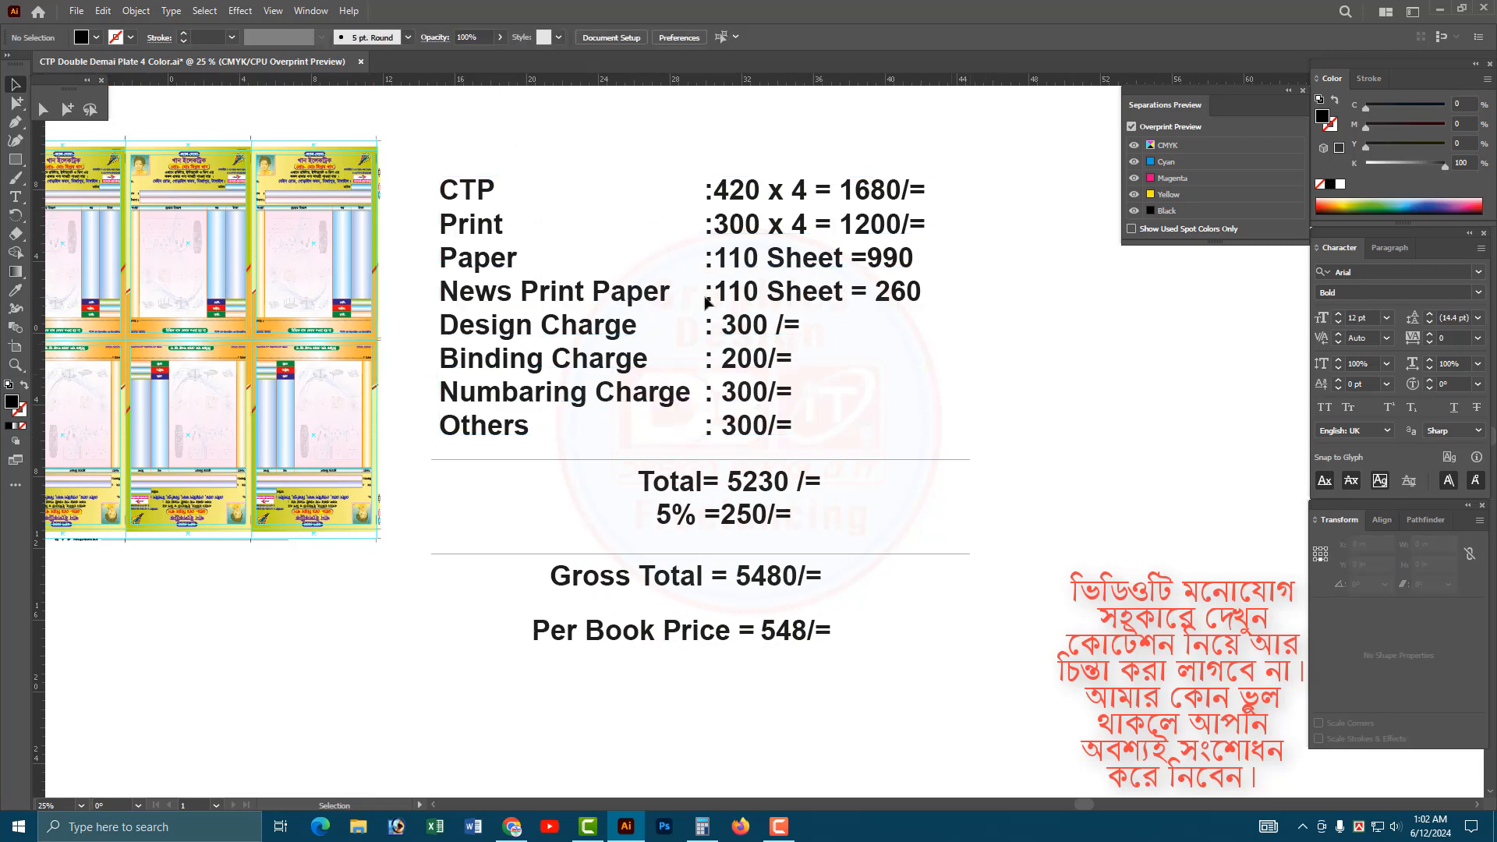
click(481, 195)
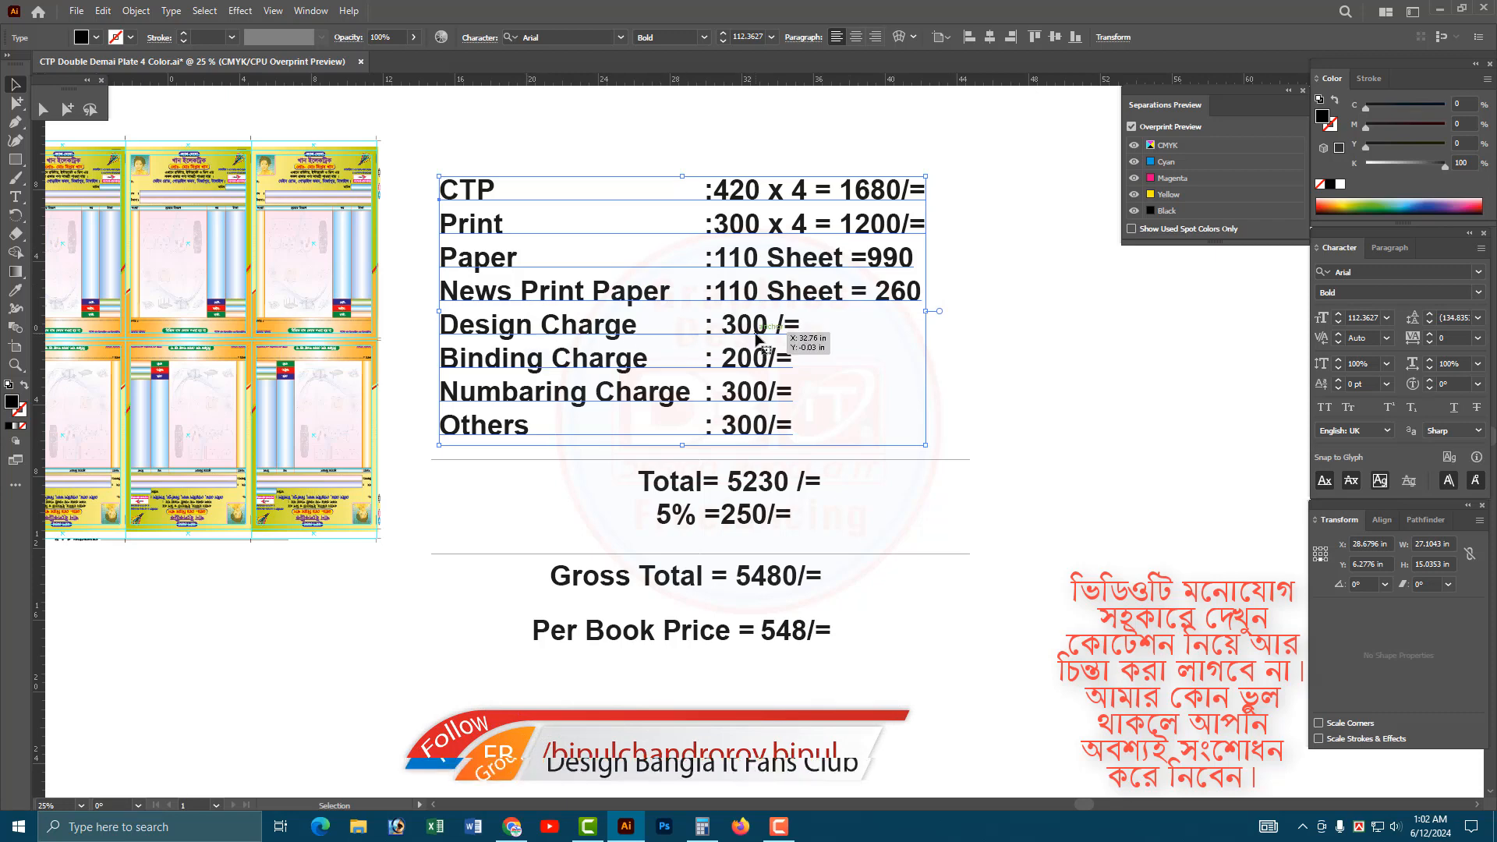
double_click(754, 434)
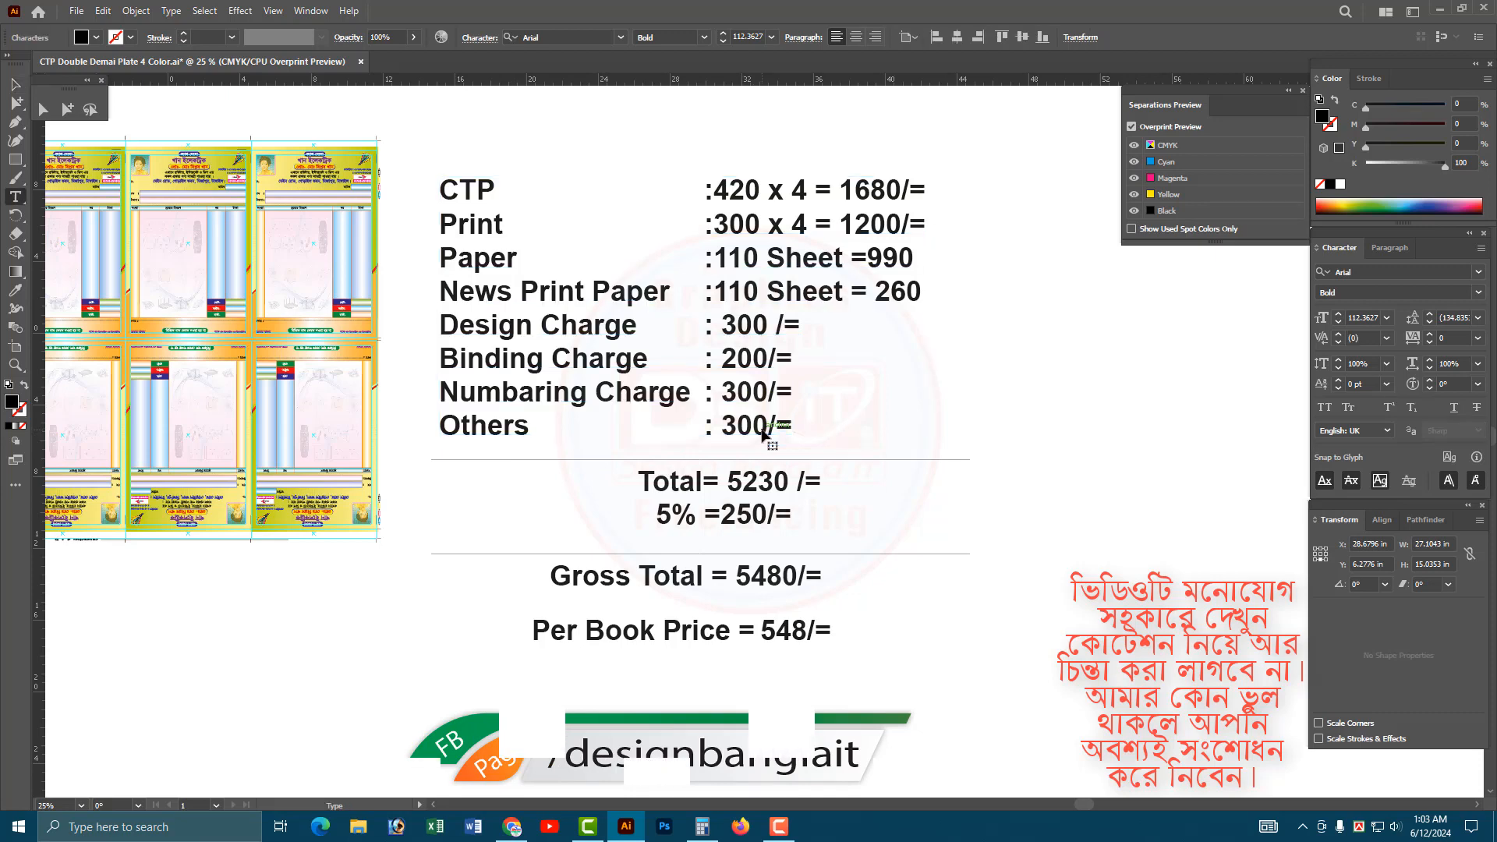
drag(768, 426, 721, 427)
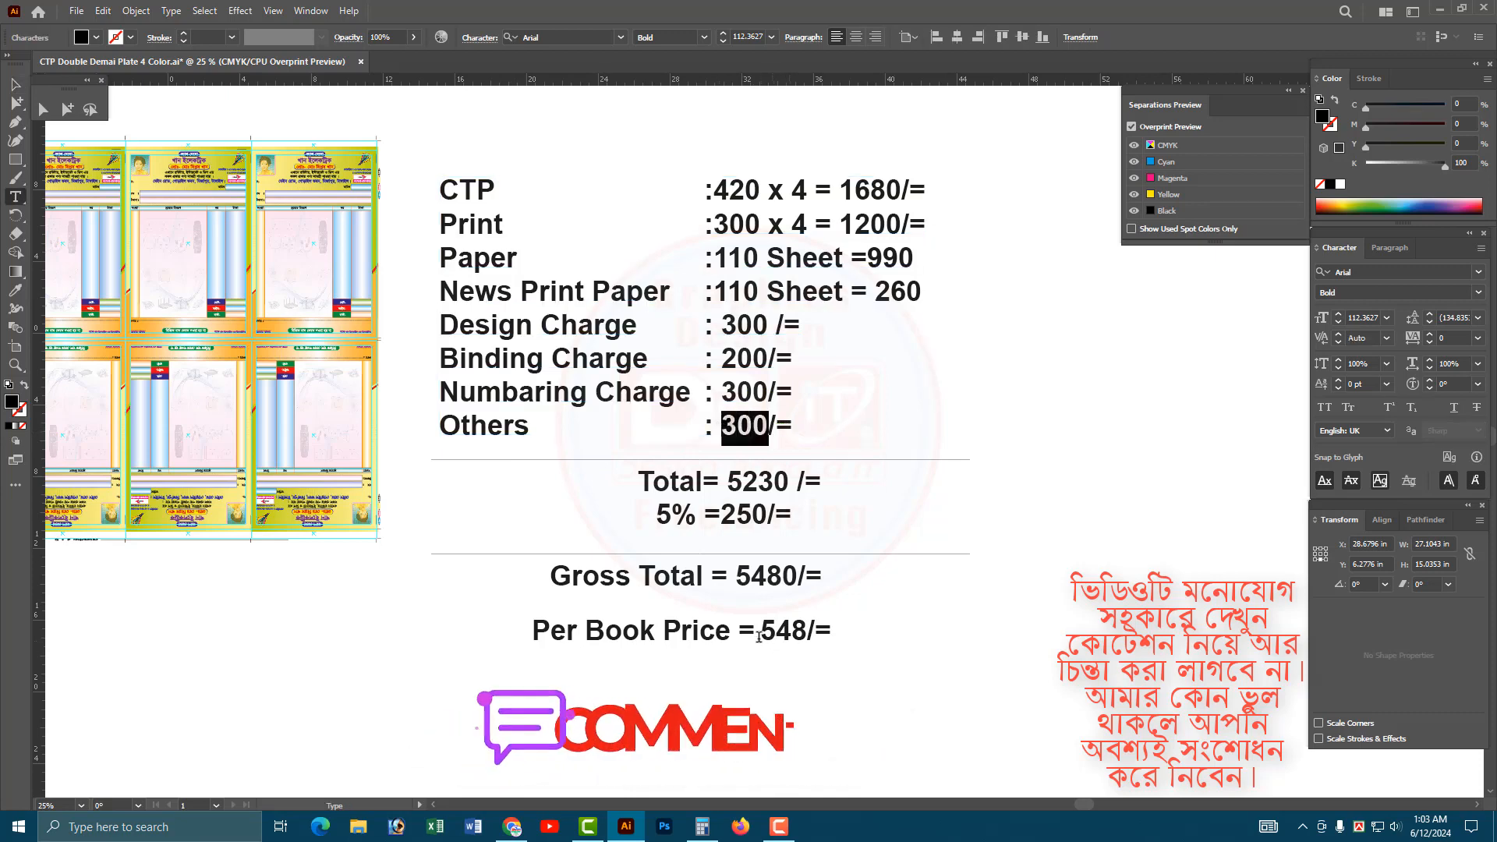
drag(761, 630, 807, 633)
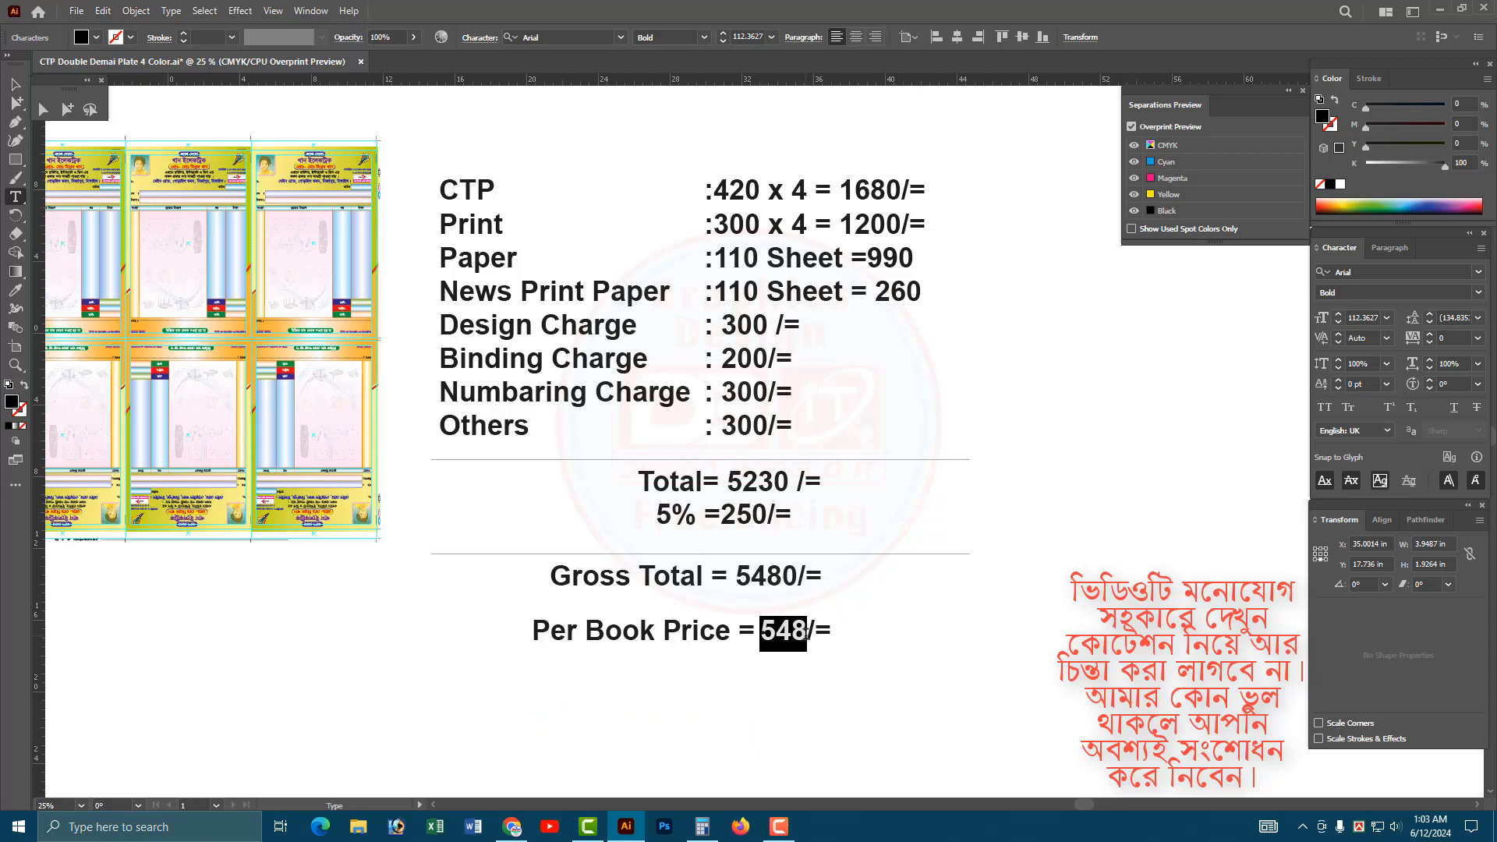
key(Escape)
click(988, 670)
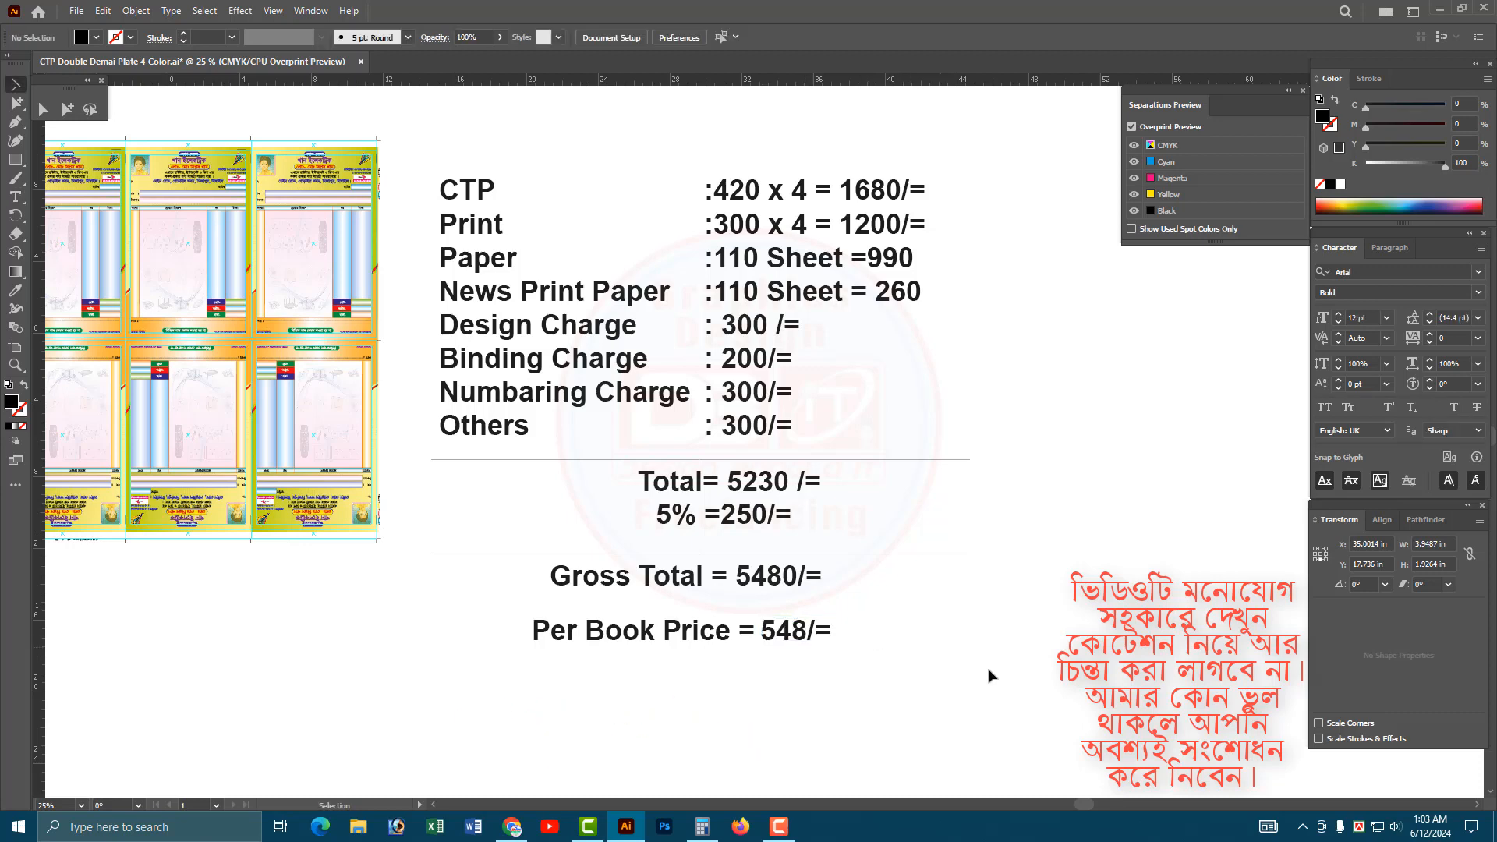
drag(1085, 684, 439, 147)
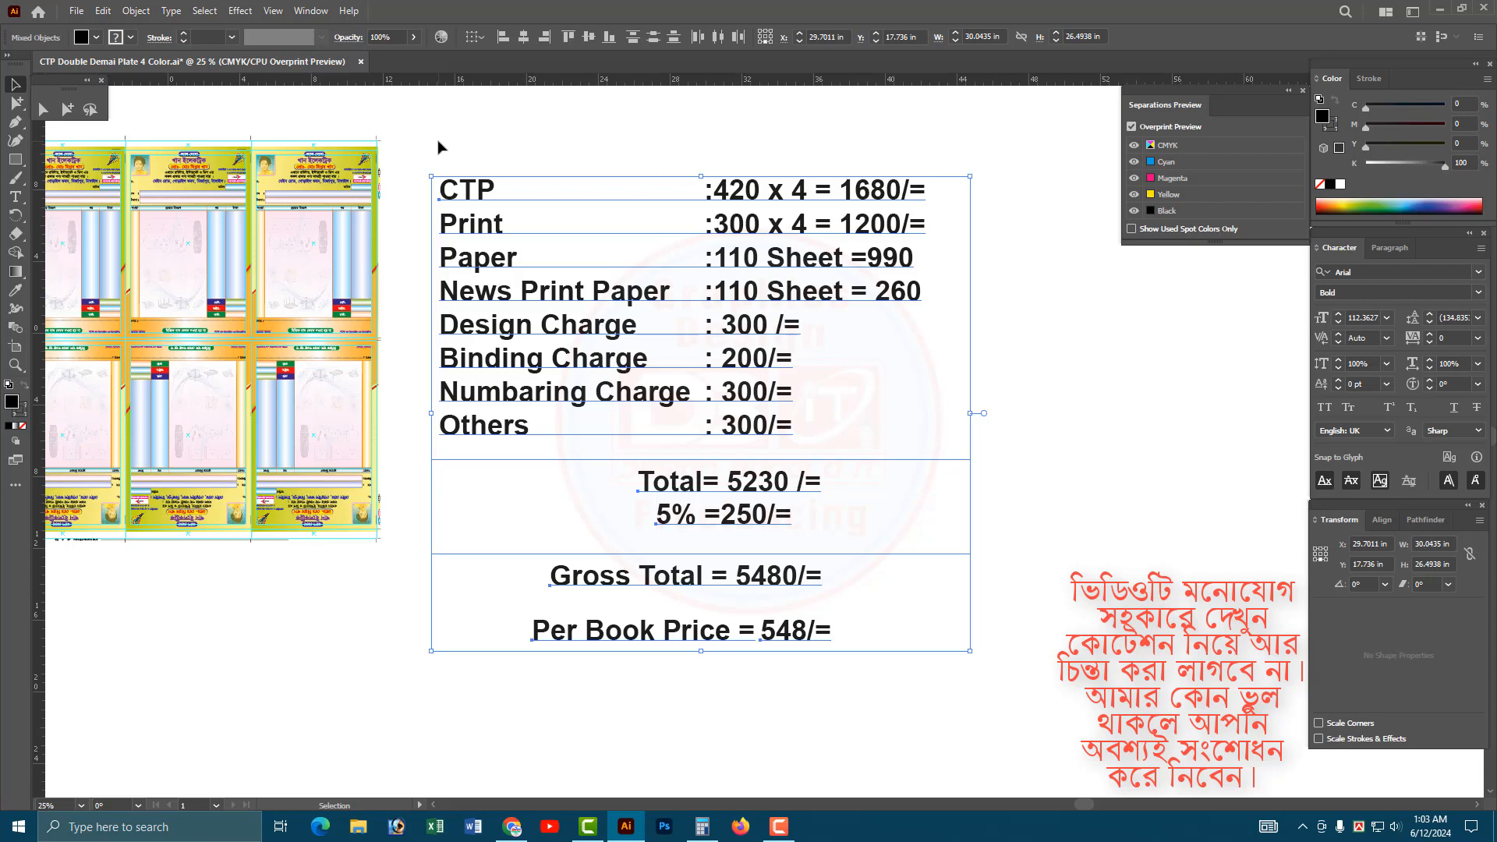
click(323, 244)
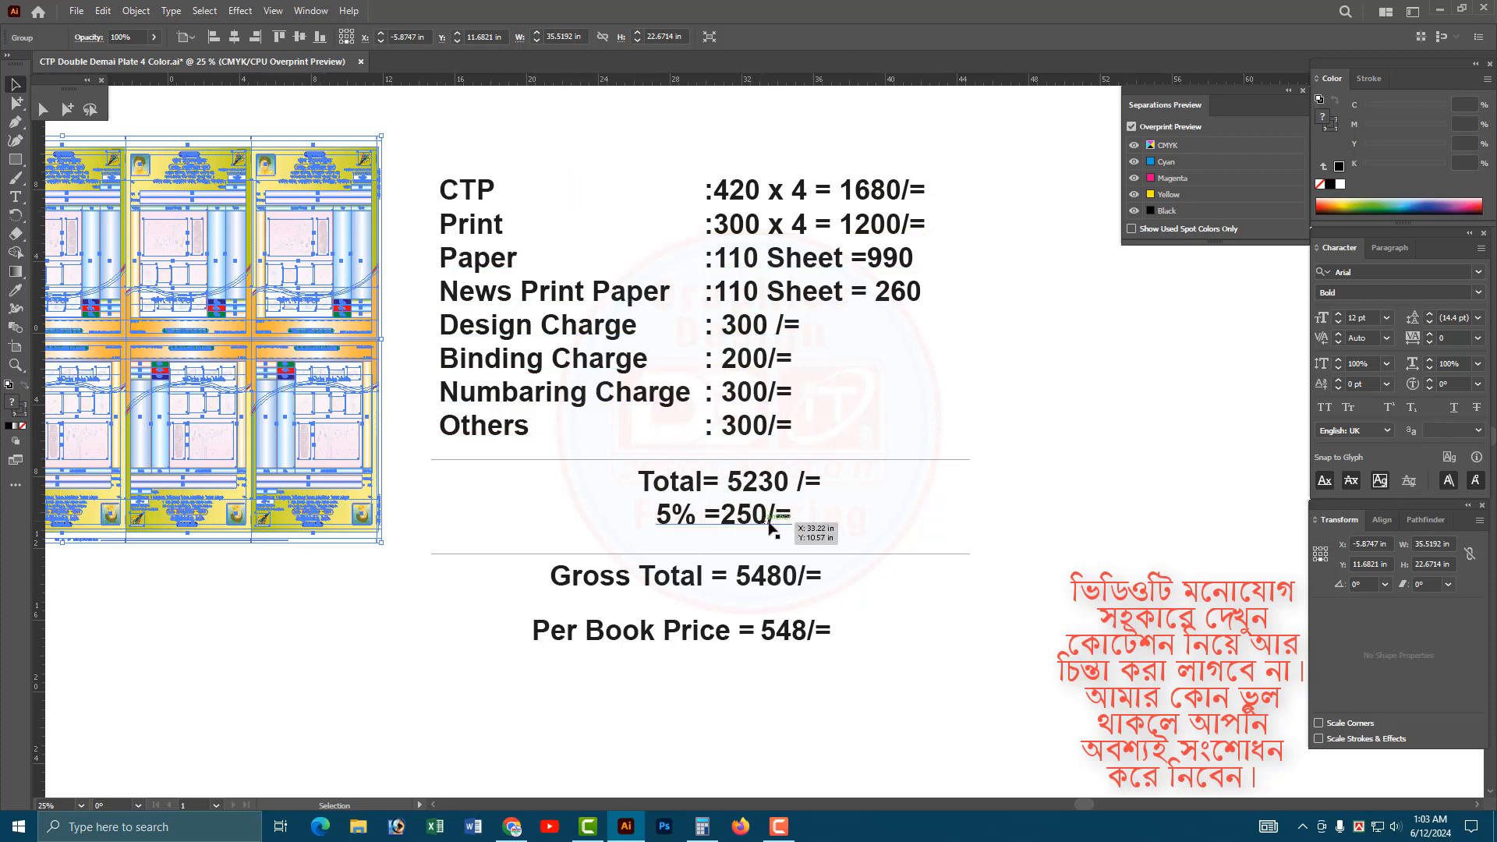
click(778, 636)
drag(994, 687, 454, 126)
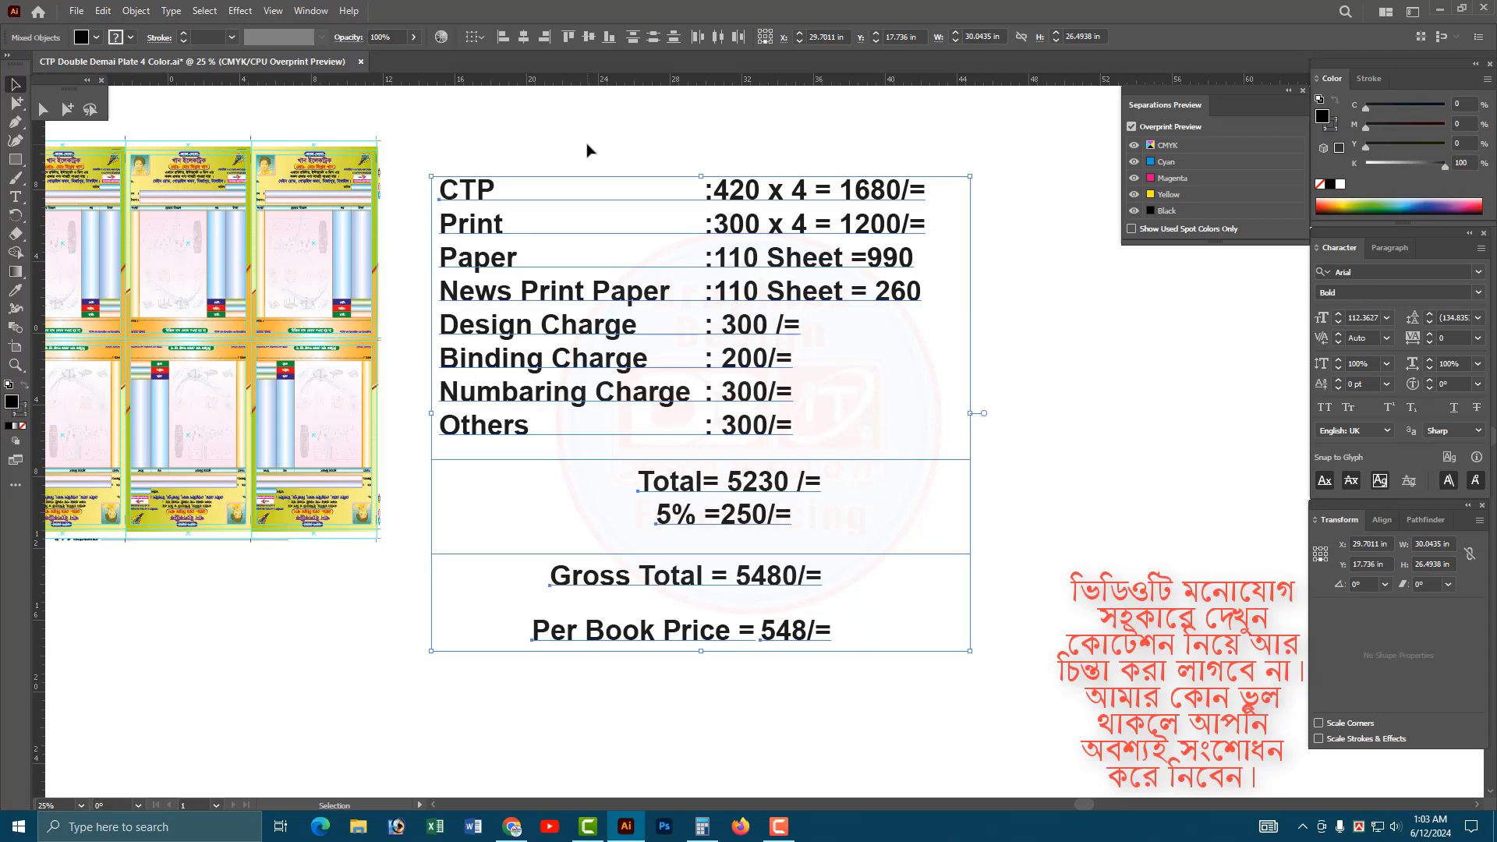
click(530, 153)
Move the Per Book Price line with its 548/= figure up and slightly left, just beneath the Gross Total line.
drag(927, 708, 514, 607)
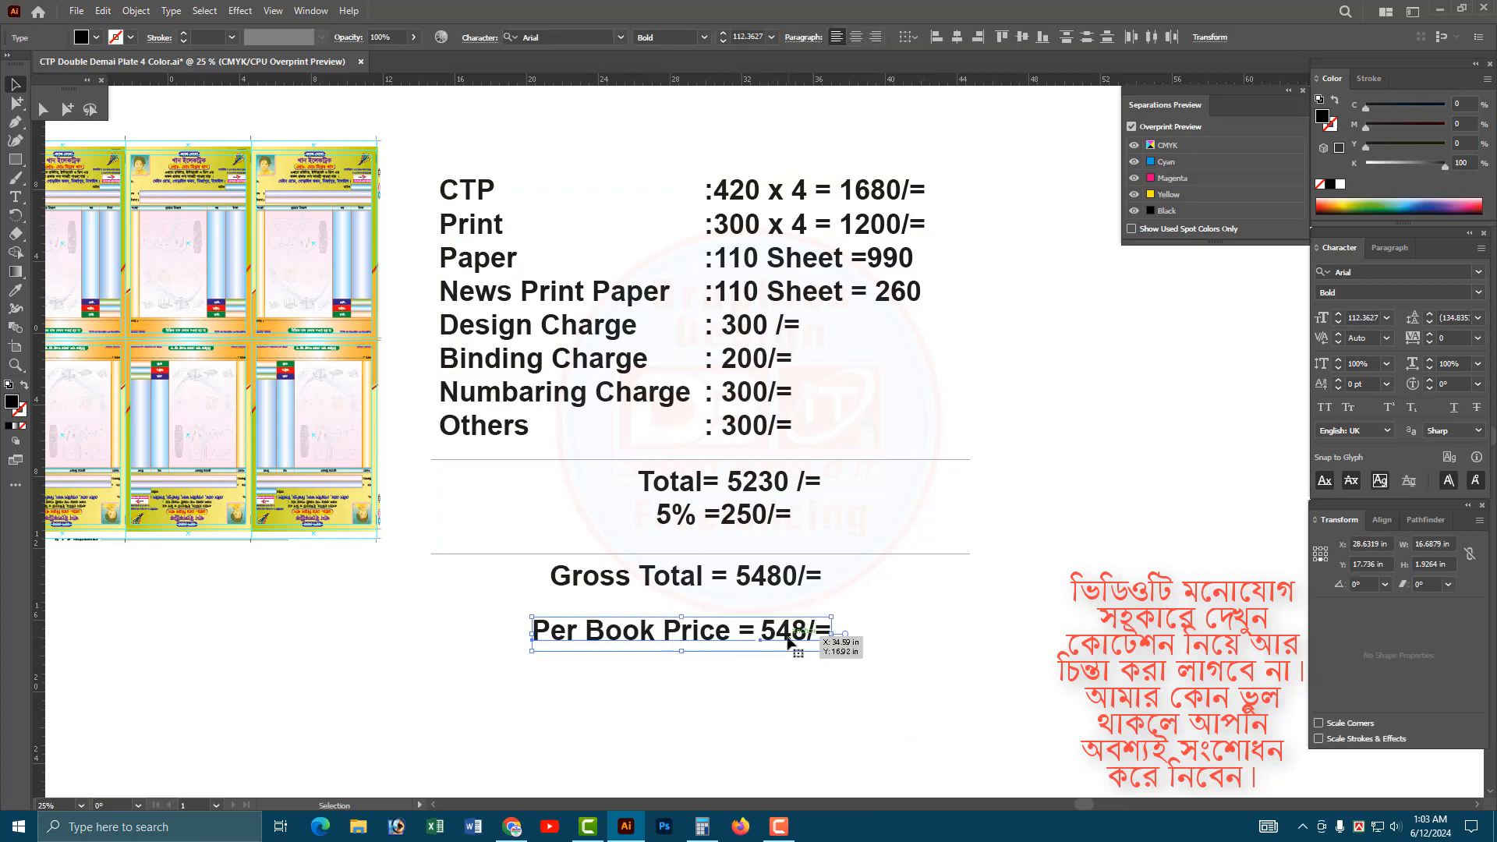
drag(788, 639, 752, 620)
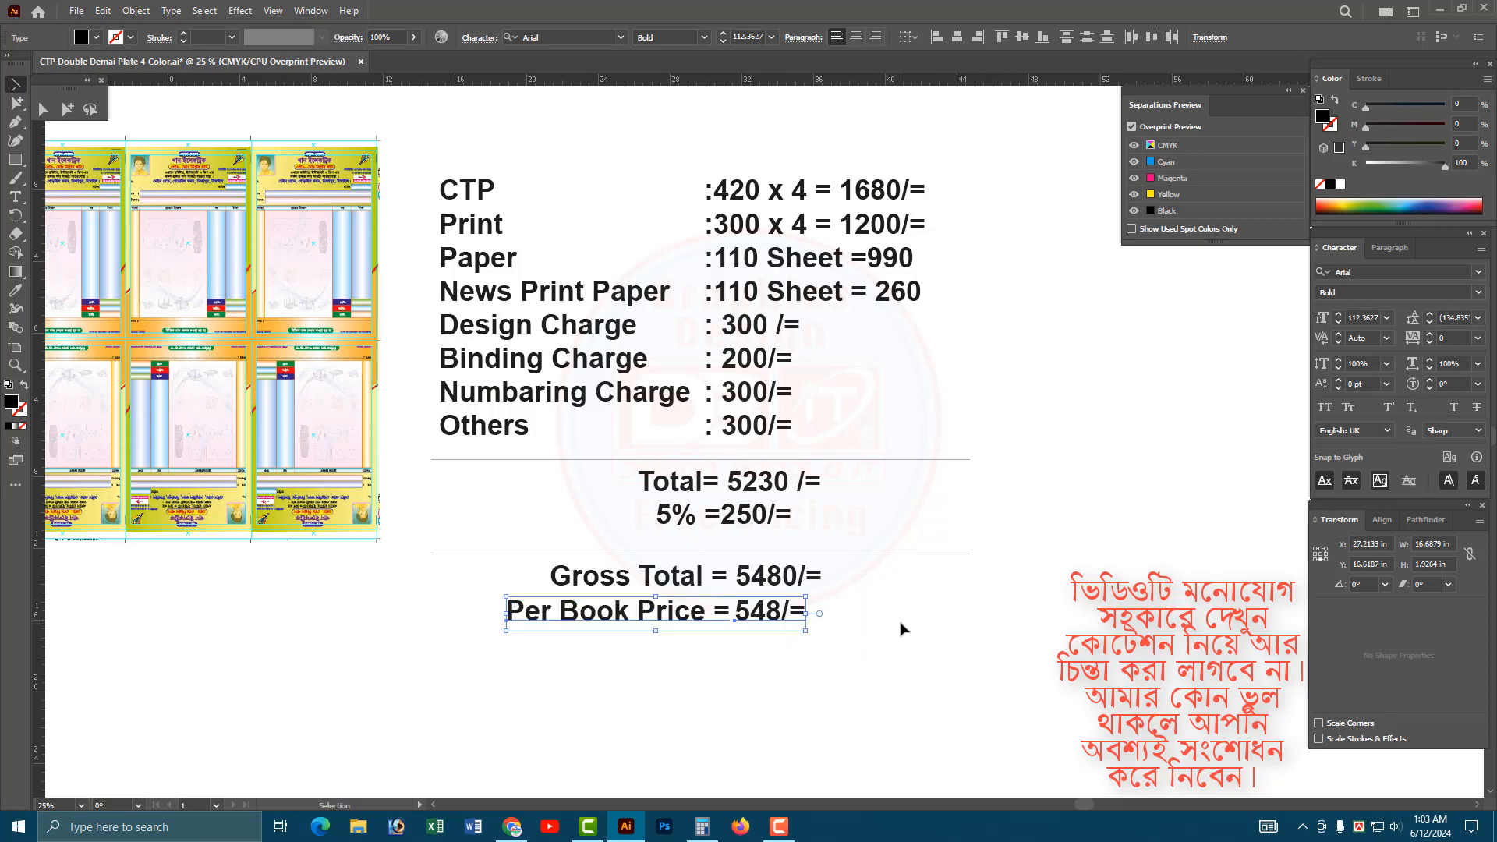
click(901, 629)
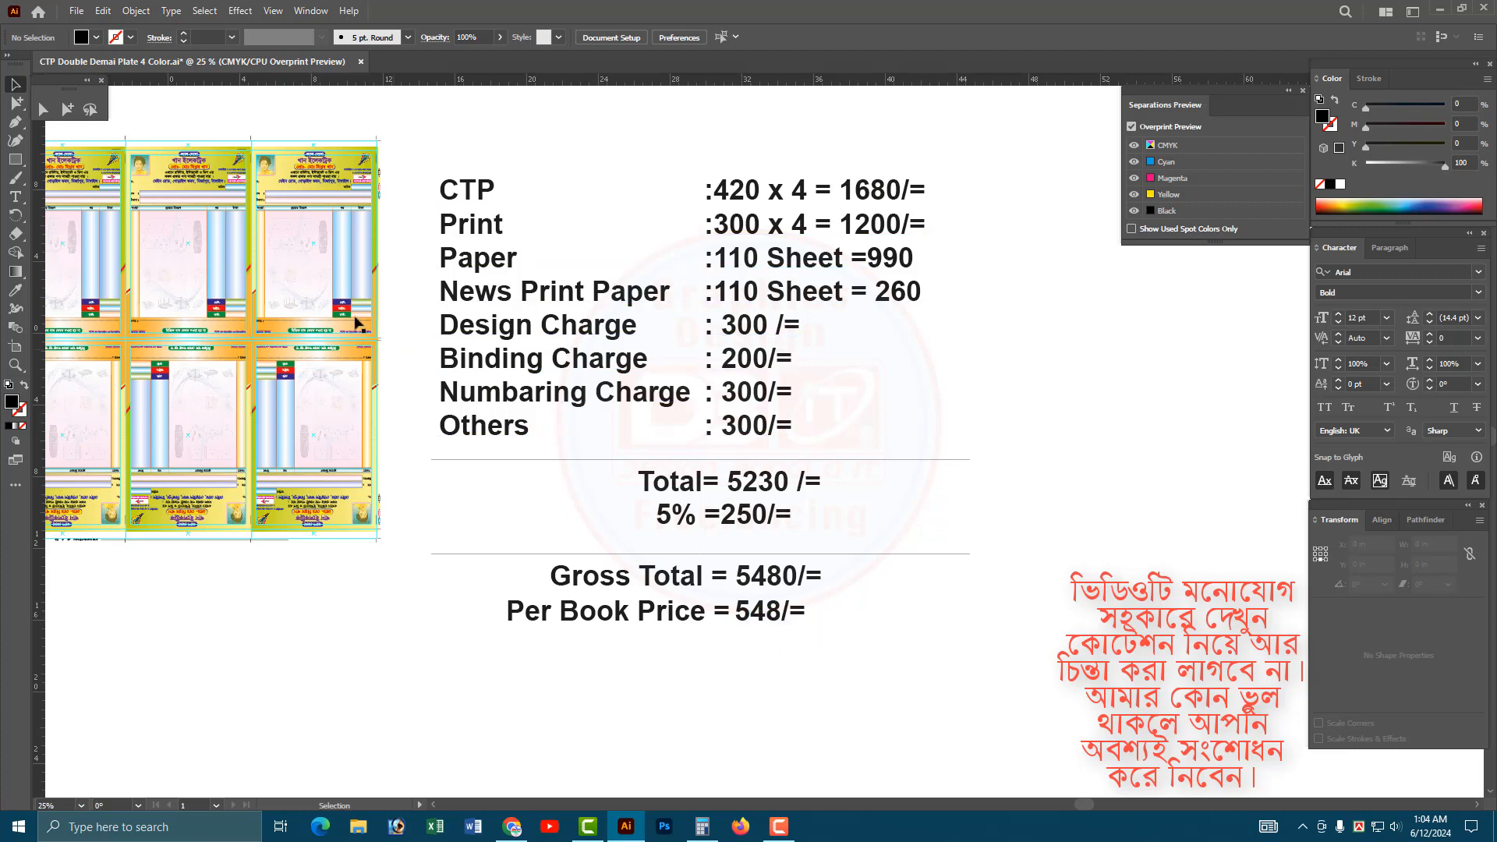
click(306, 251)
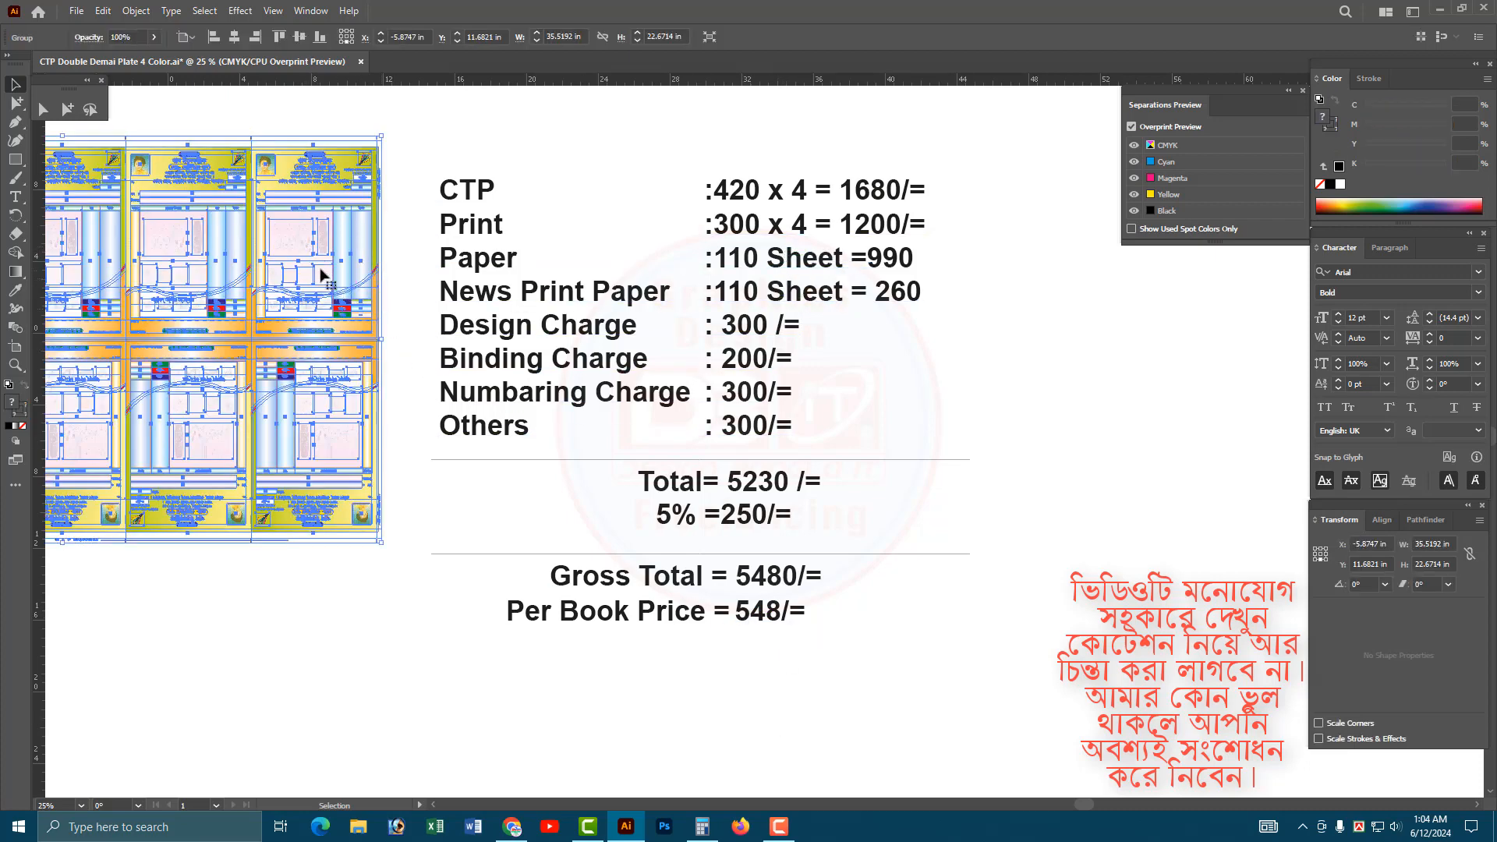
click(761, 619)
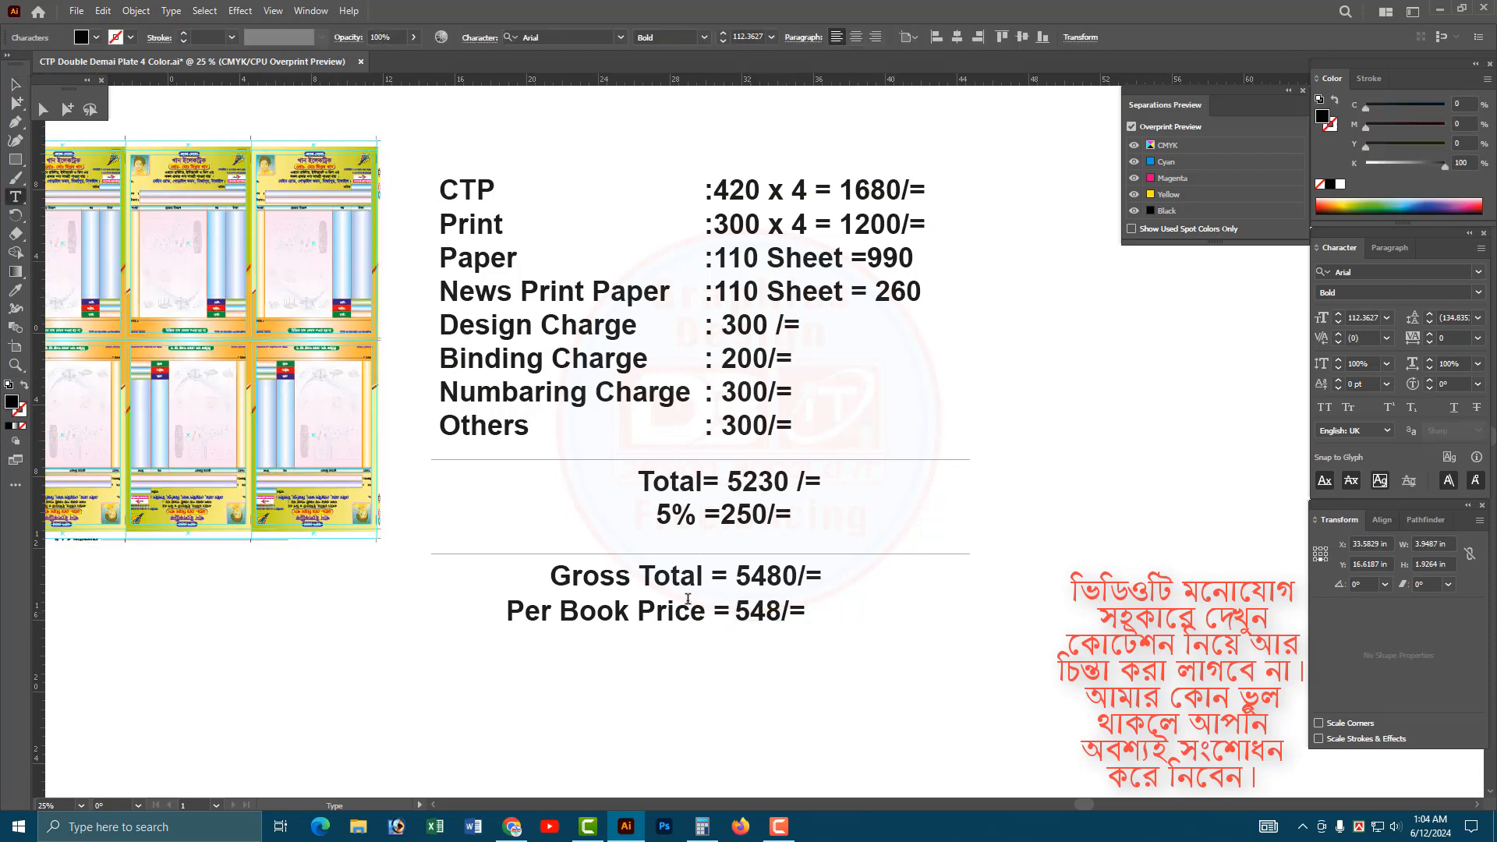
click(316, 265)
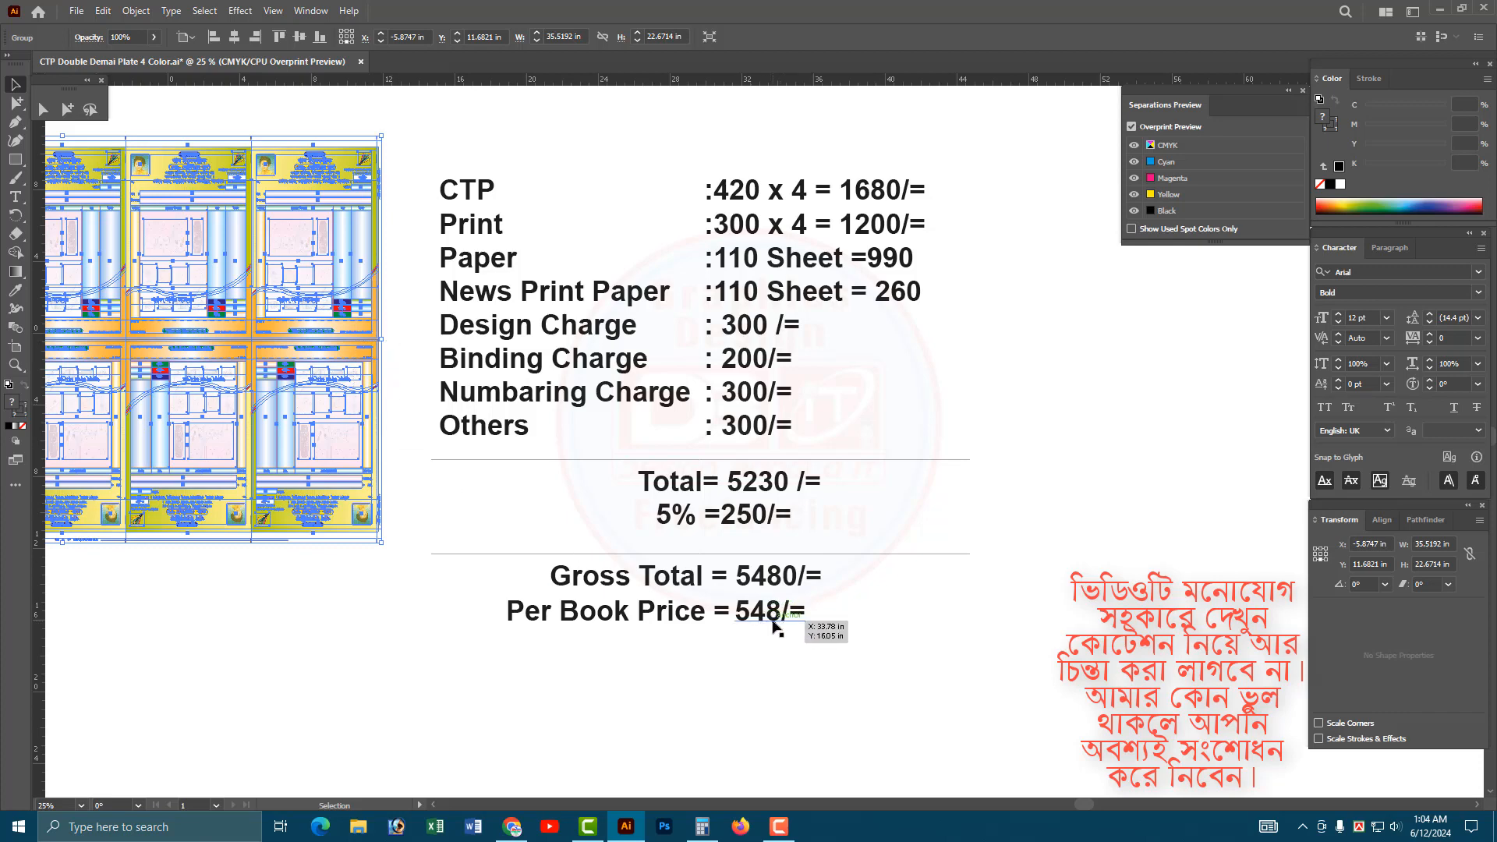
click(885, 651)
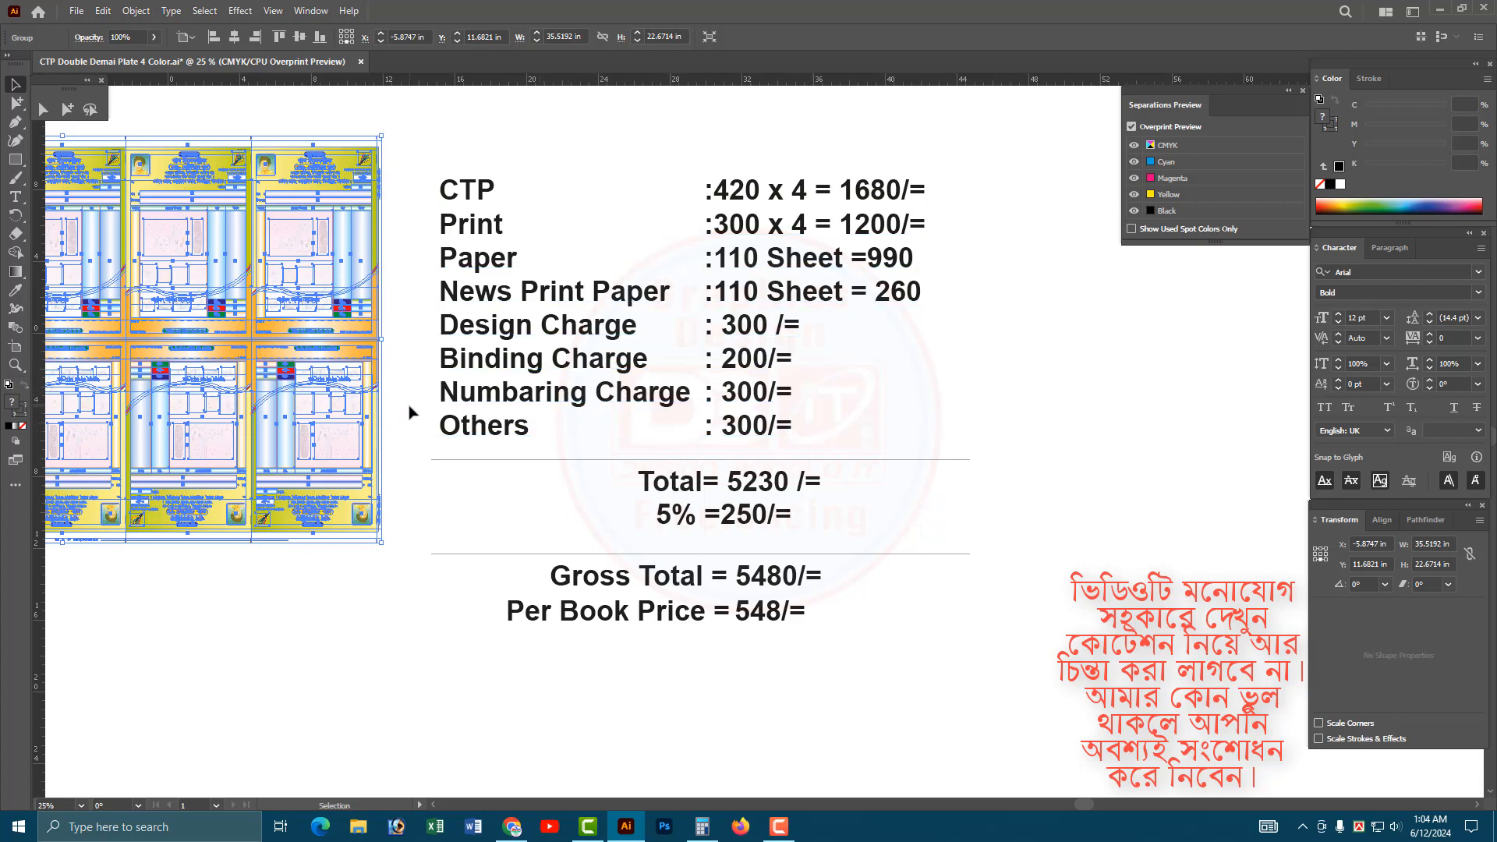
click(903, 354)
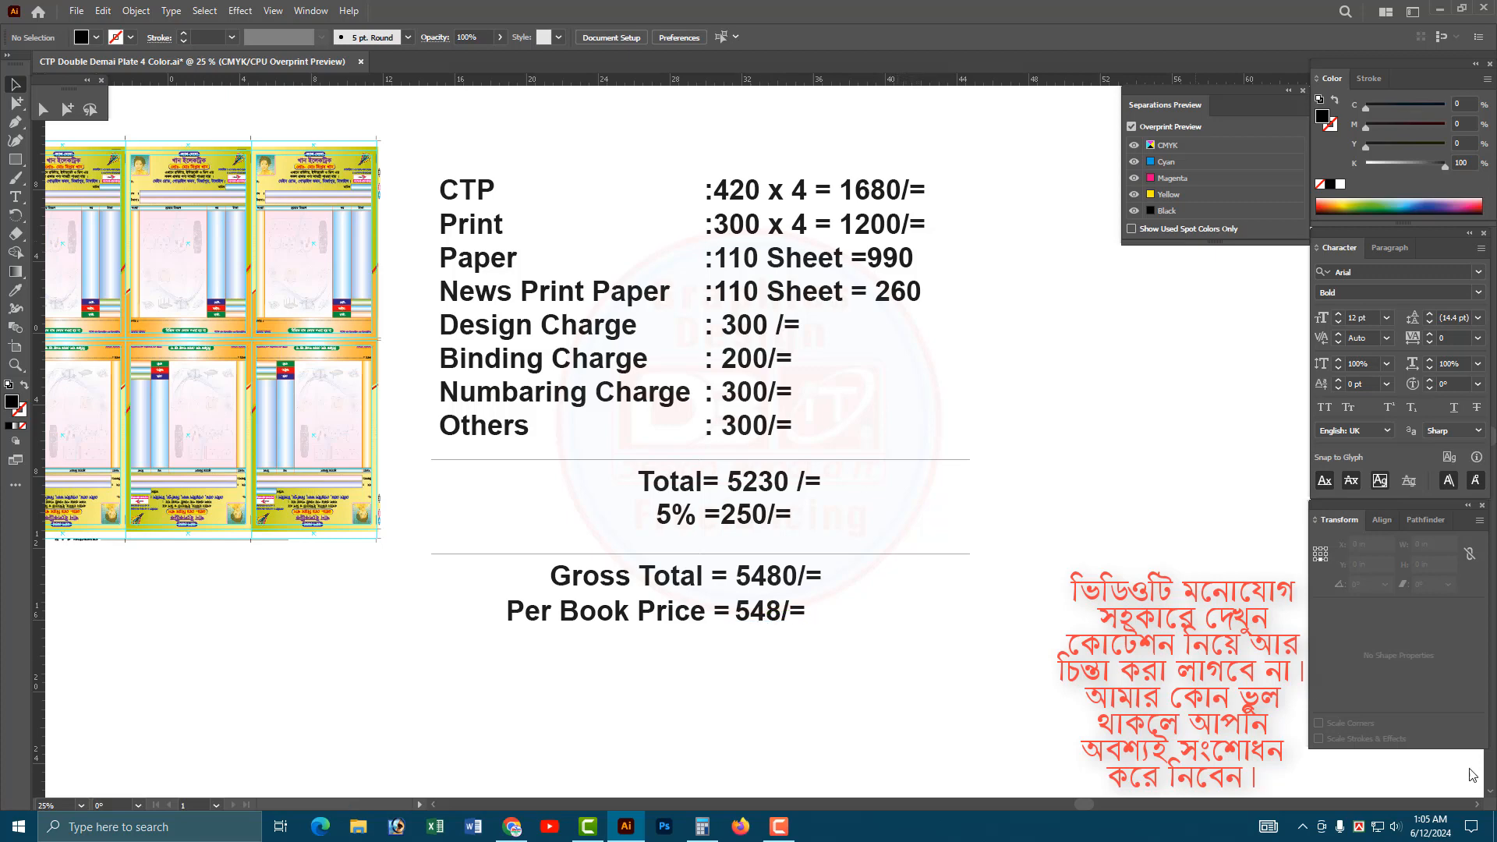
Raise the lower divider and Gross Total line, then realign 548/= beside Per Book Price and shift both text lines slightly left.
drag(860, 707, 772, 580)
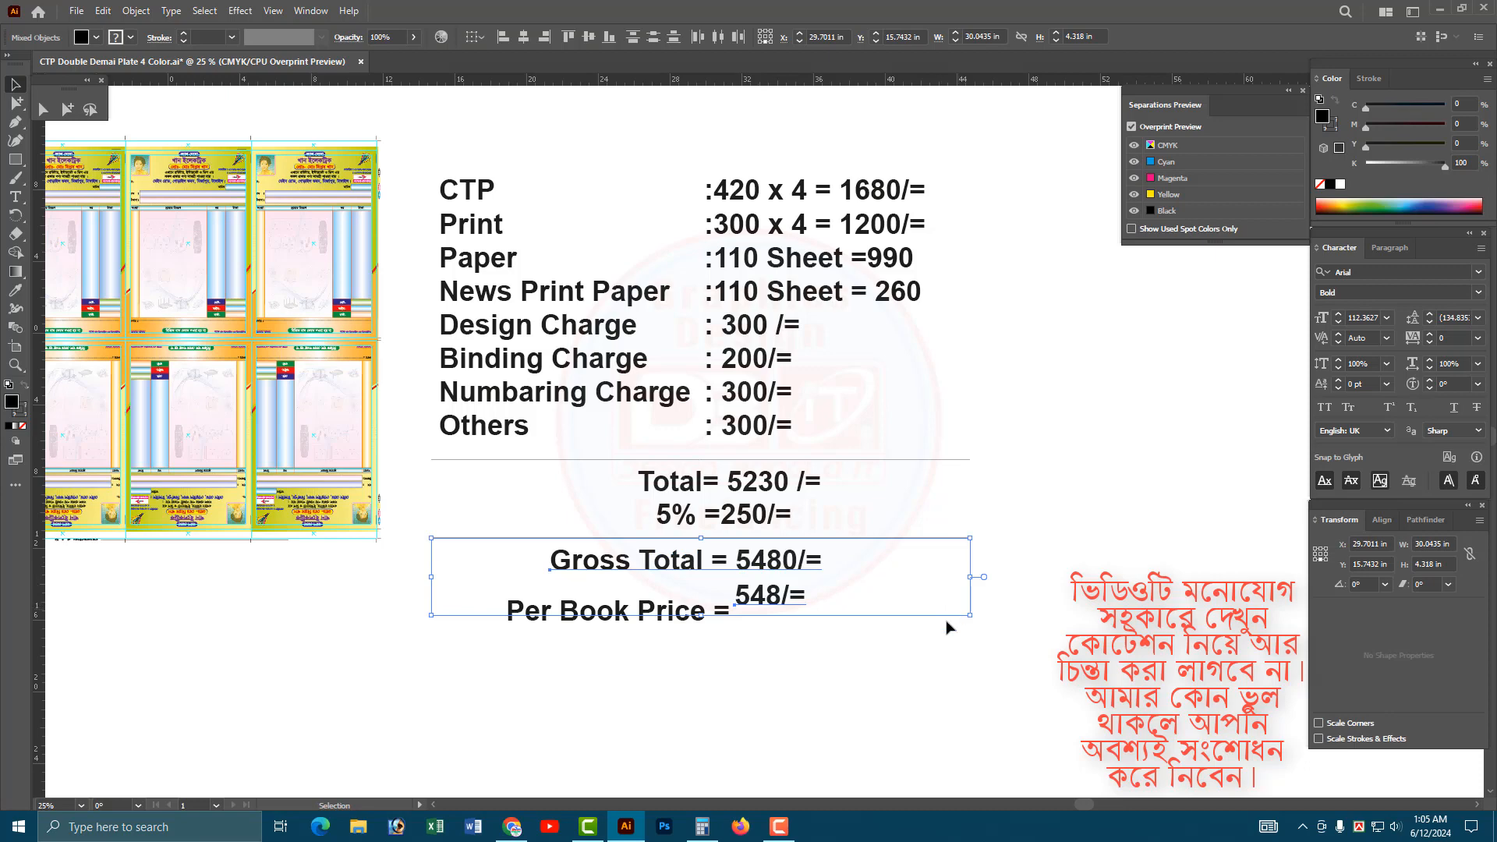
click(922, 685)
drag(911, 686, 599, 175)
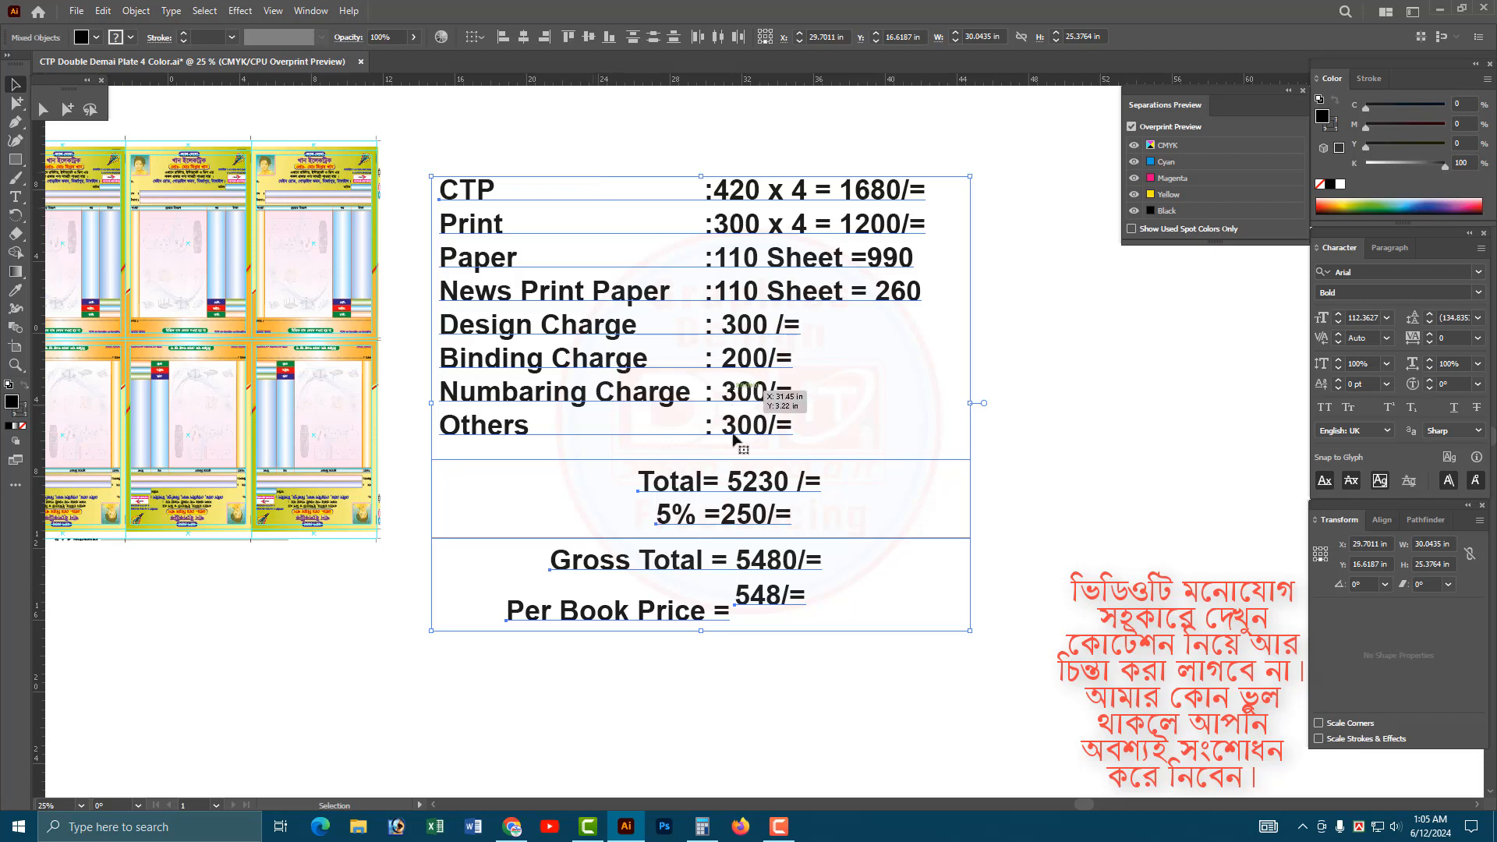
click(770, 572)
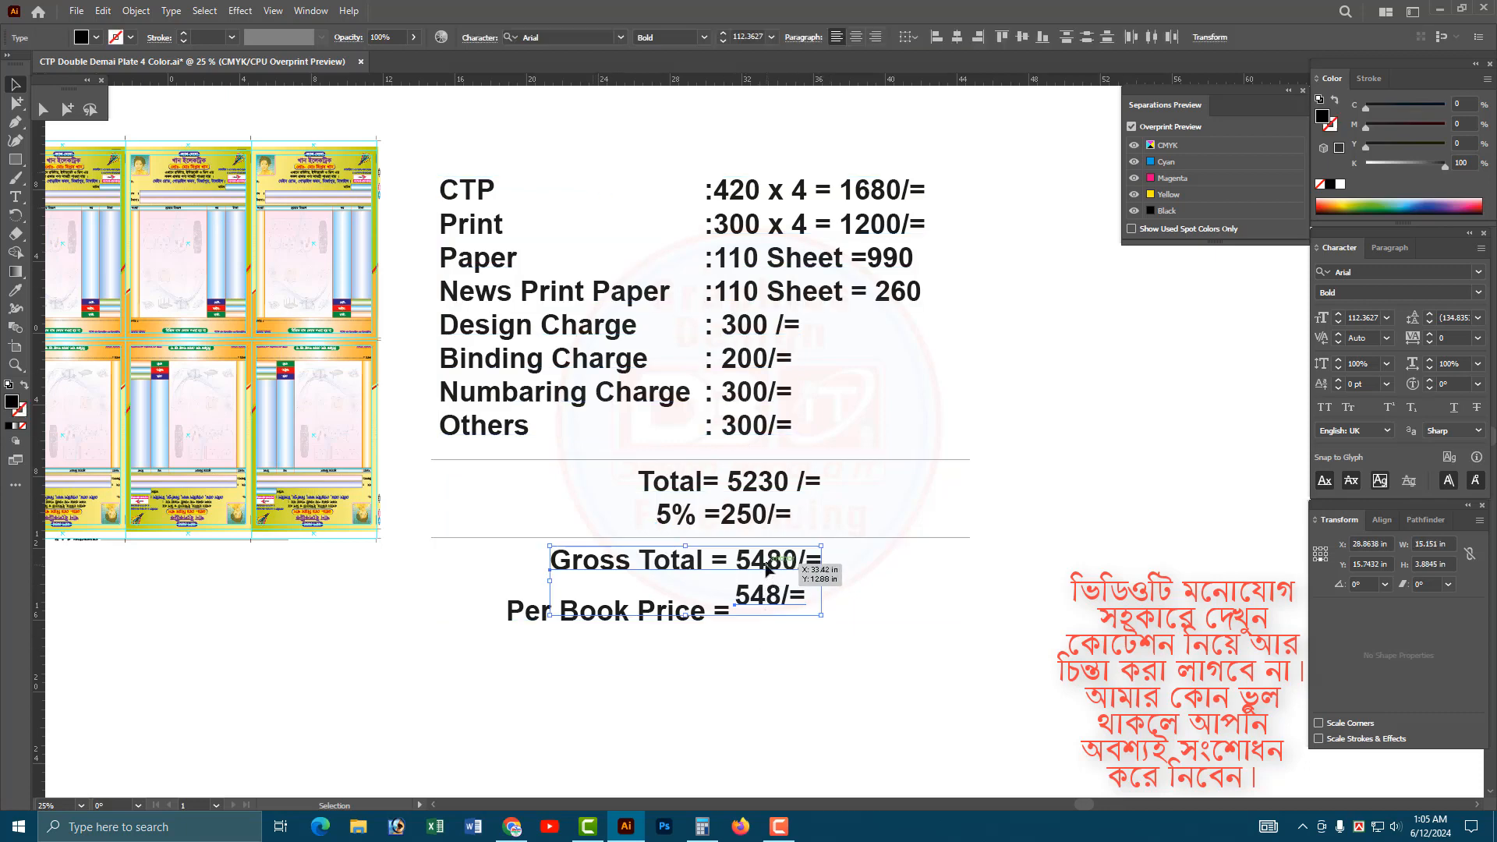
mouse_move(770, 571)
mouse_down()
mouse_move(797, 616)
mouse_move(750, 574)
mouse_up()
key(ctrl+z)
click(863, 625)
shift+click(795, 573)
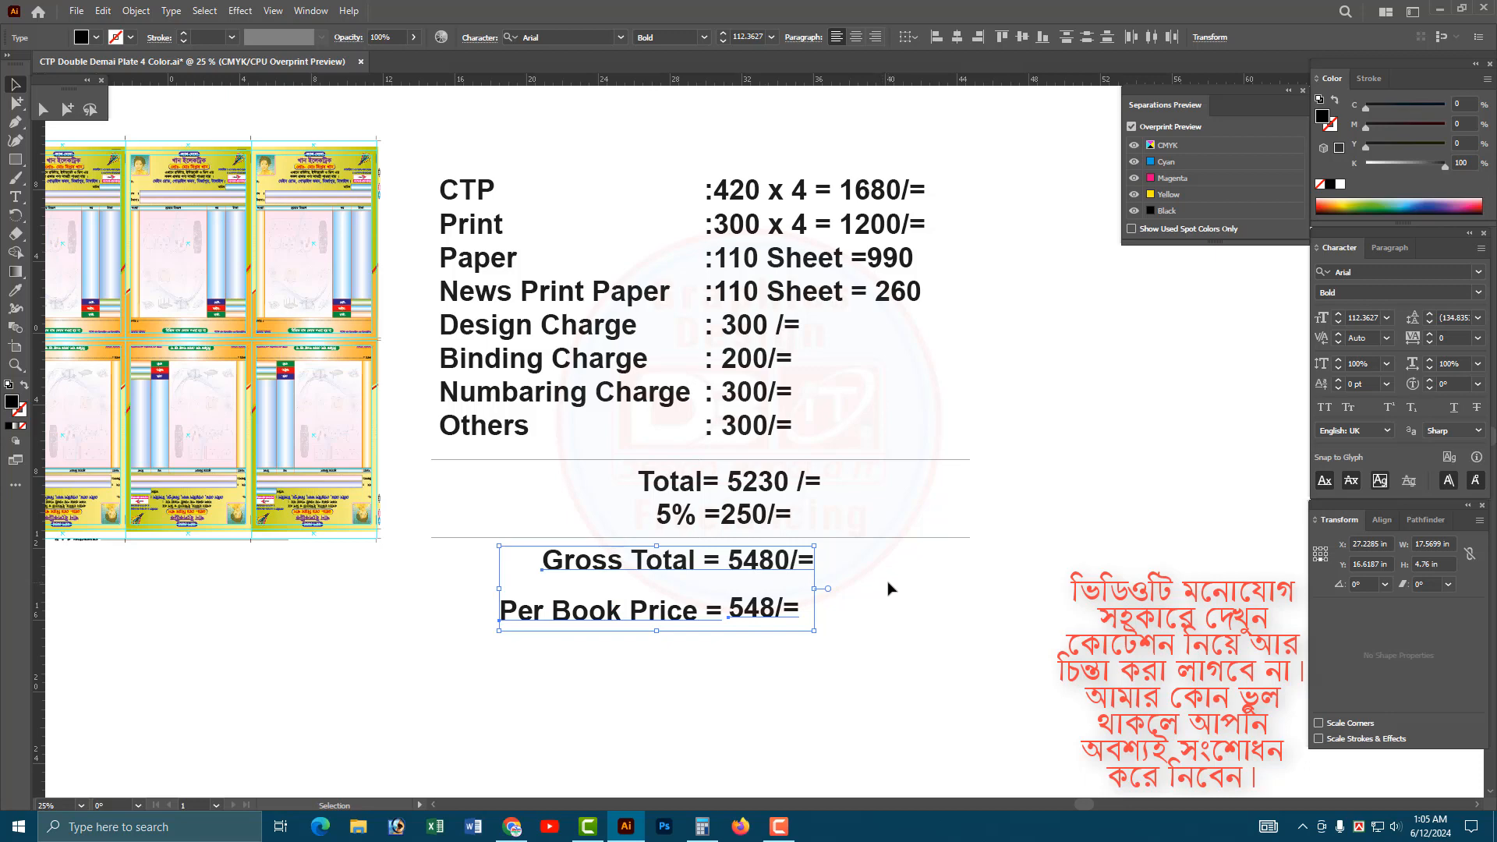
Select the memo artwork and the complete quotation together to view the full layout.
ctrl+alt+click(668, 452)
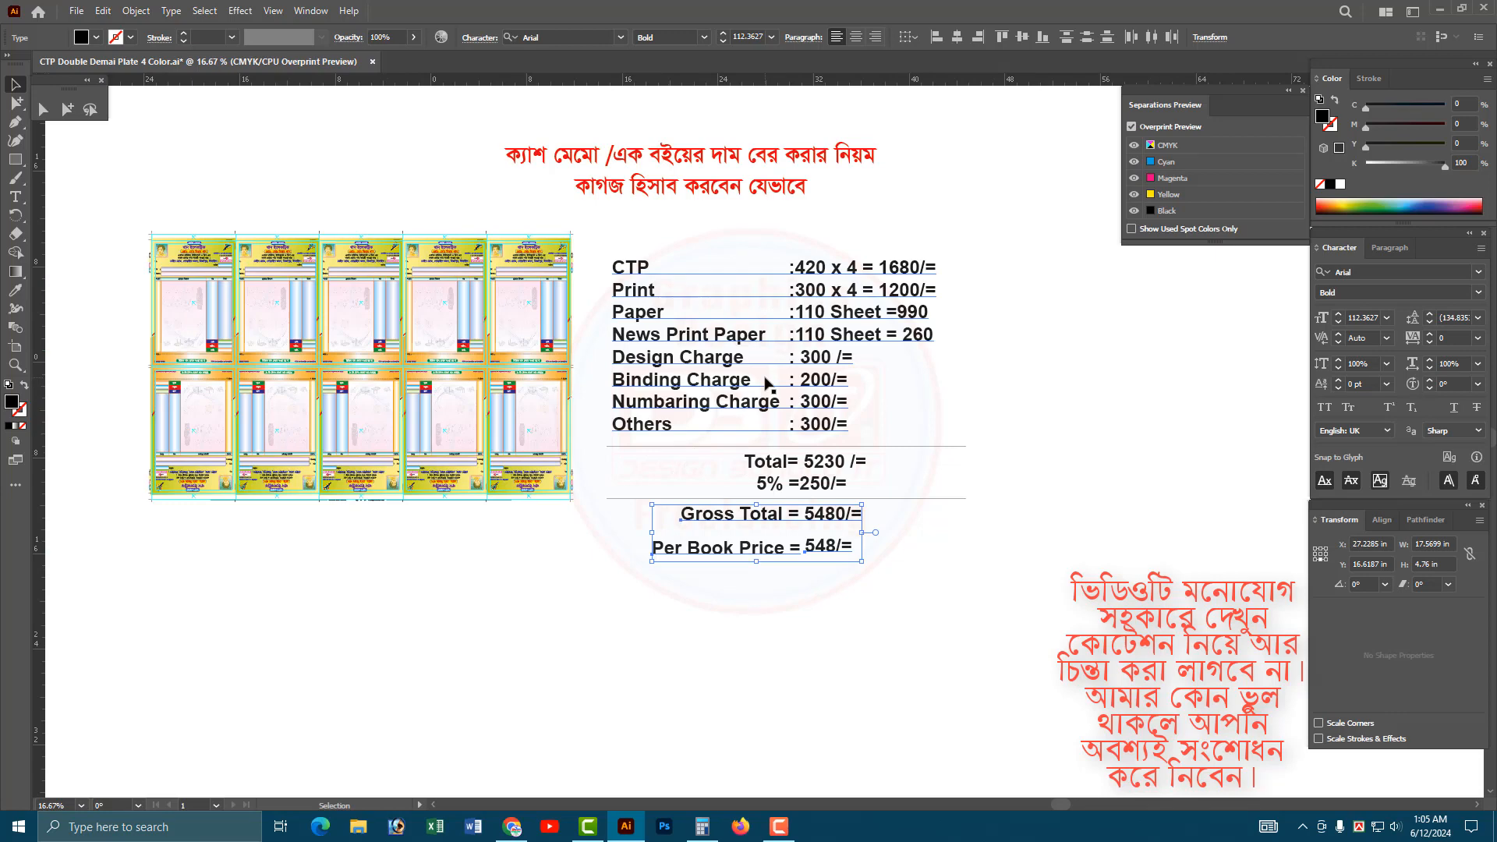
drag(1117, 585, 167, 228)
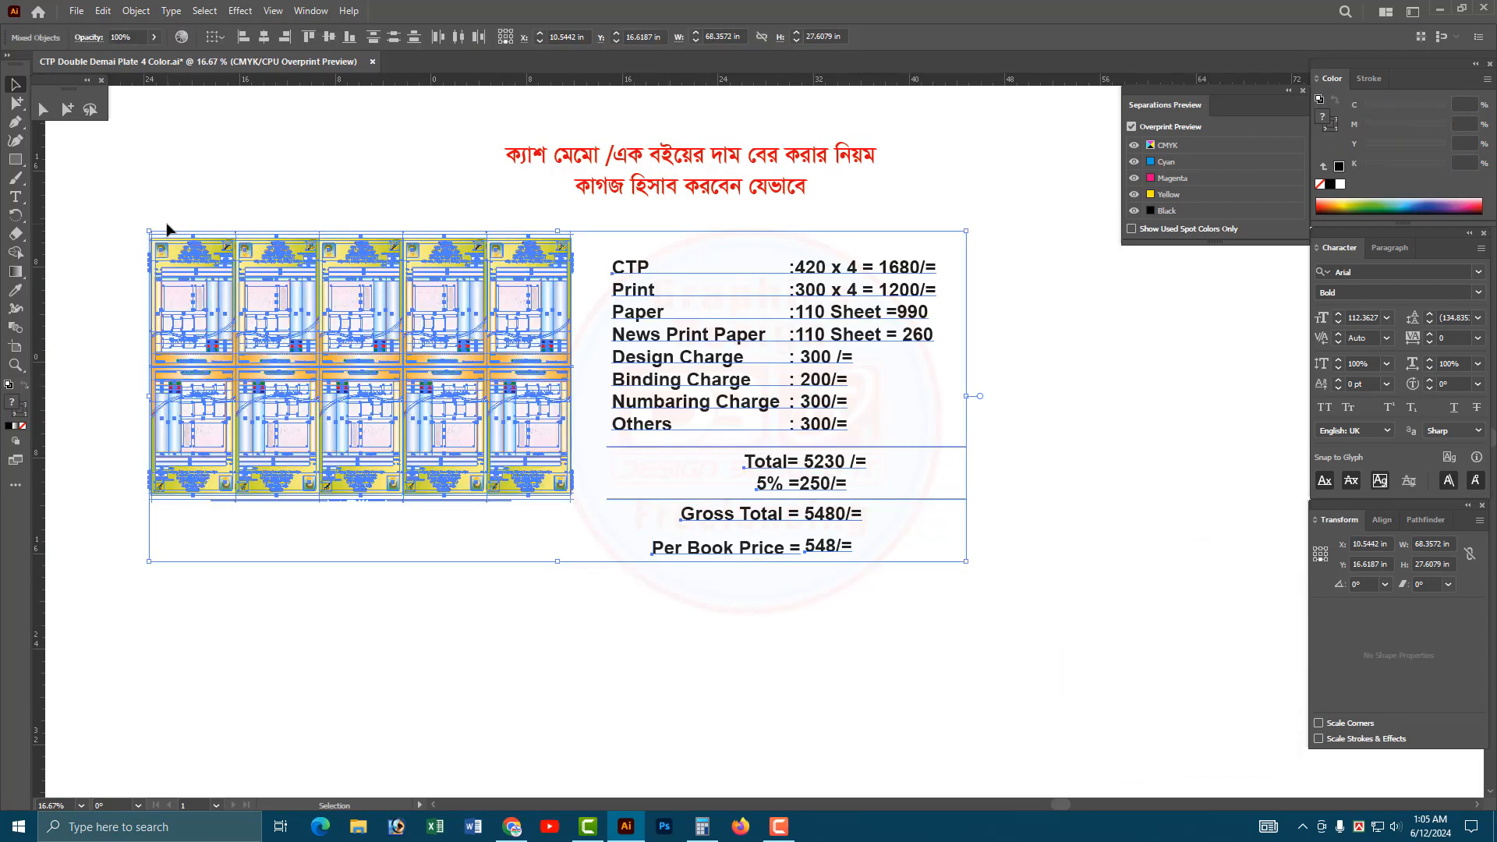